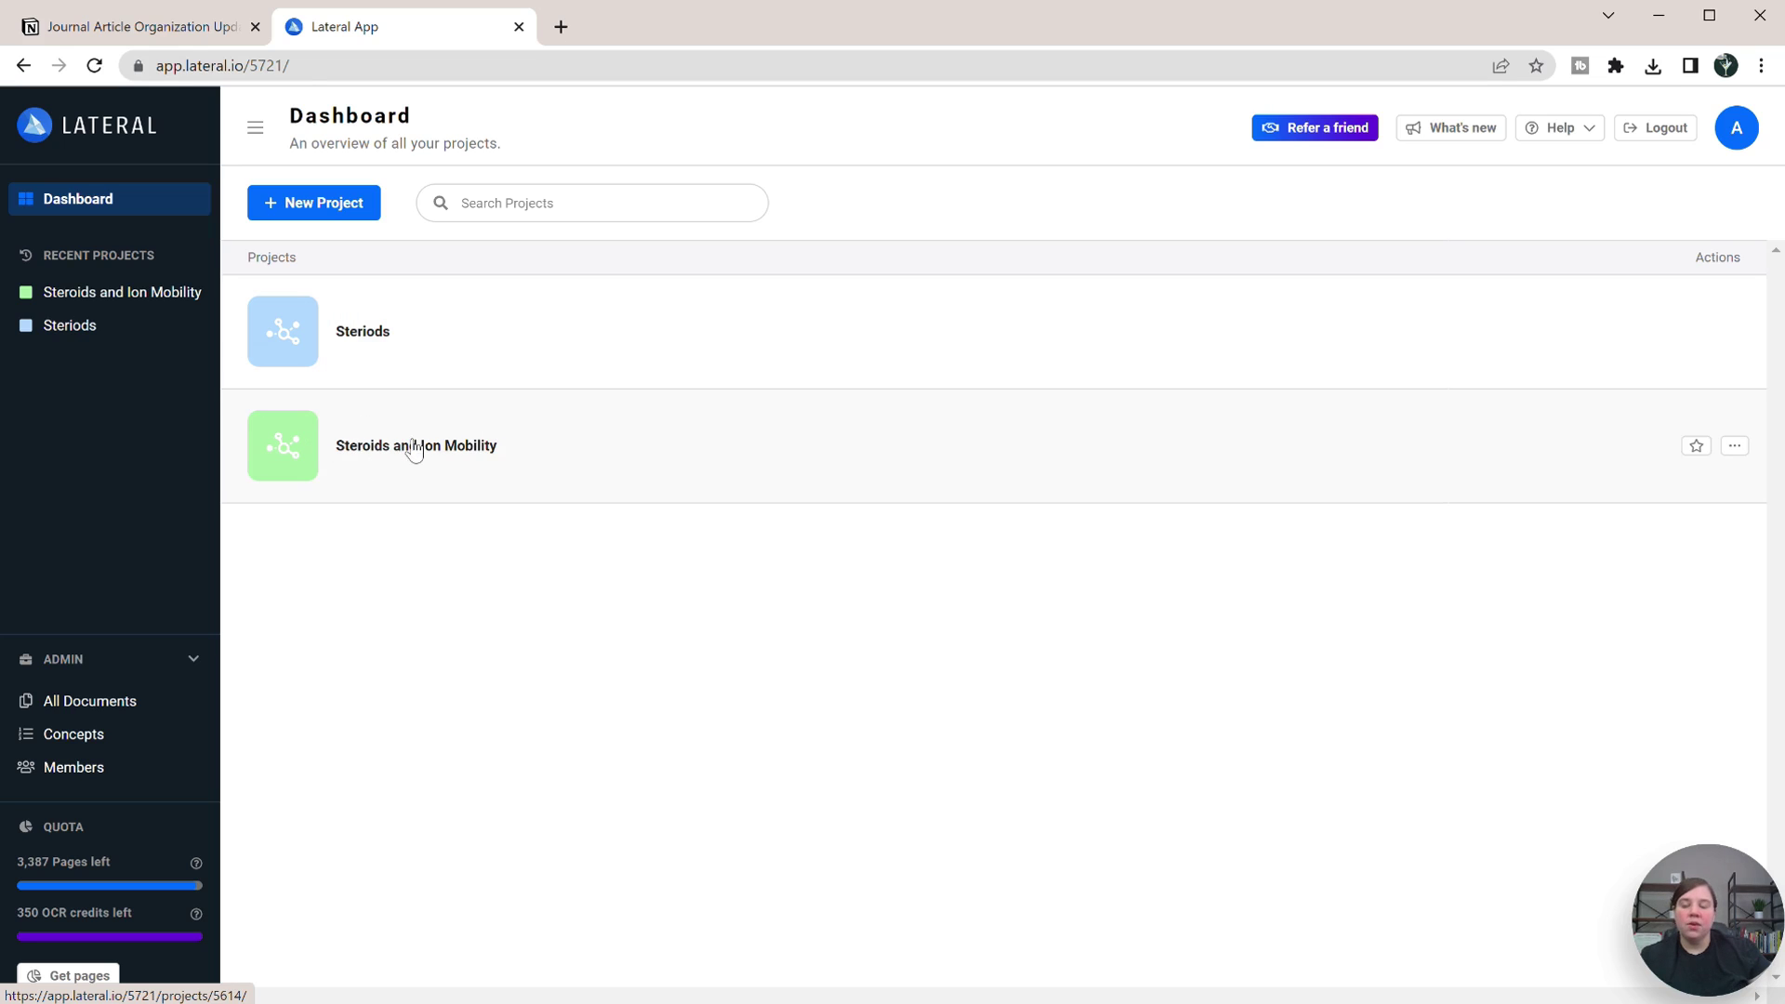
Open the Steroids and Ion Mobility project and scroll through its Introduction-to-Future Directions concept columns.
click(410, 446)
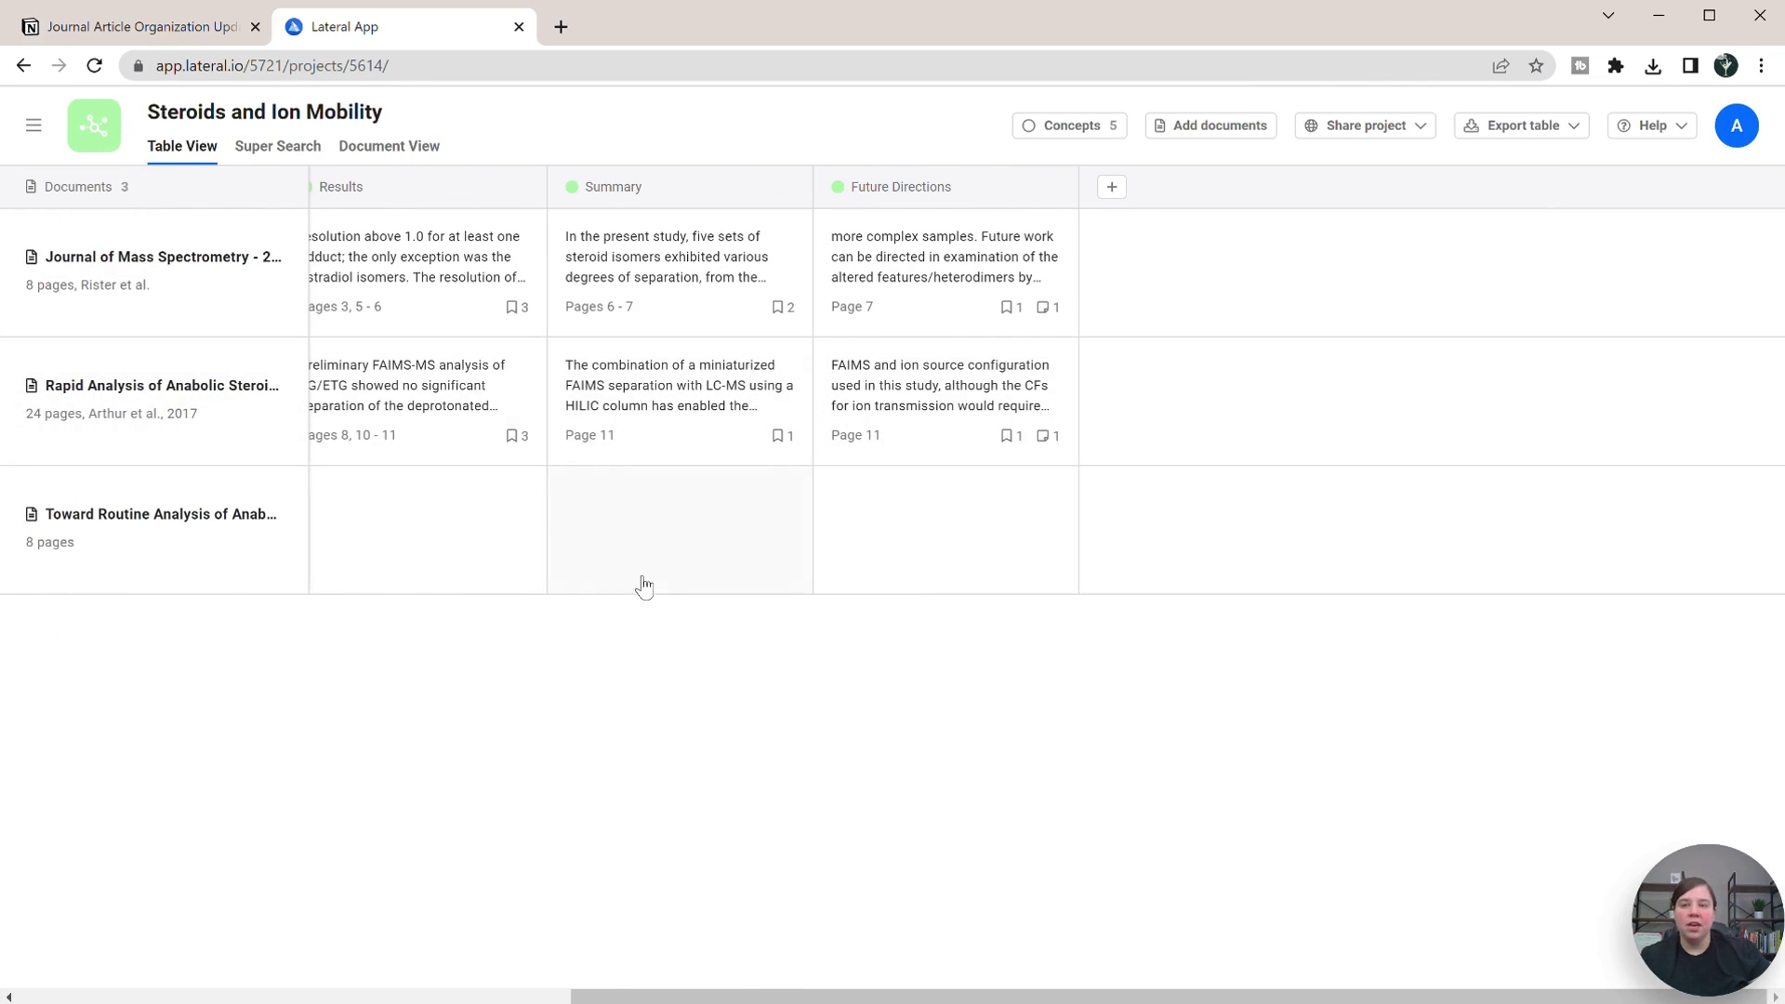
drag(864, 995, 111, 873)
scroll(466, 908, right, 4)
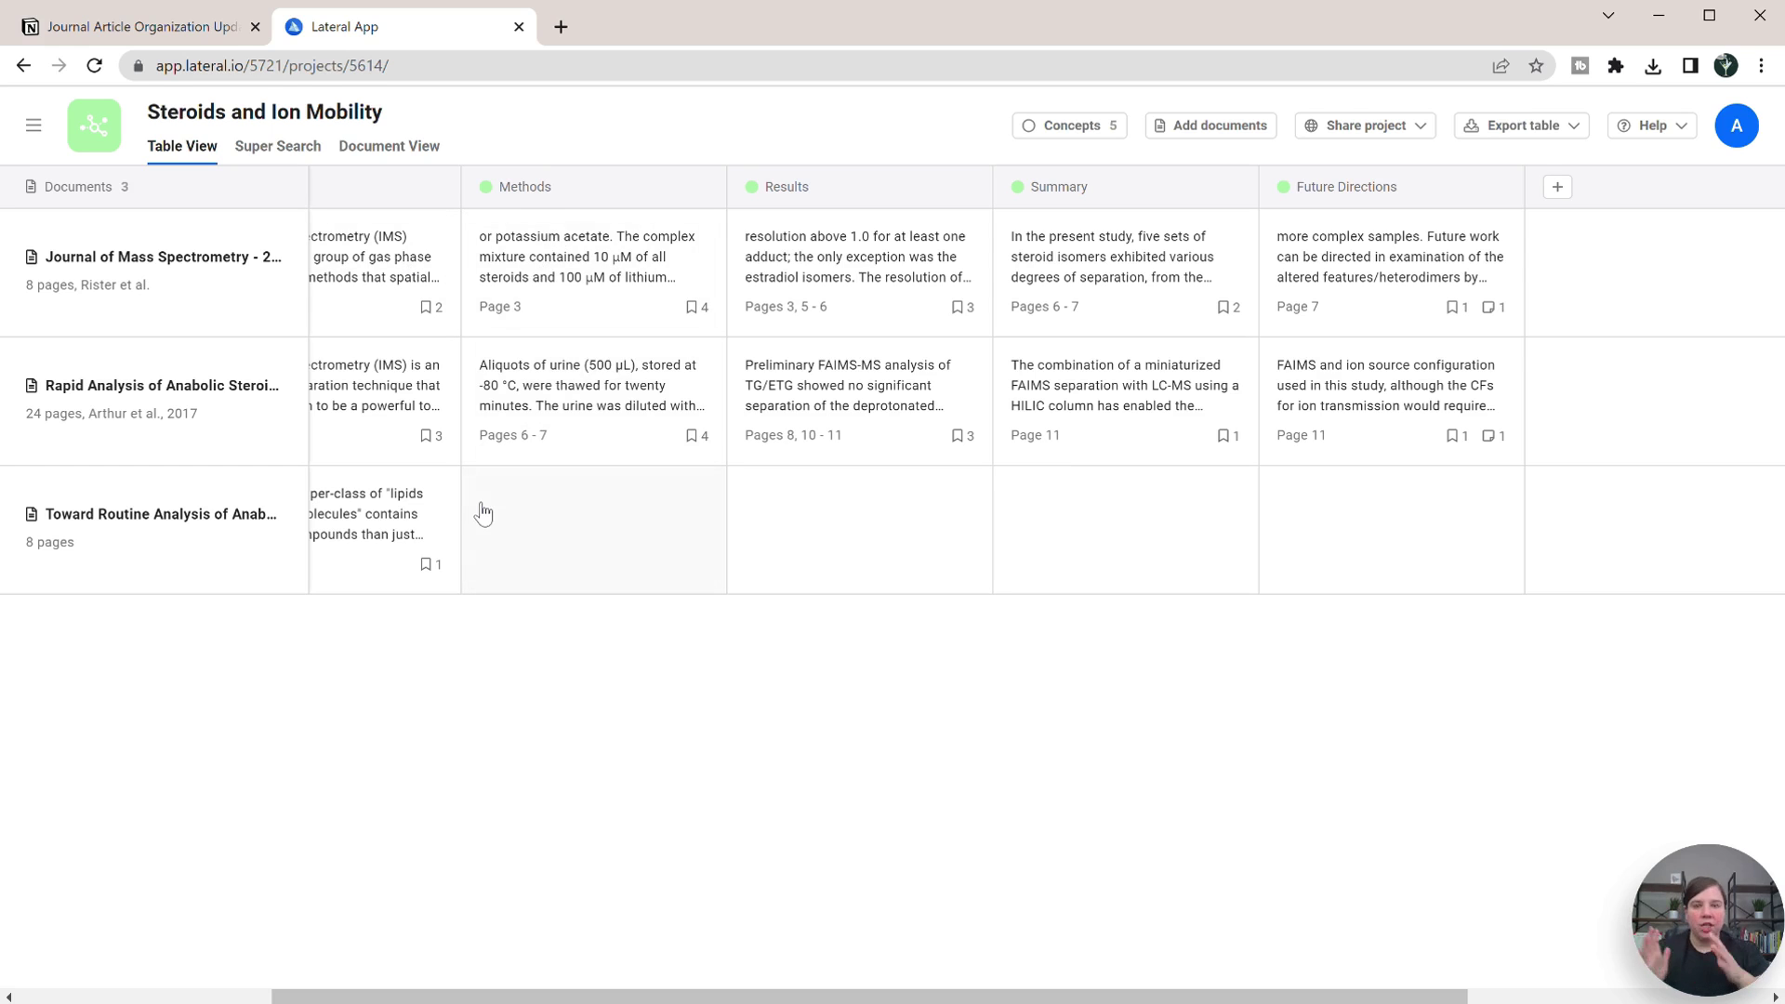
scroll(790, 984, left, 2)
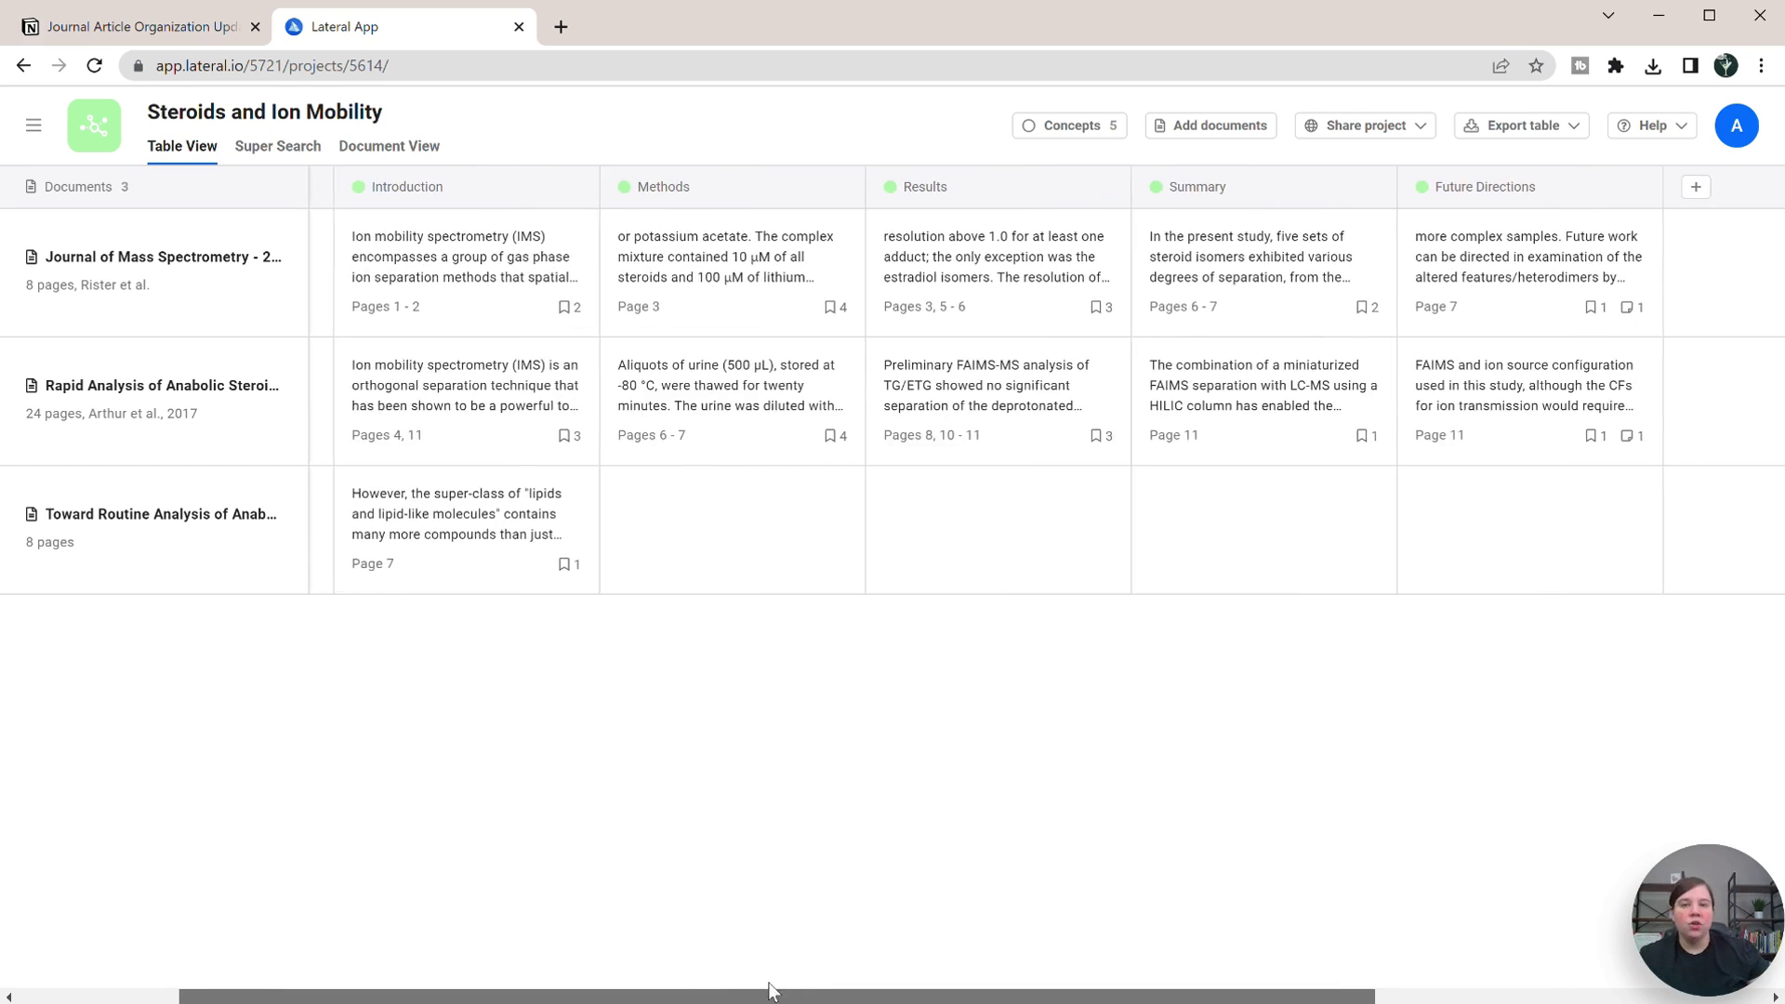
scroll(938, 978, right, 2)
scroll(939, 978, right, 2)
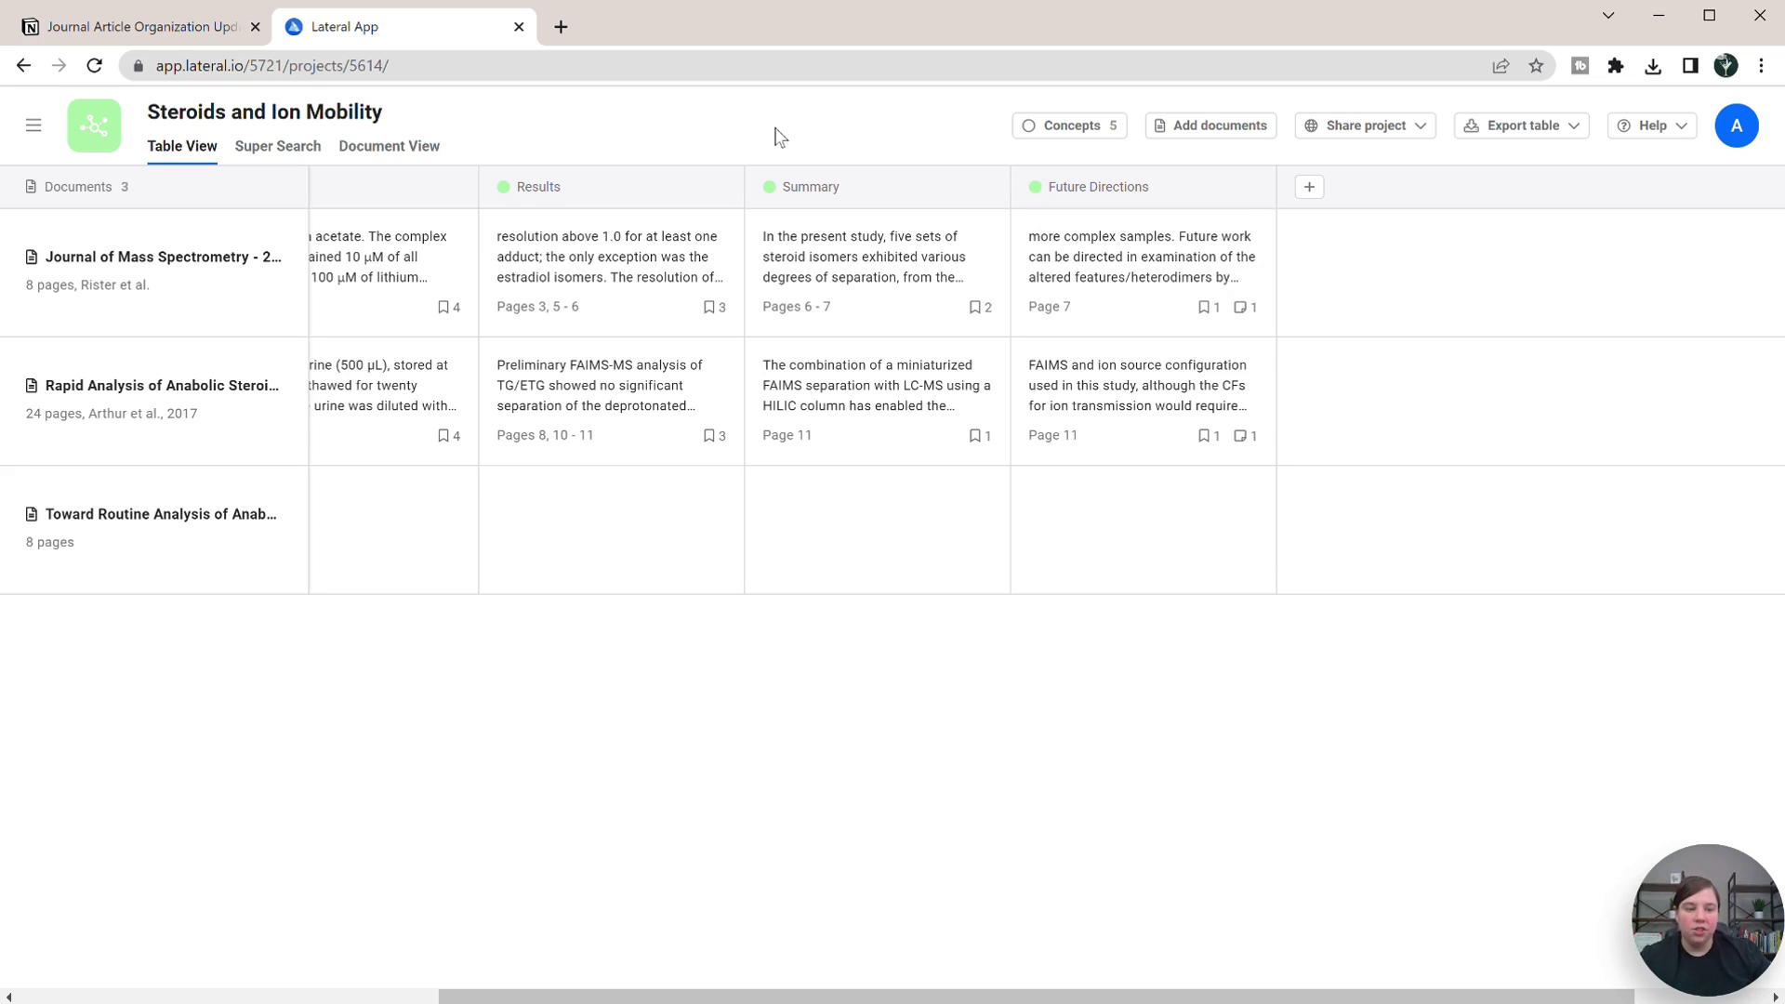
Export the snippet table with Export table as Table as CSV (.csv).
mouse_move(1559, 134)
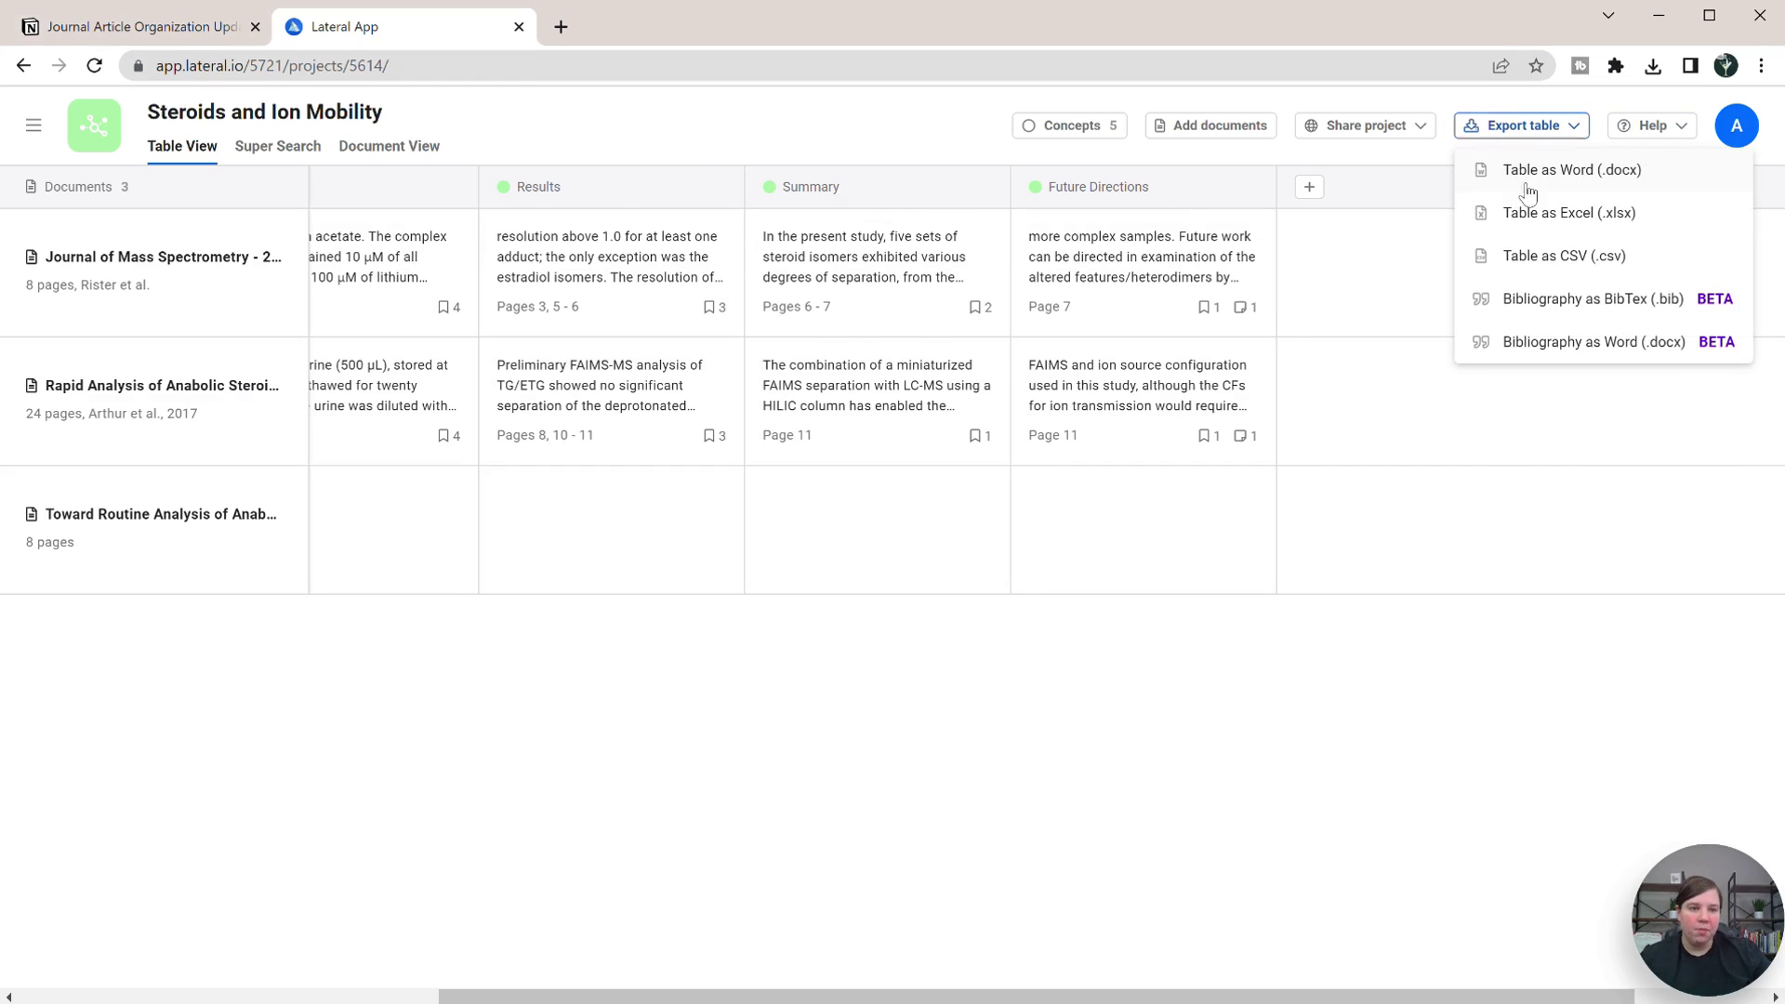
click(1560, 267)
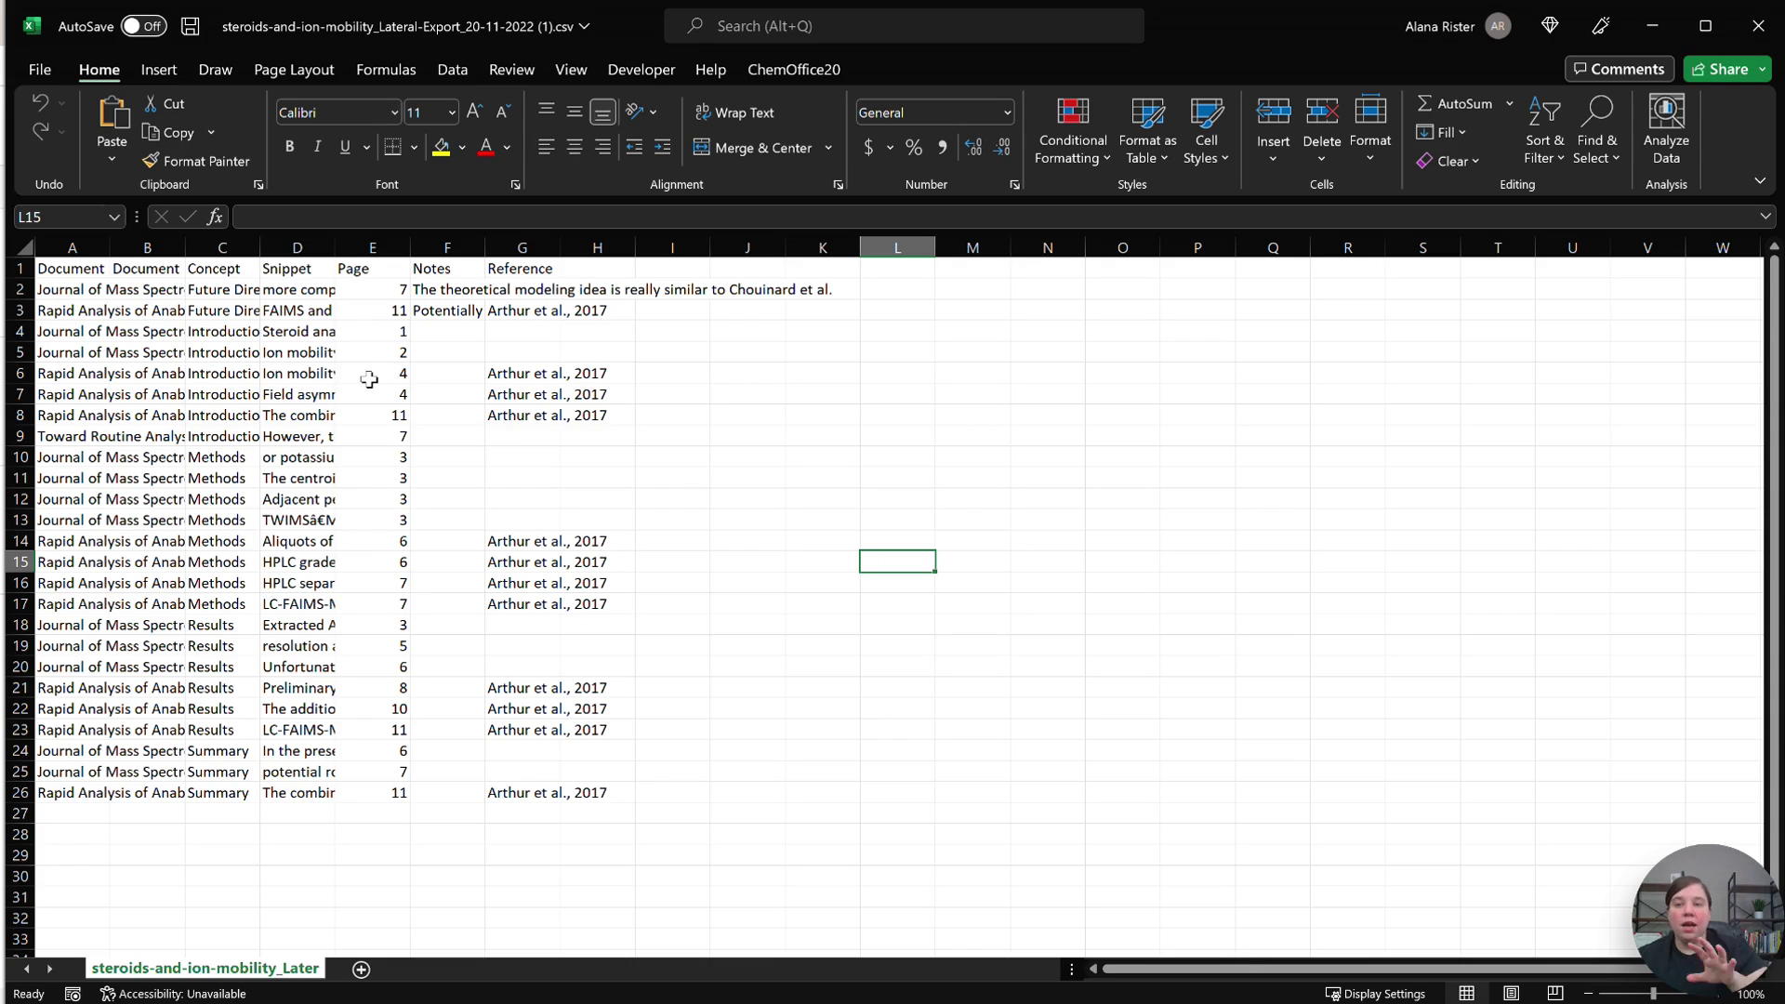
Autofit column A so the full document titles show, and check the title in A4.
click(80, 235)
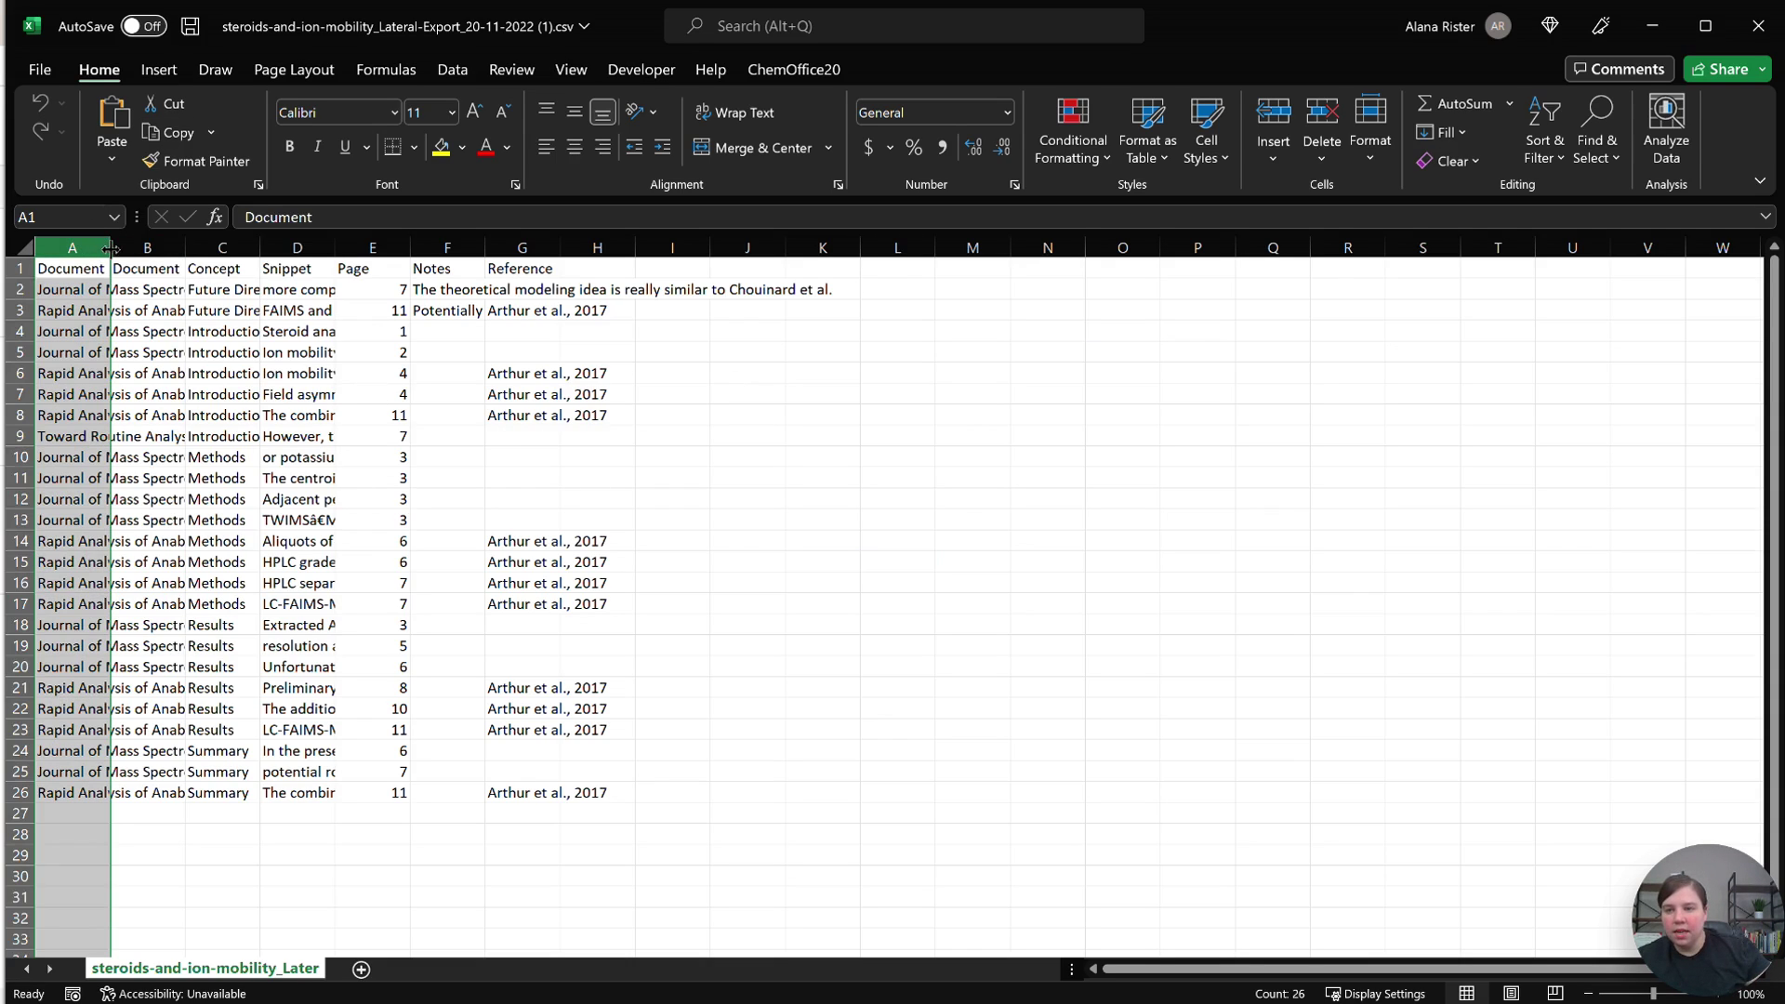
double_click(111, 247)
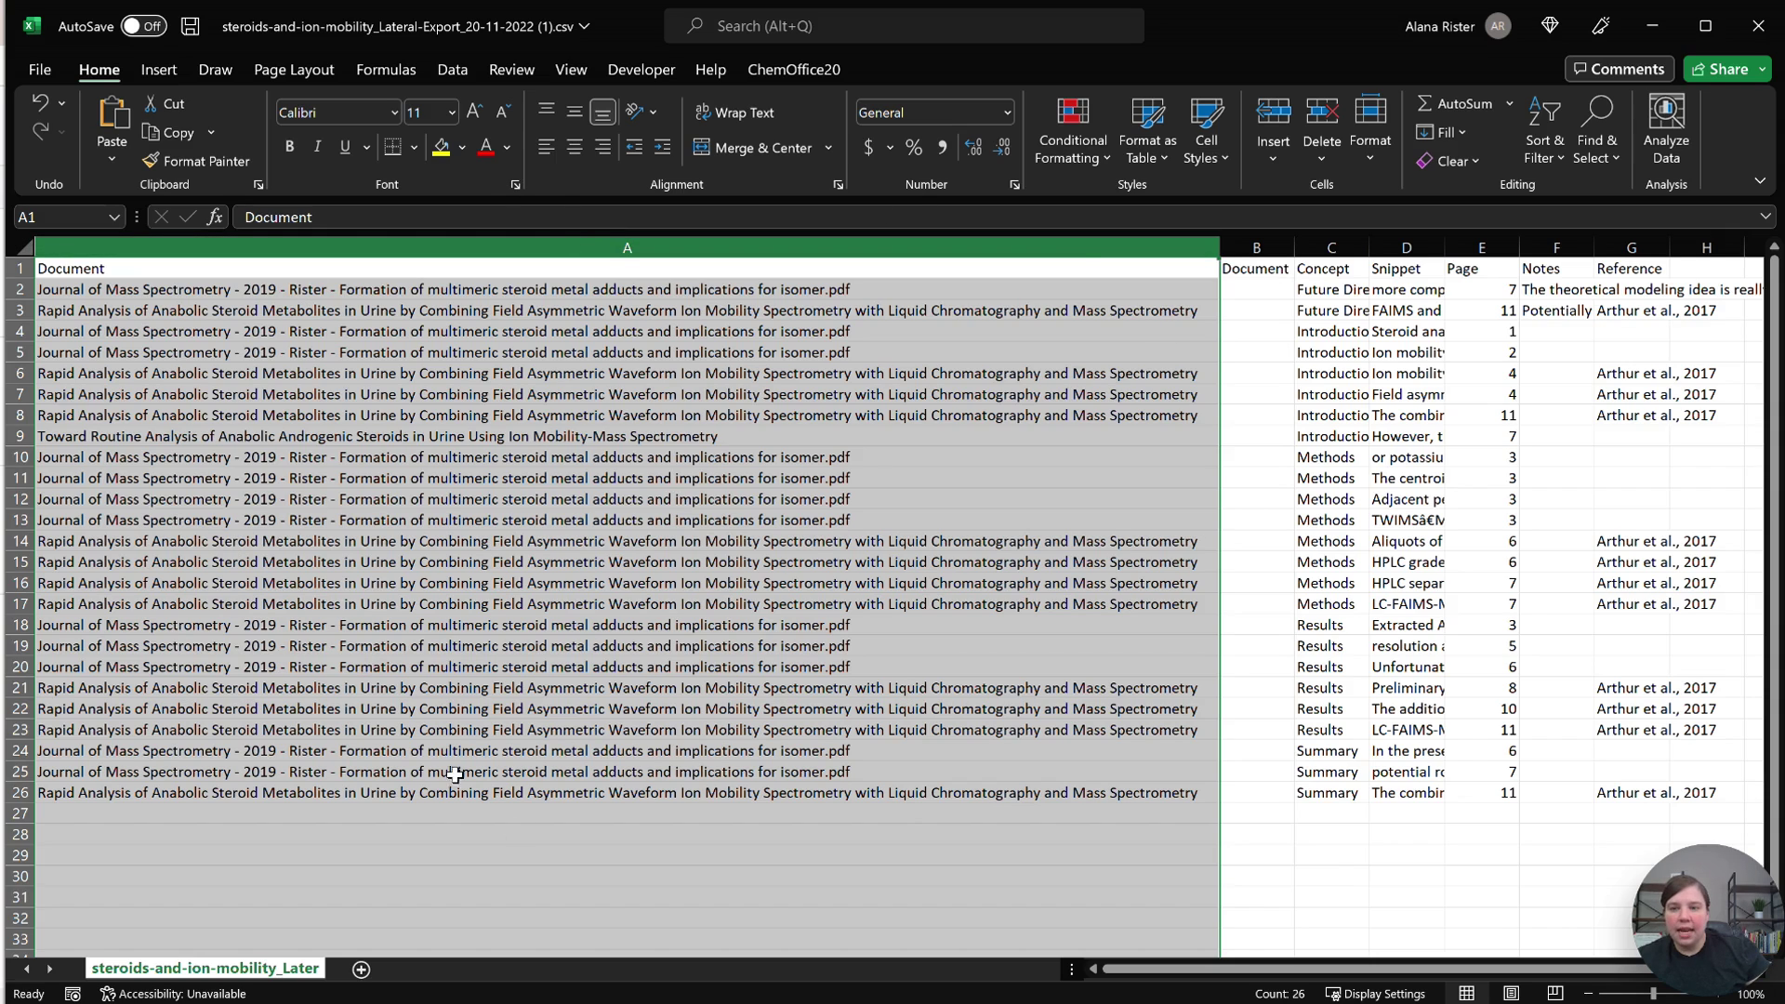
drag(84, 372, 81, 409)
click(146, 331)
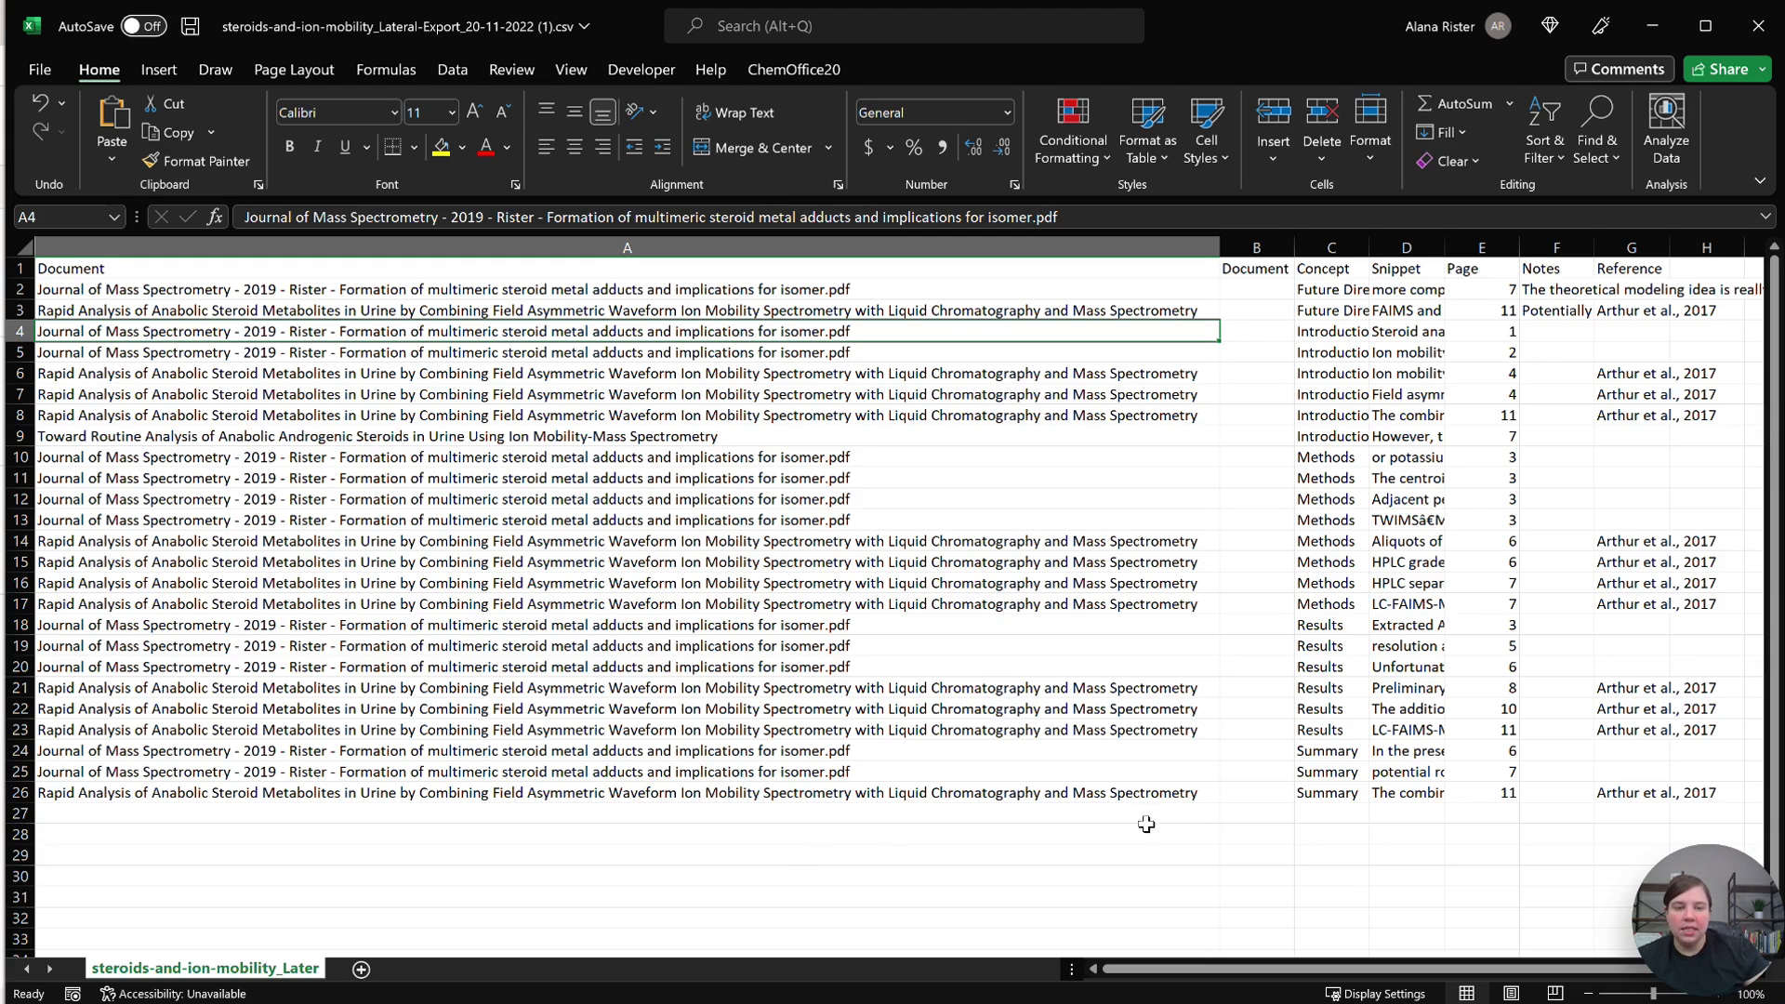
Inspect the Concept, snippet, page and note cells in columns C–F, then minimize Excel.
drag(1163, 976, 1192, 974)
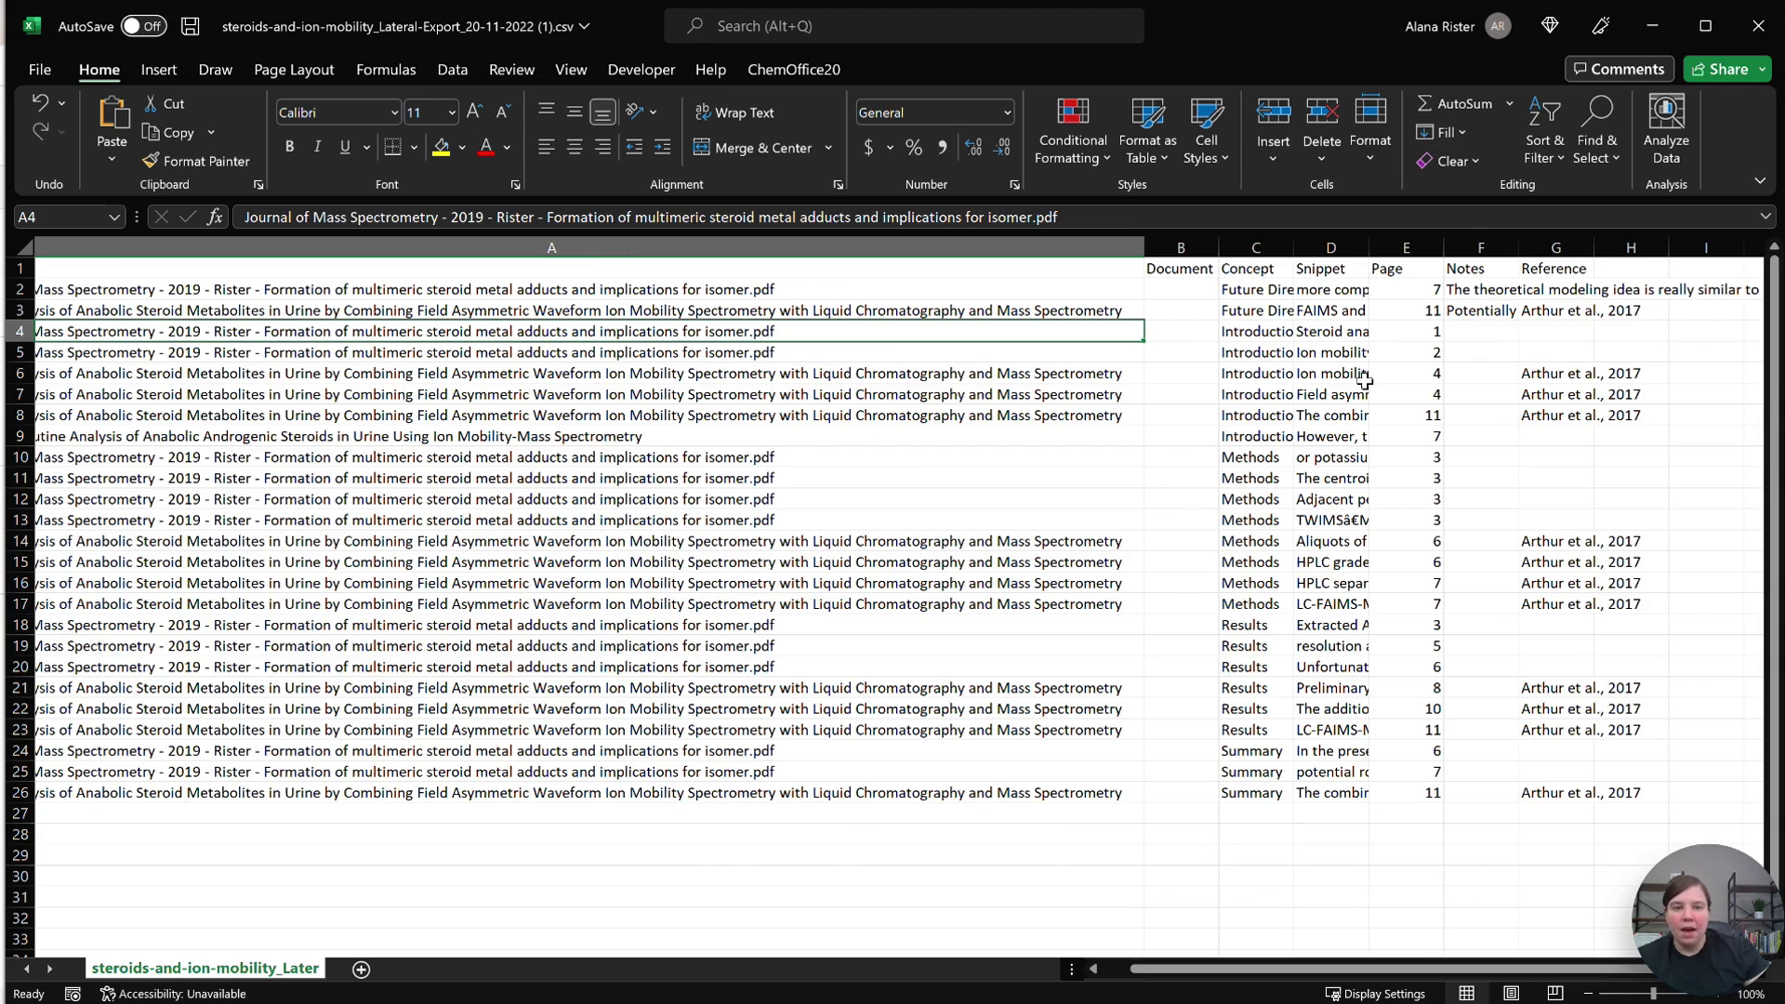
click(1179, 289)
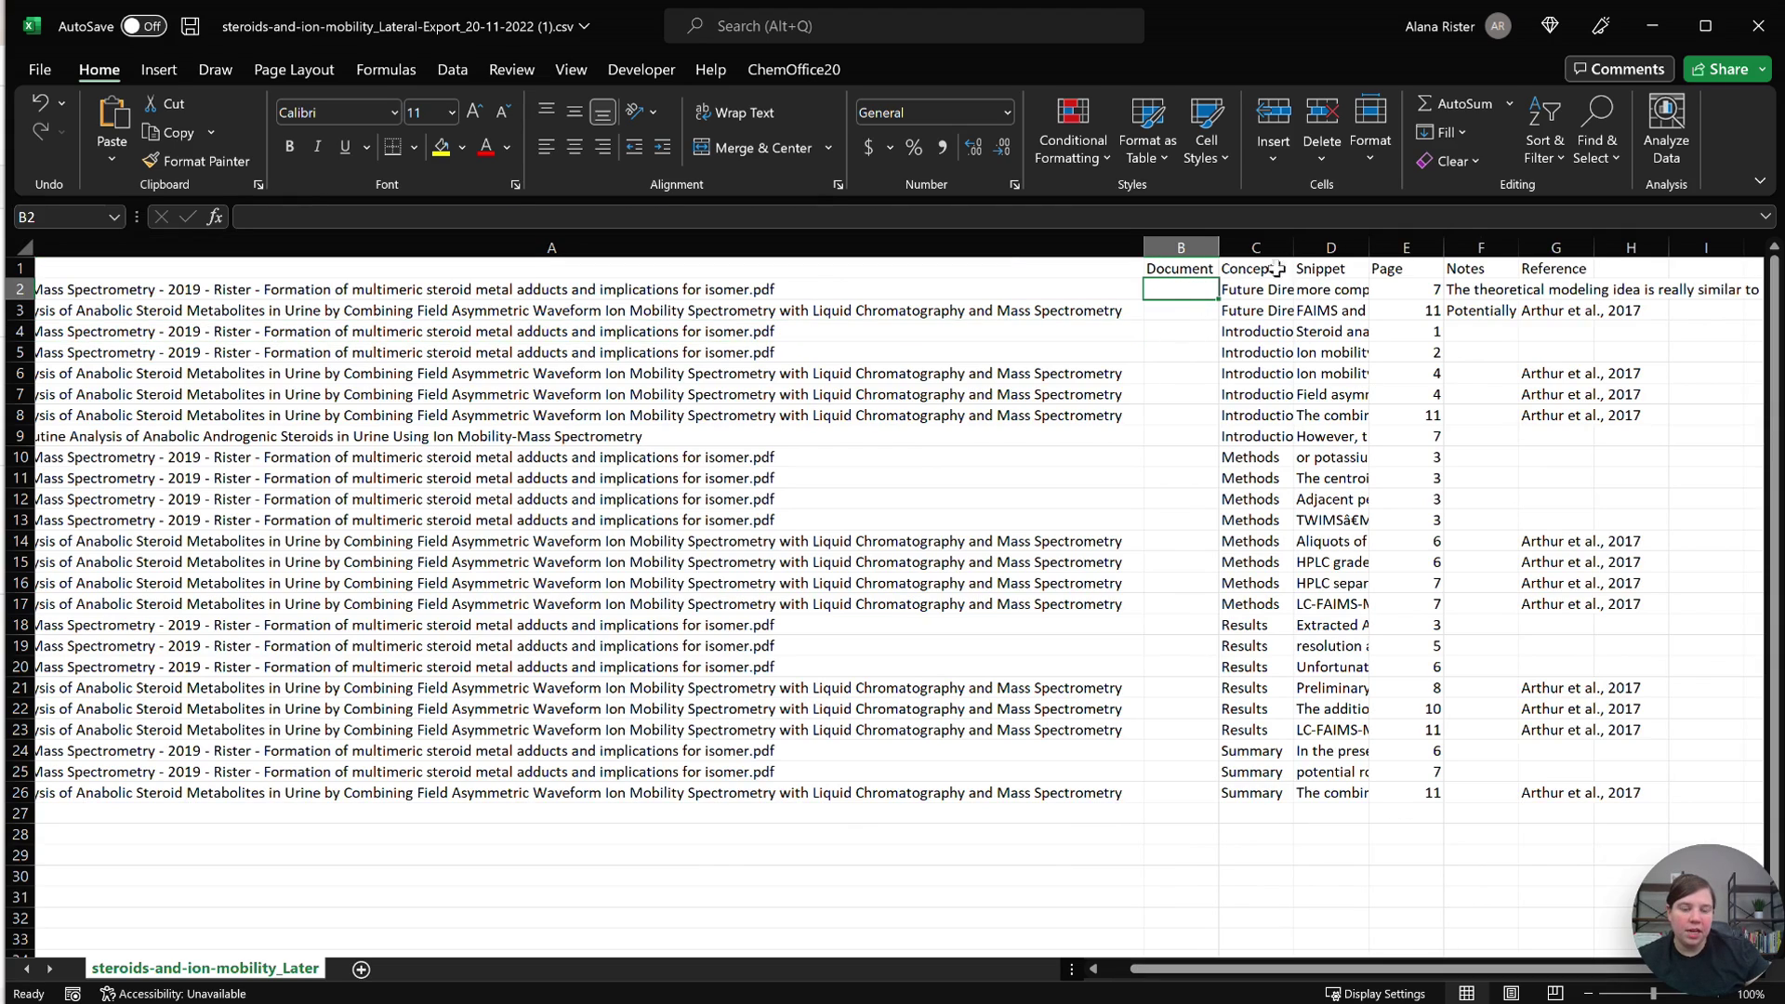
drag(1257, 289, 1247, 549)
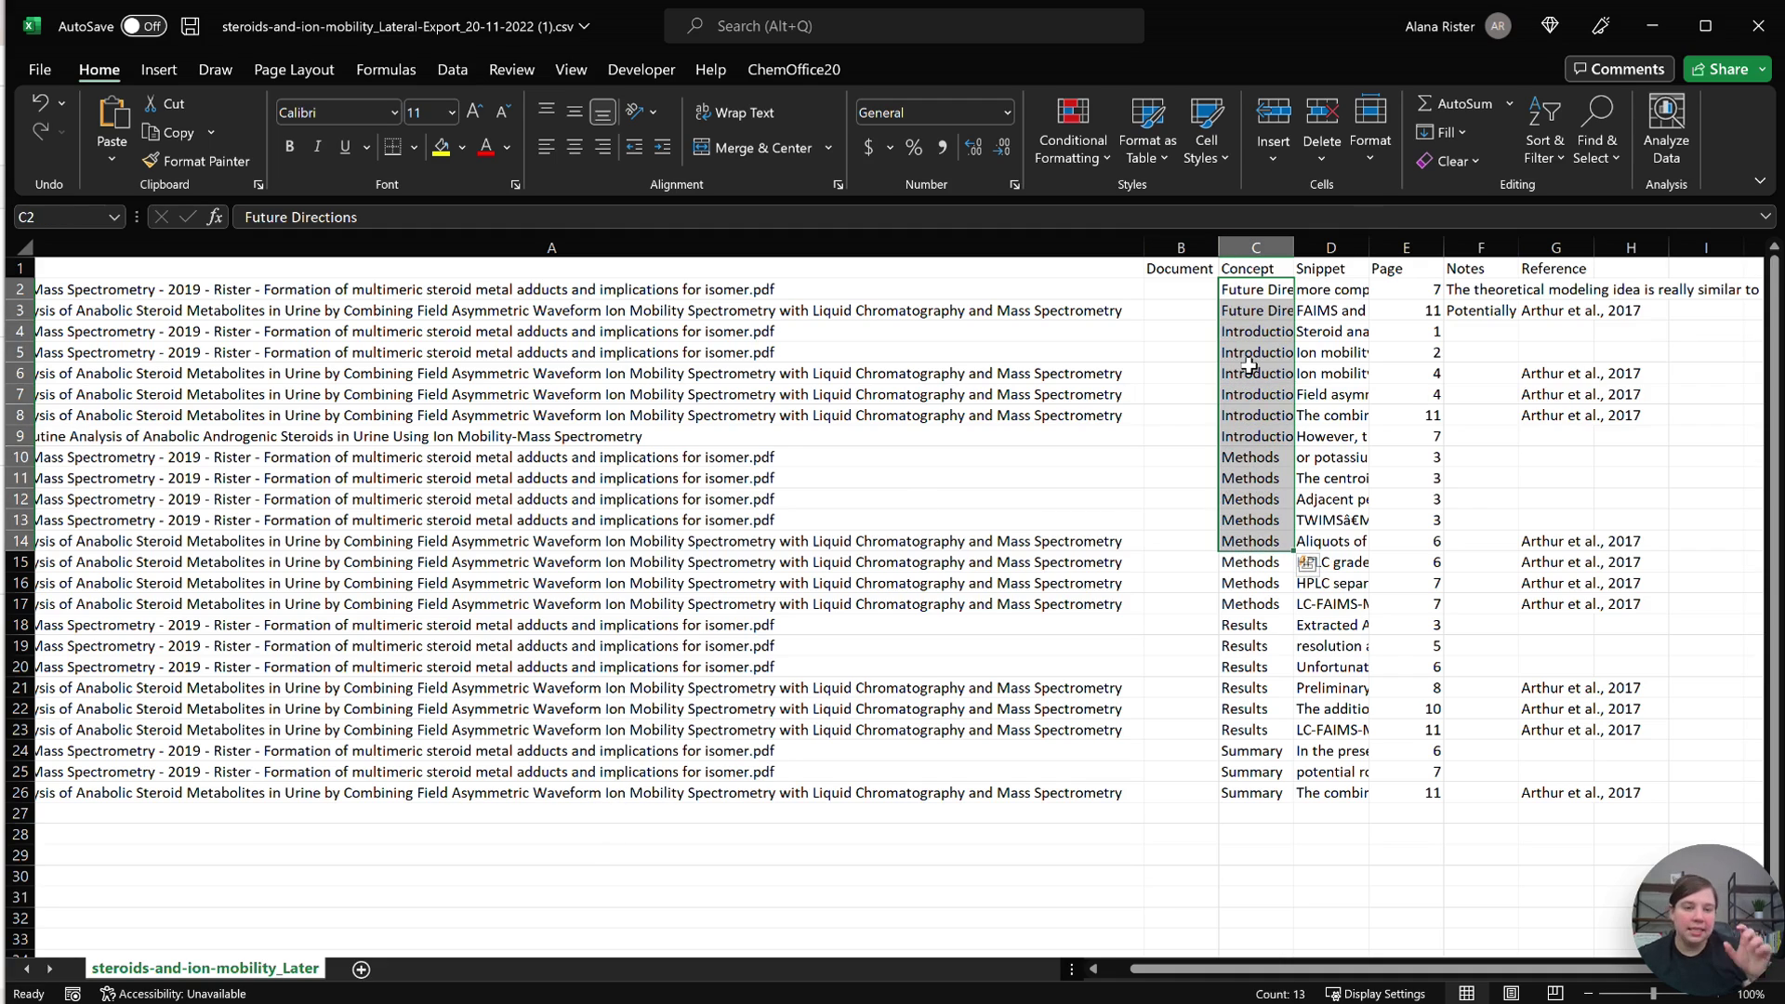
click(1325, 289)
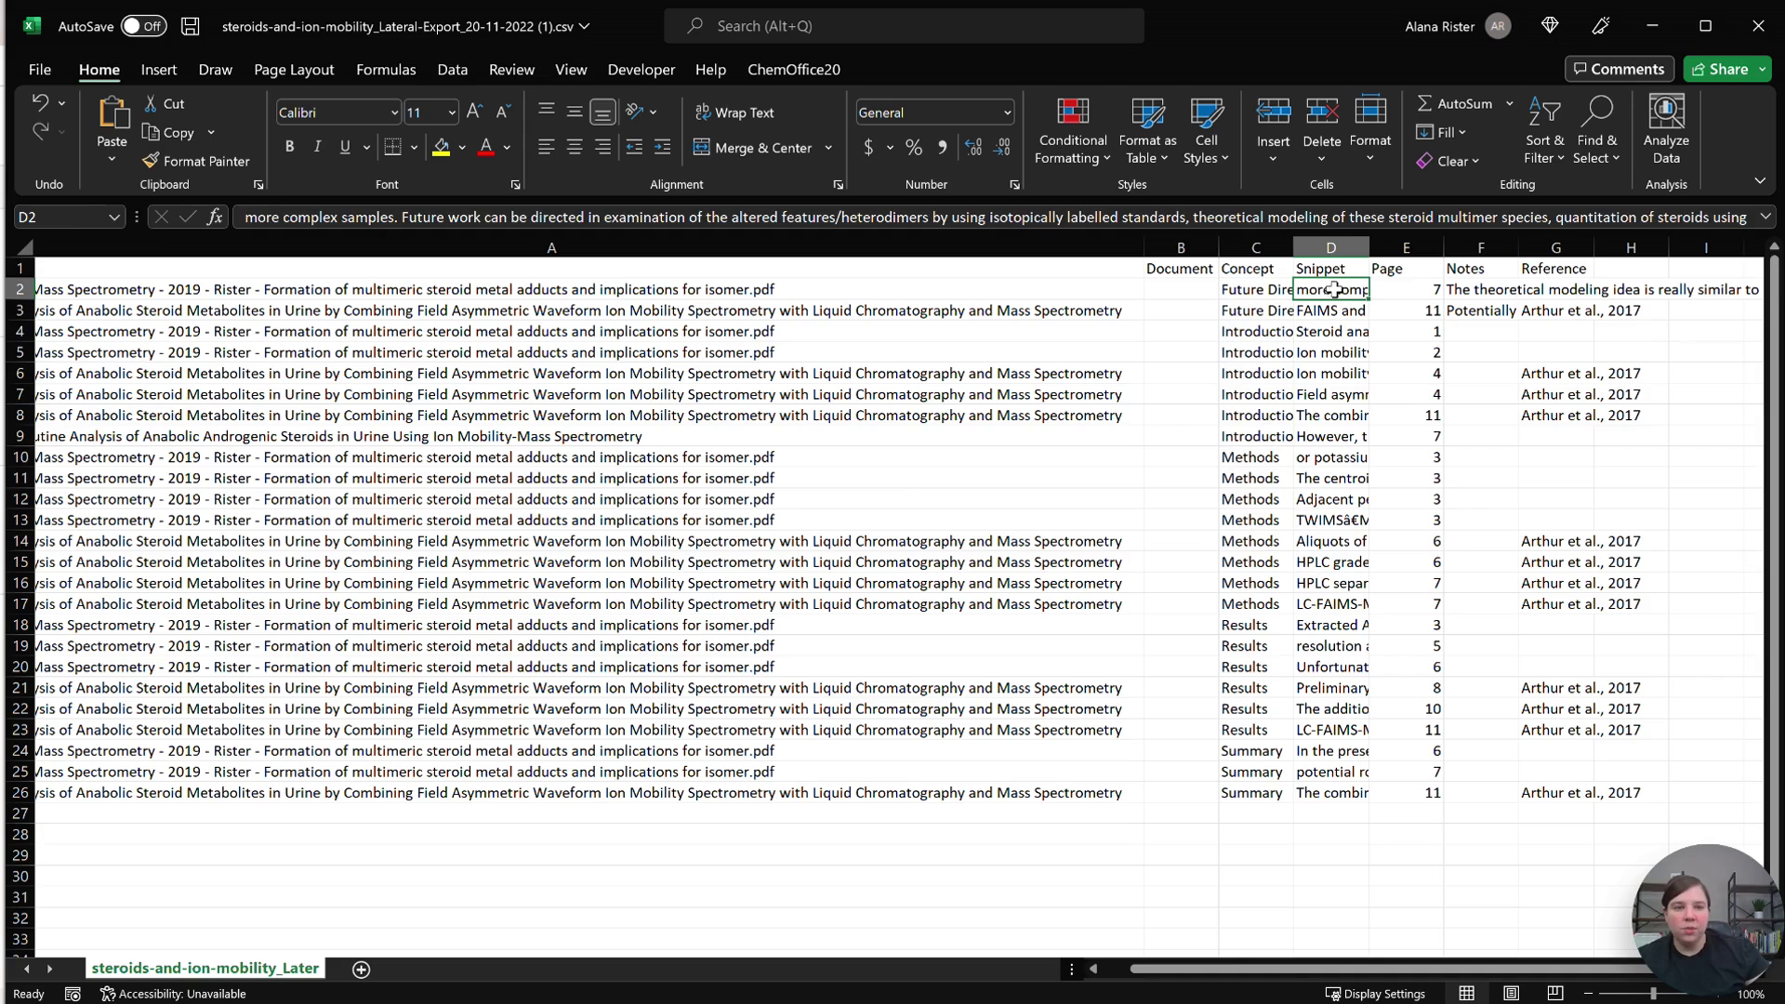
click(1380, 289)
click(1453, 282)
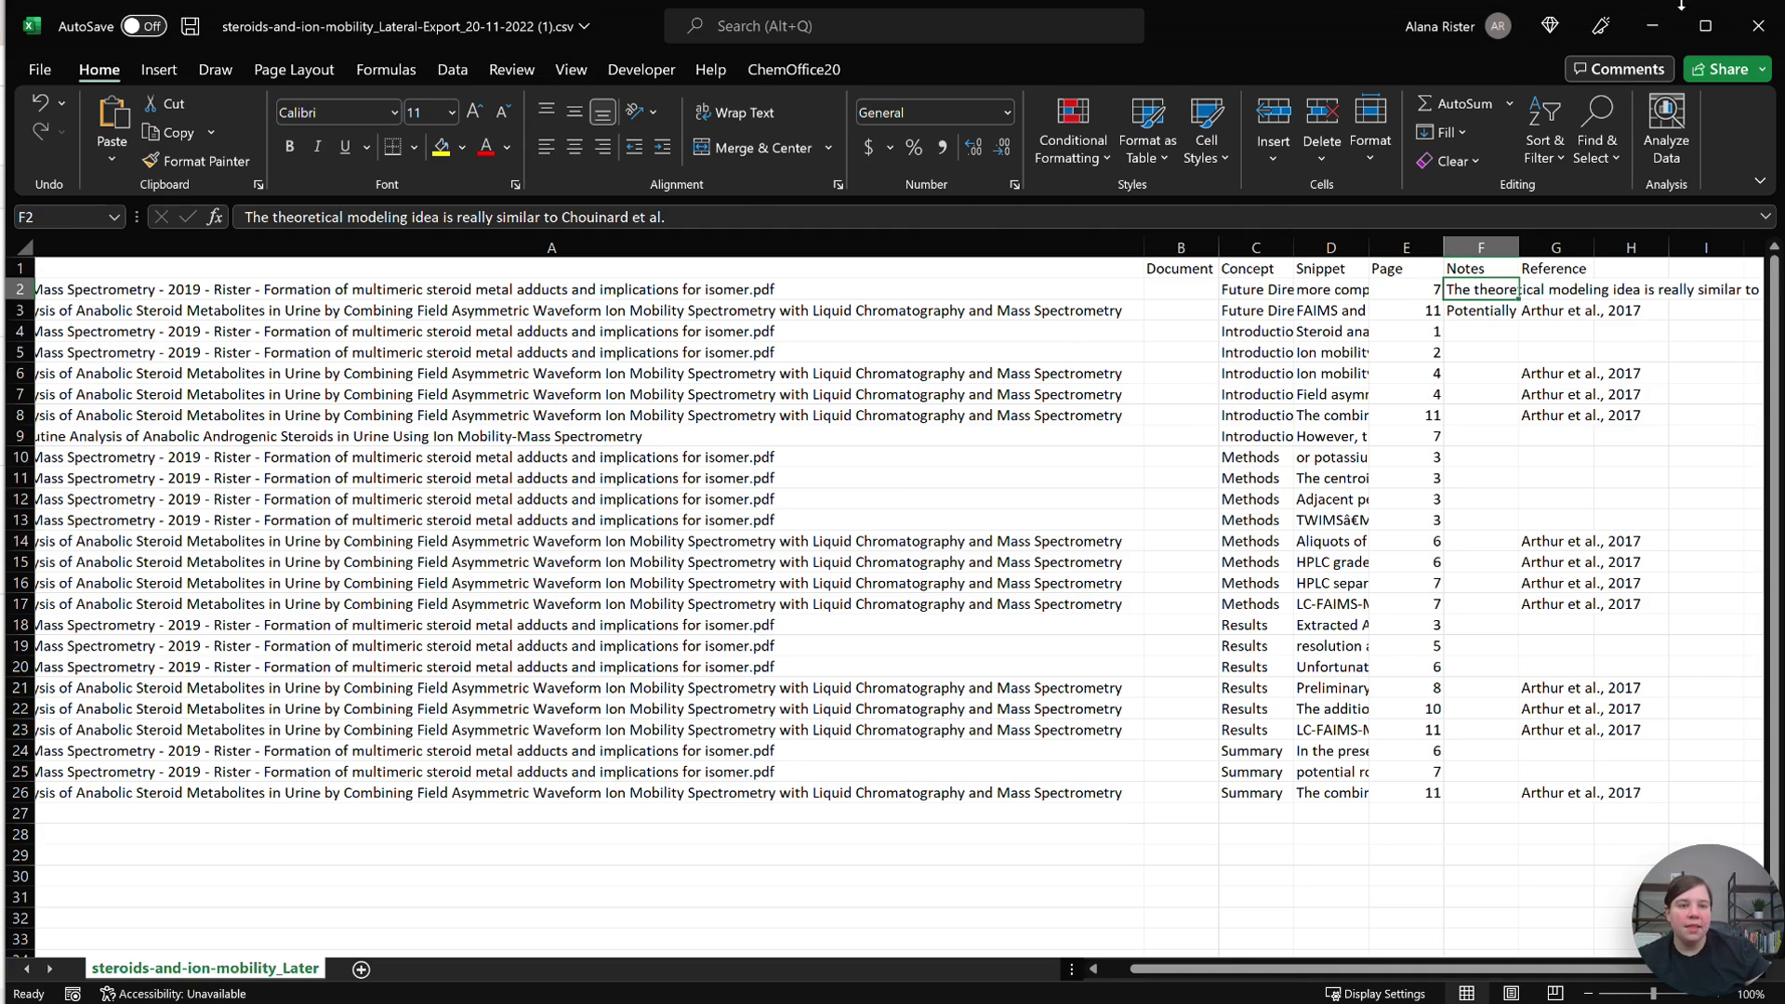
click(1651, 26)
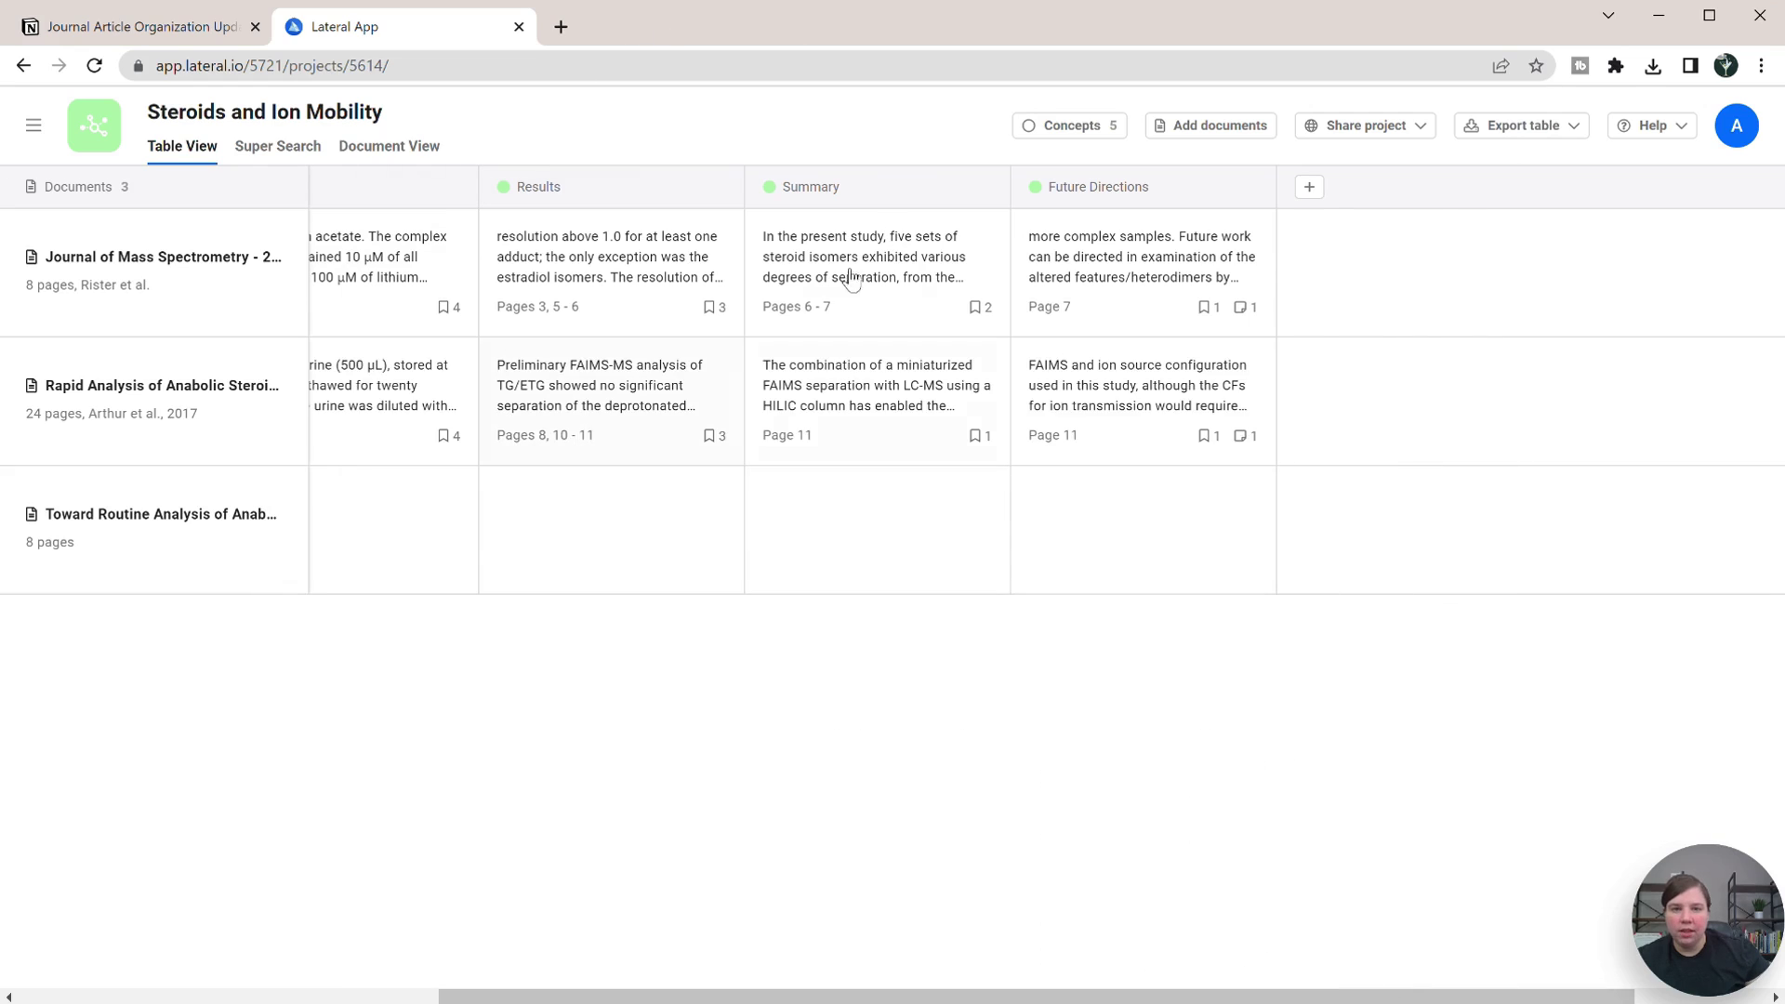
click(1074, 228)
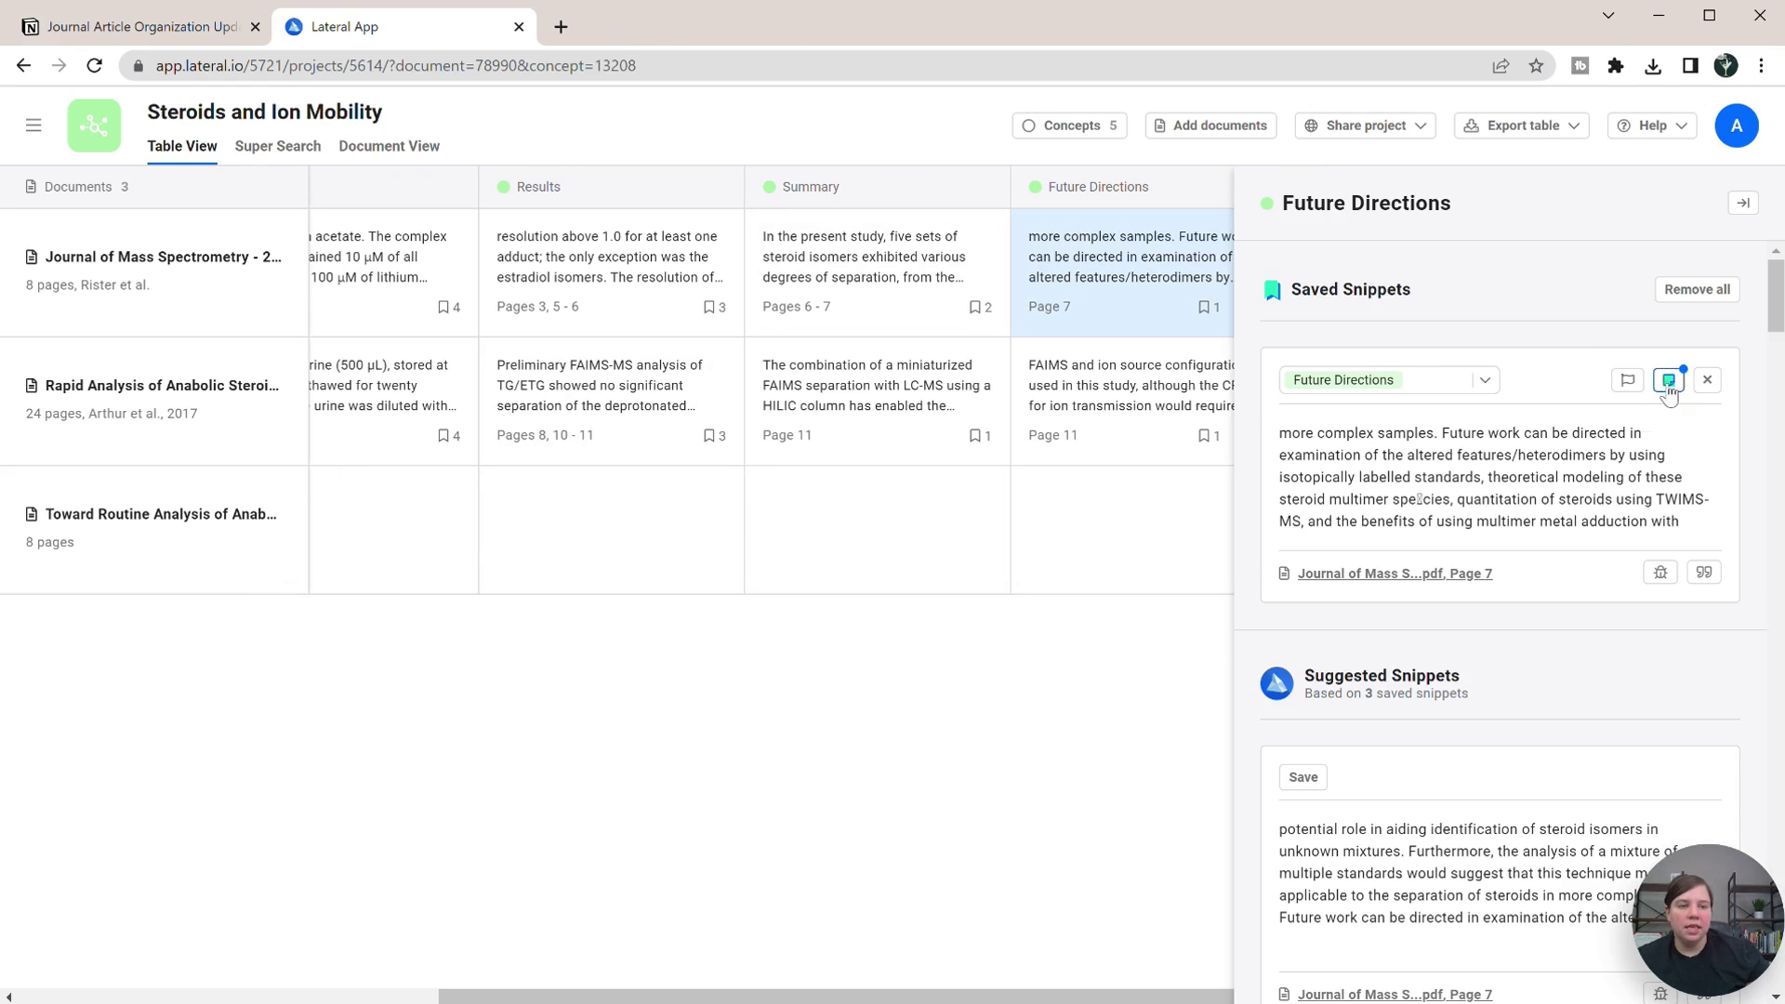
click(1674, 383)
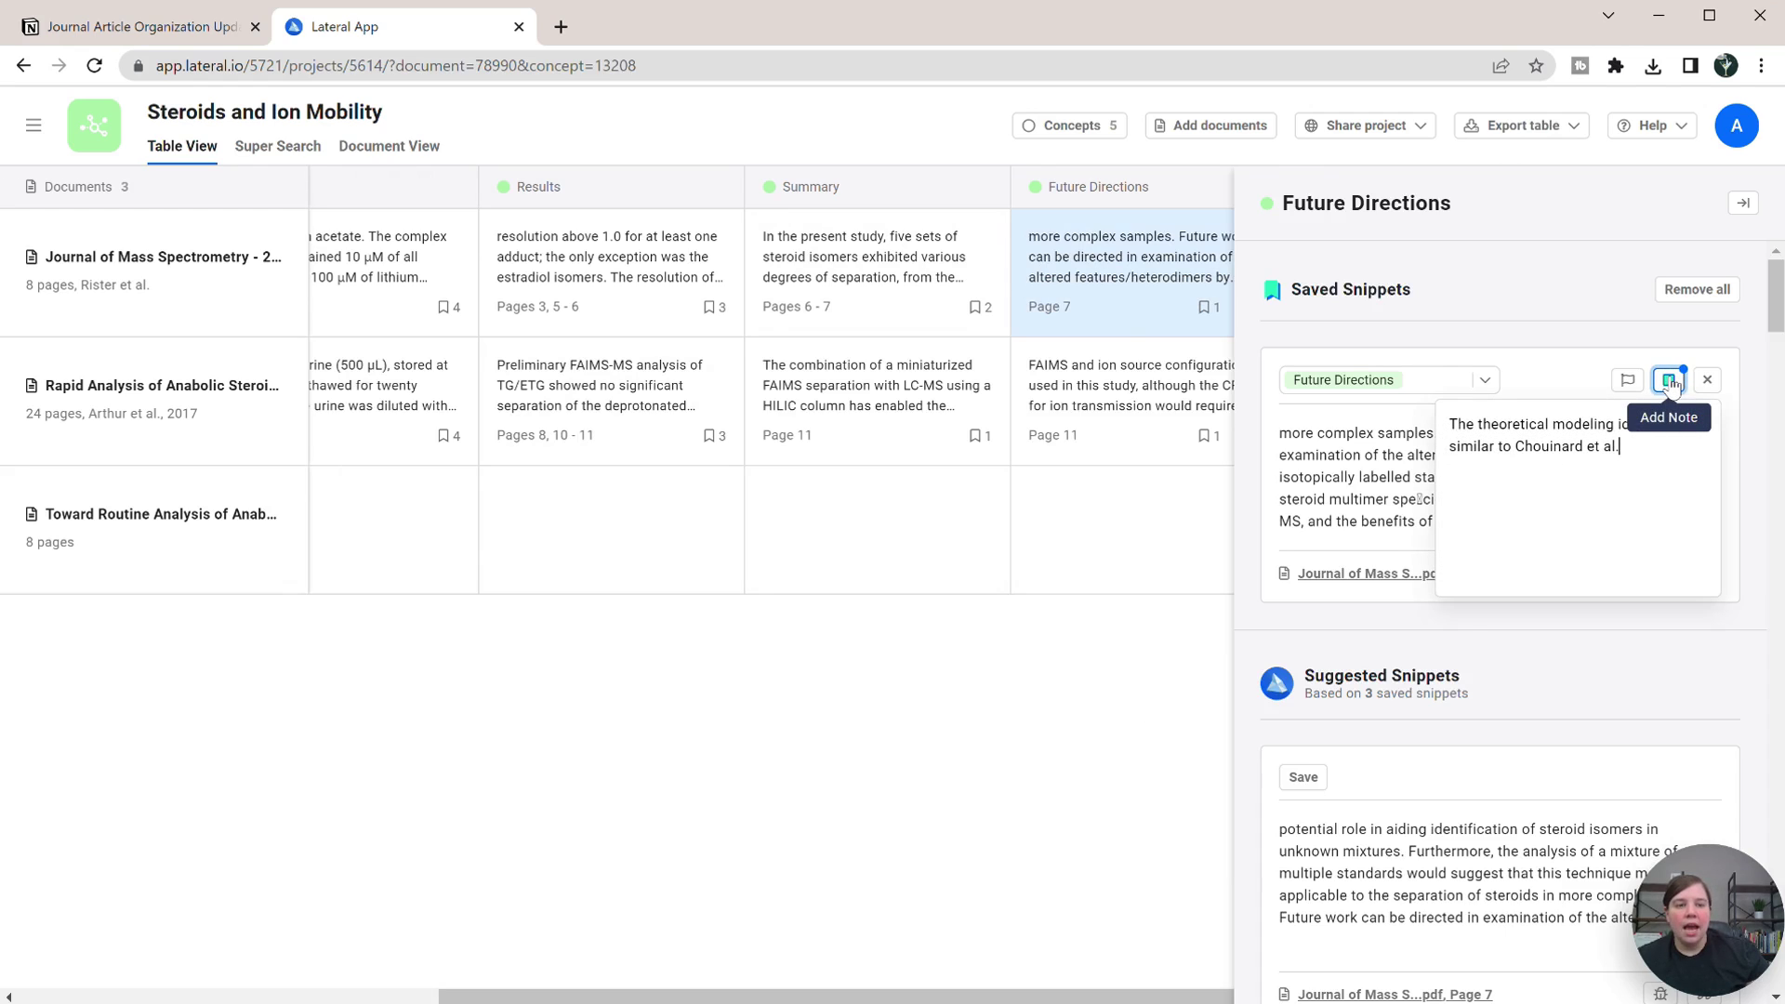
key(Return)
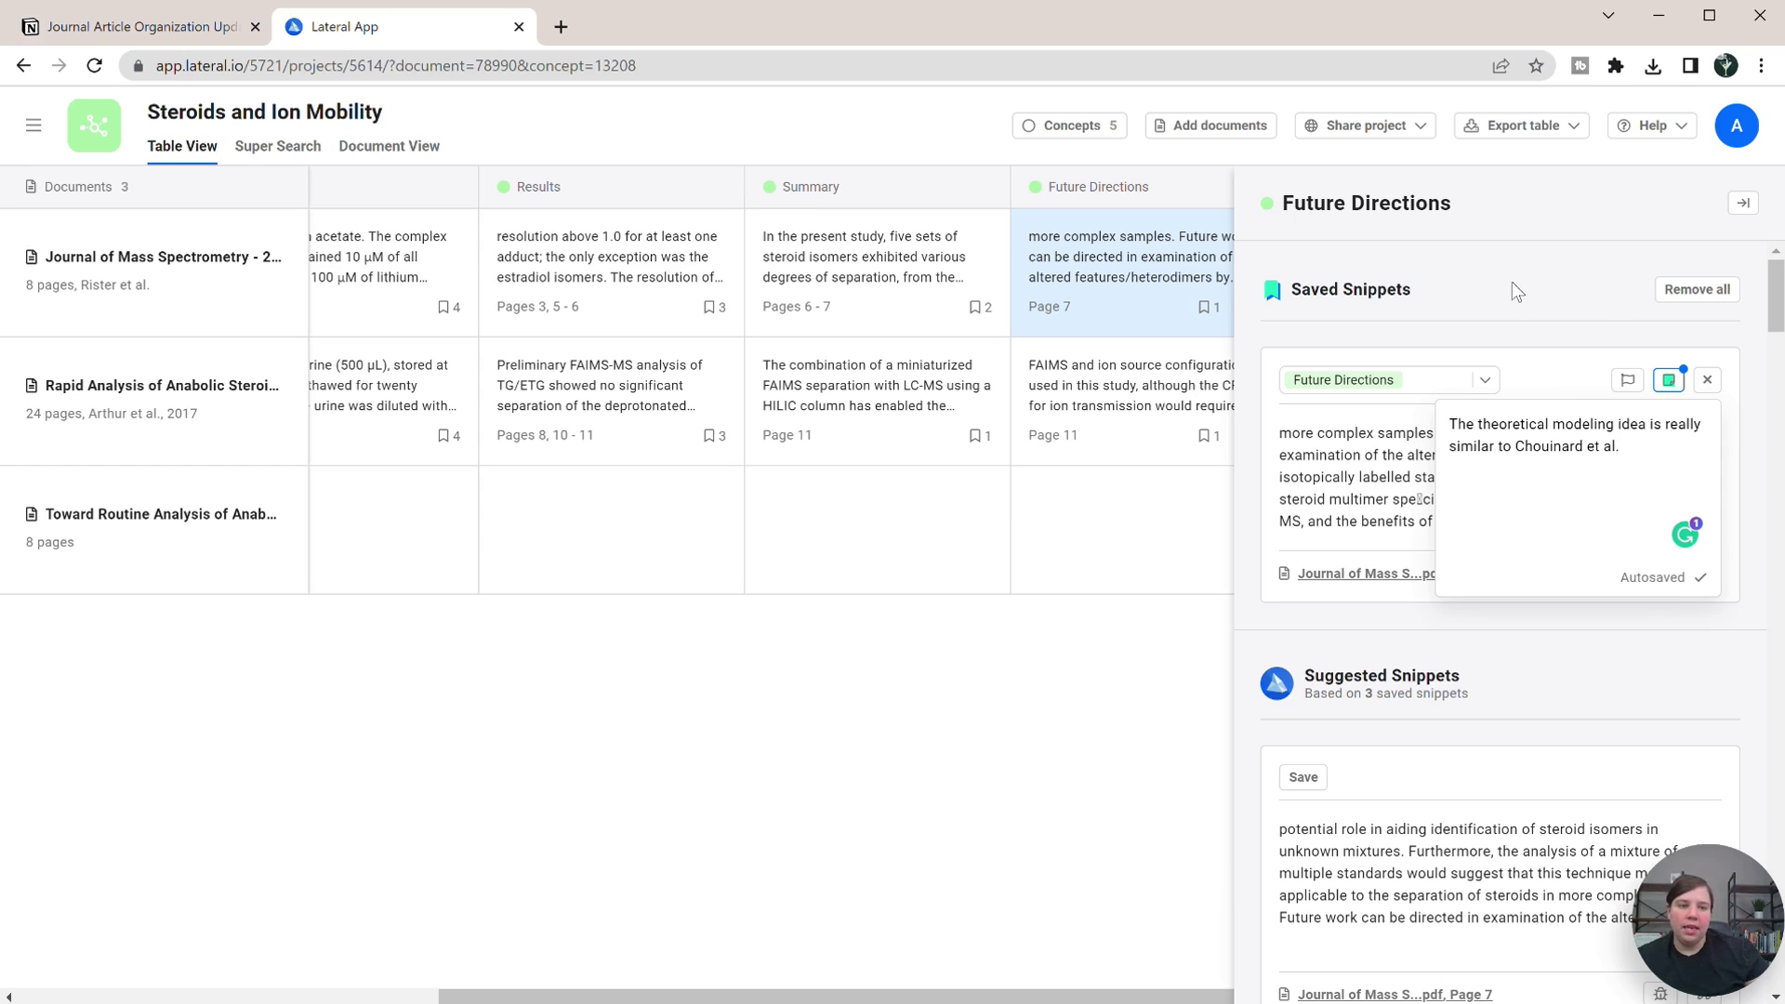
click(1591, 296)
click(1742, 202)
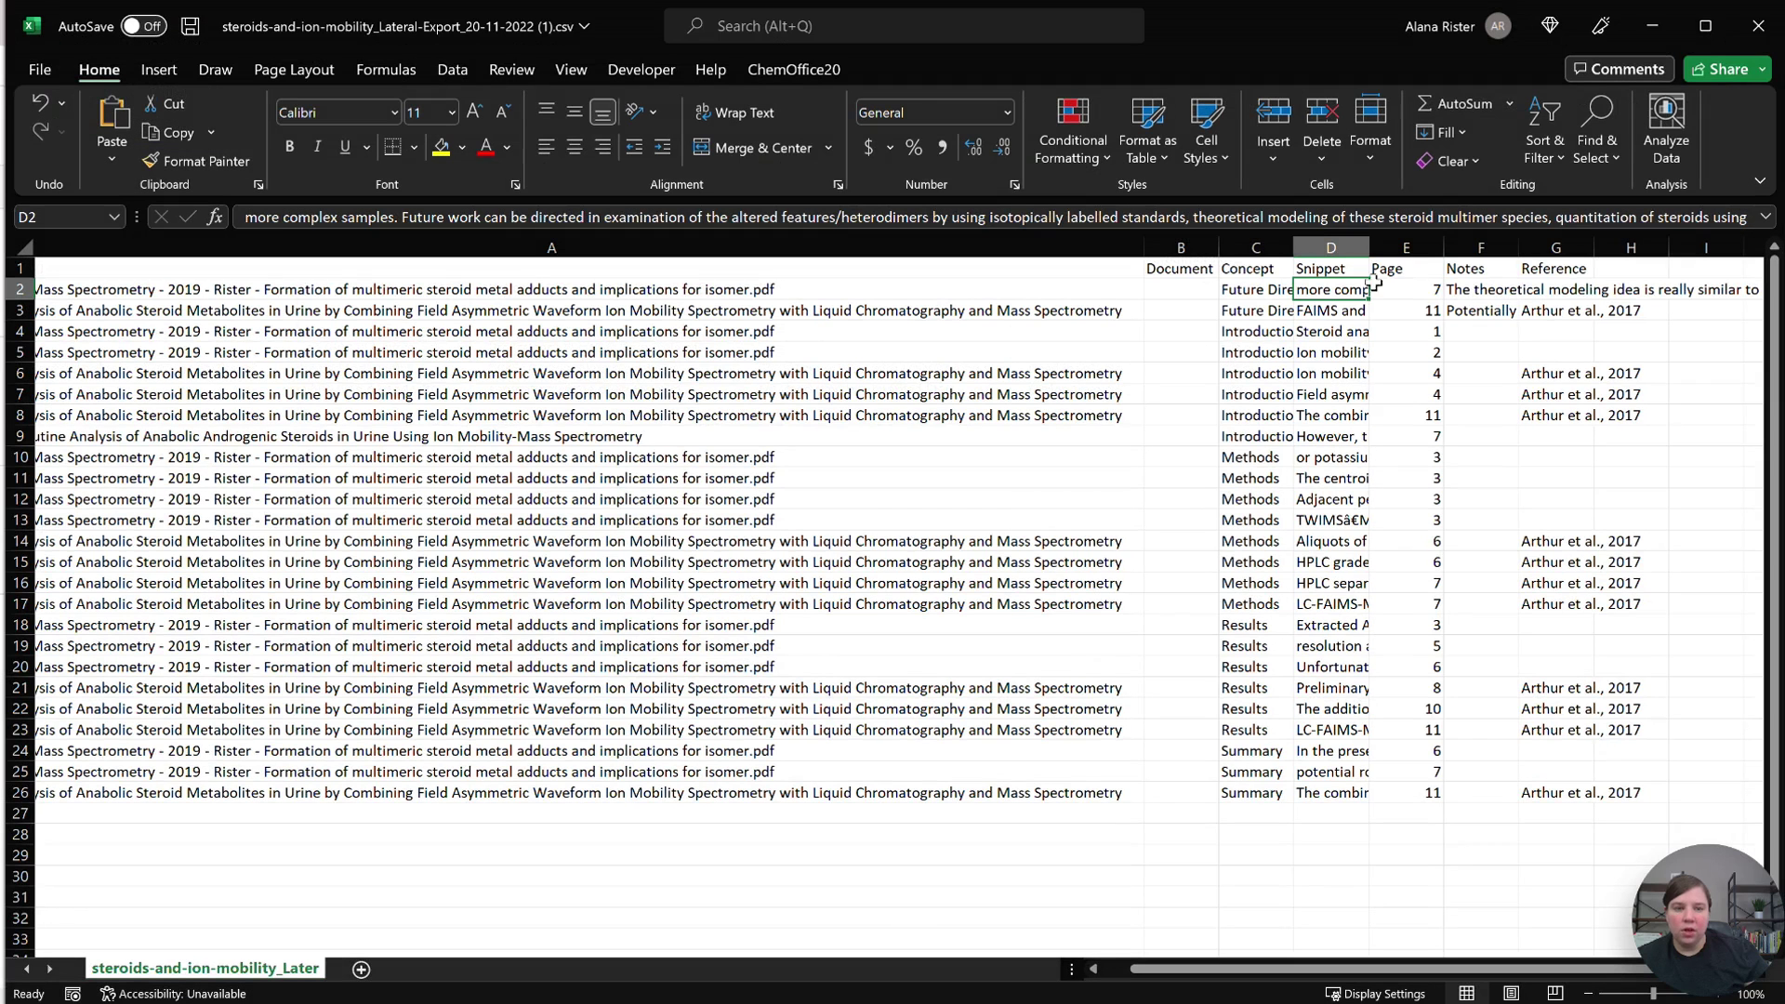
click(1483, 289)
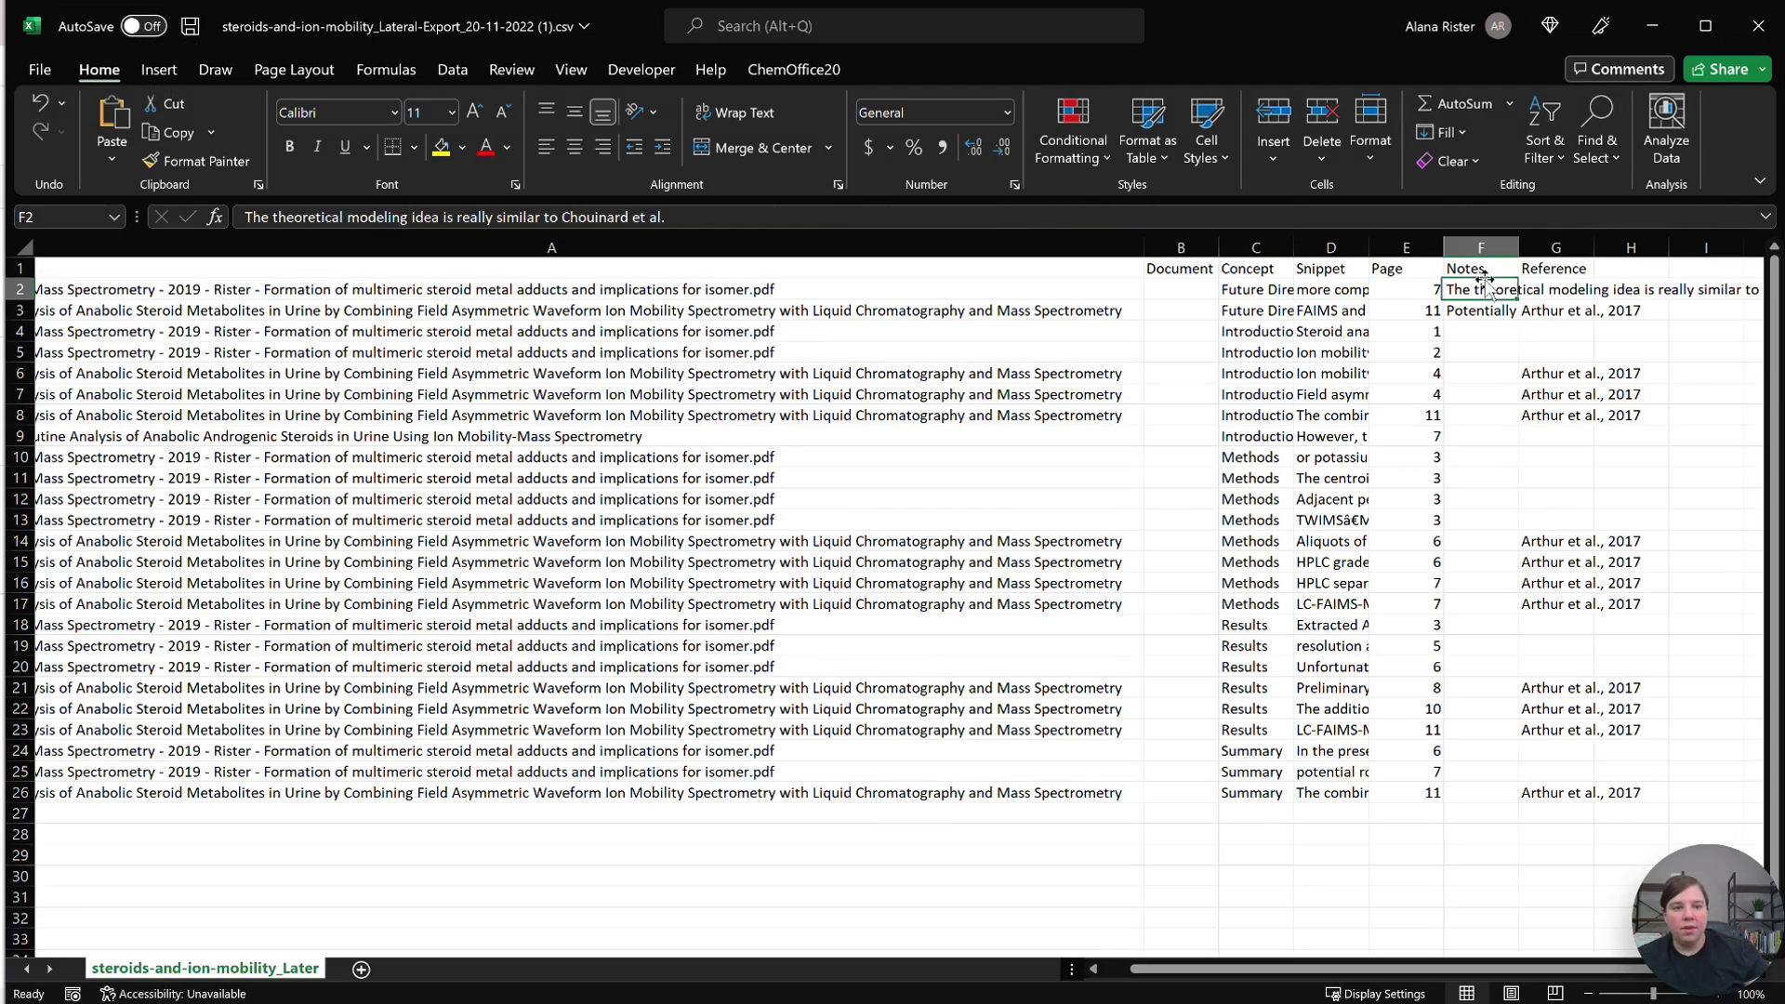
click(1560, 289)
drag(1560, 311, 1560, 372)
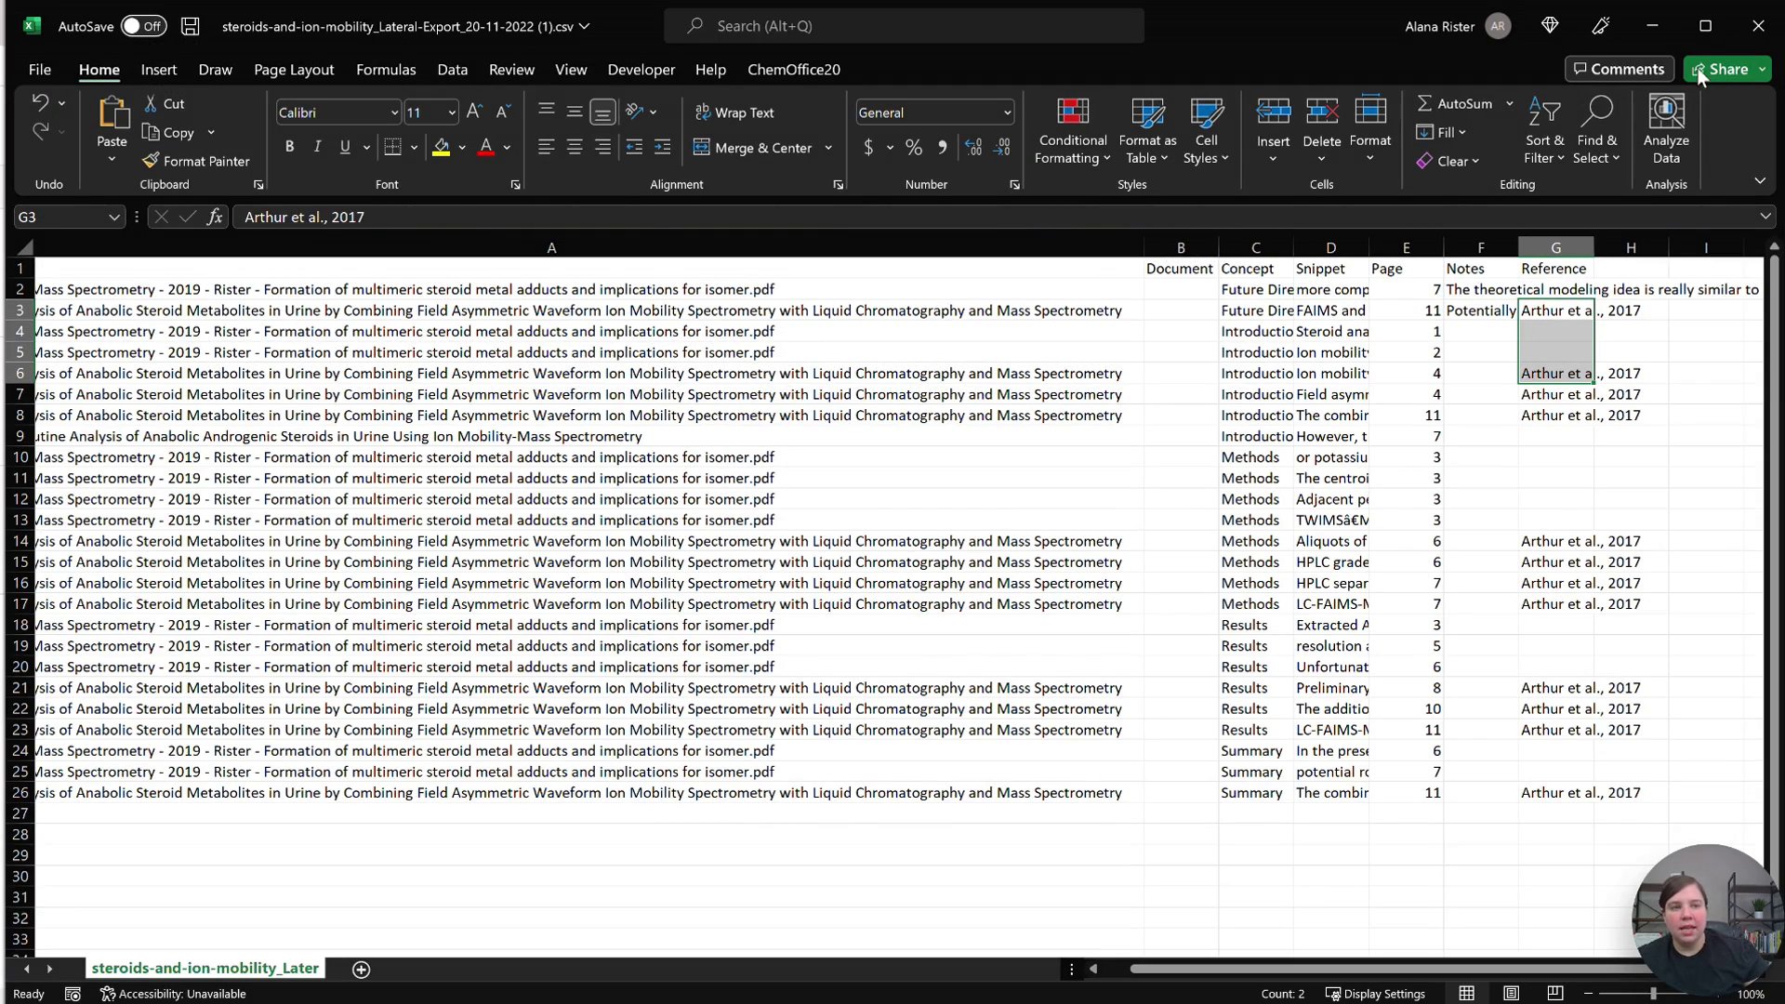
click(1652, 26)
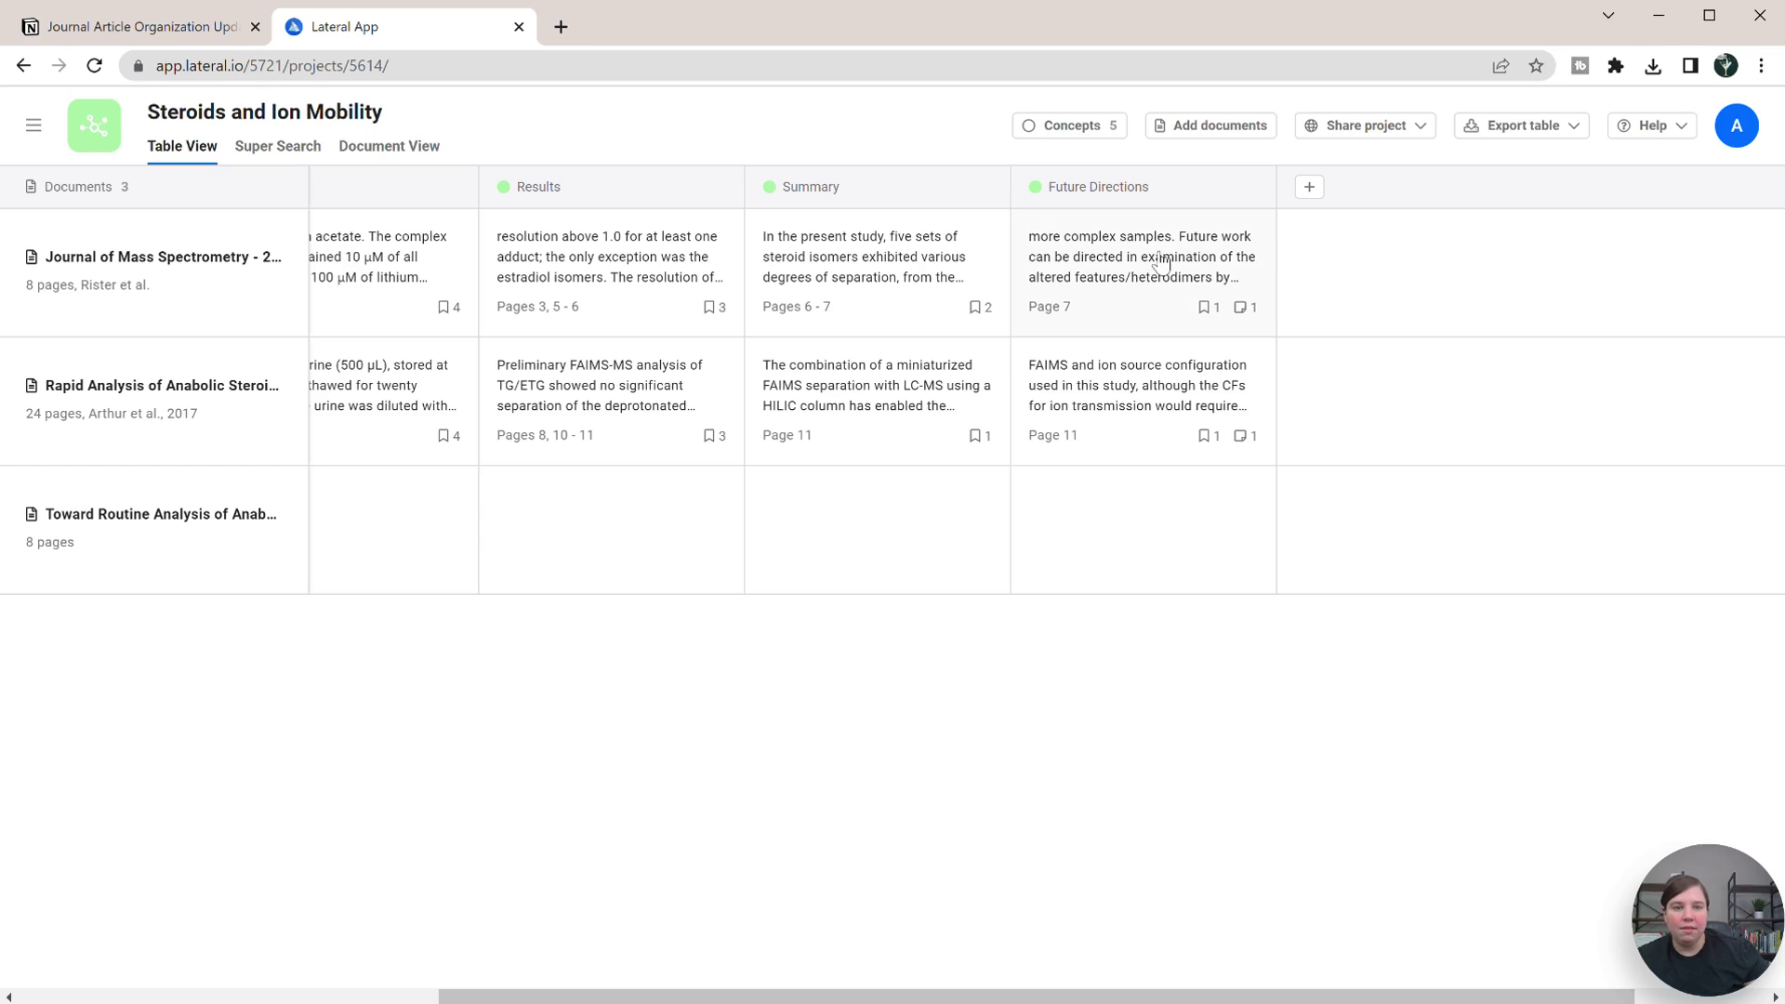
click(1097, 268)
scroll(1497, 443, down, 2)
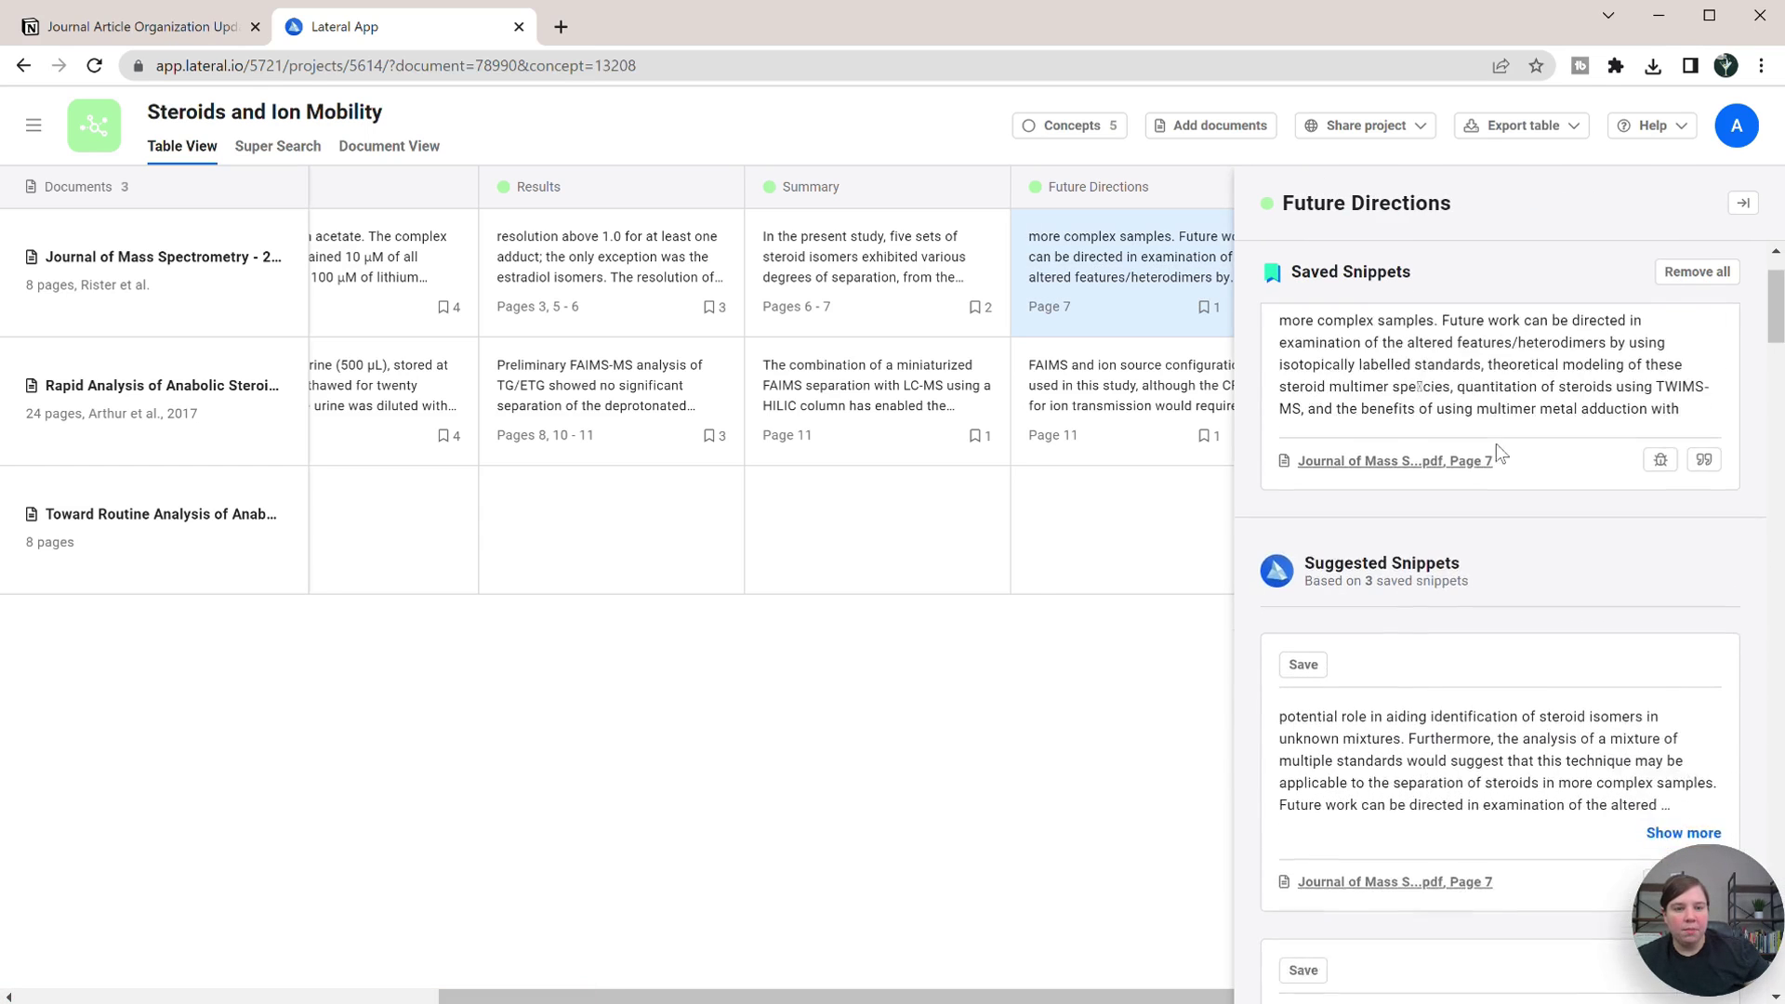
scroll(1492, 452, up, 1)
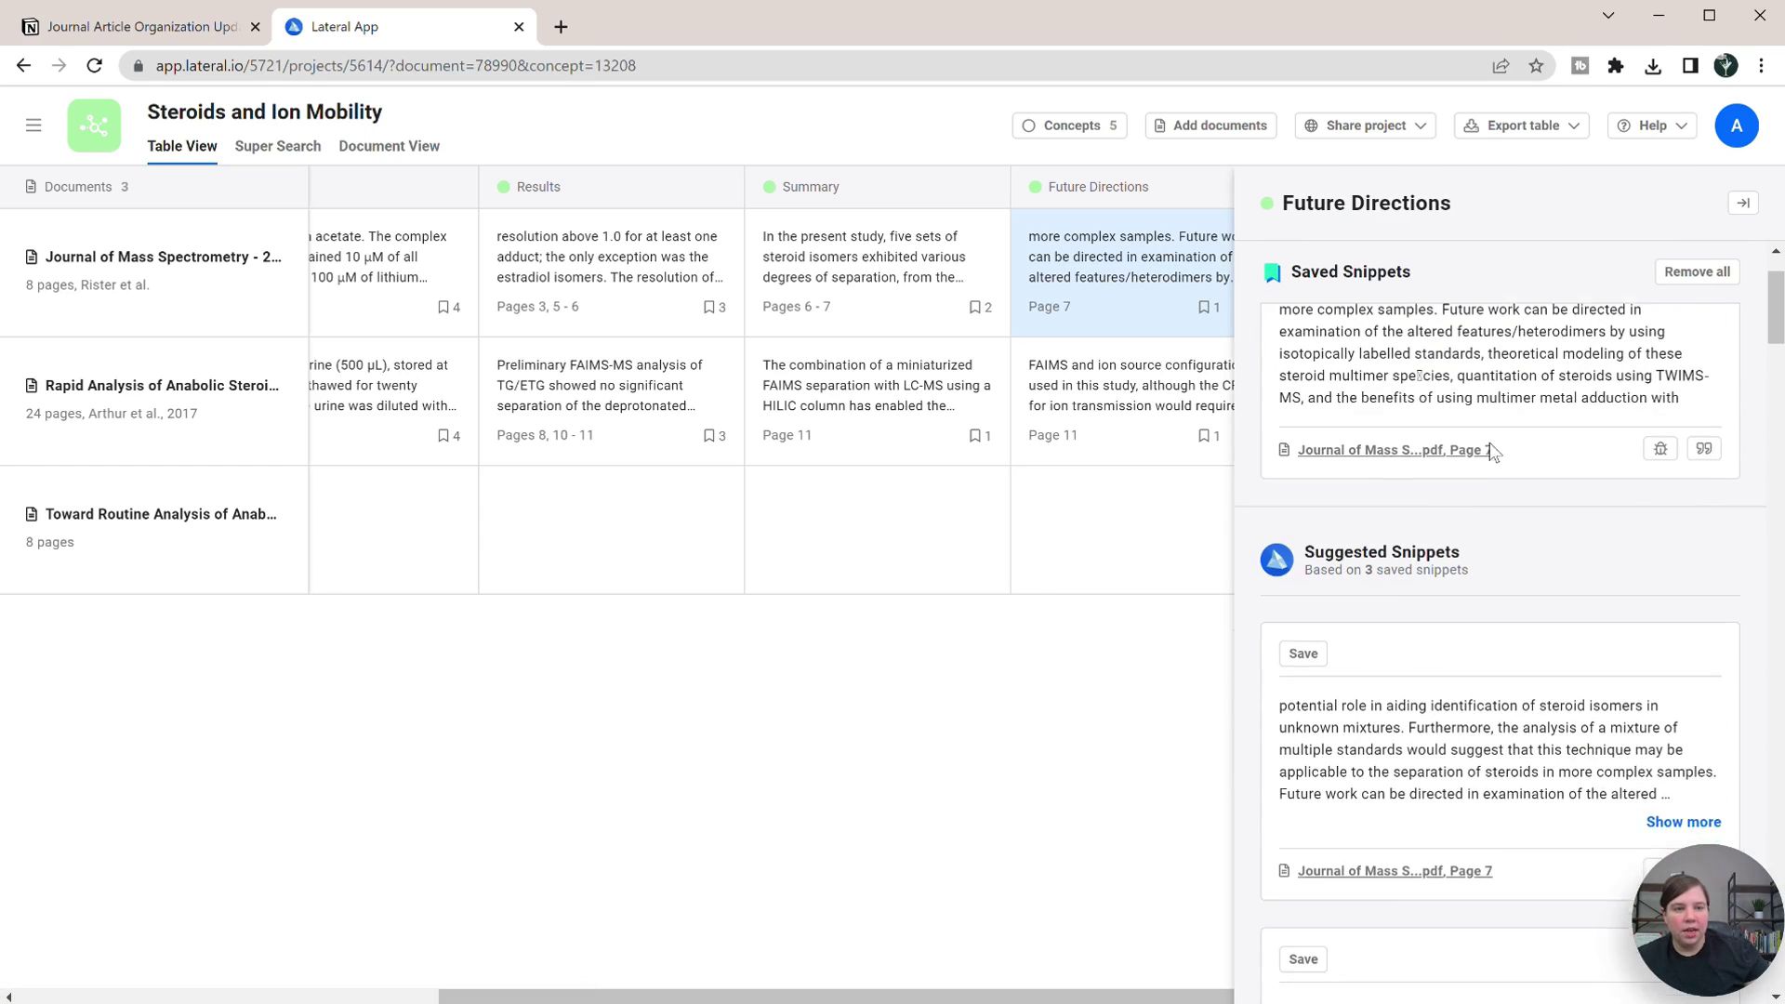
click(1705, 462)
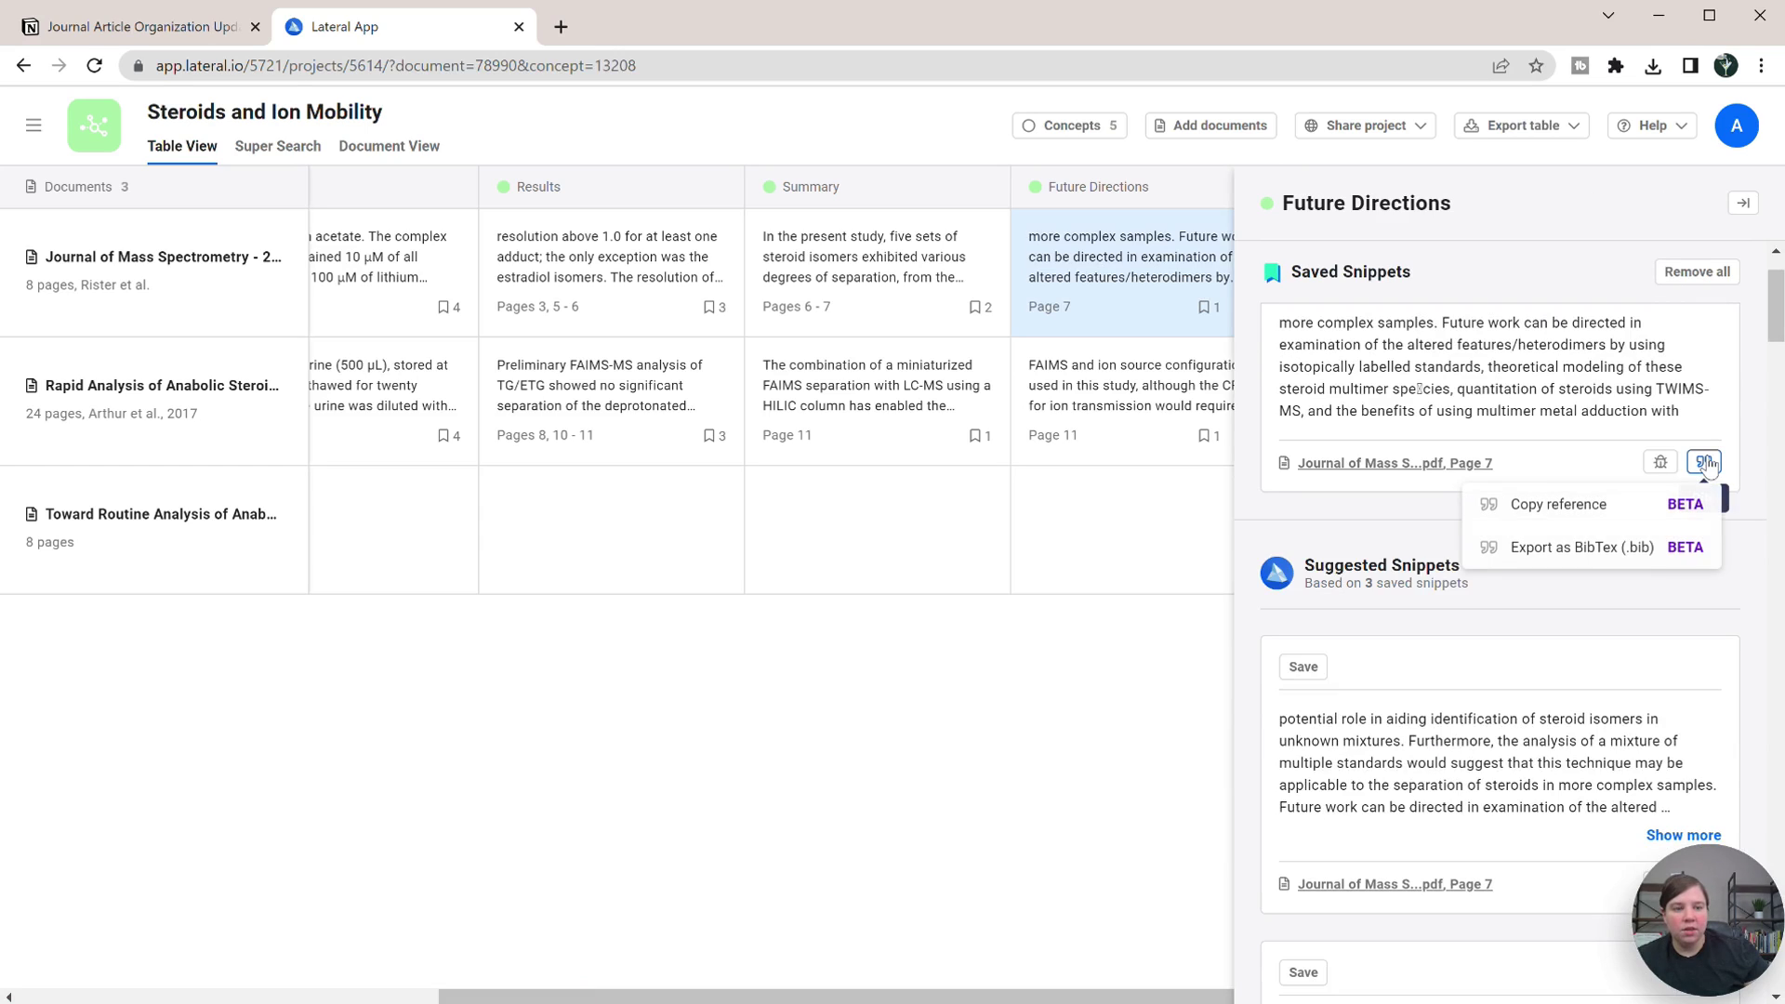
click(1562, 506)
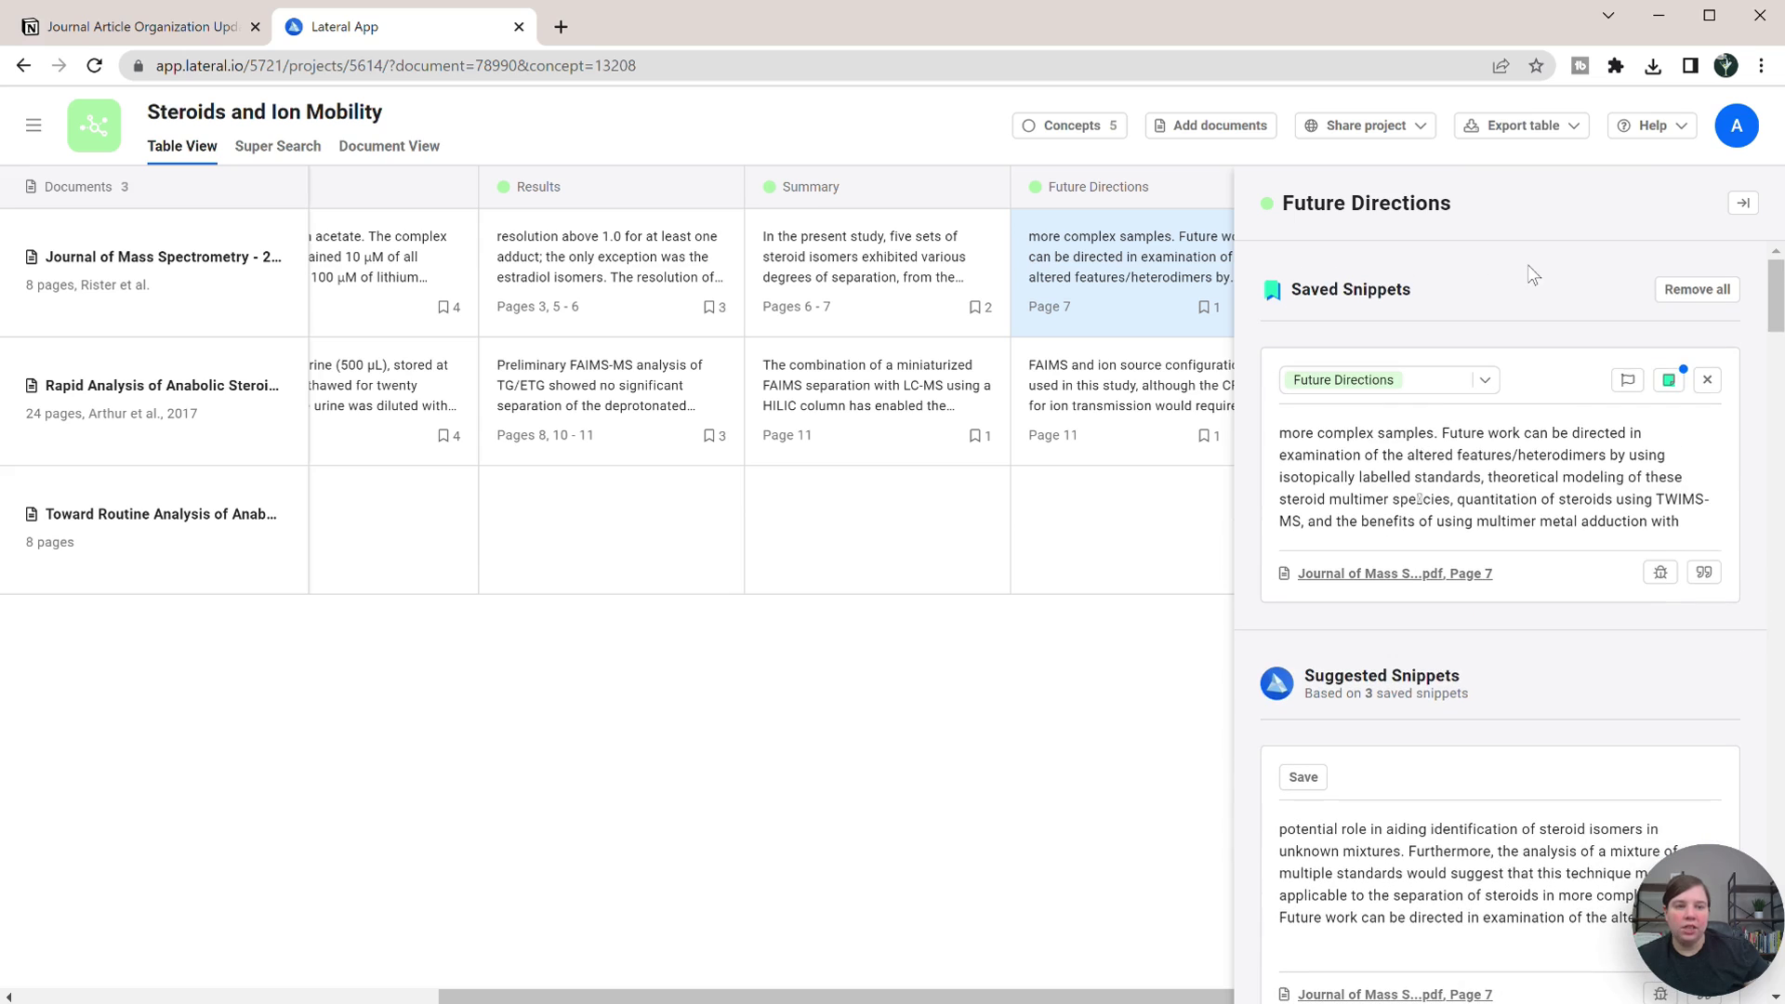
click(1741, 204)
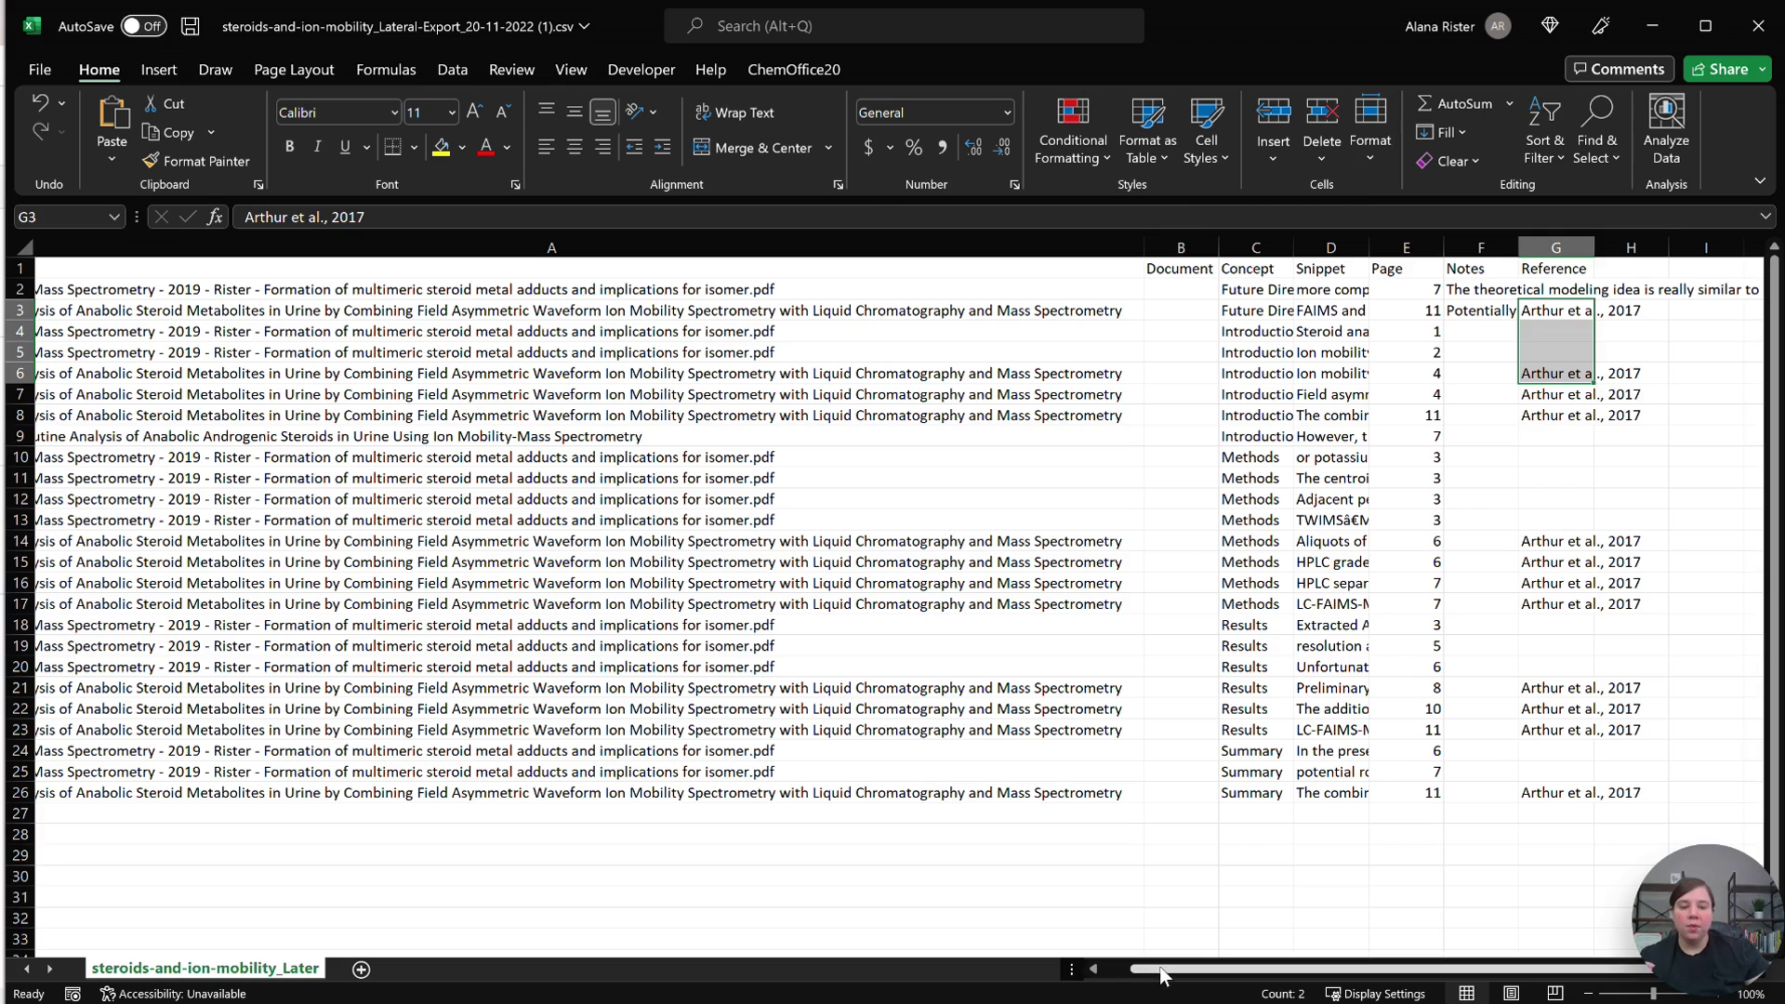
Scroll the CSV back left so the Document column A shows from its start.
drag(1145, 969, 1075, 957)
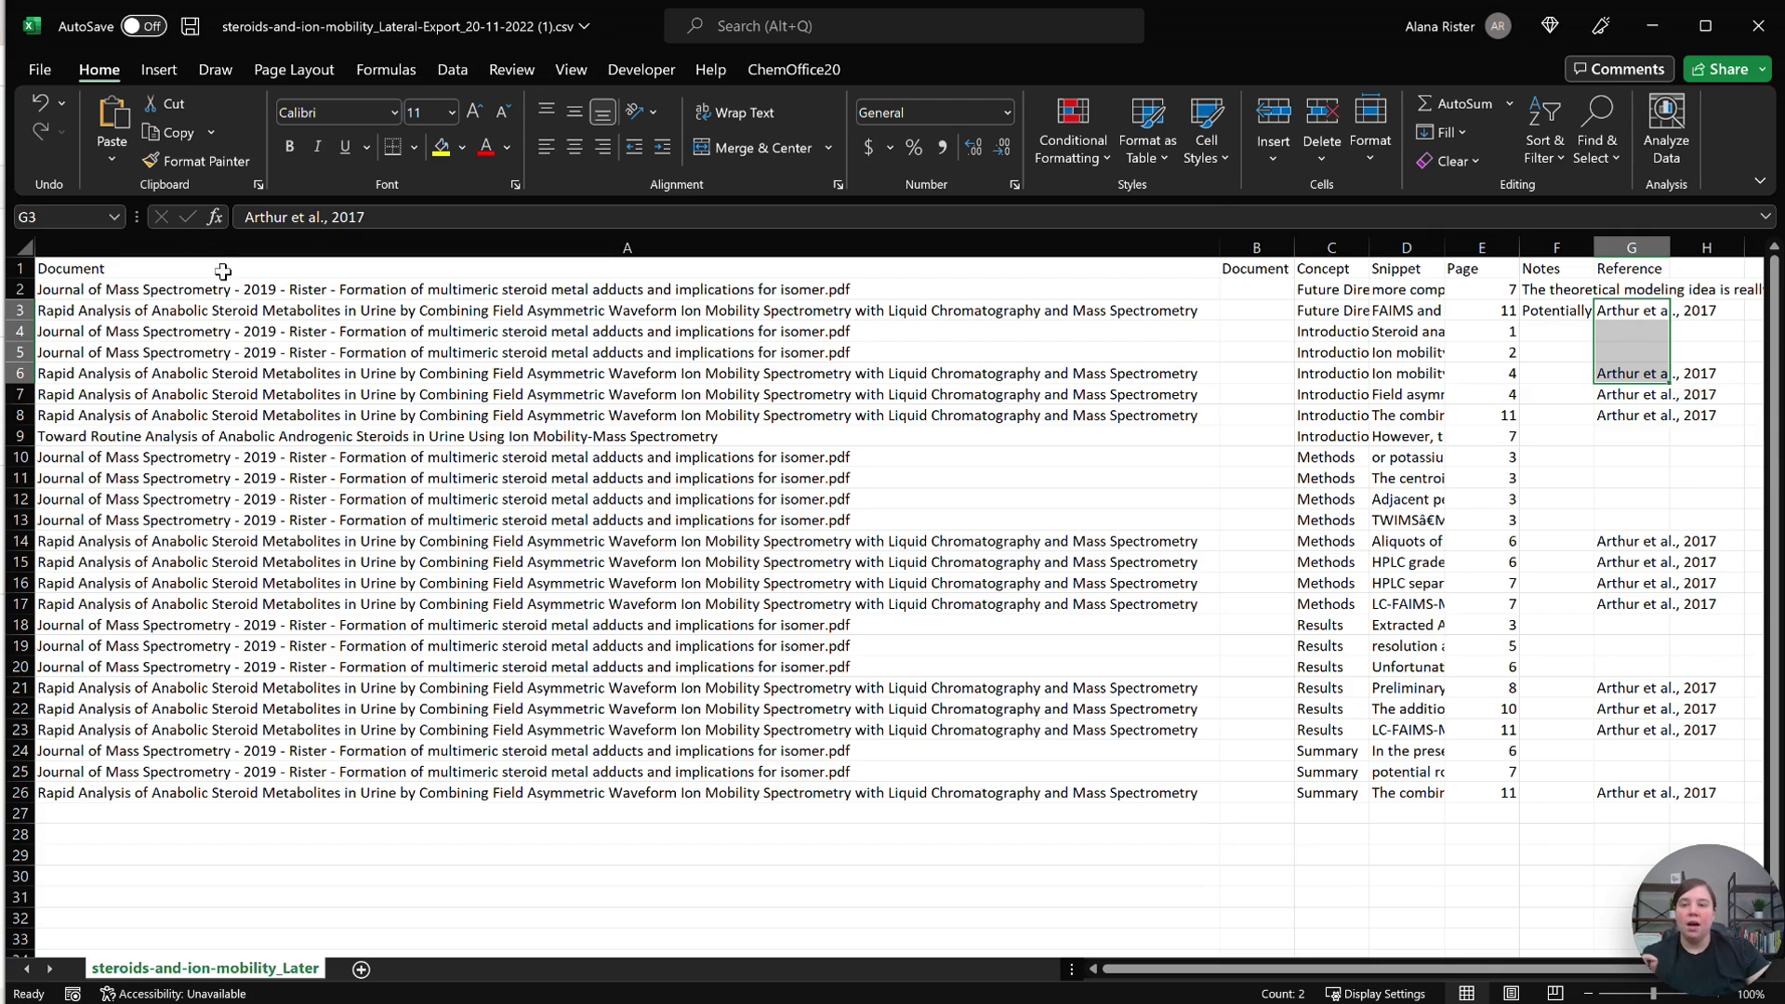
Cut the Snippet column and insert it before Document so it becomes column A.
click(1406, 247)
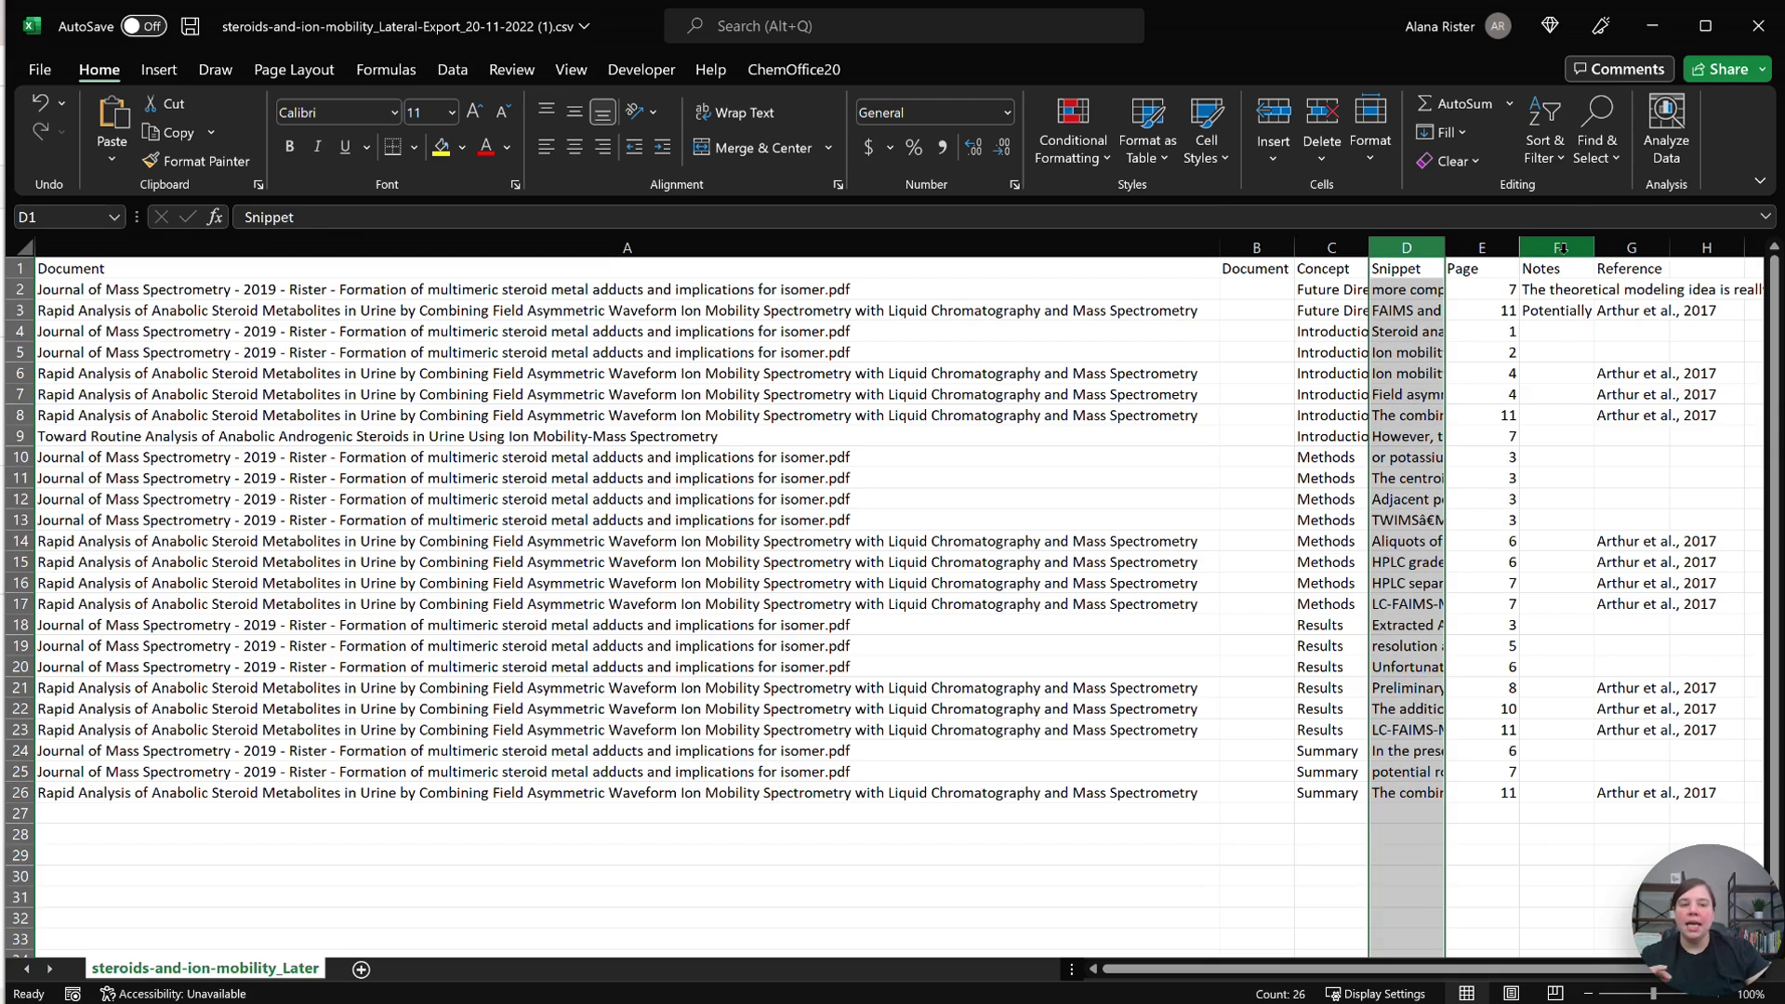
drag(1558, 289, 1552, 517)
click(1556, 289)
click(1581, 541)
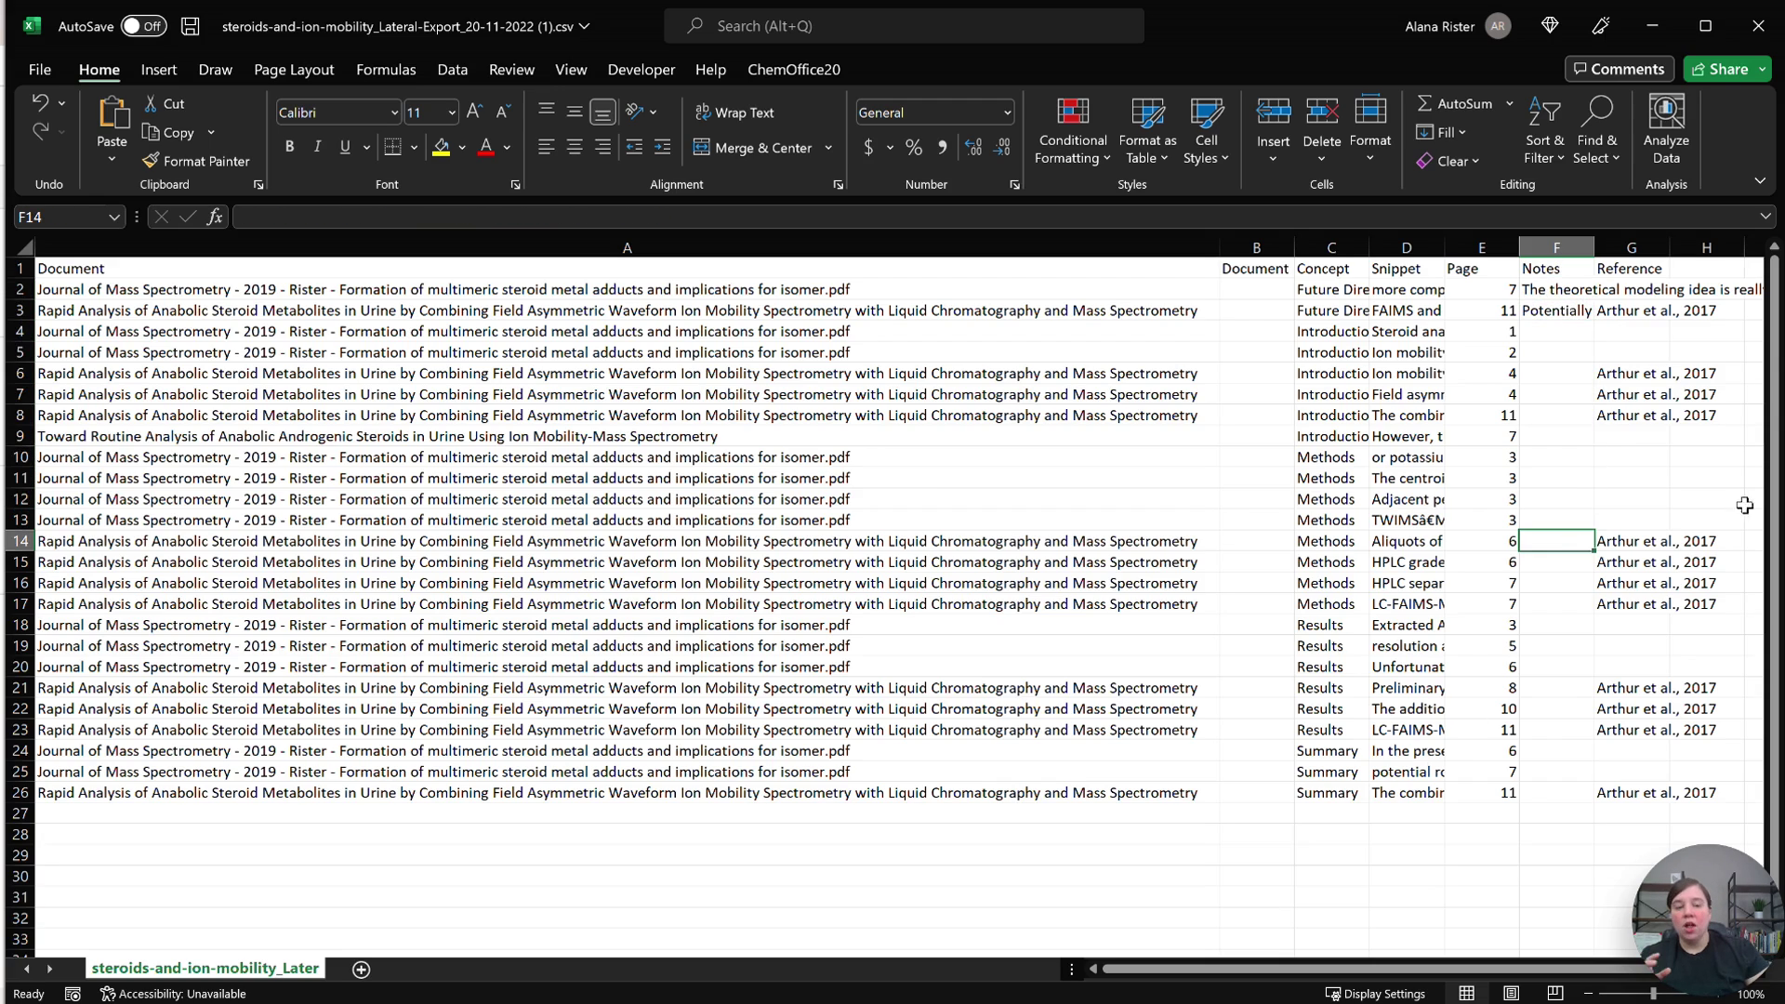
click(1412, 246)
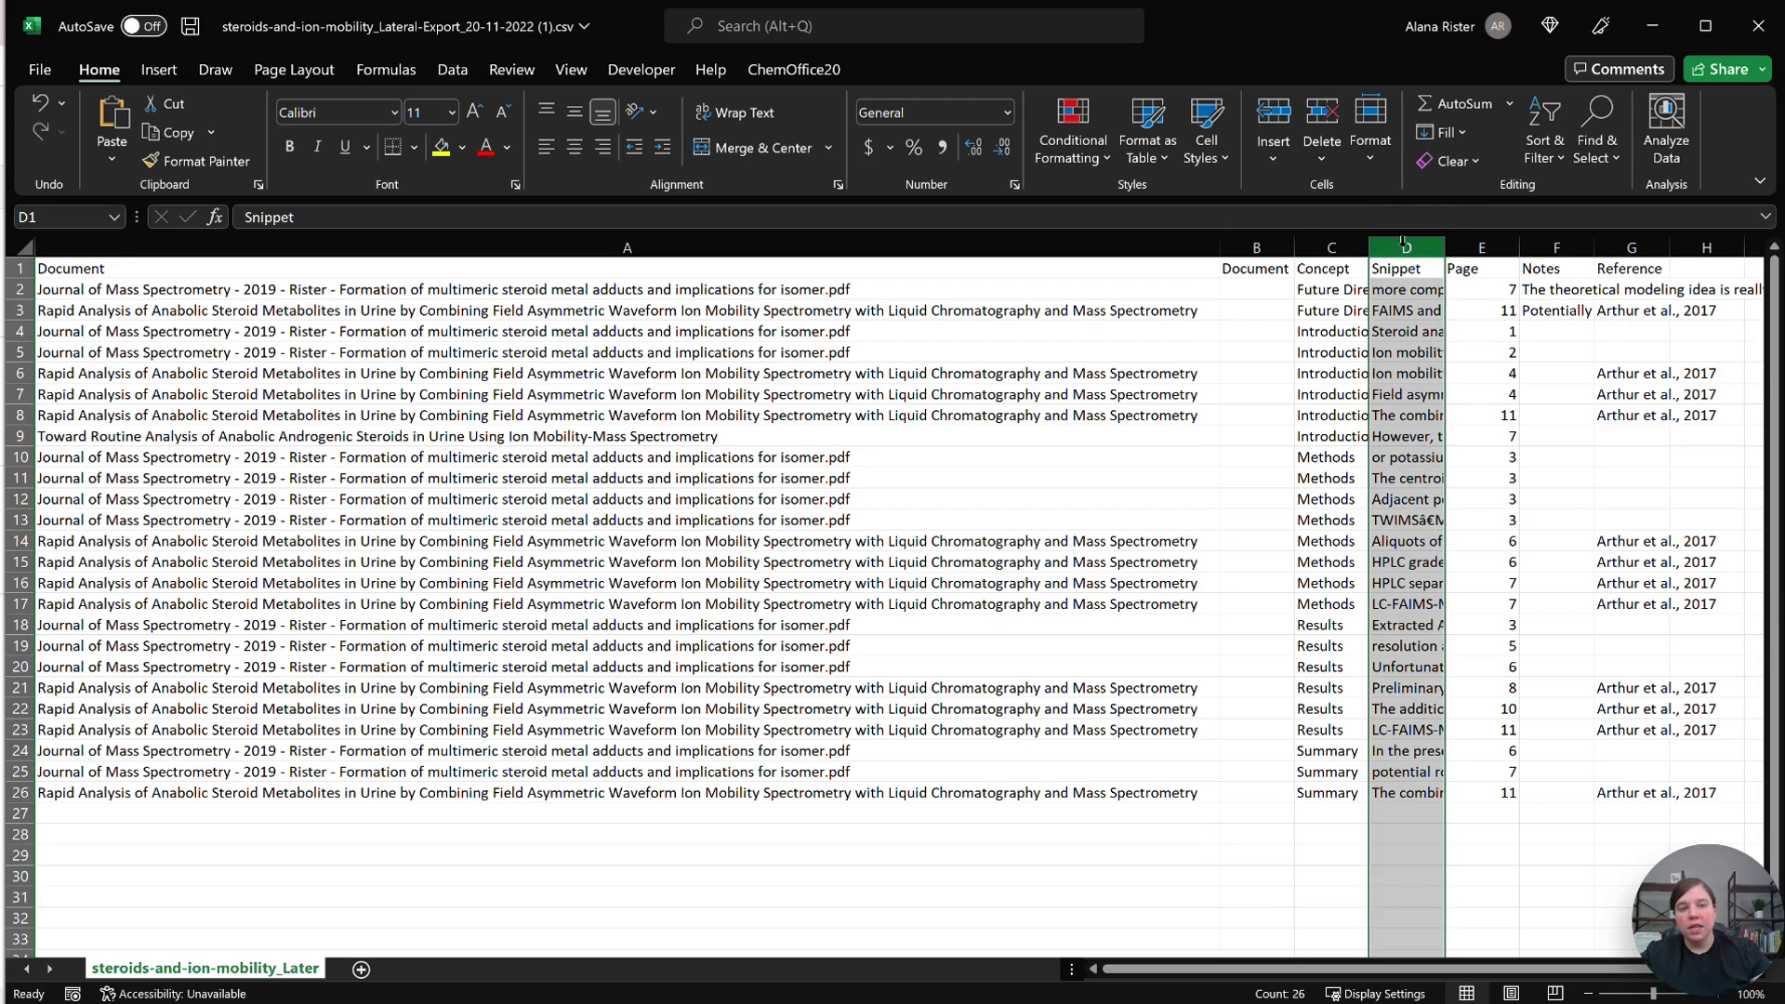
key(ctrl+x)
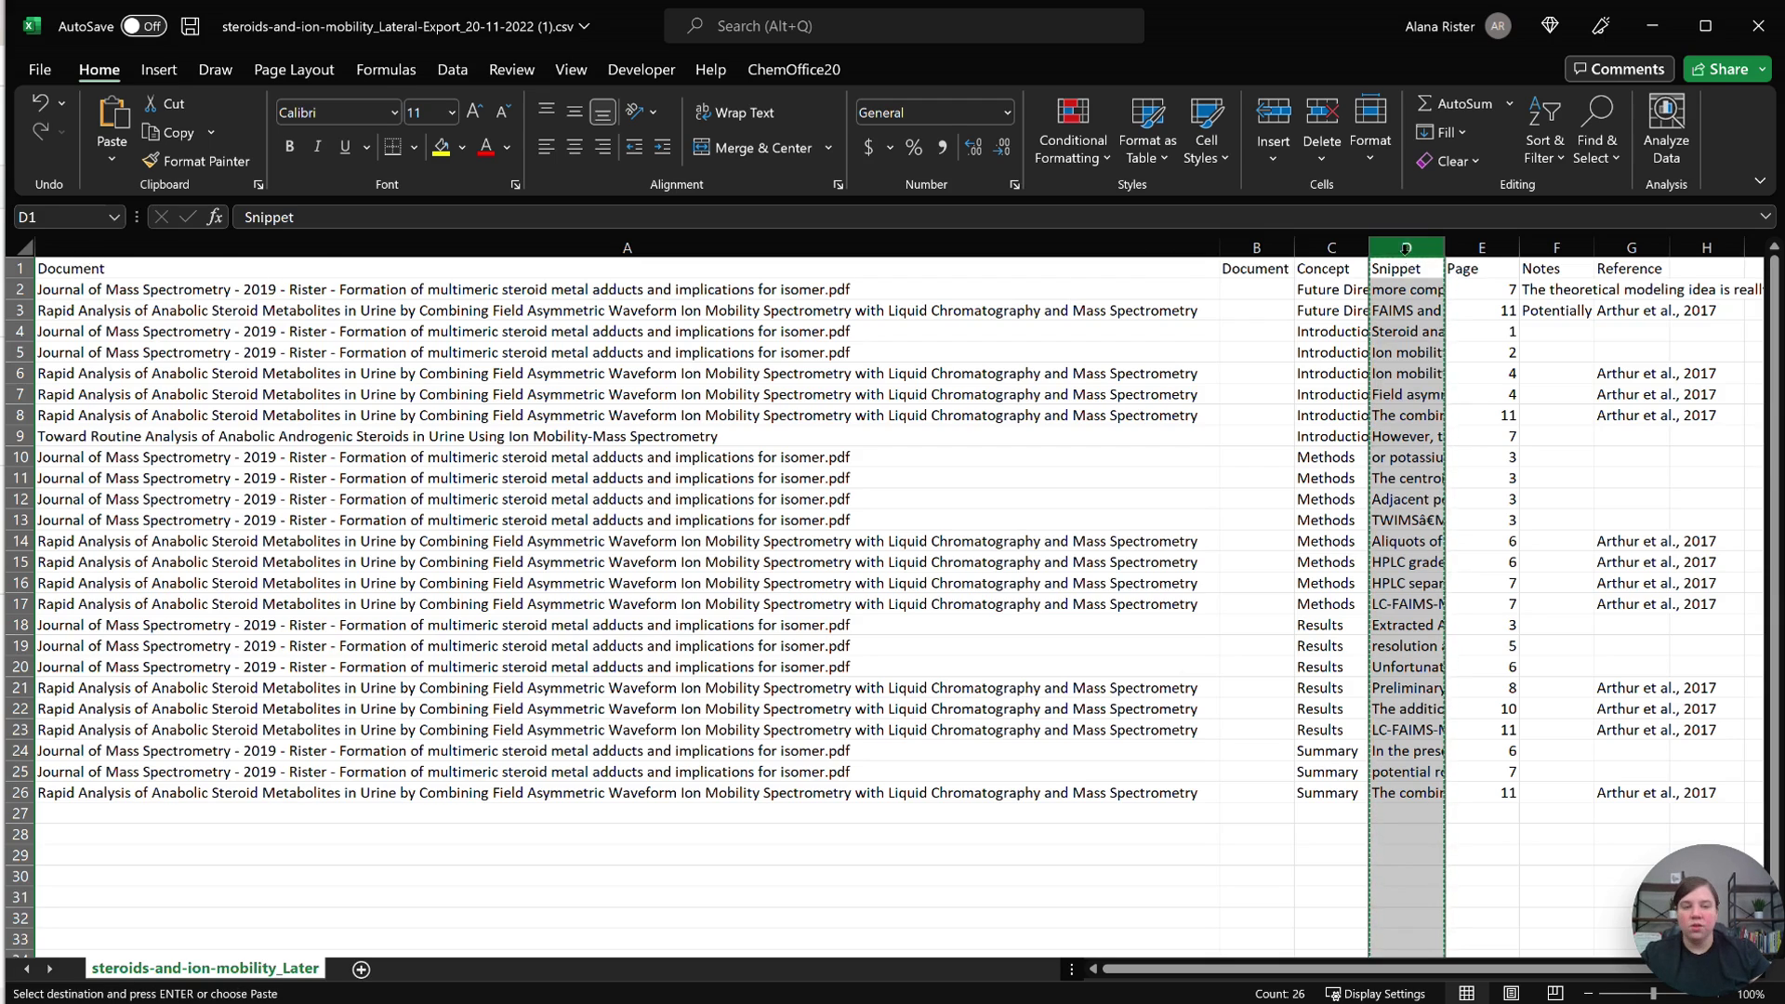
click(197, 243)
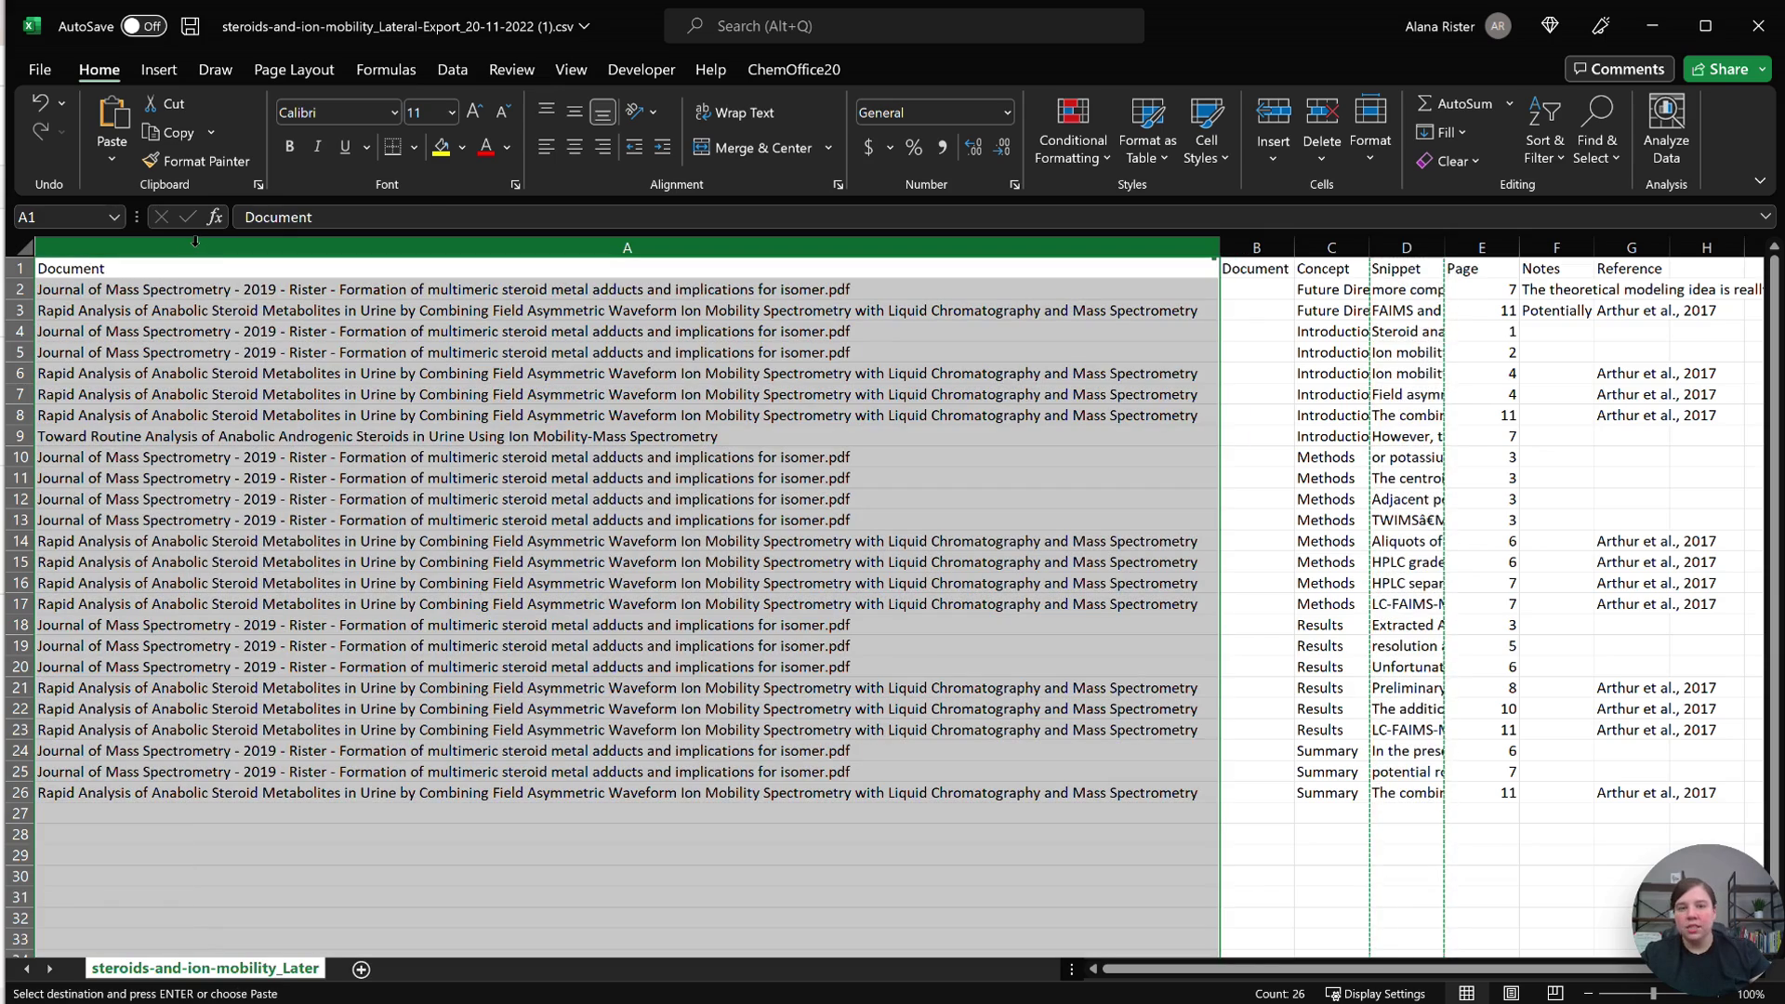
right_click(195, 243)
click(286, 481)
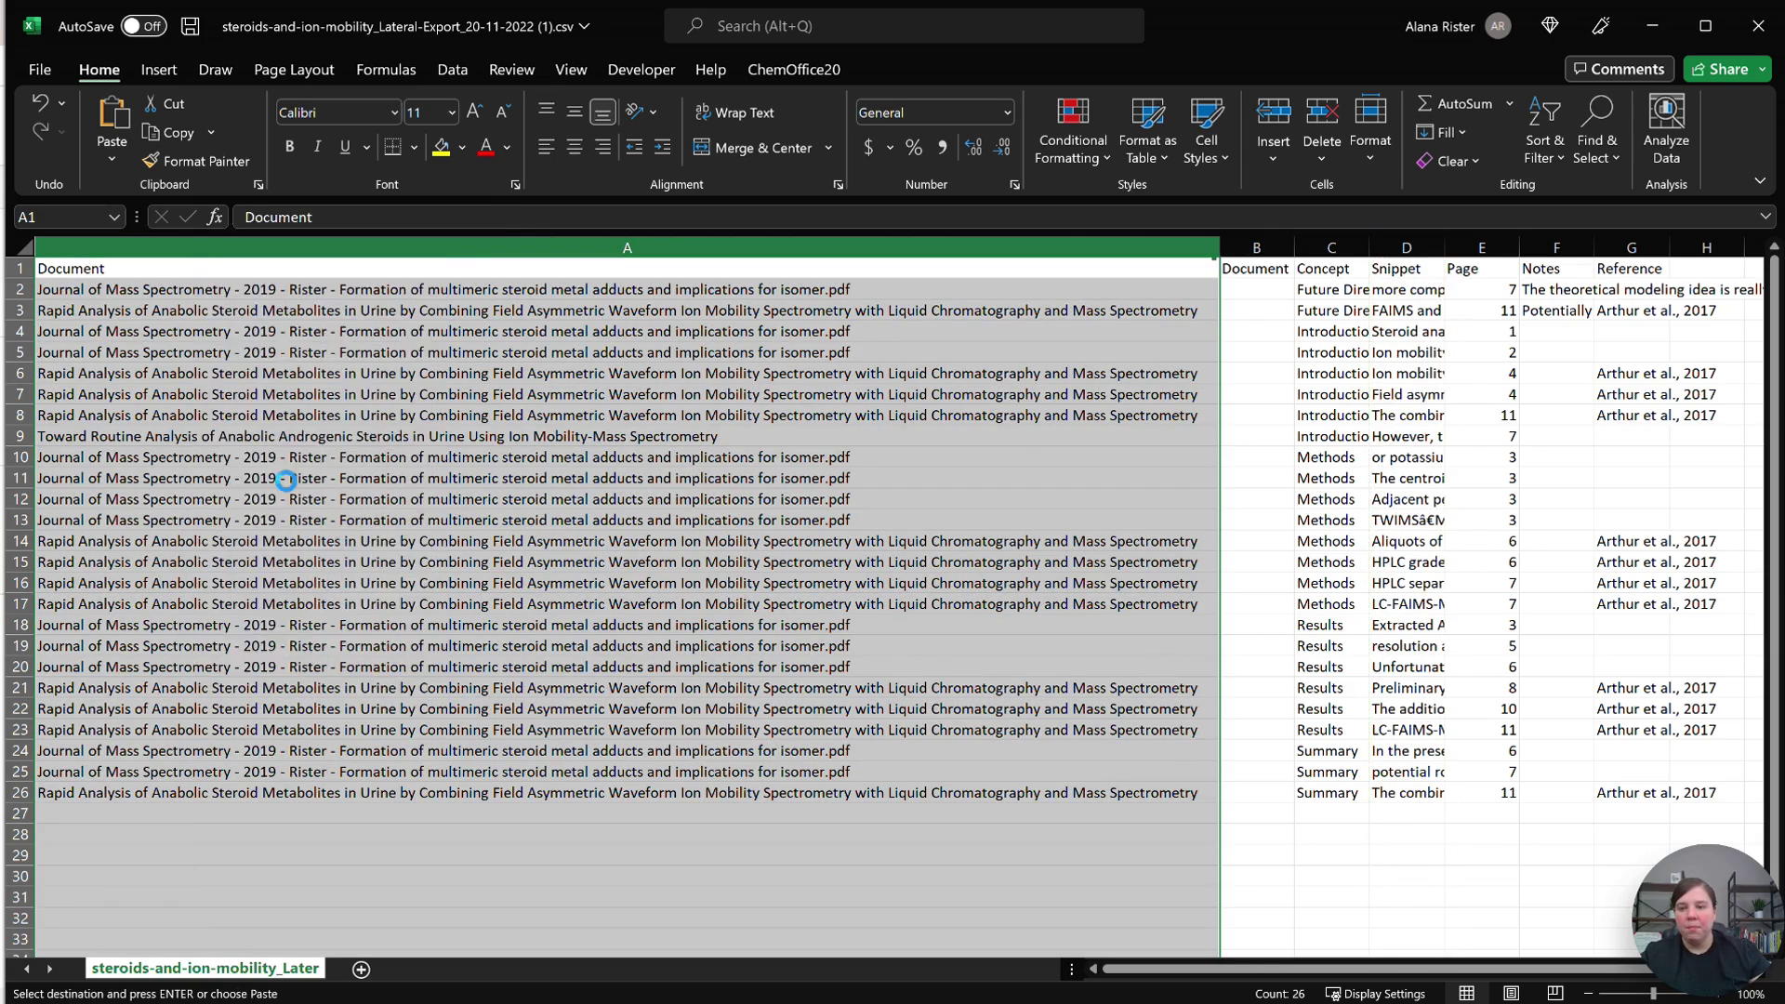
click(514, 456)
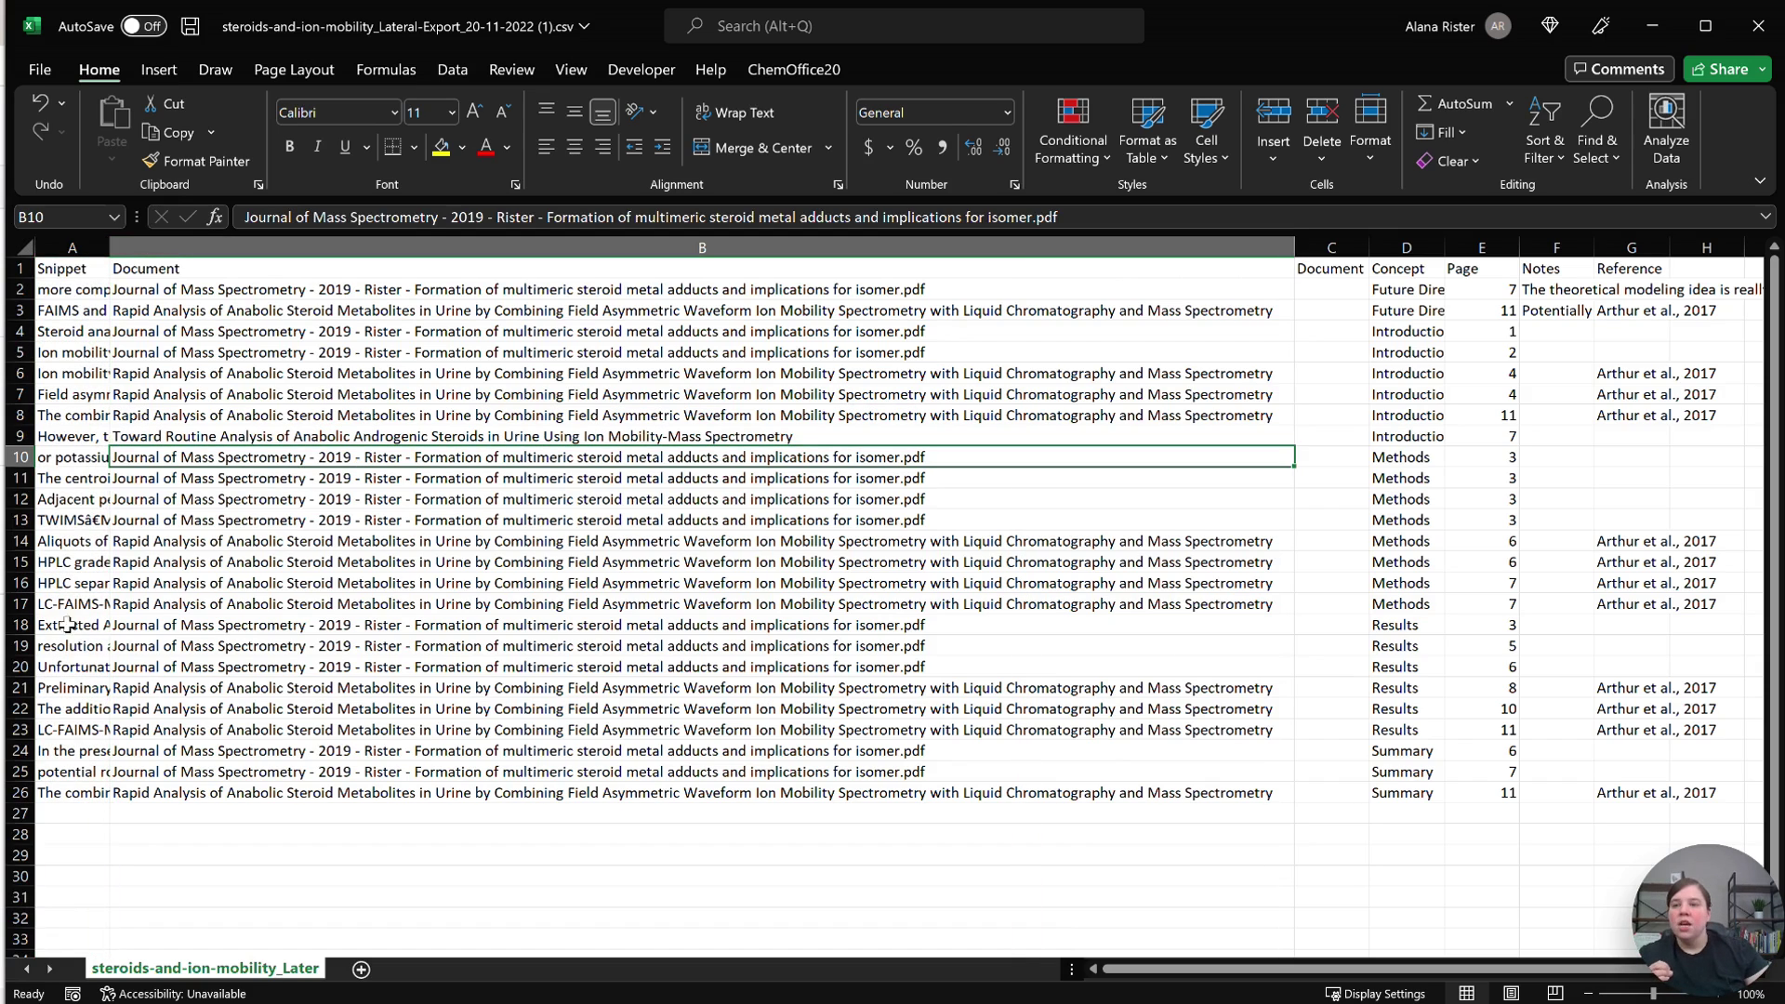
Save the sheet as 'Steroids and Ion Mobility Lateral Snippets.csv' in Downloads and close Excel.
click(46, 70)
click(111, 361)
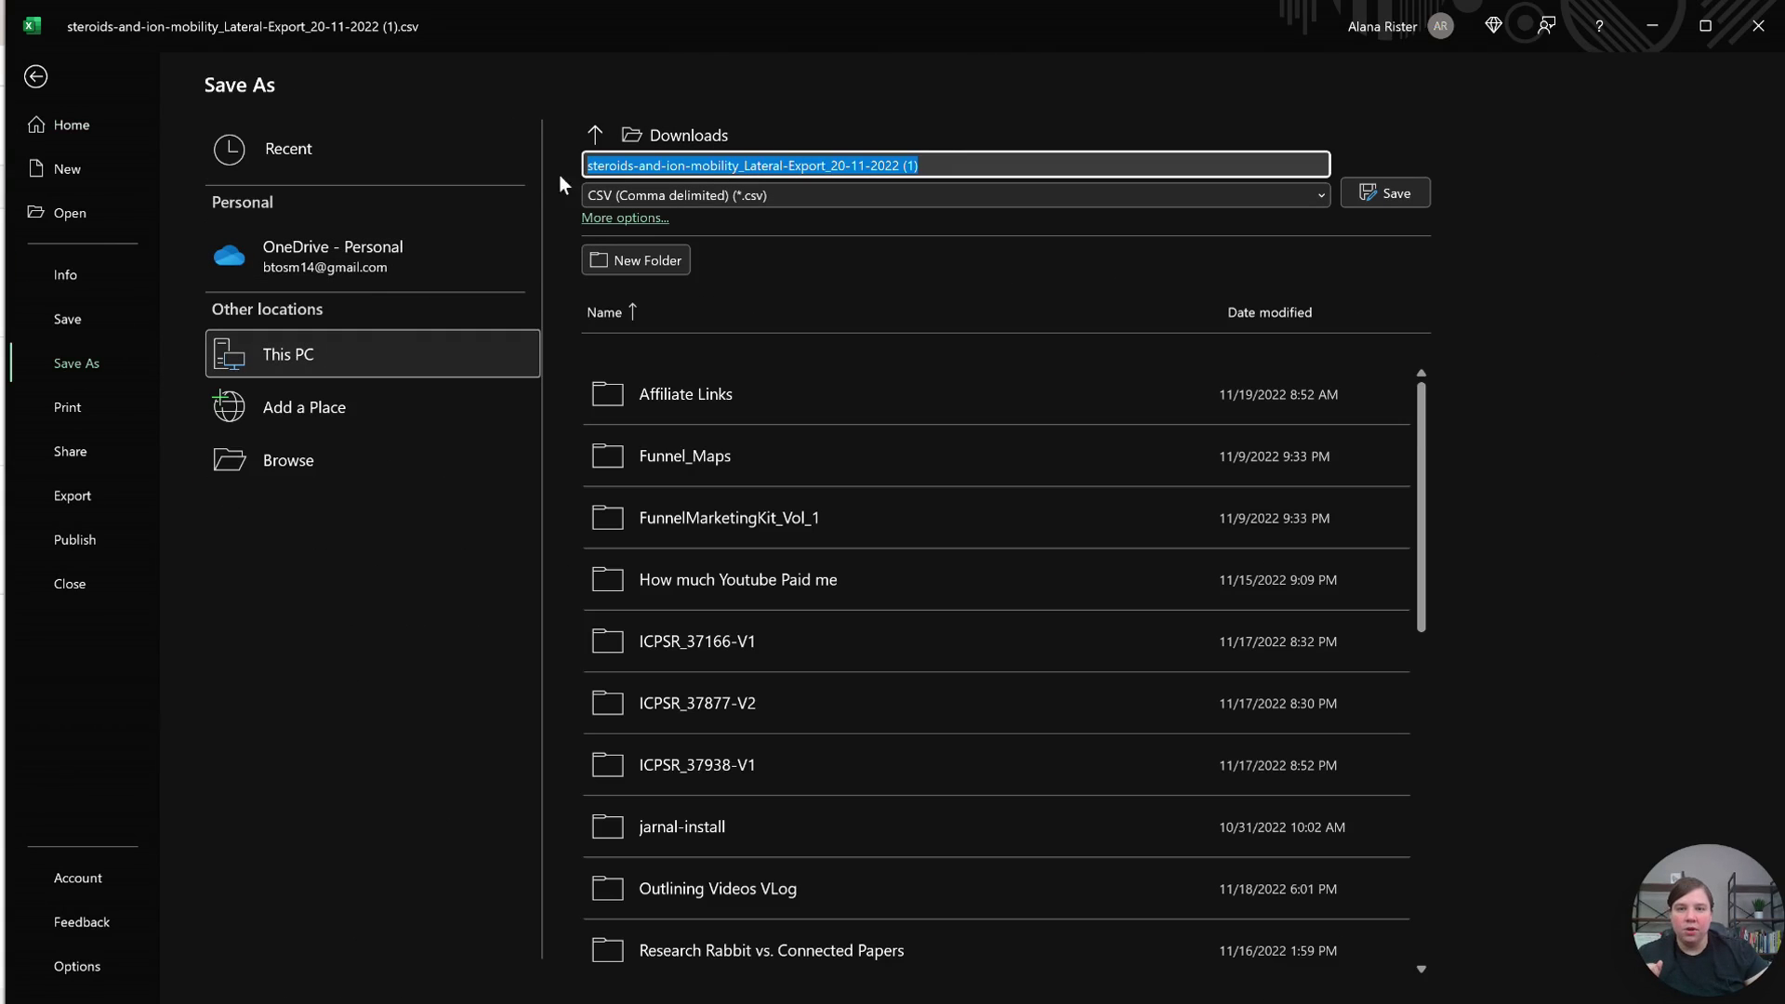
text(Steroi)
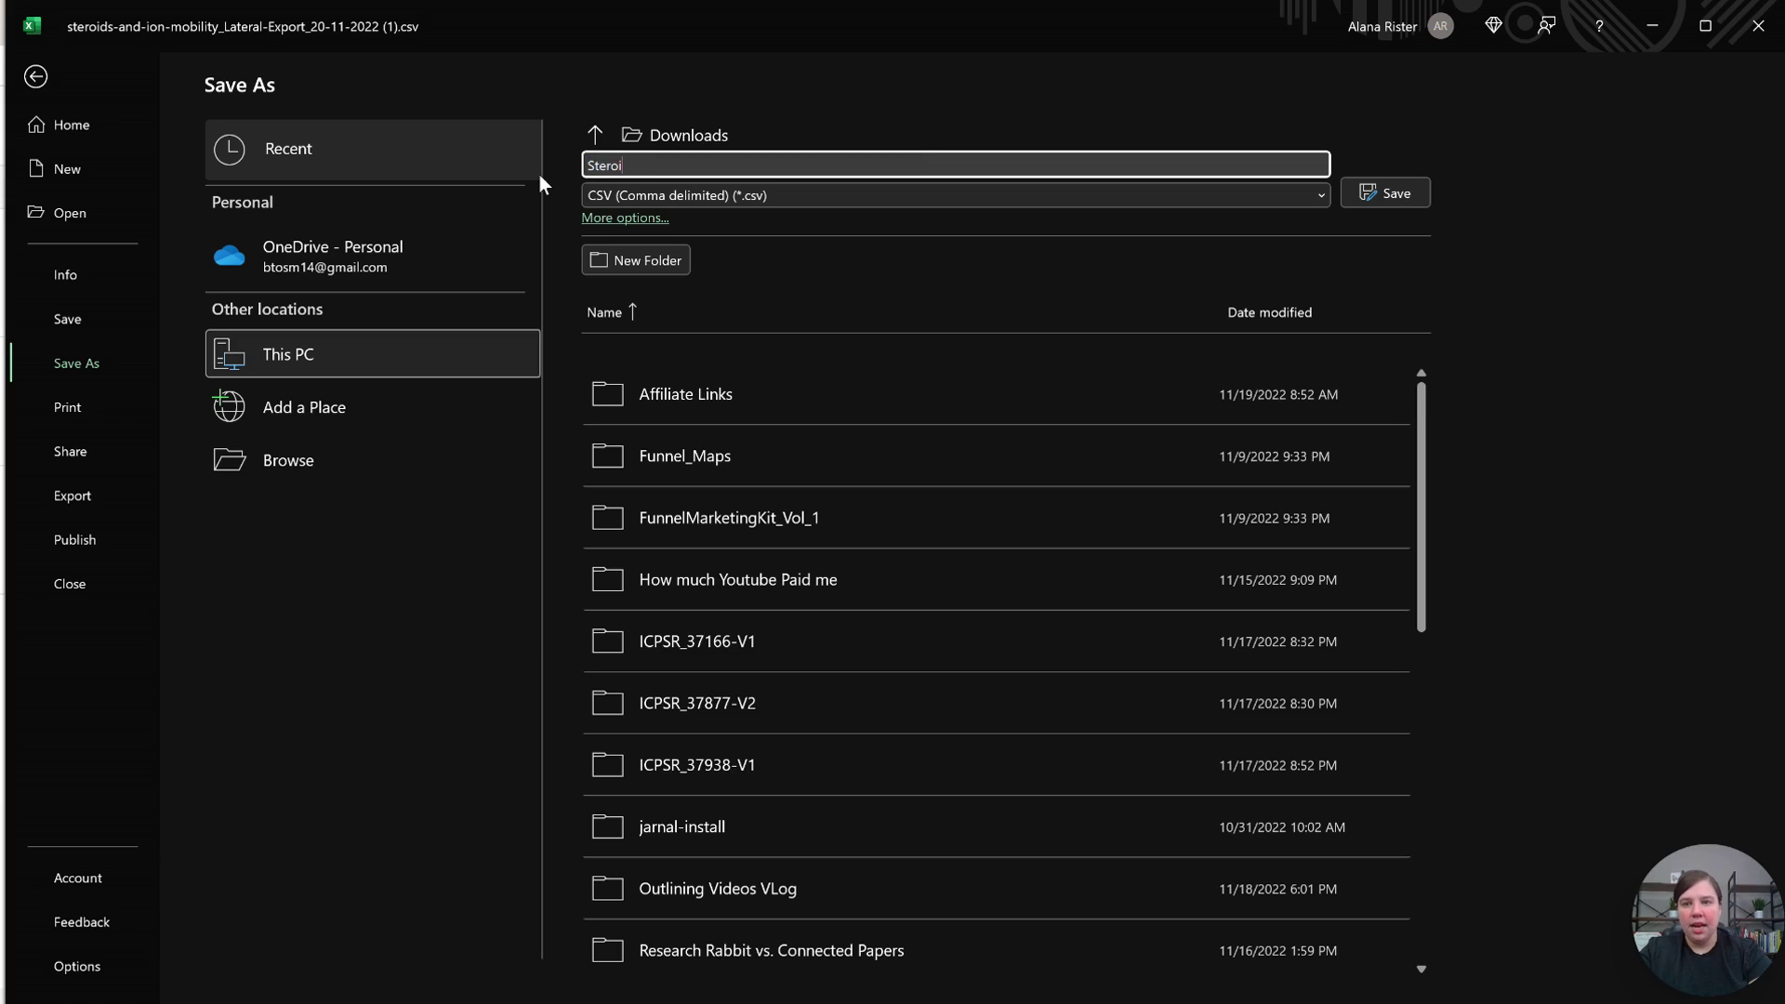
text(ds and Ion M)
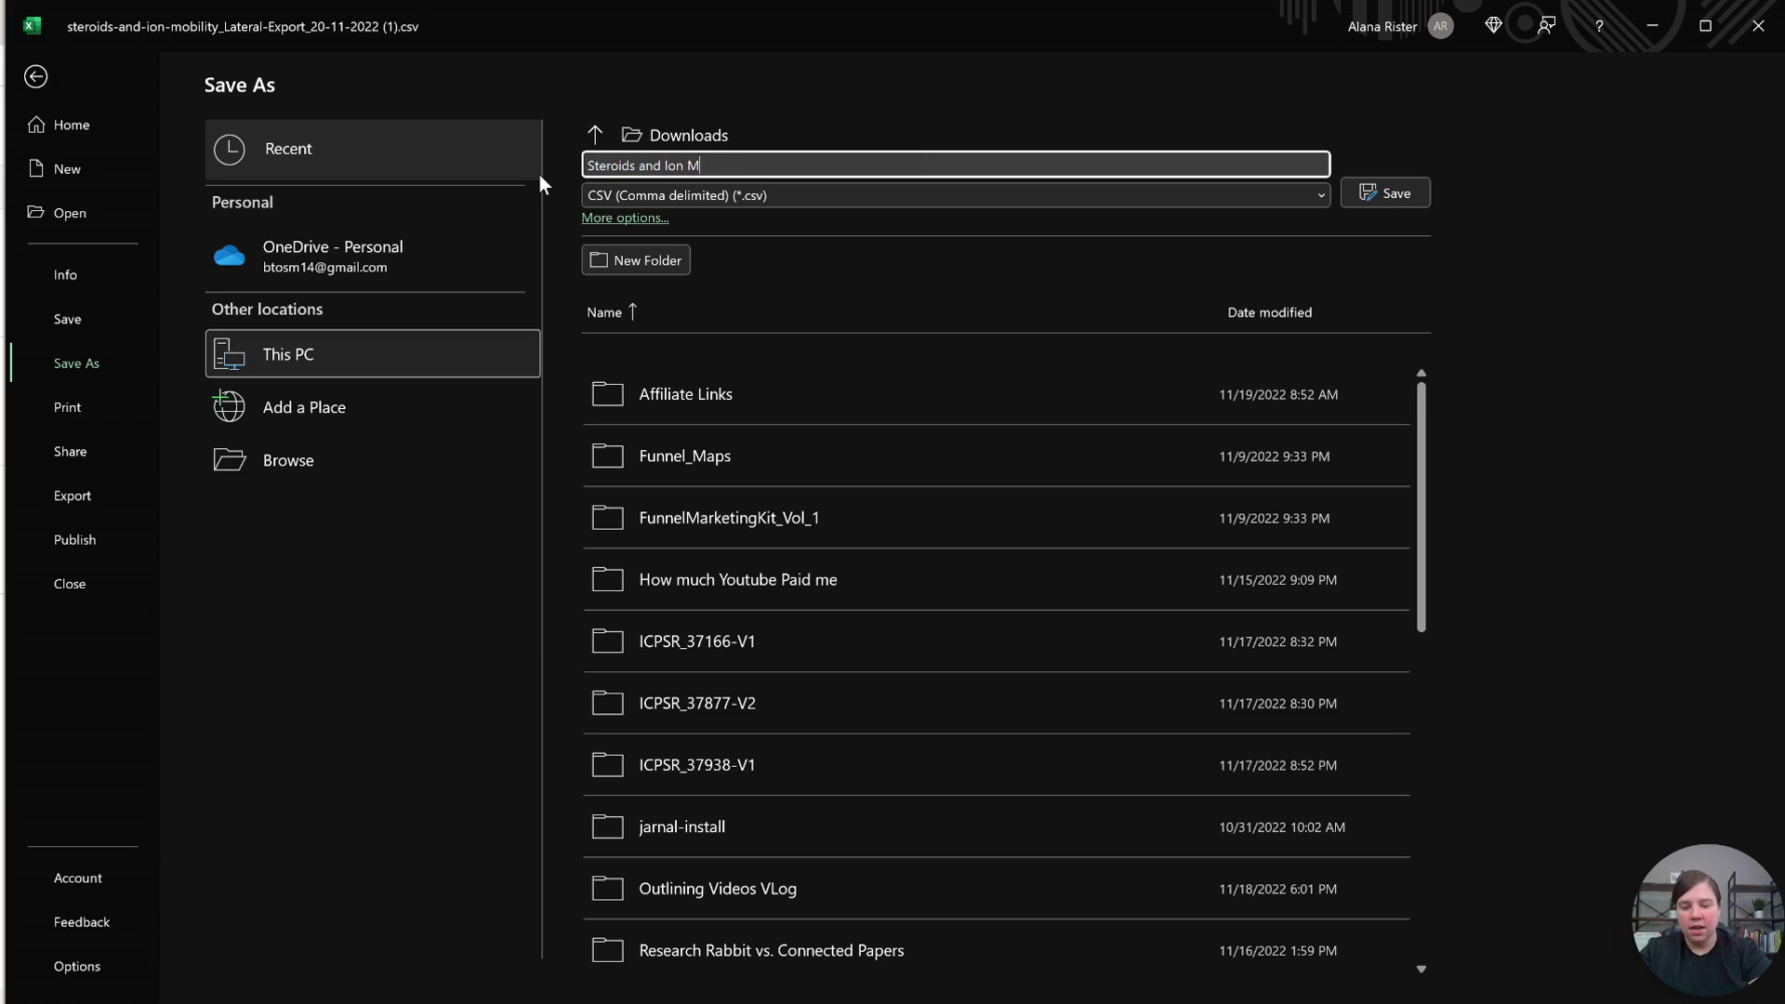
text(obility Lateral Snippets)
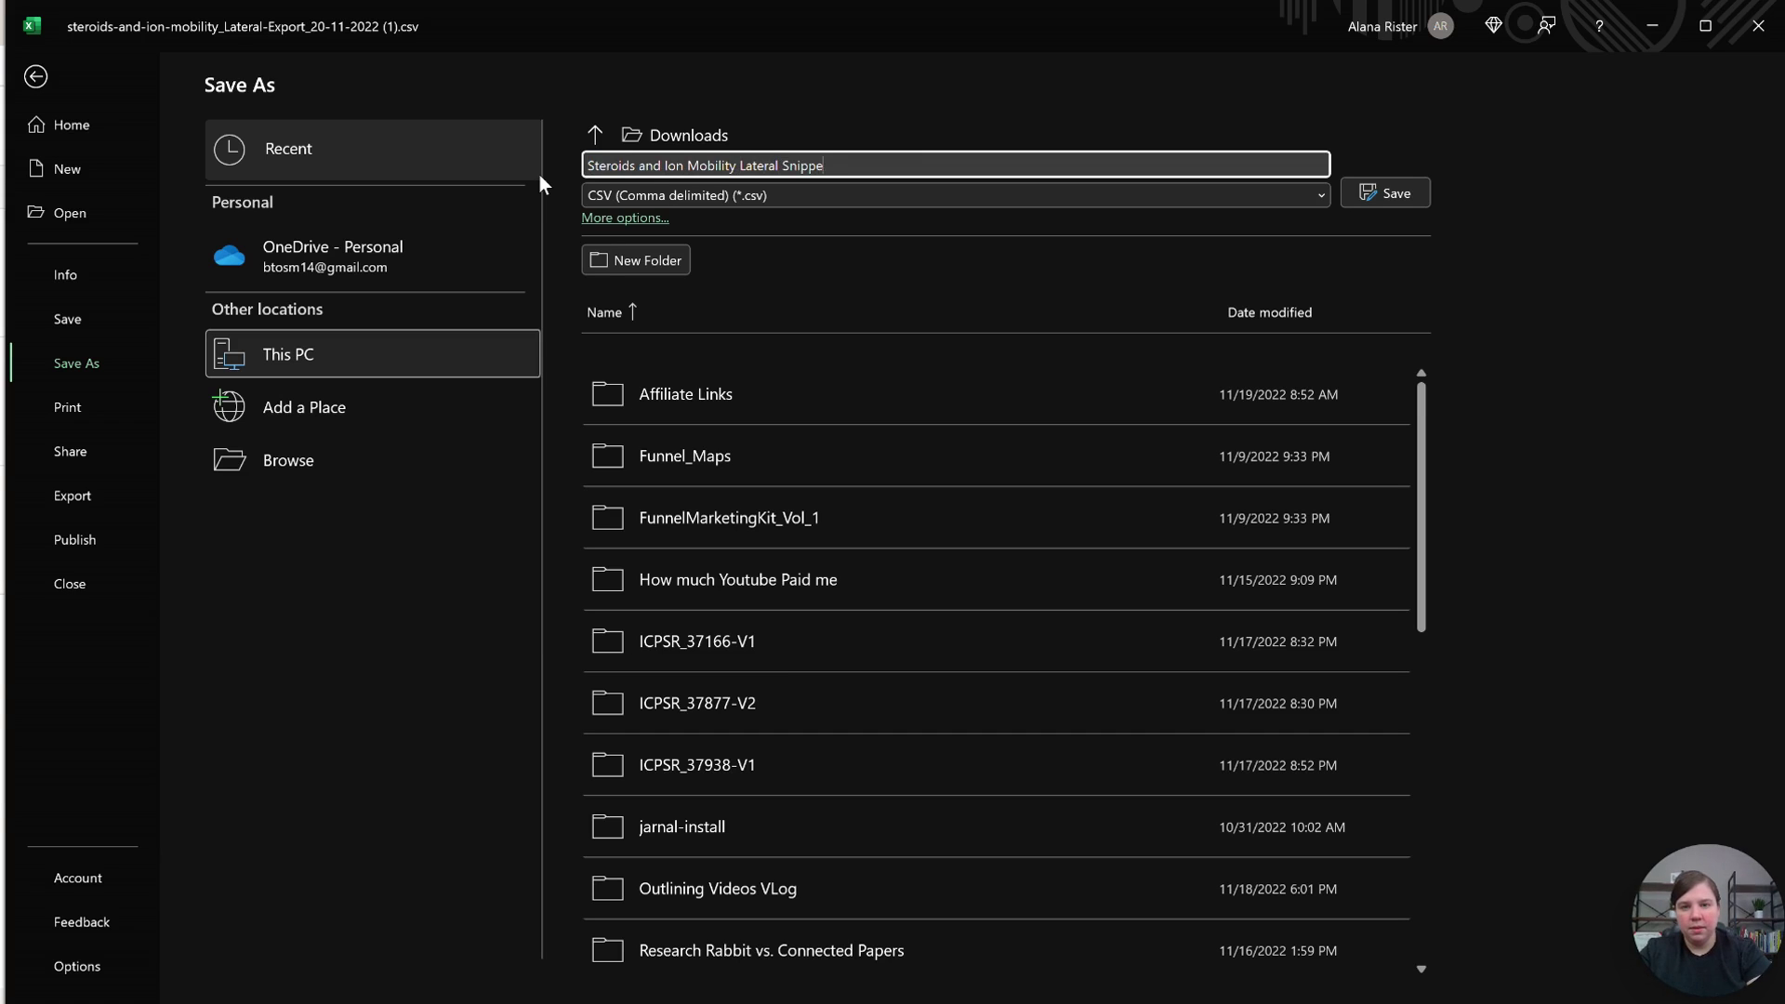
key(Return)
click(1747, 26)
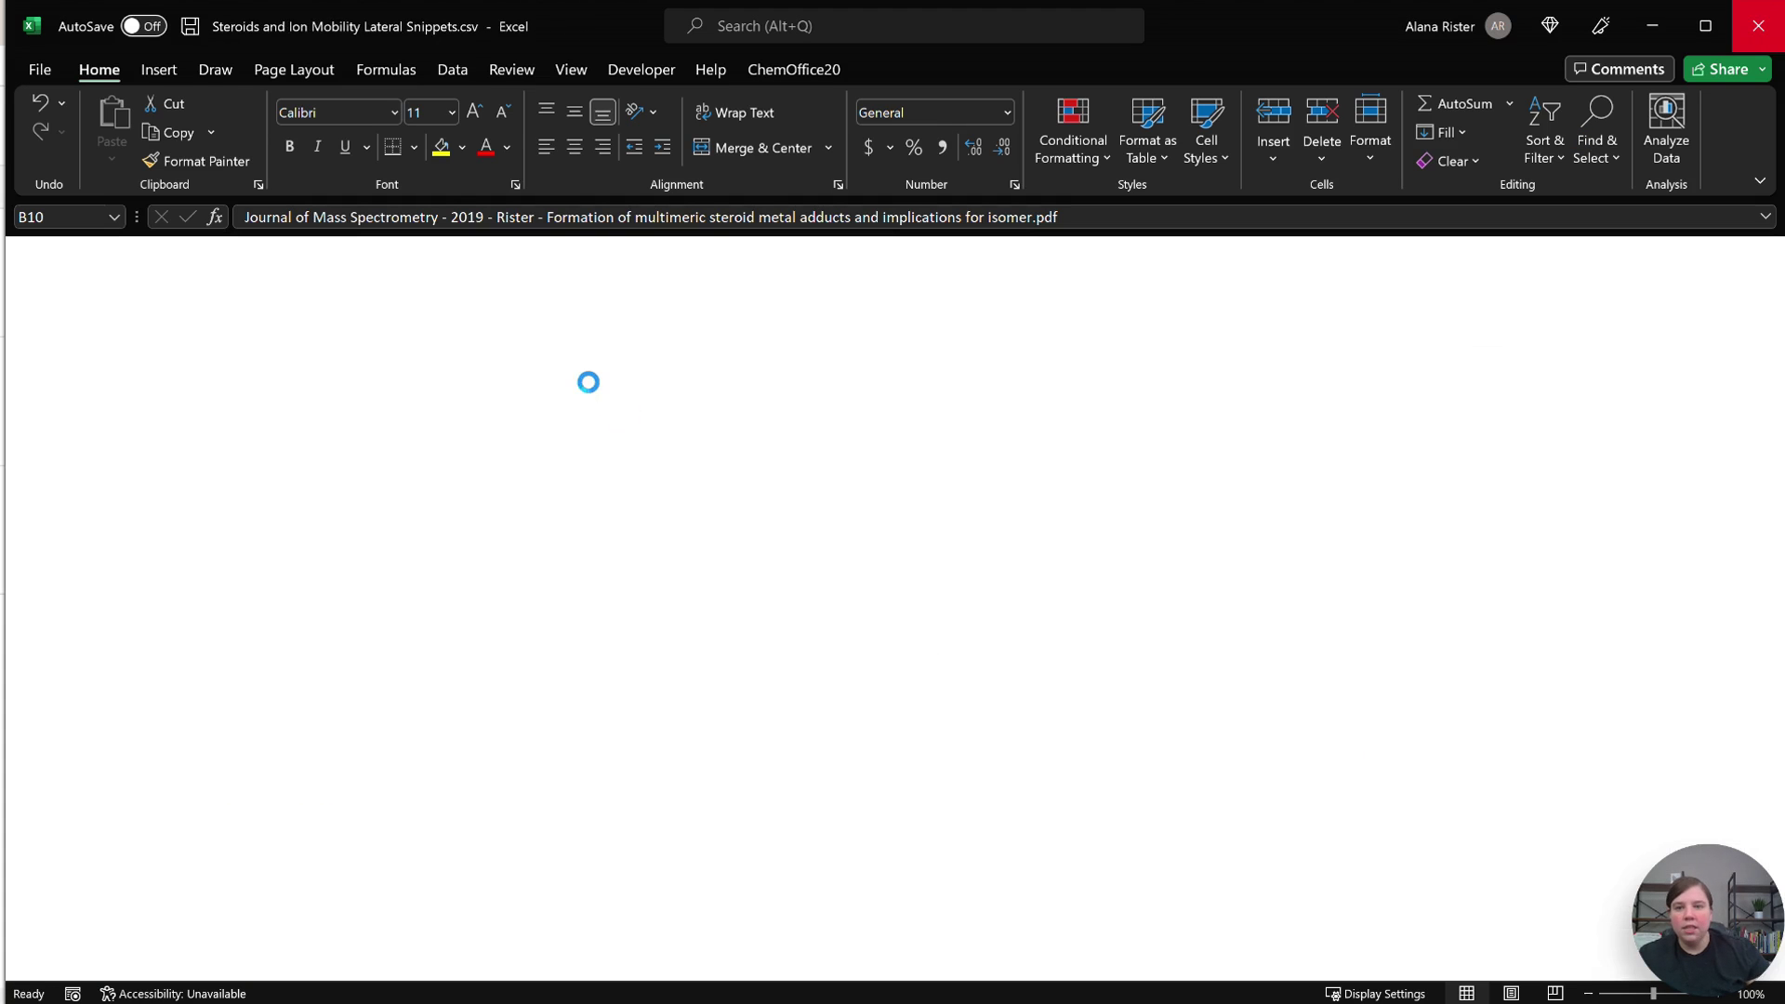
Switch to the Journal Article Organization Updated - Tutorial page and scroll down slightly.
click(137, 28)
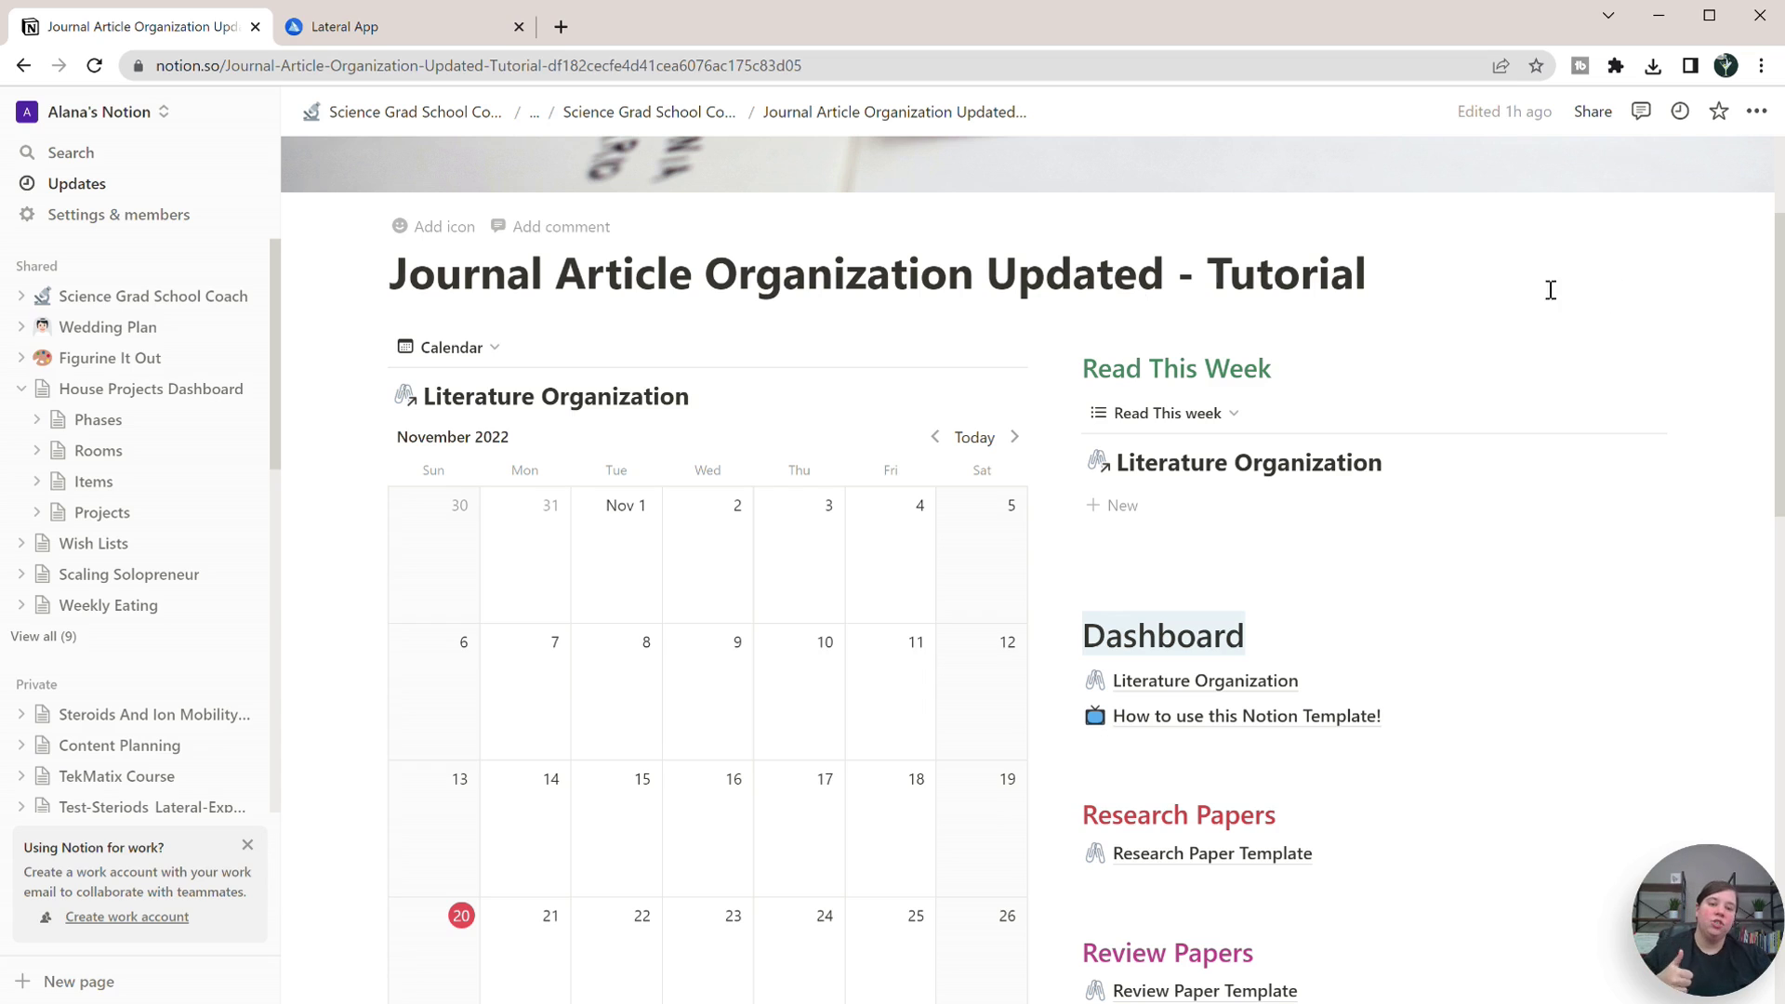
scroll(1543, 311, down, 1)
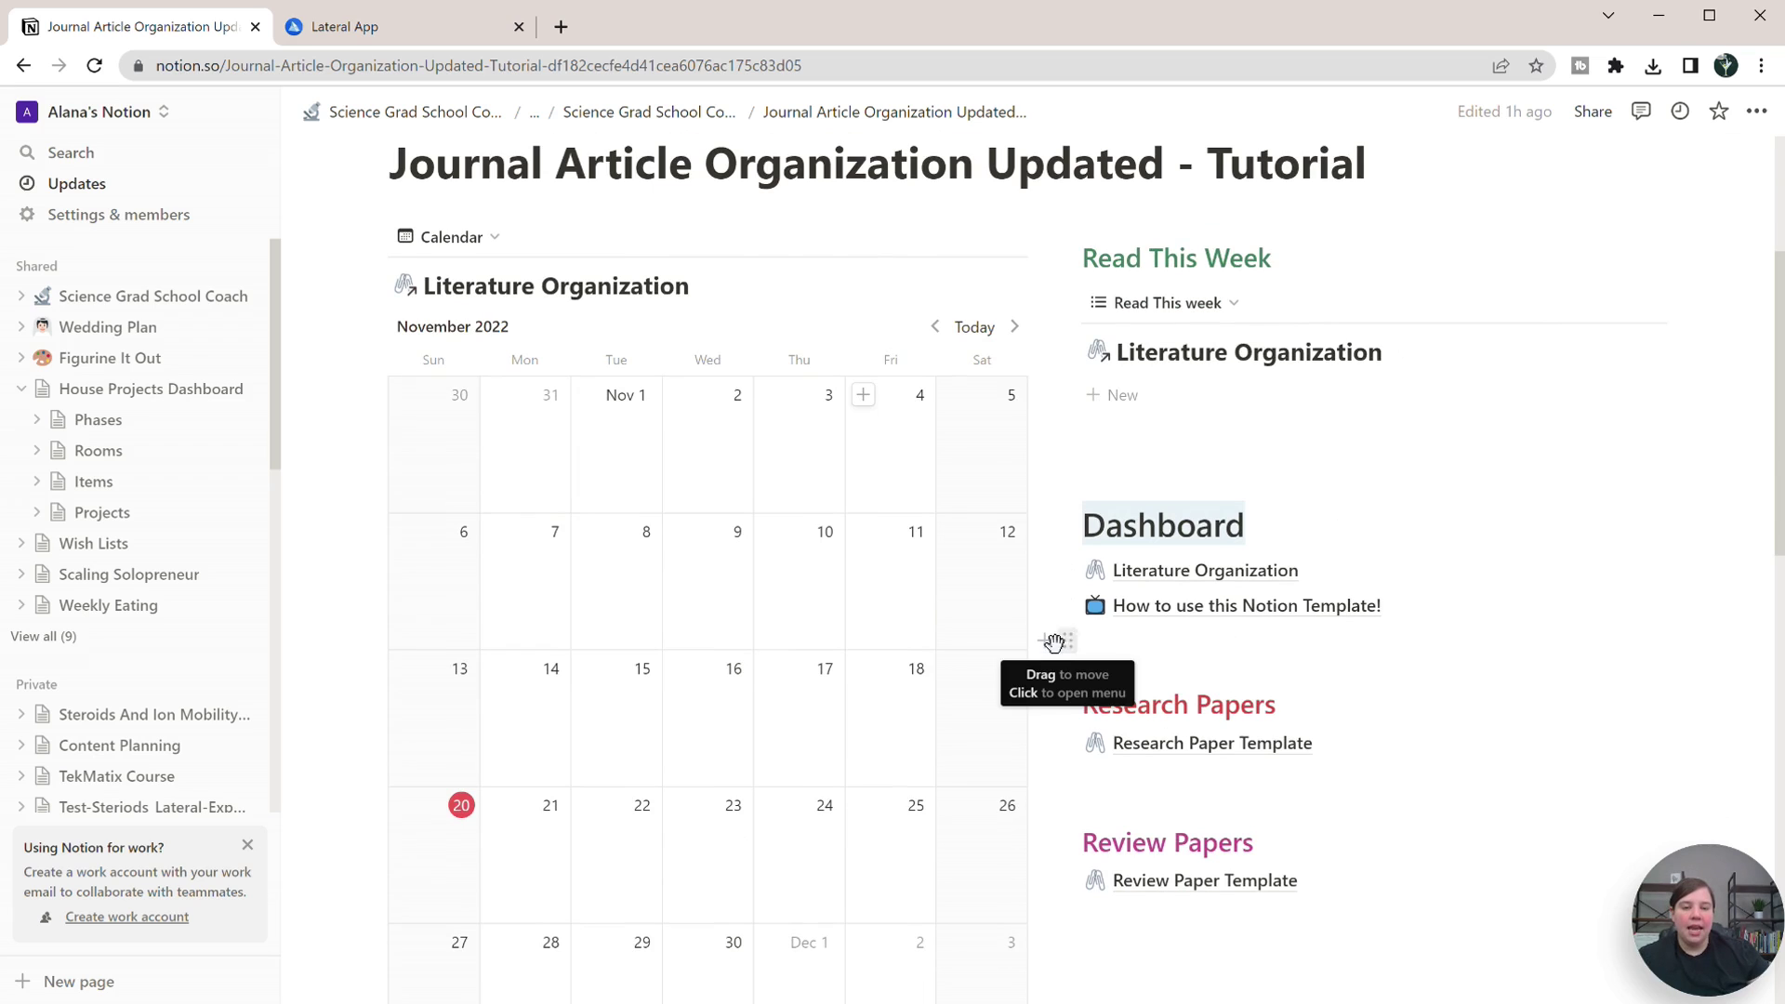
Insert a Heading 1 reading 'Lateral Snippets' below the Dashboard links.
click(1046, 641)
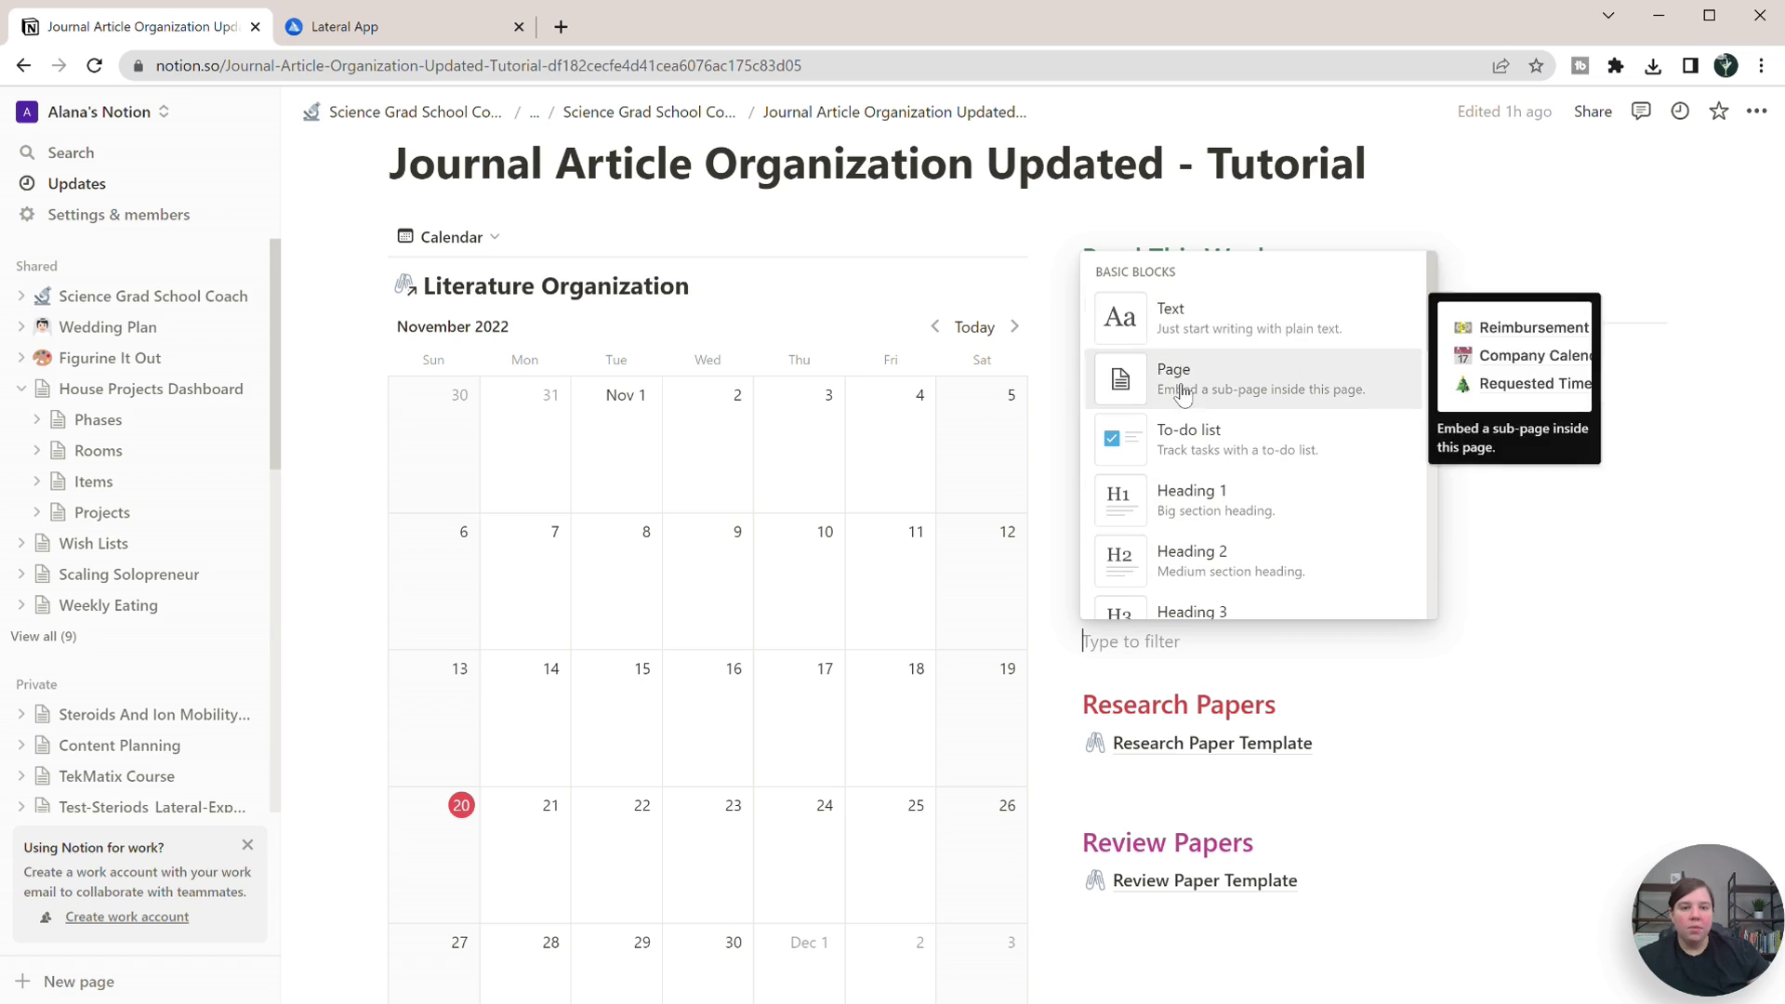
click(1178, 330)
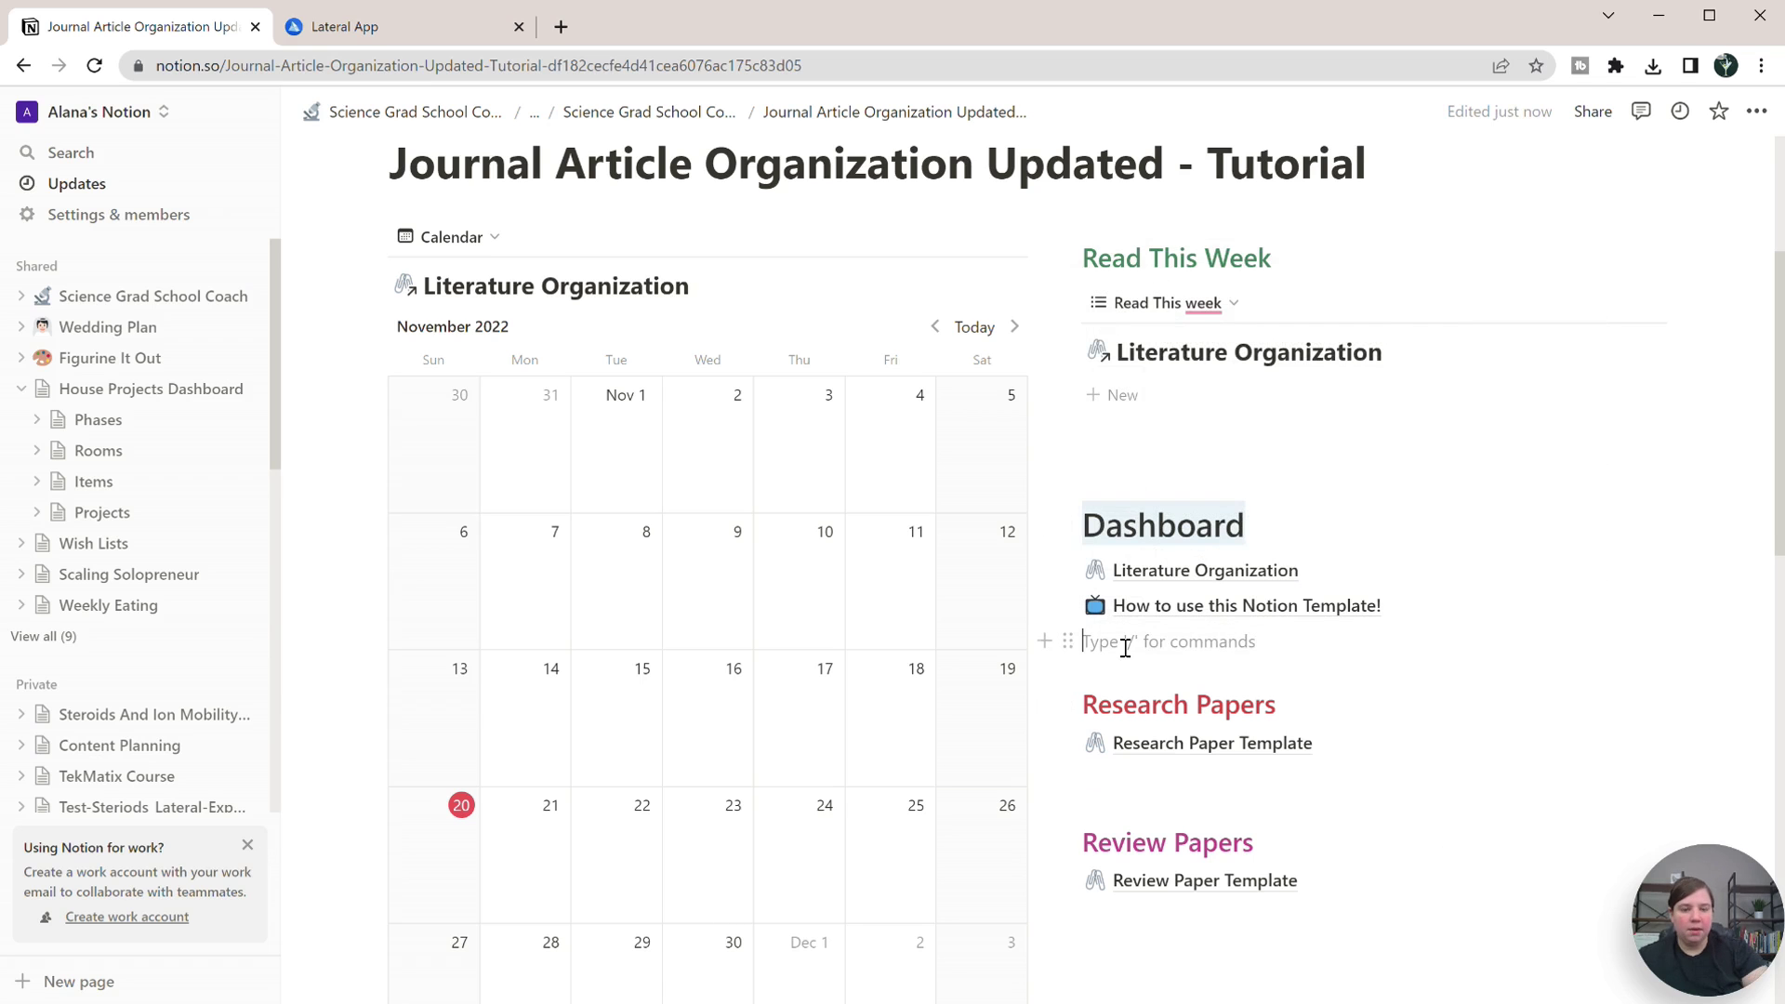
key(Return)
text(/head)
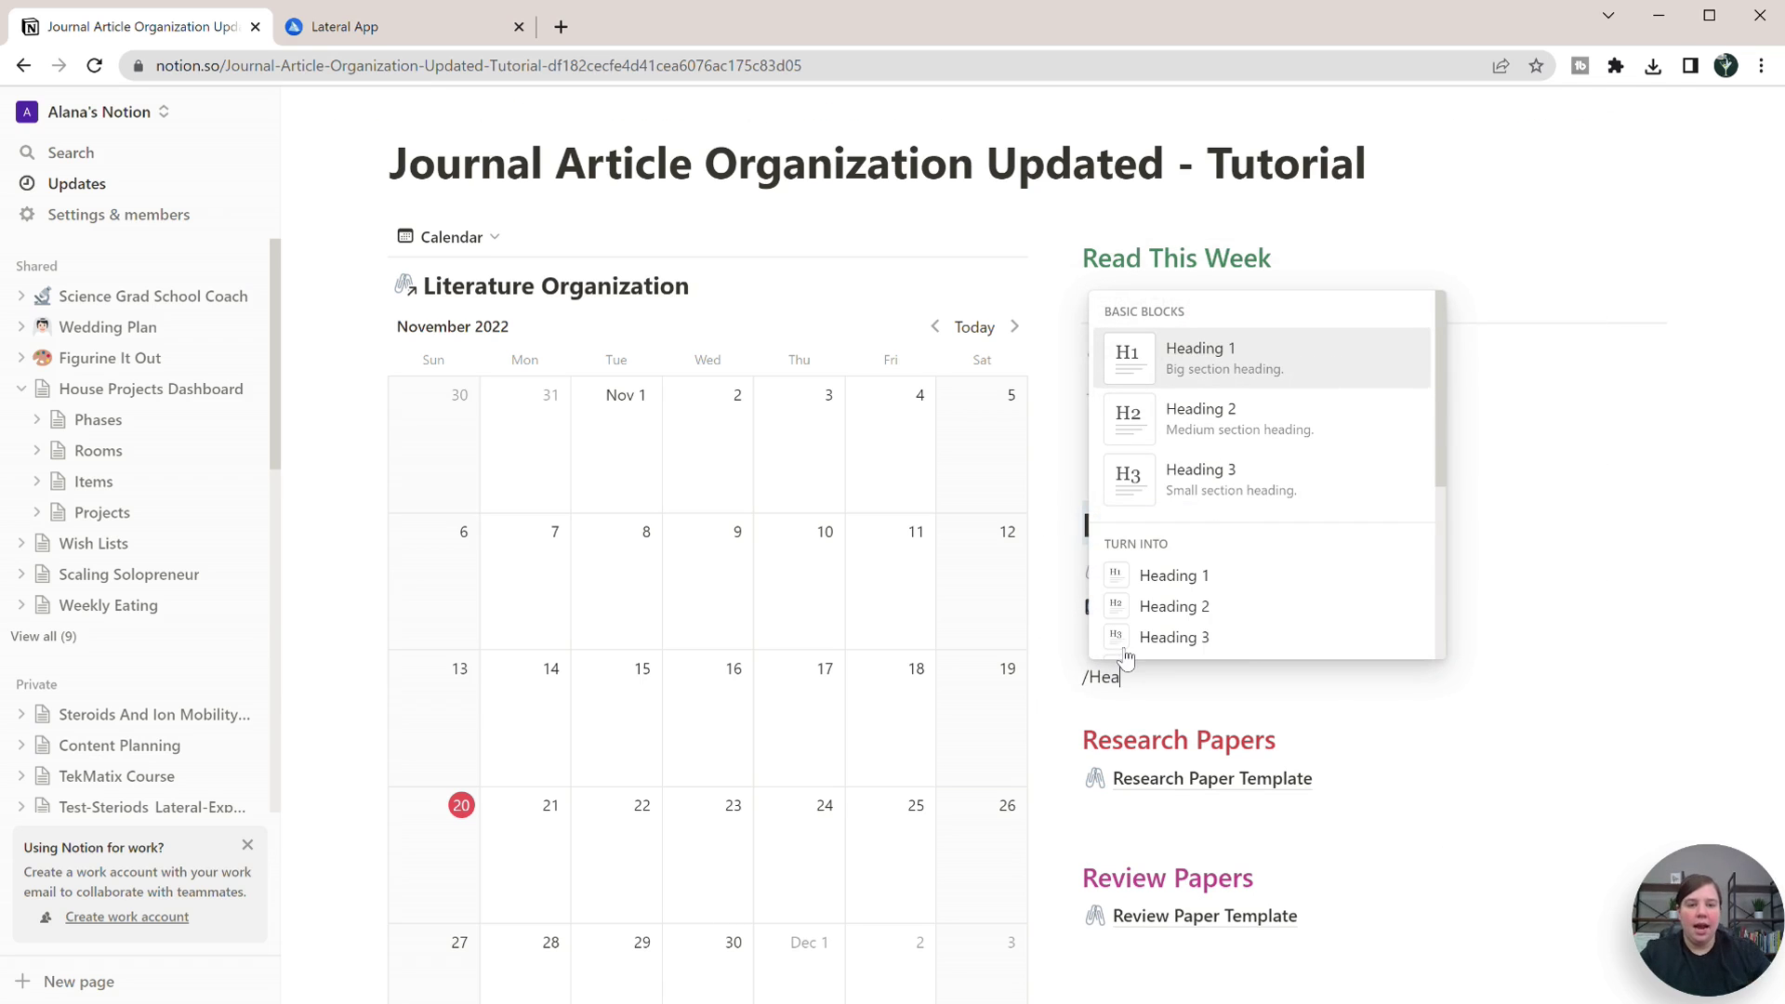
click(1248, 351)
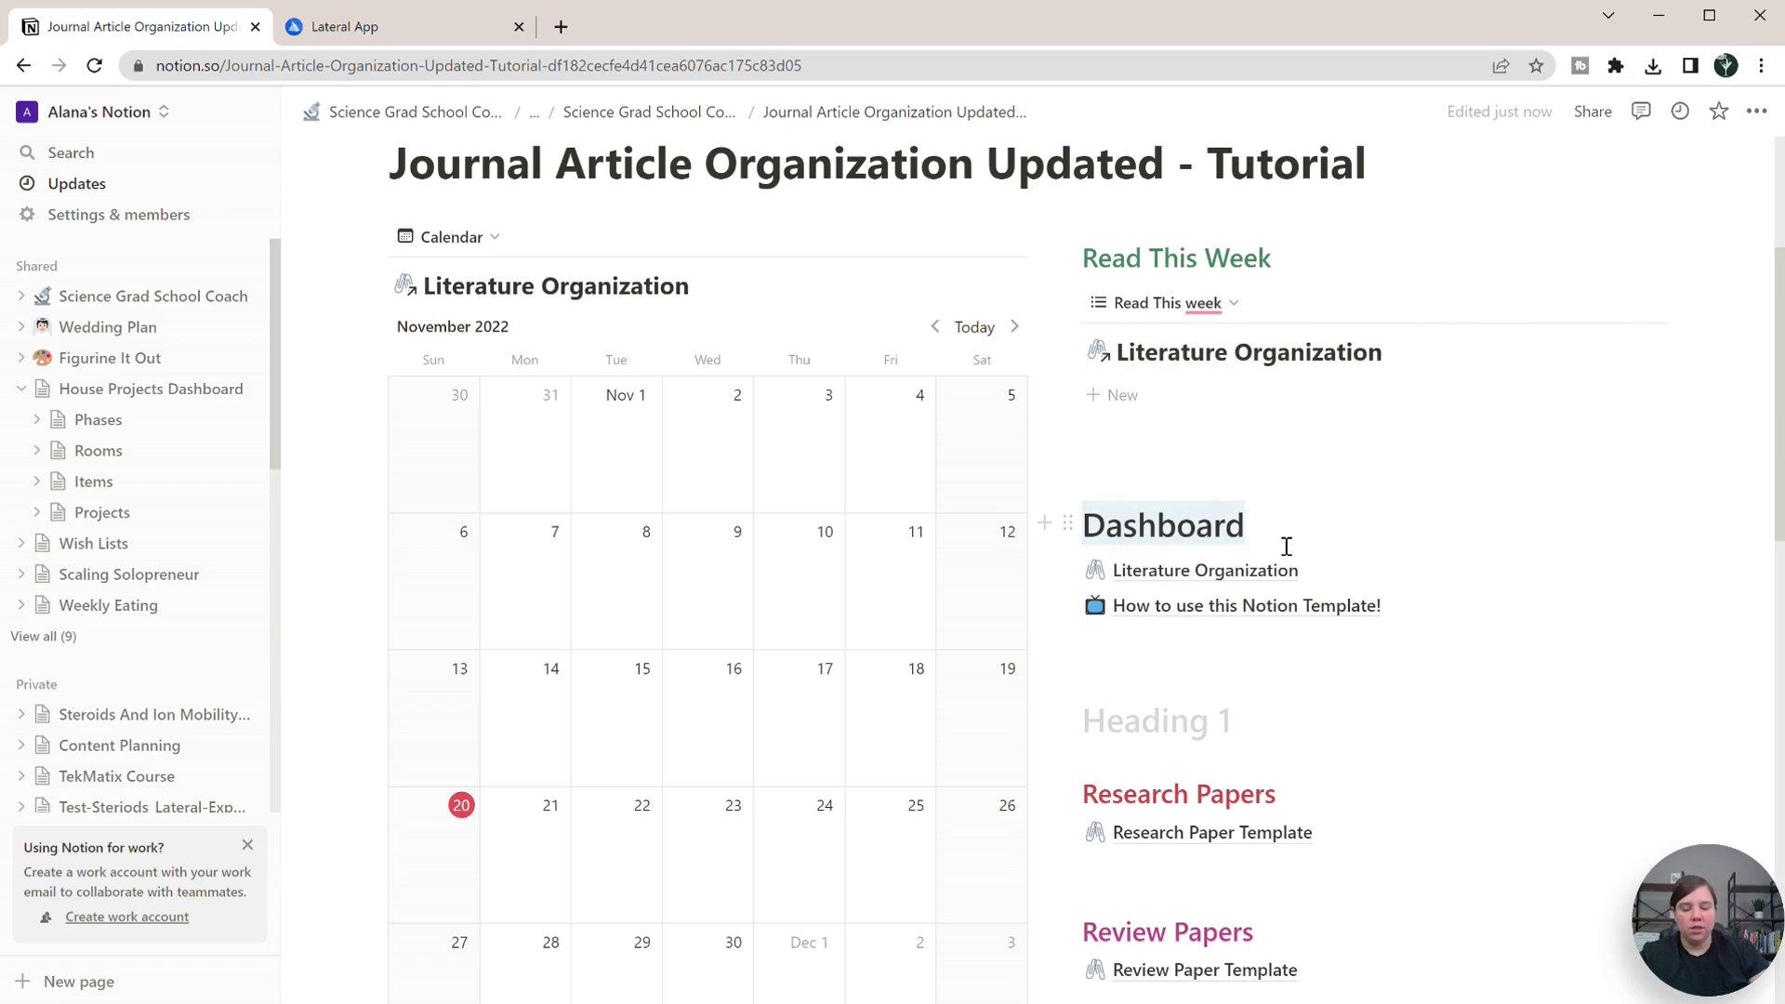
text(Lateral)
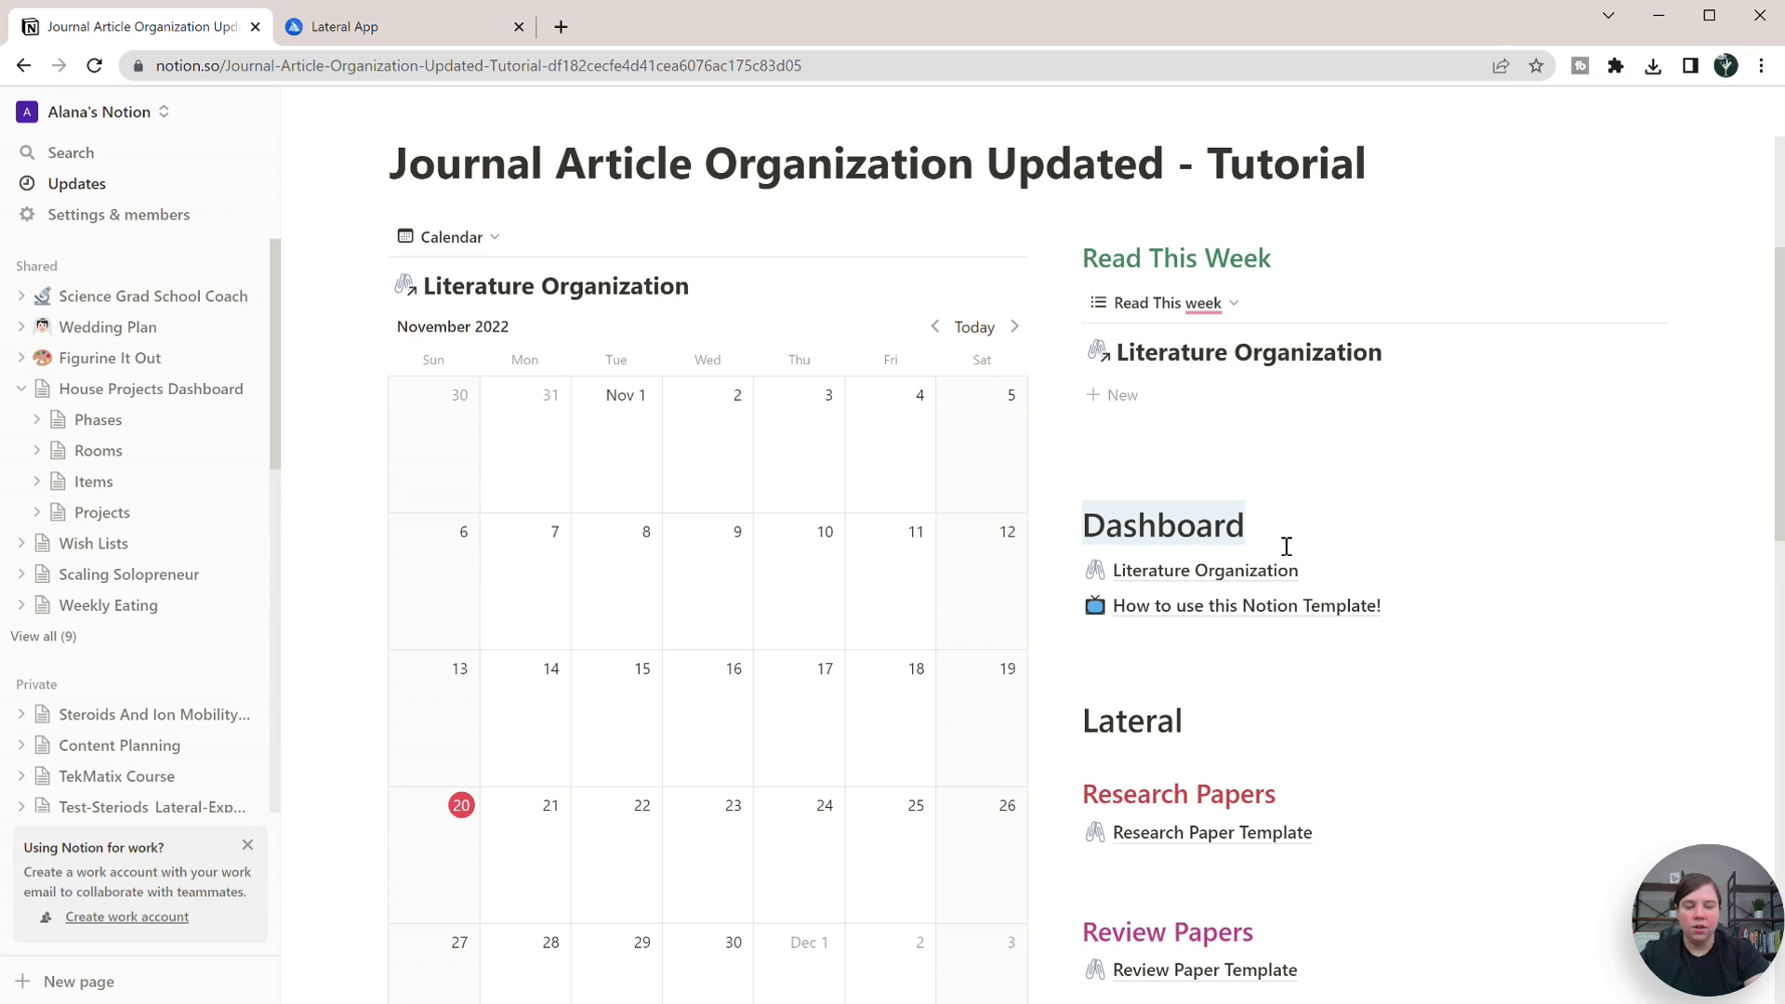
text( Snippets)
key(Return)
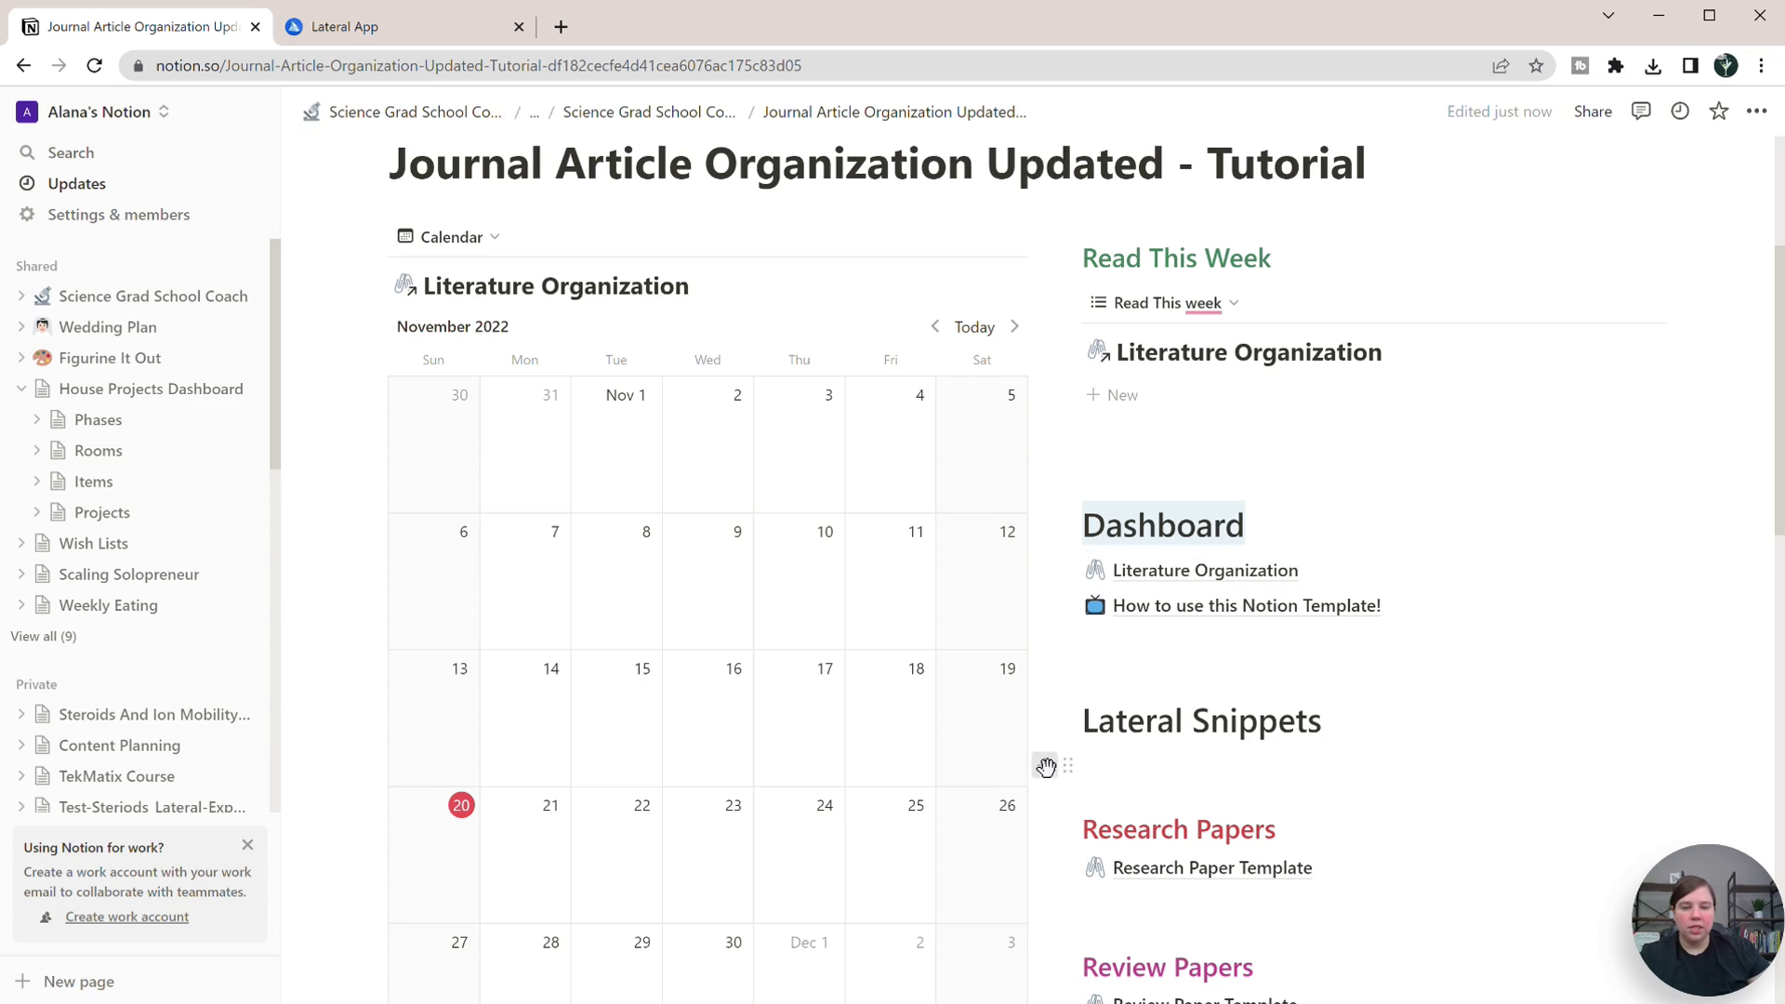
Add a page block under the heading and import Steroids and Ion Mobility Lateral Snippets.csv into it.
click(1044, 766)
click(1165, 517)
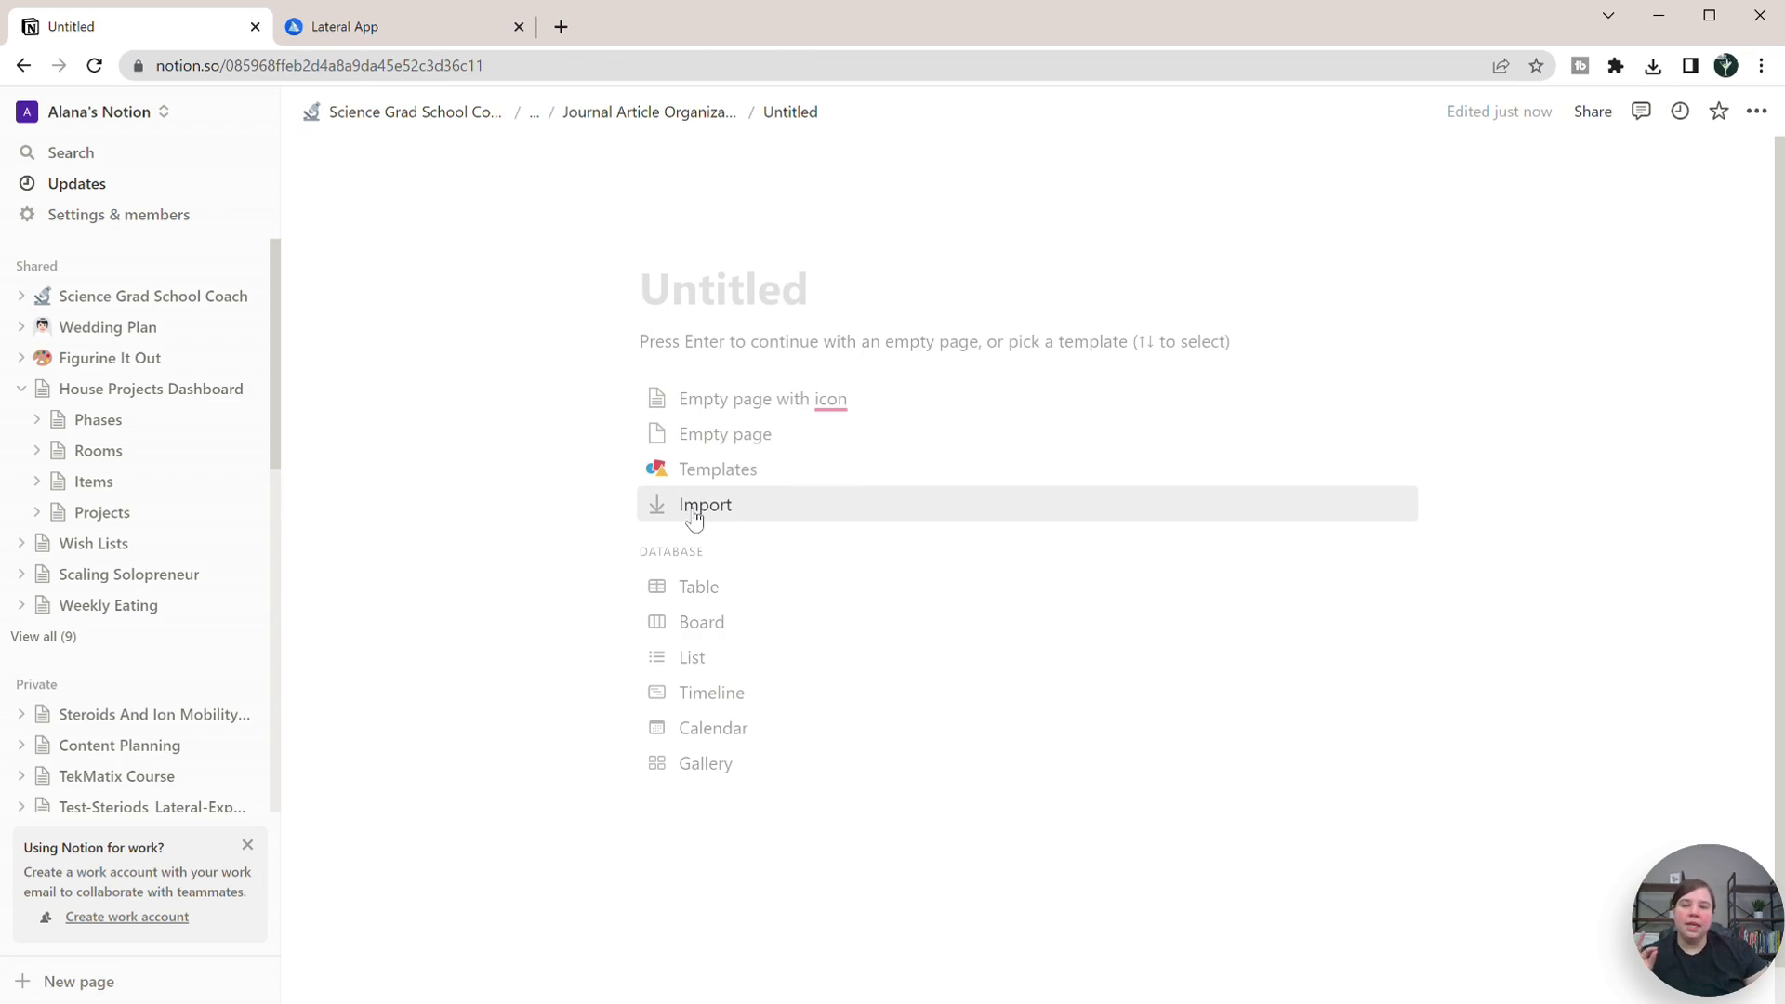
click(694, 512)
click(1088, 550)
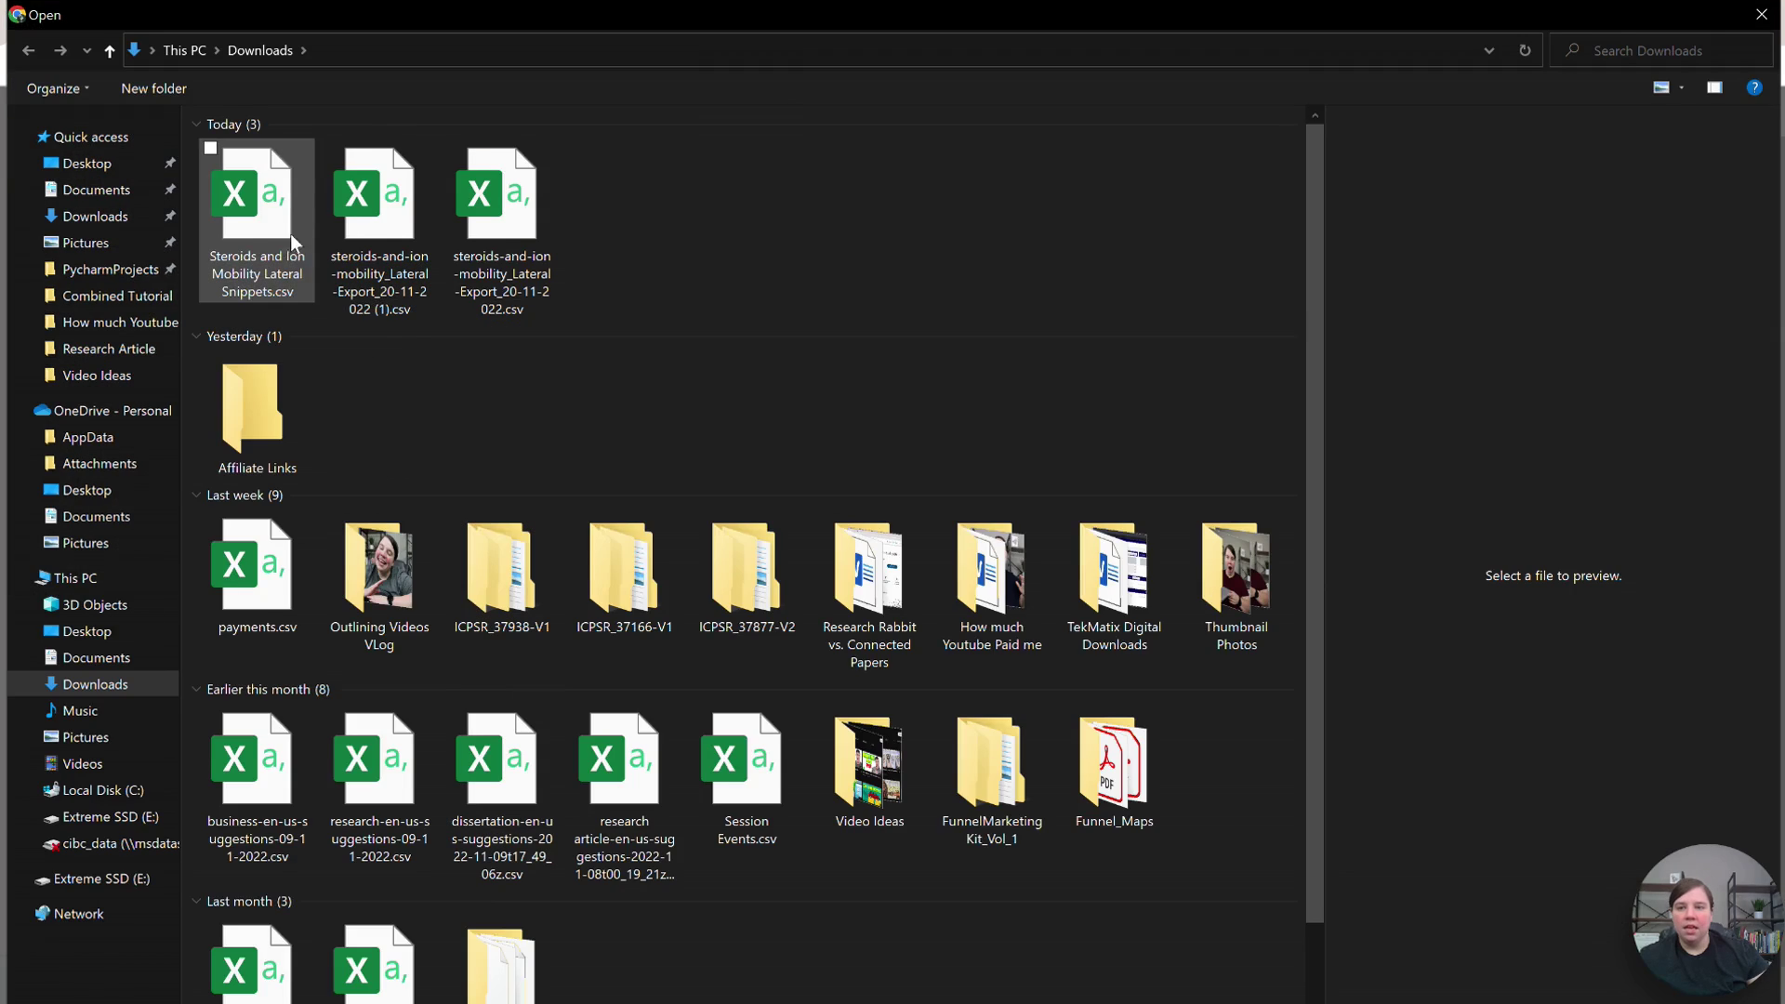
click(271, 234)
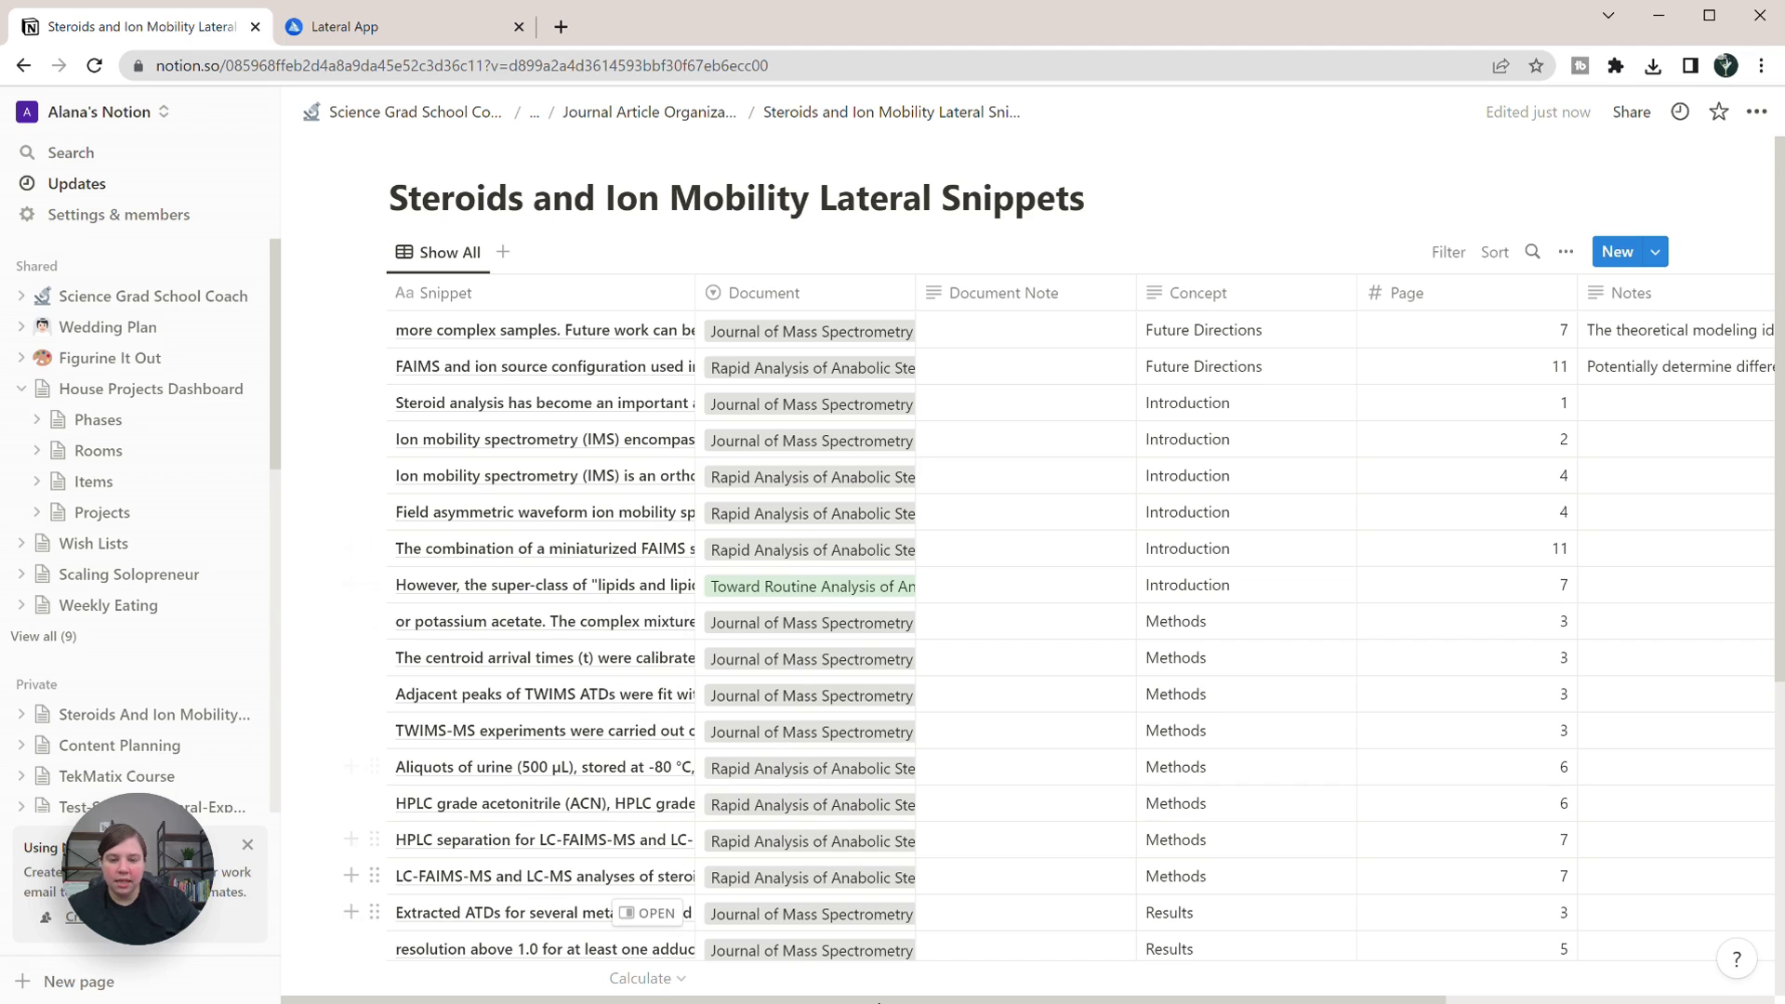
Change the Concept property's type to Select.
drag(930, 997, 1373, 976)
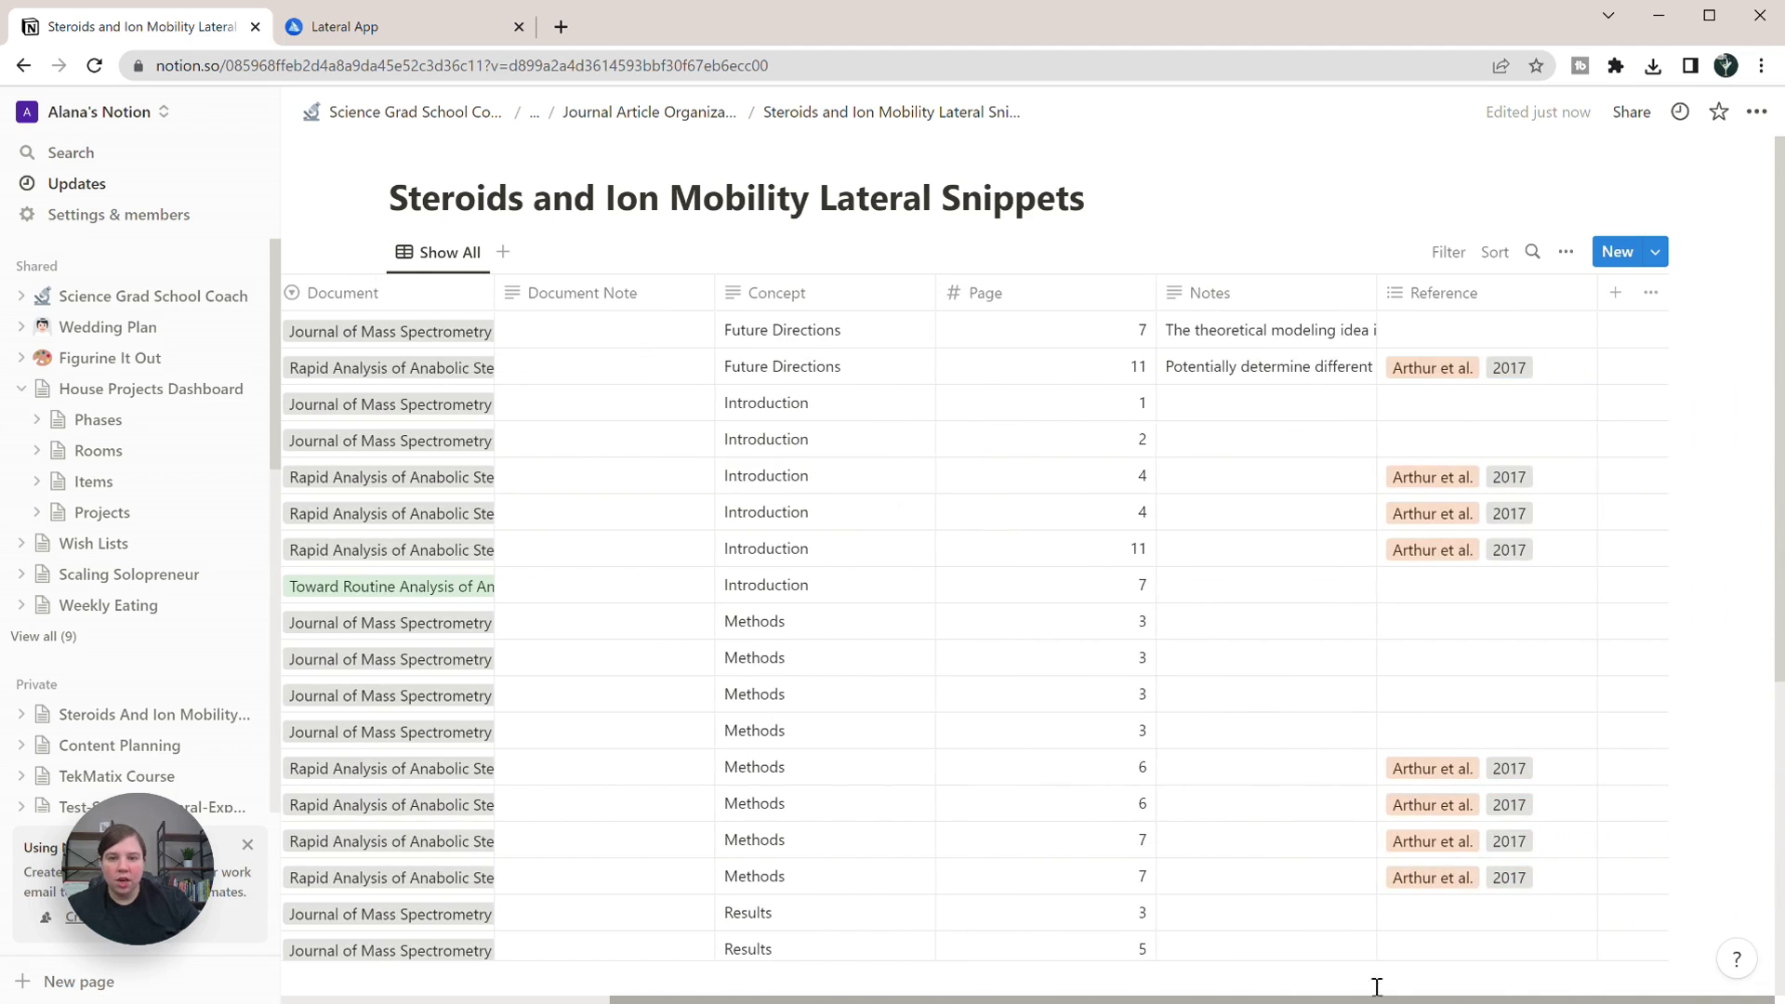
click(739, 295)
click(877, 395)
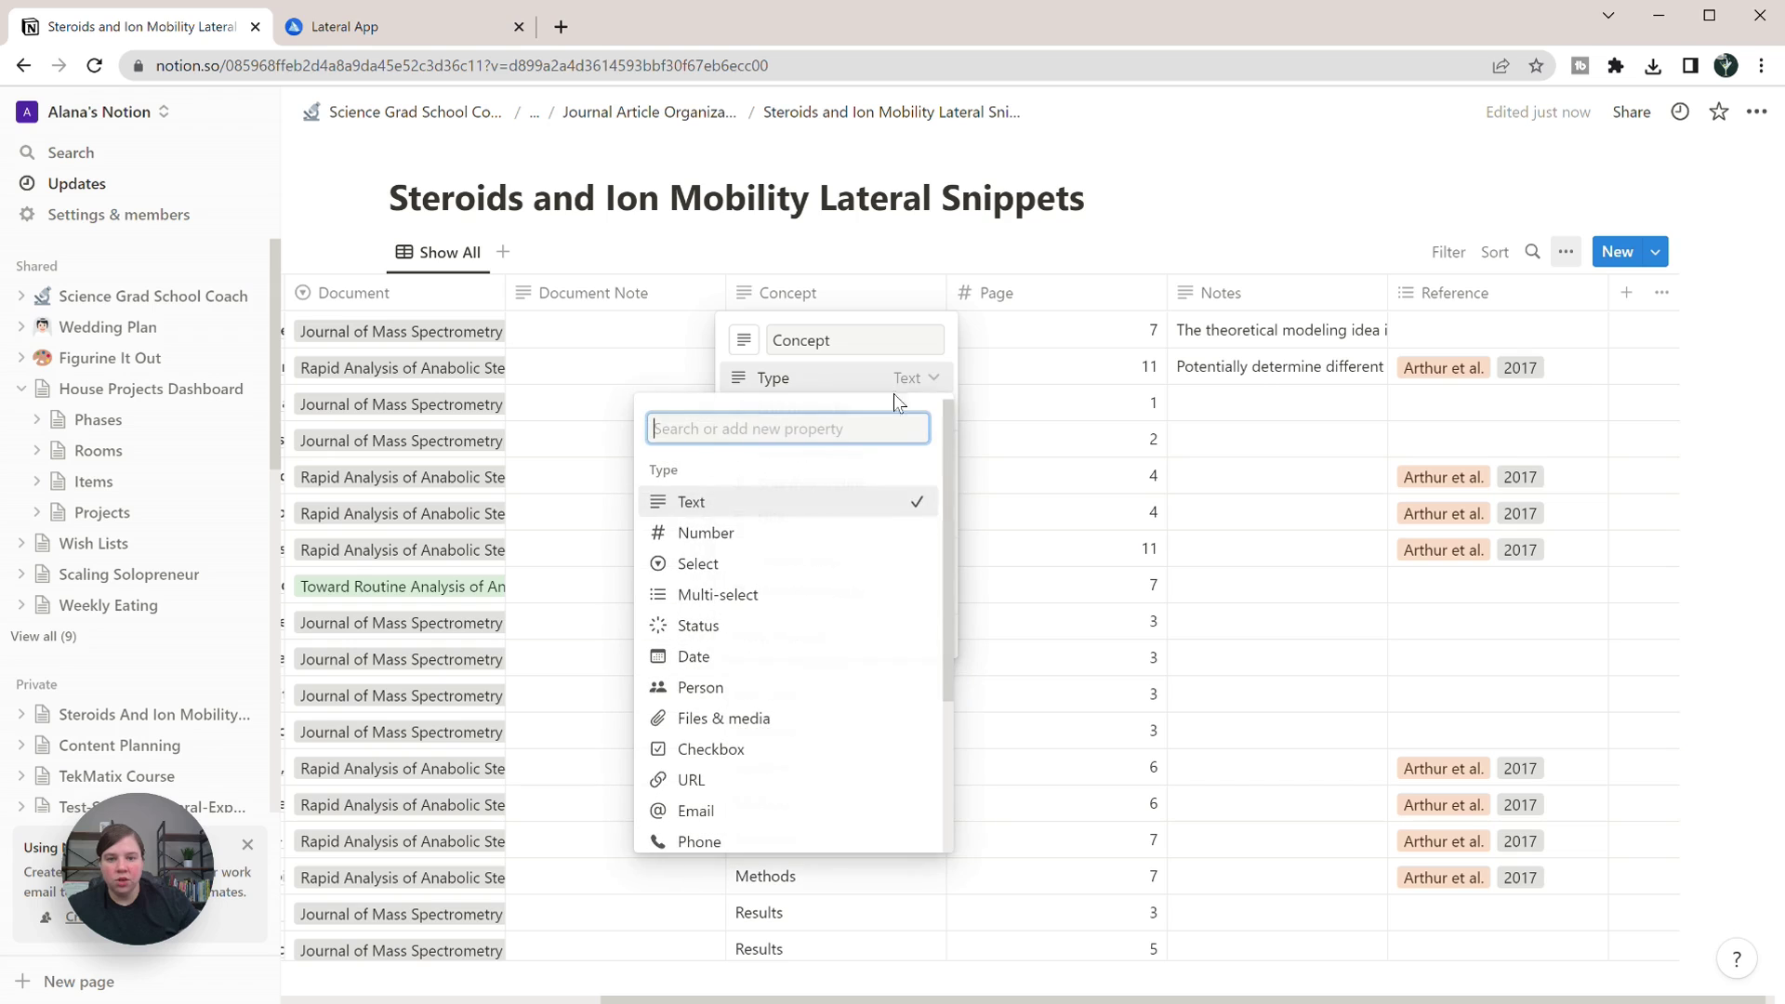
click(736, 563)
Colour the Concept options: Introduction brown, Methods green, Summary pink.
click(903, 337)
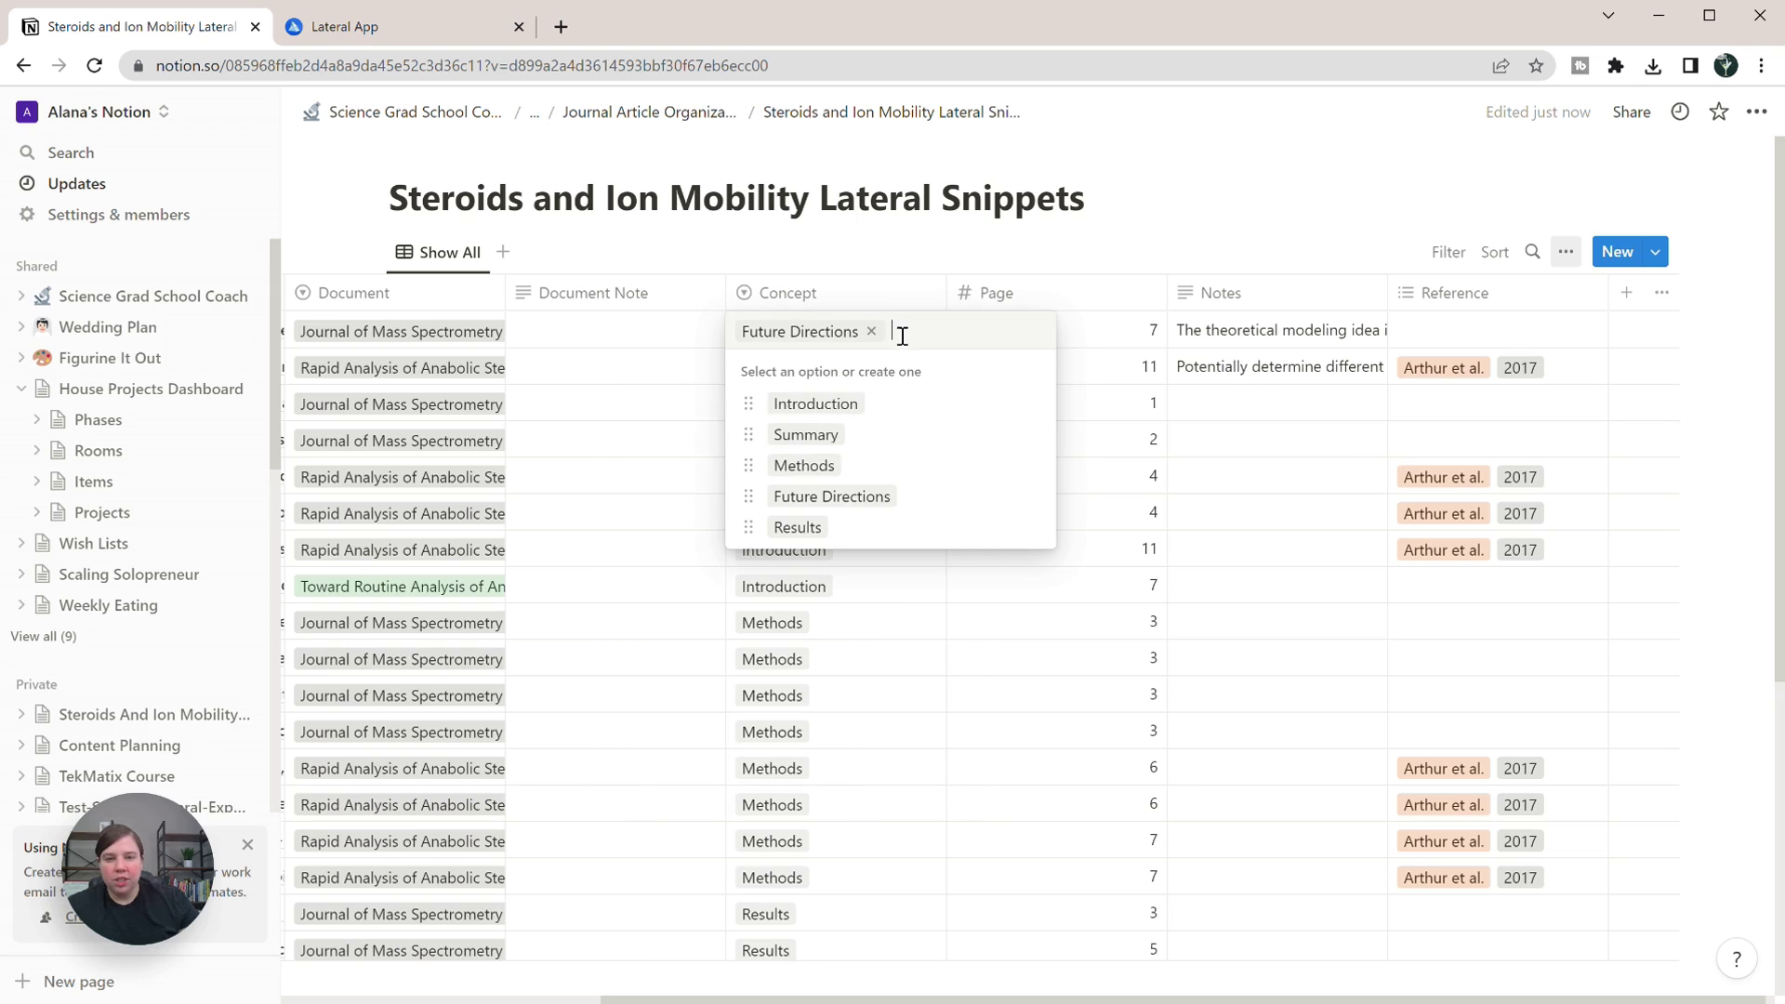
click(1032, 403)
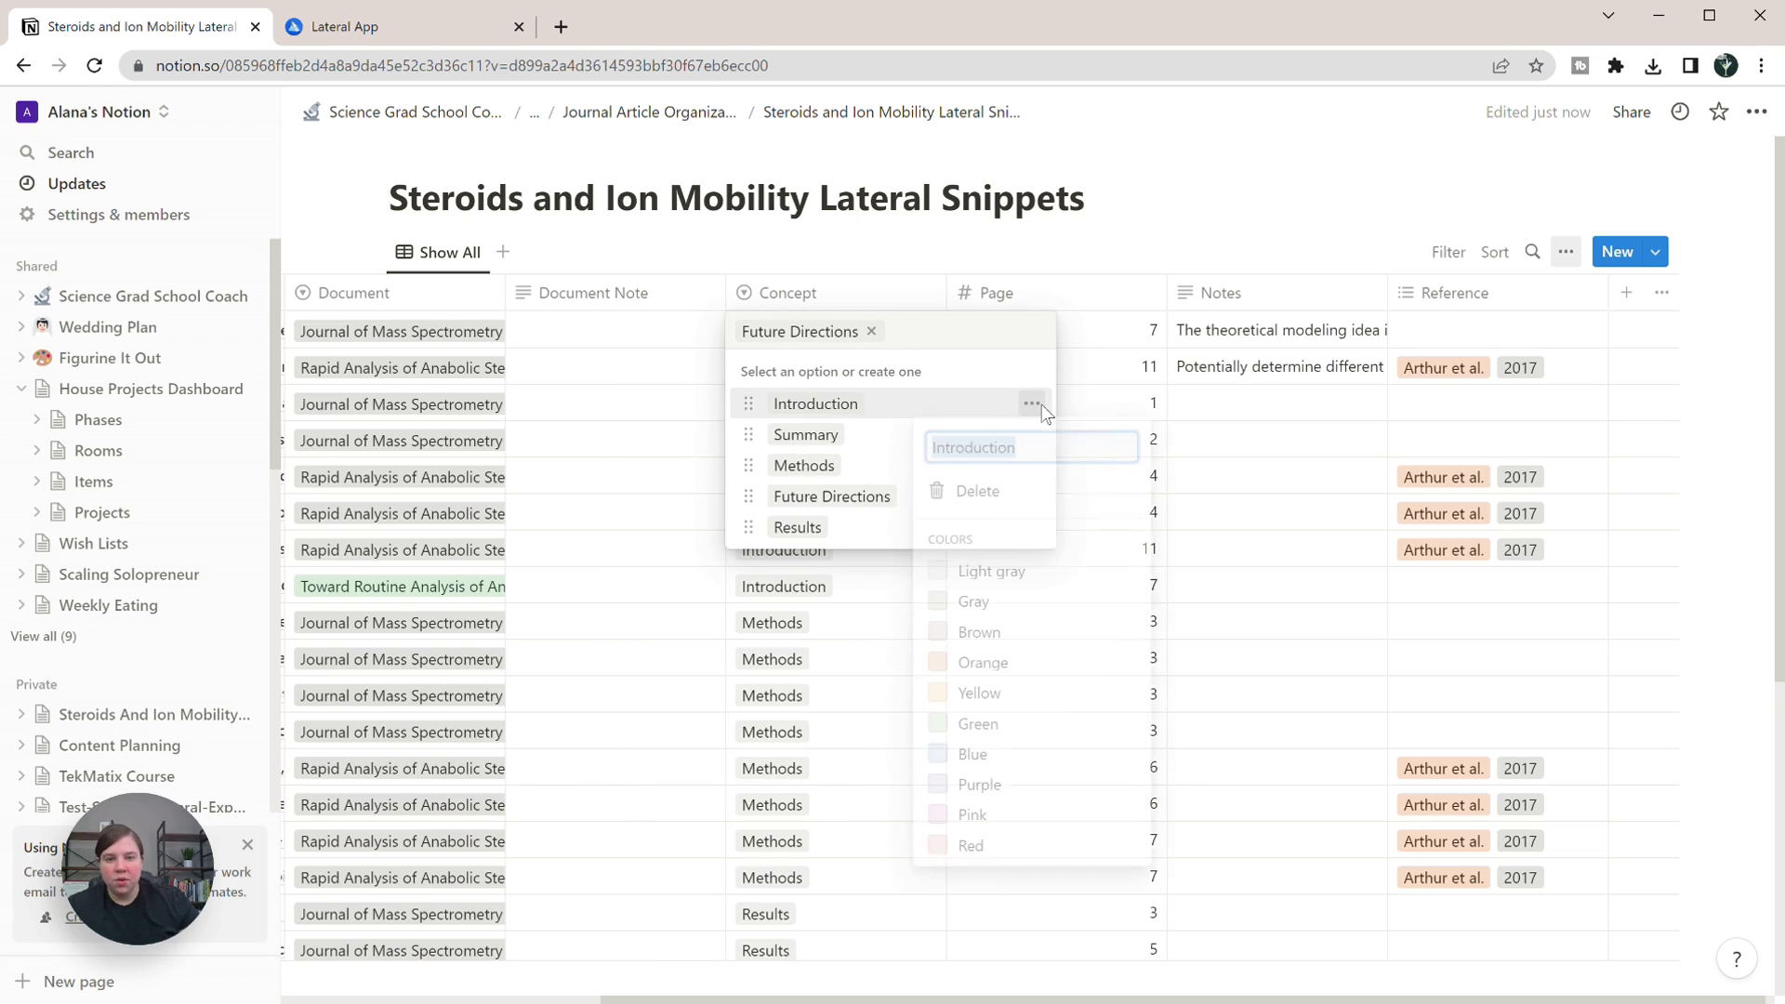
click(984, 634)
click(954, 365)
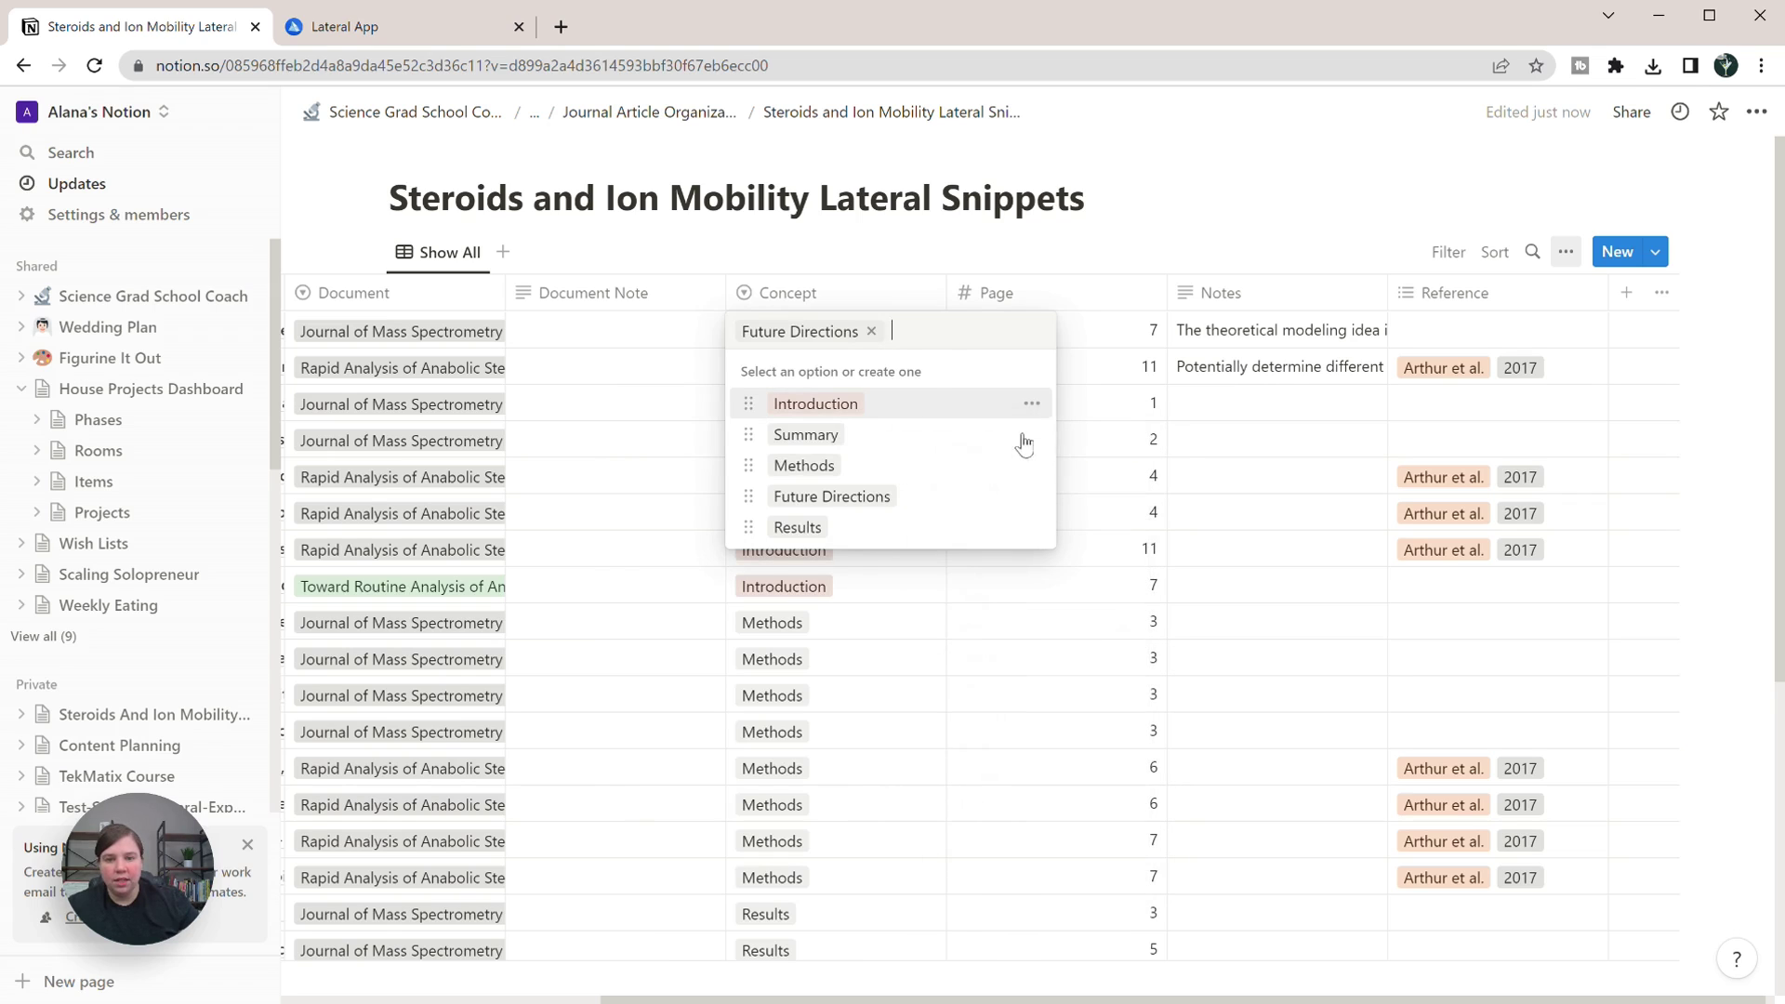
click(1032, 465)
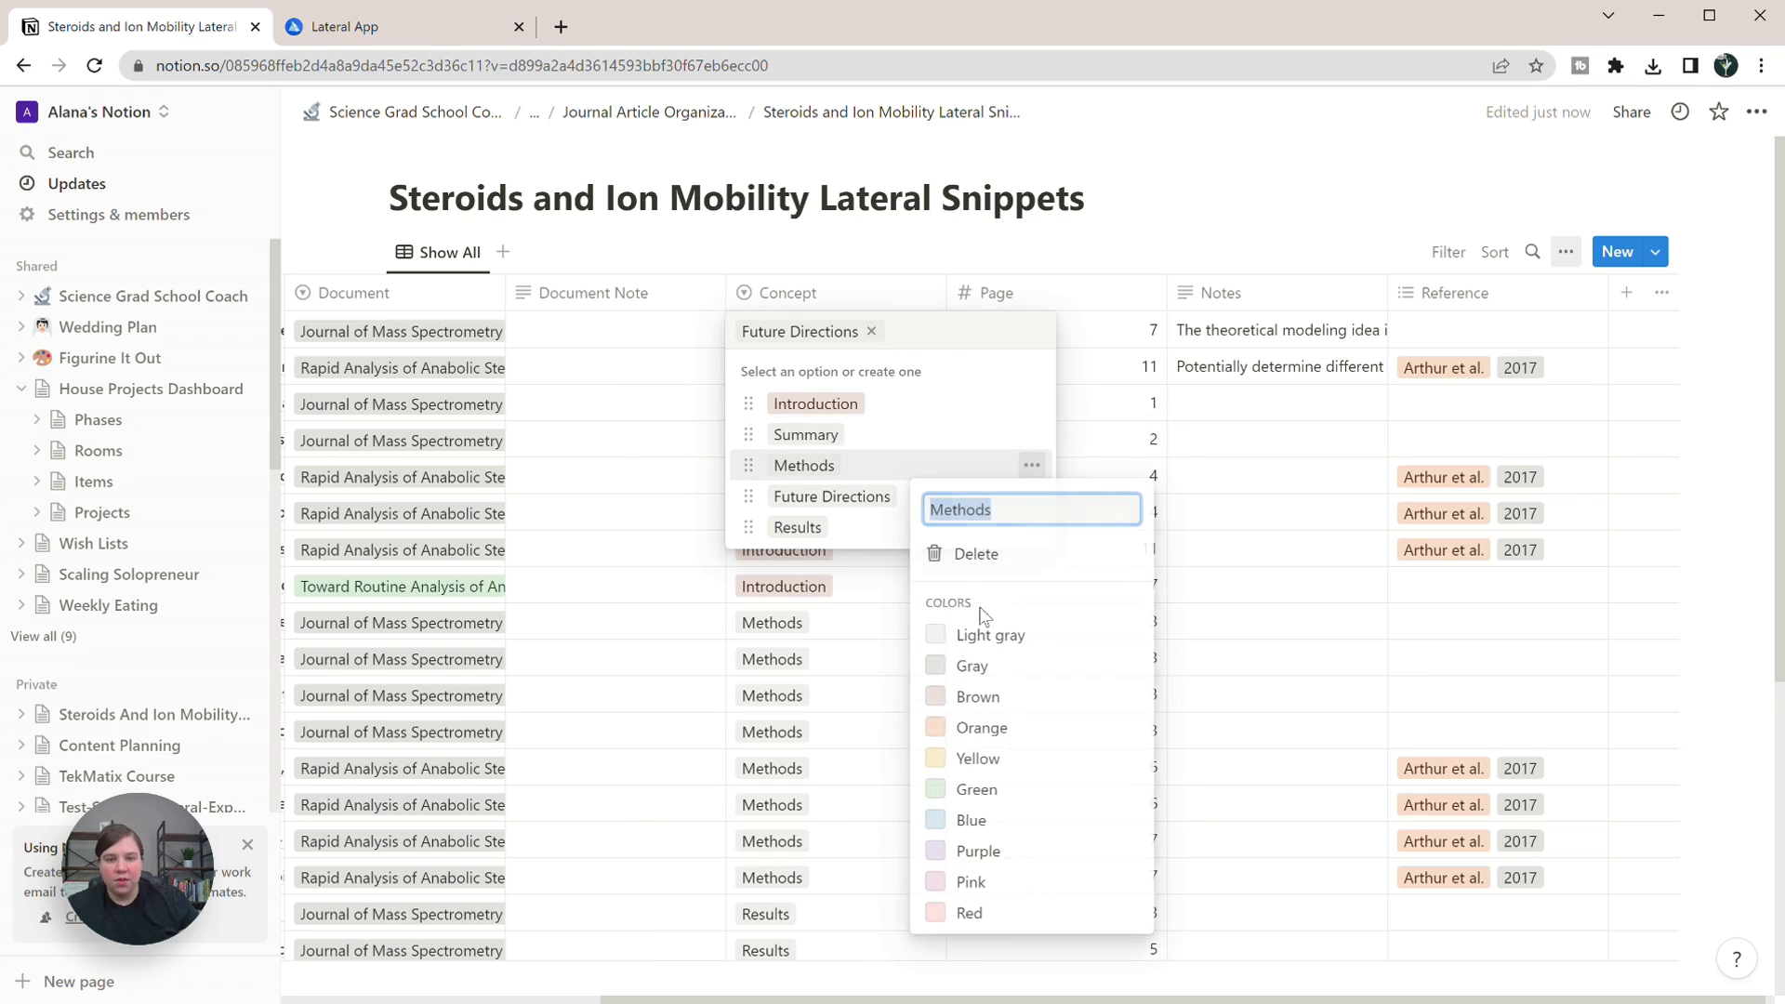
click(977, 790)
click(1040, 437)
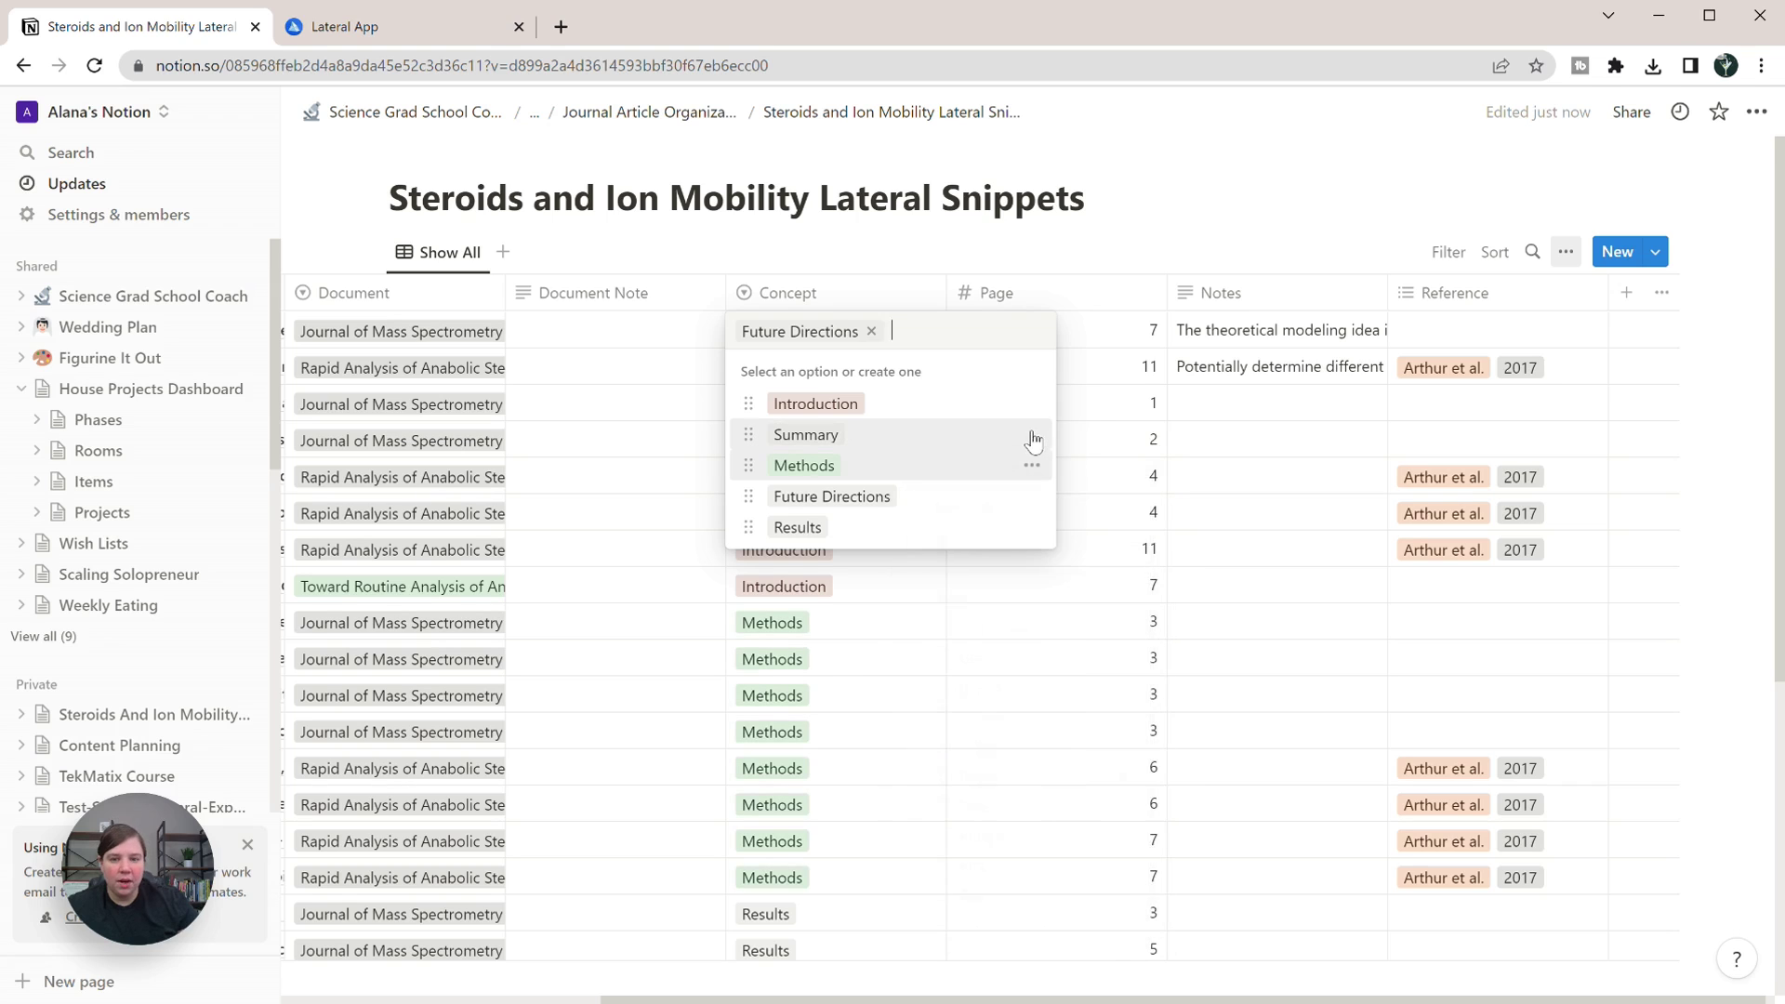
click(1032, 434)
click(981, 852)
click(1147, 180)
key(Escape)
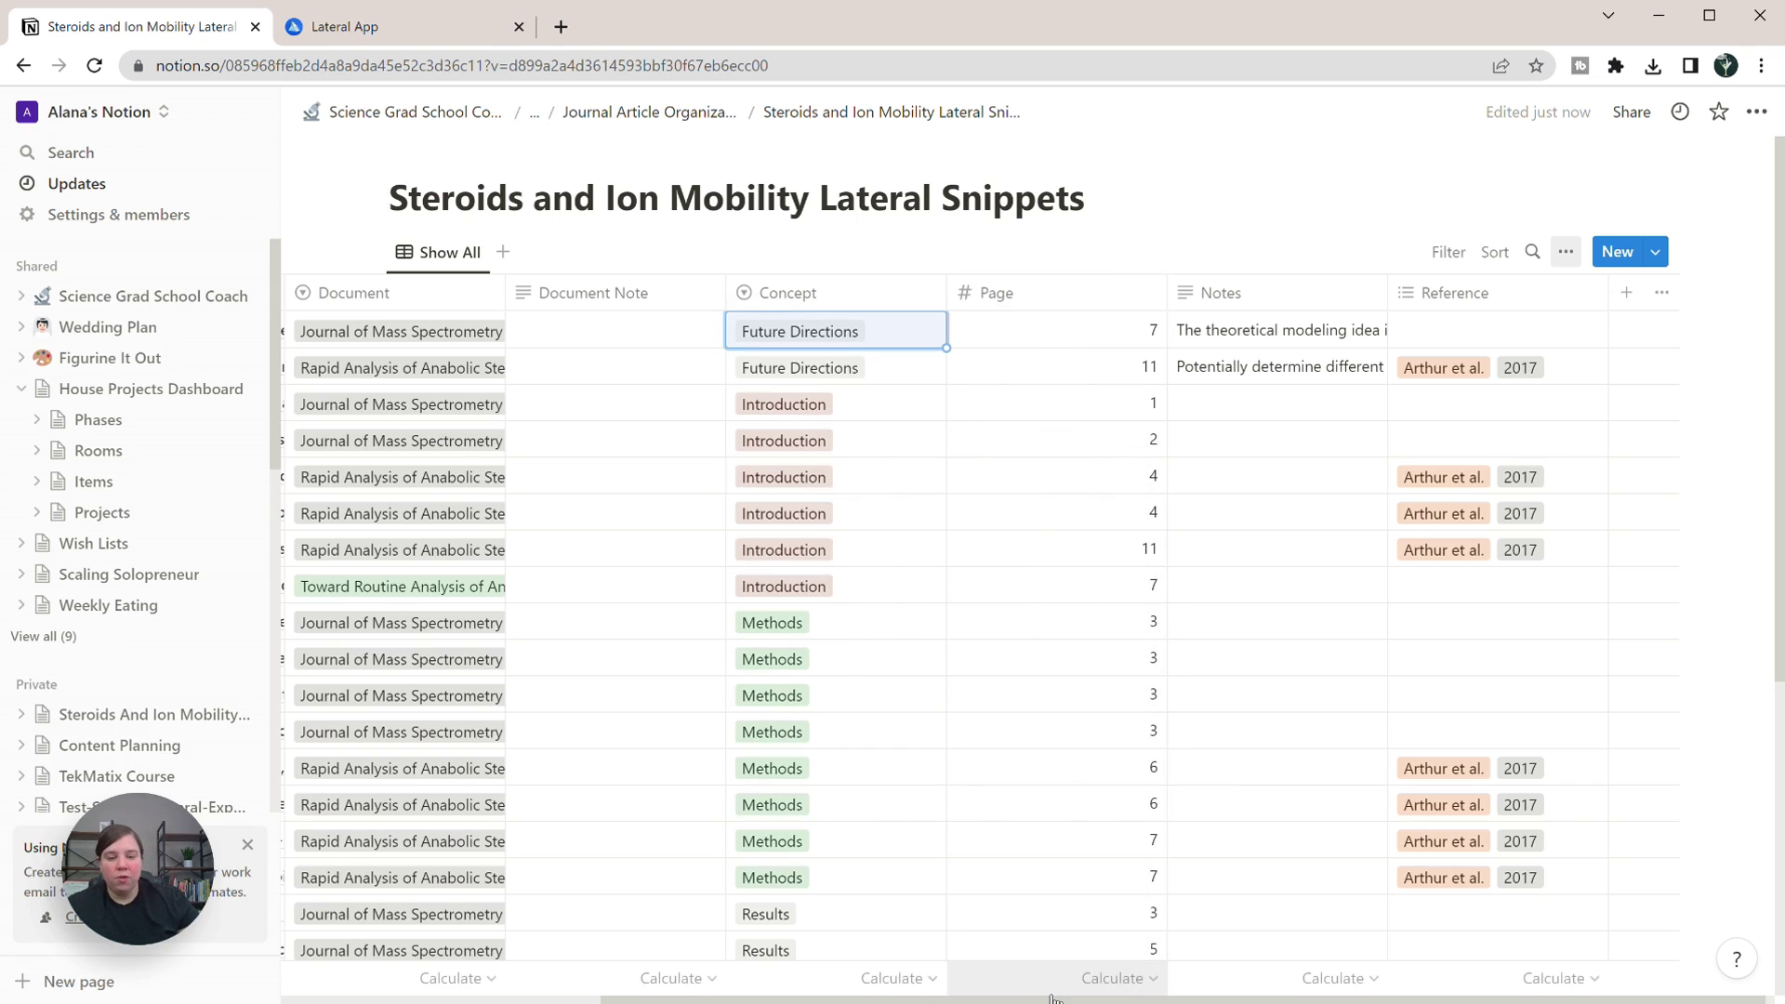
scroll(1055, 984, right, 1)
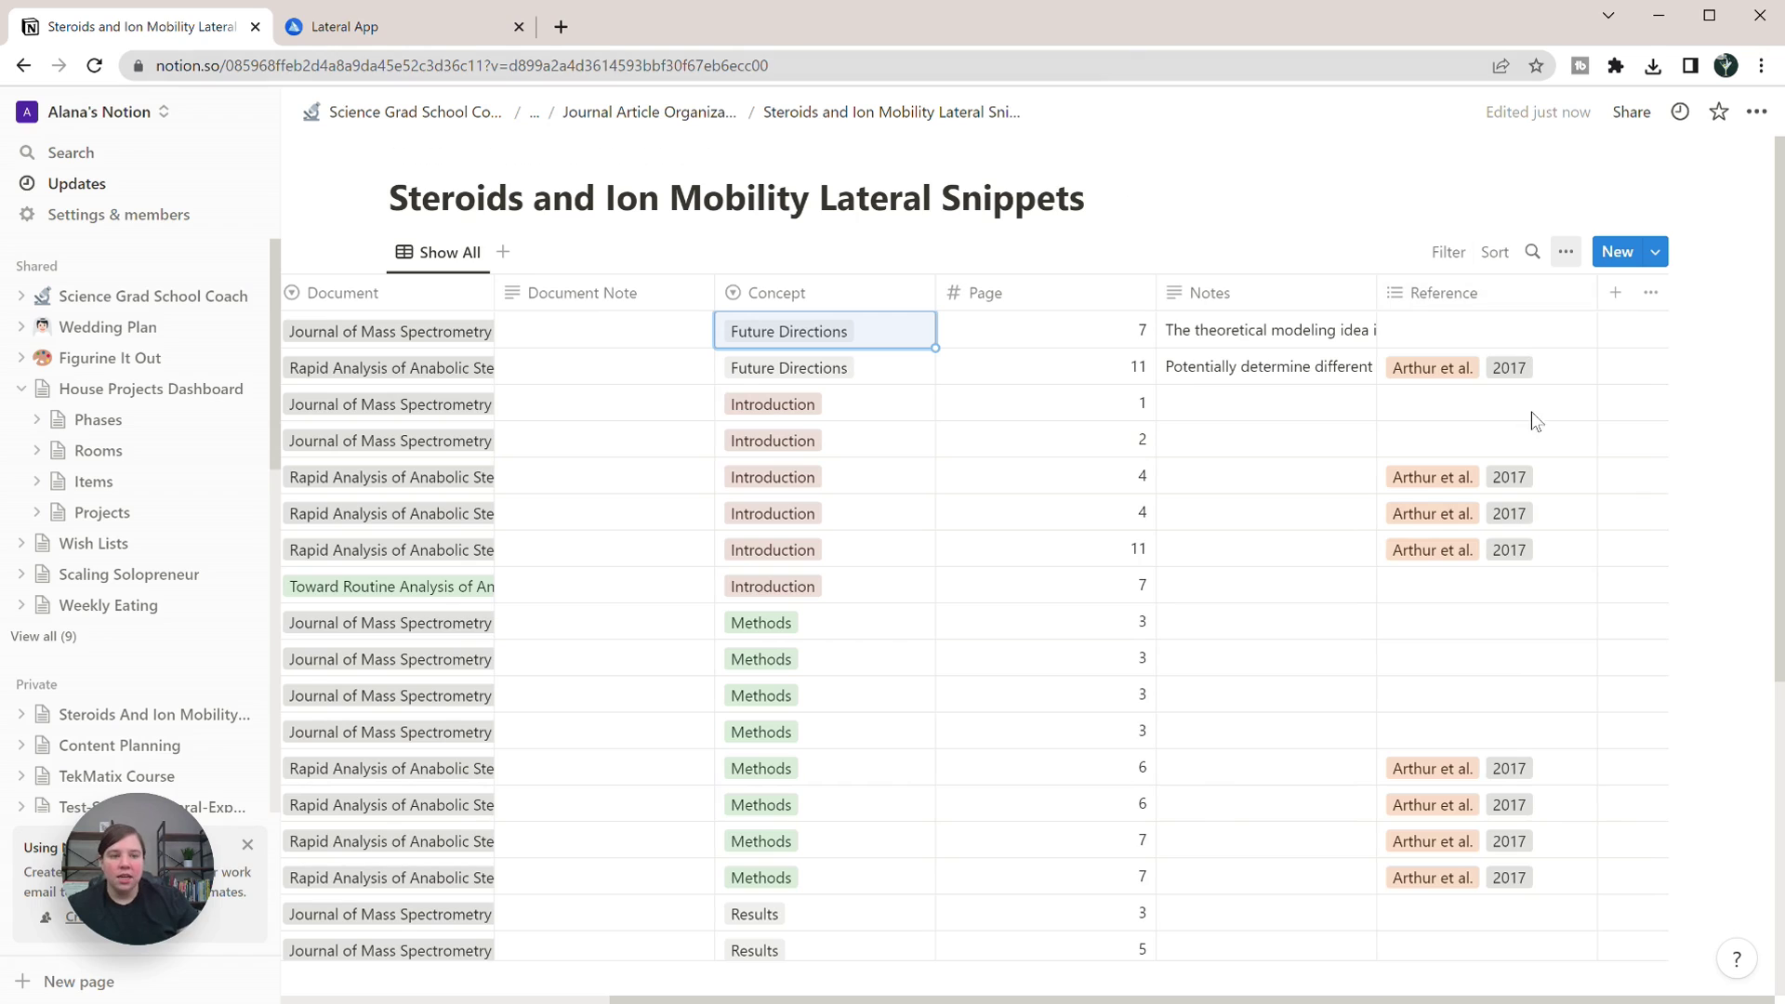
Add a new Board view to the snippets database.
click(1210, 156)
click(503, 251)
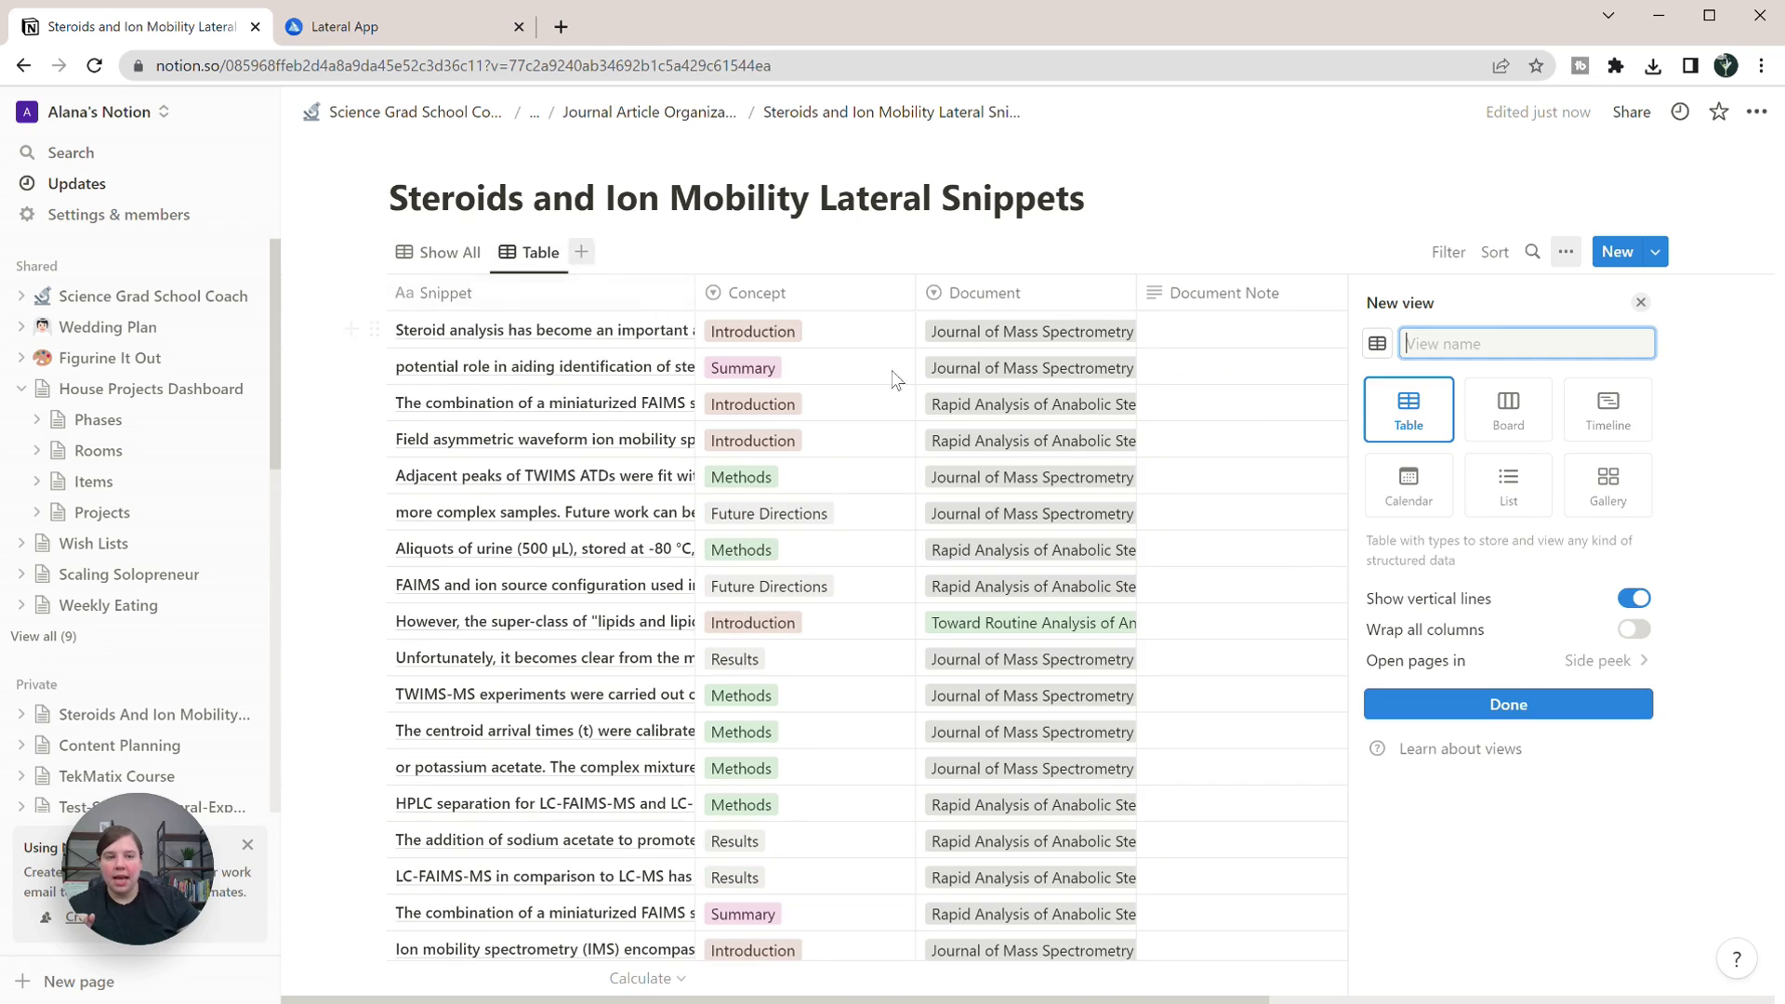
click(1510, 409)
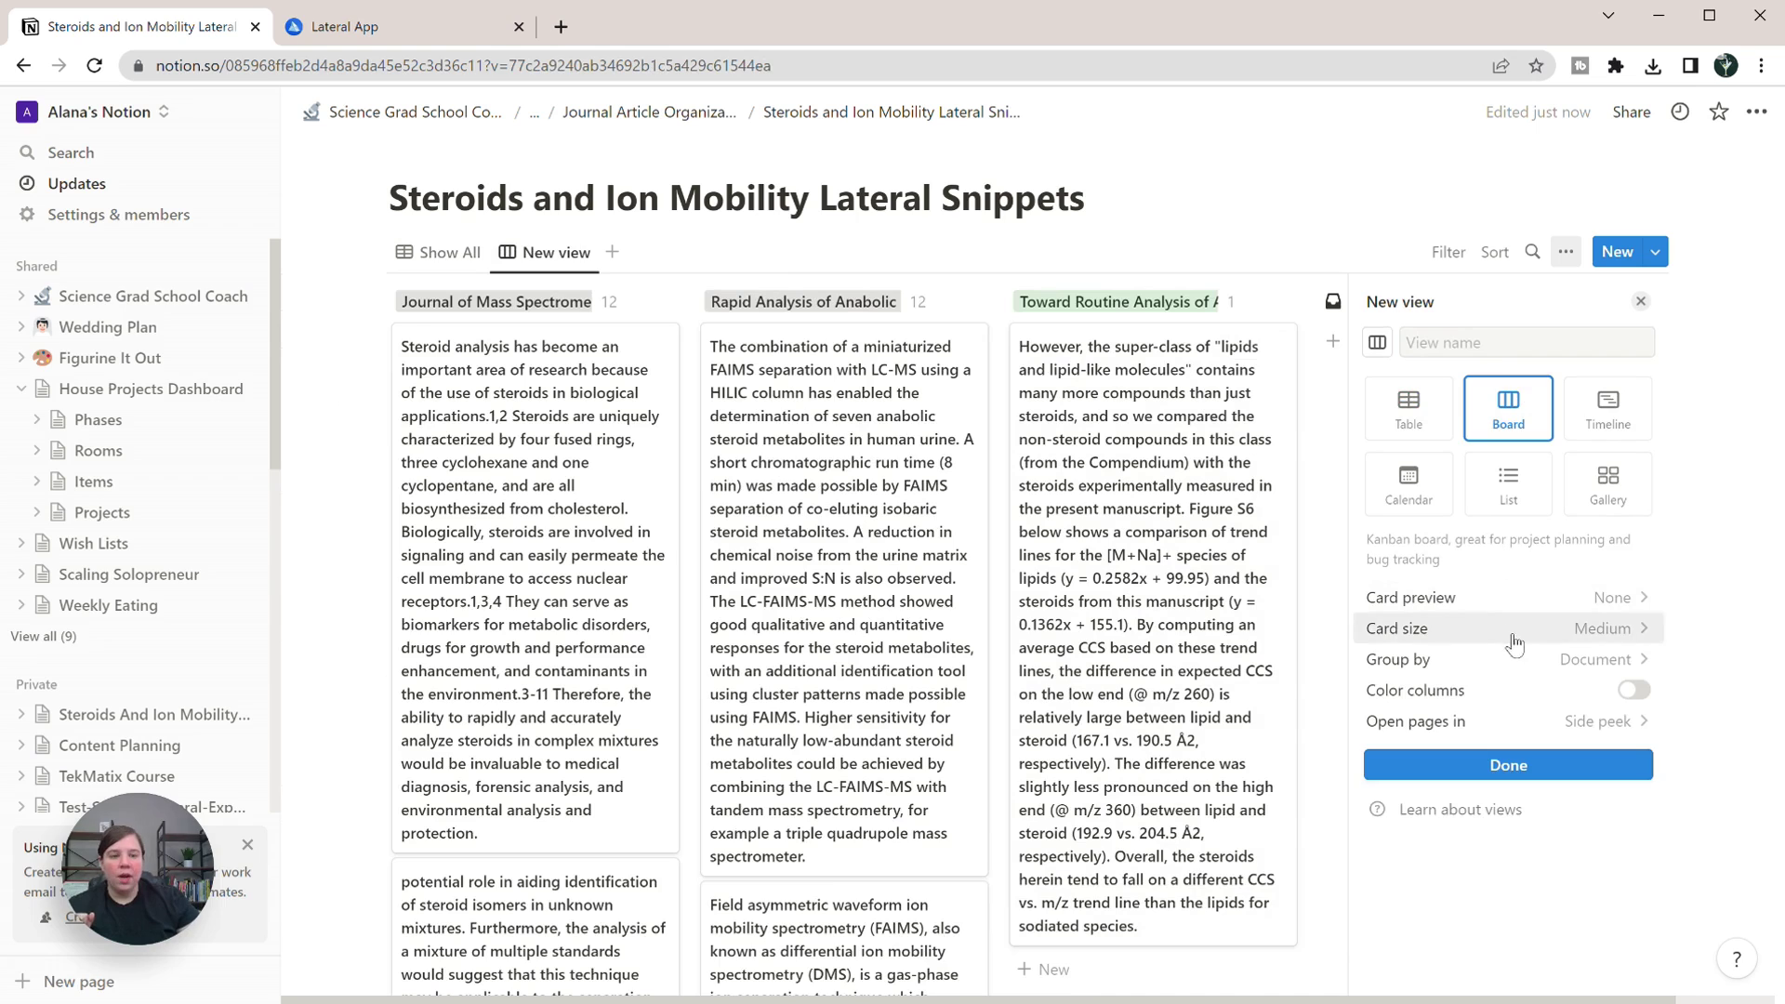
Group the board by Concept instead of Snippet, then switch to the Lateral tab.
click(1467, 659)
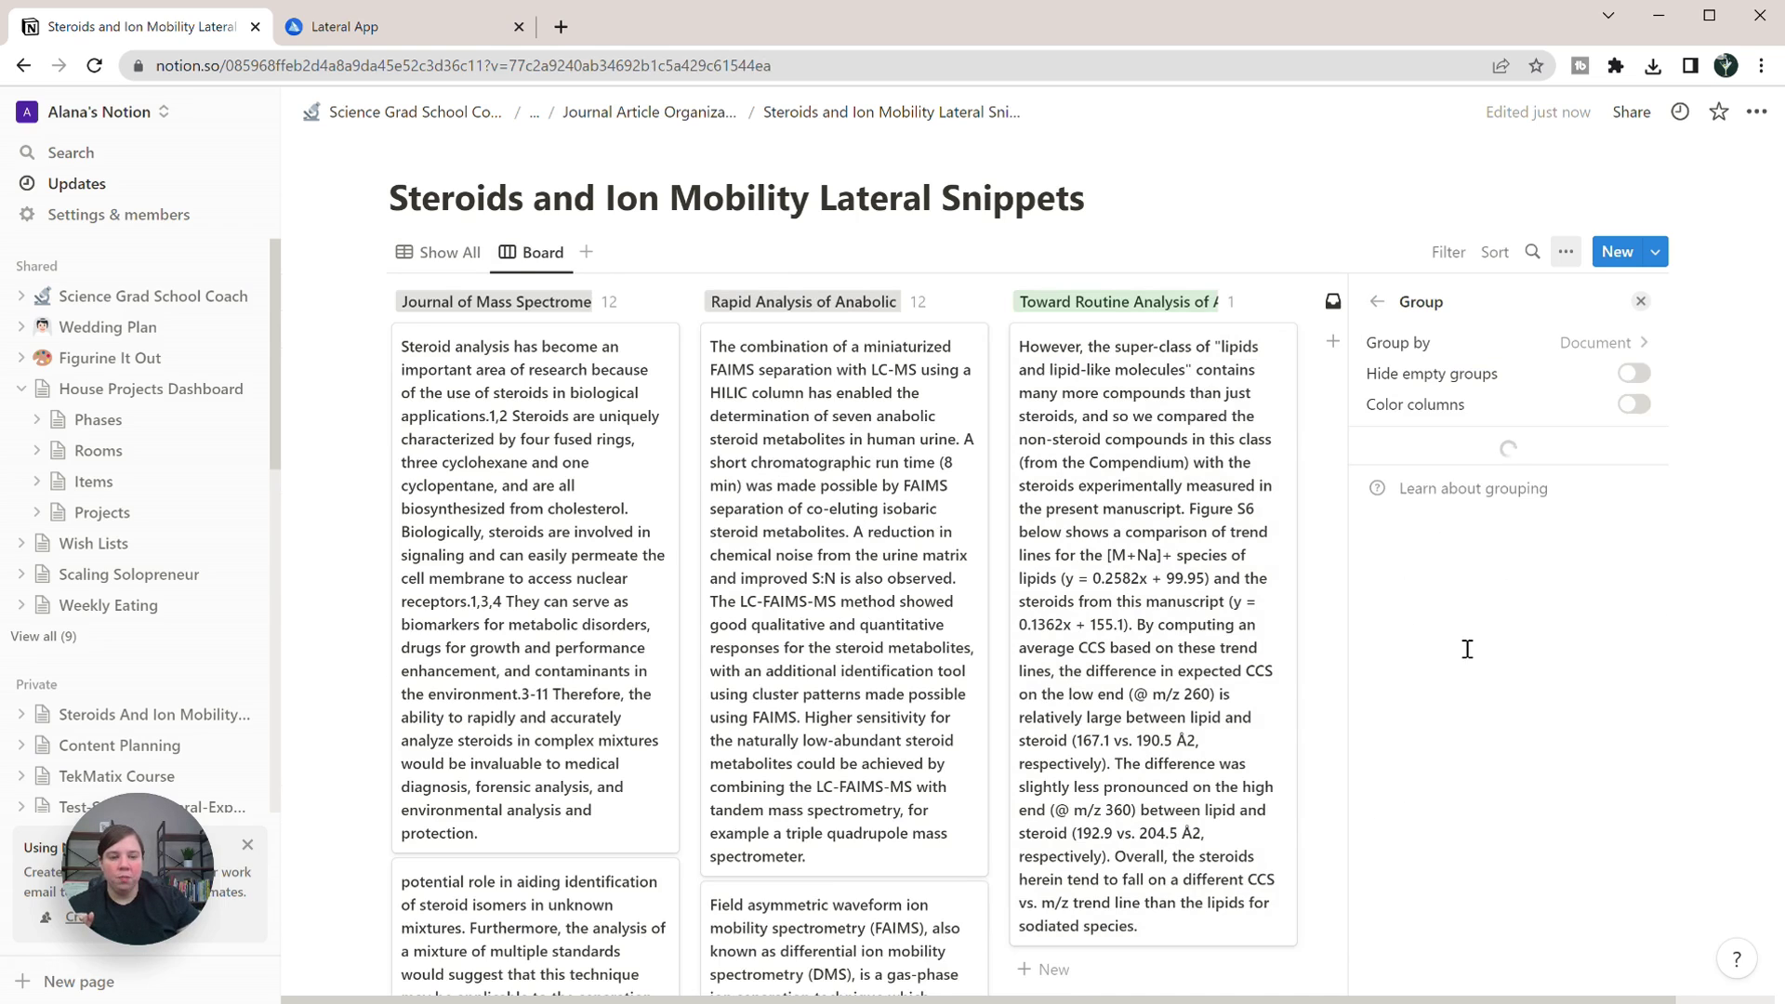
click(1625, 340)
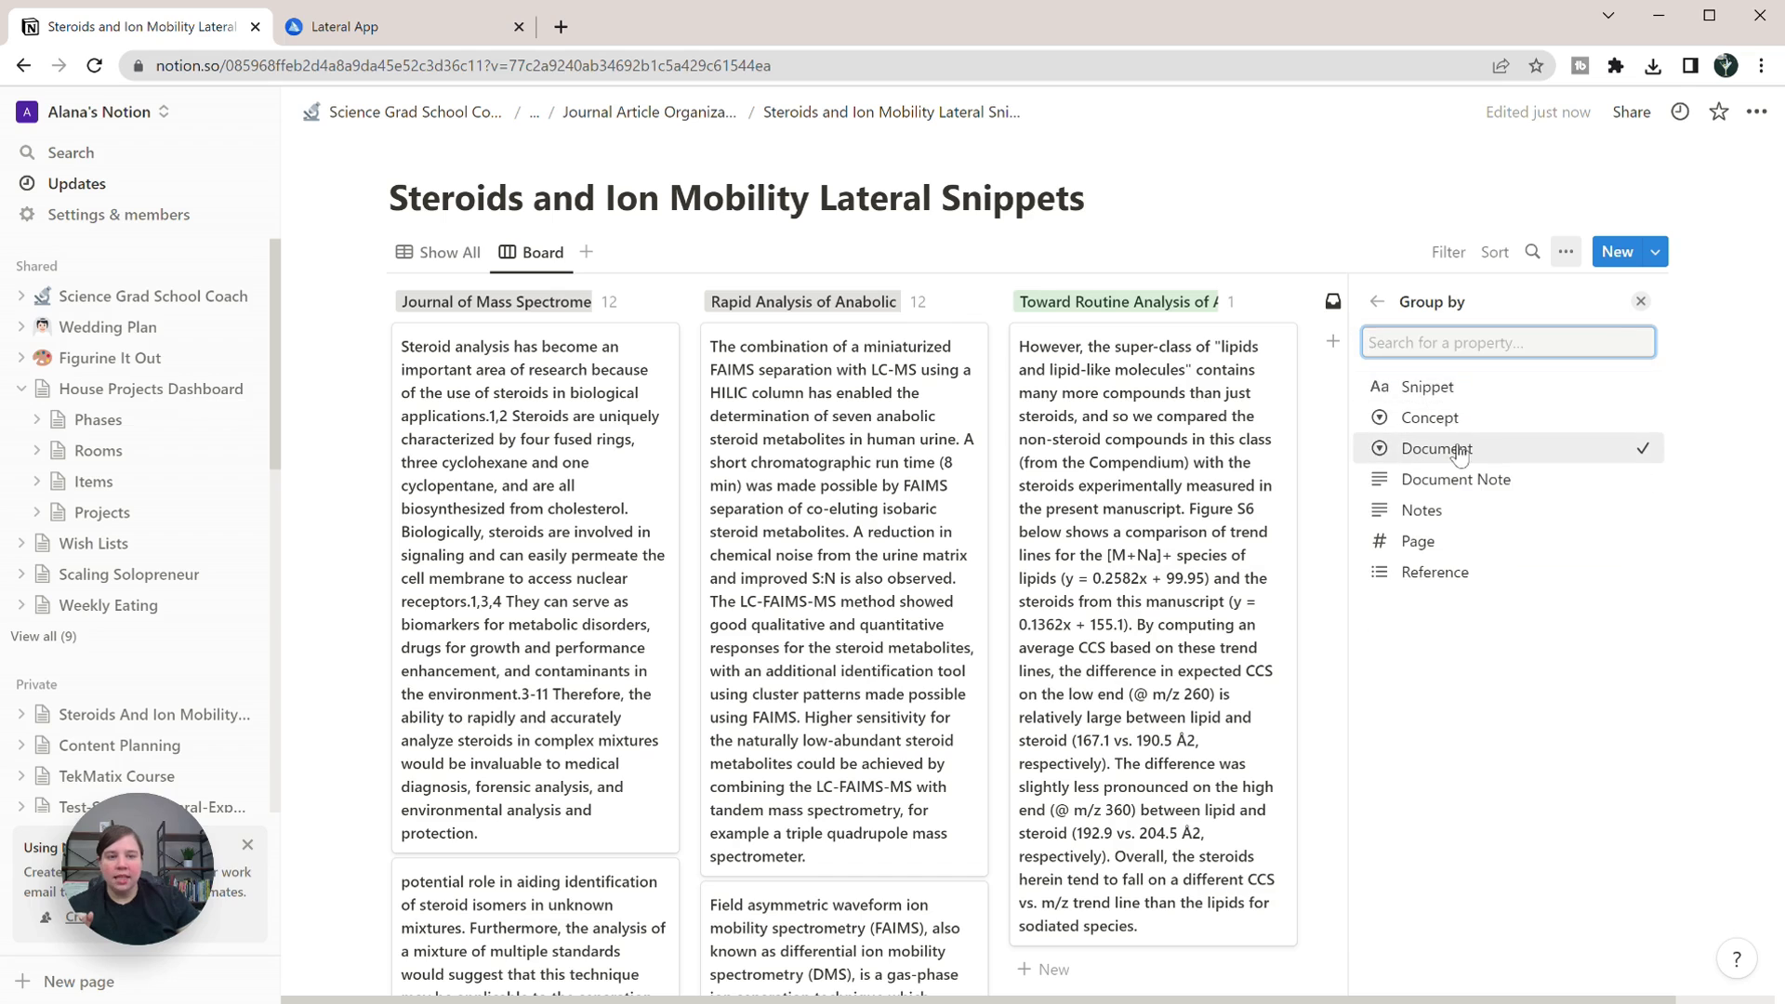
click(1441, 387)
click(1643, 349)
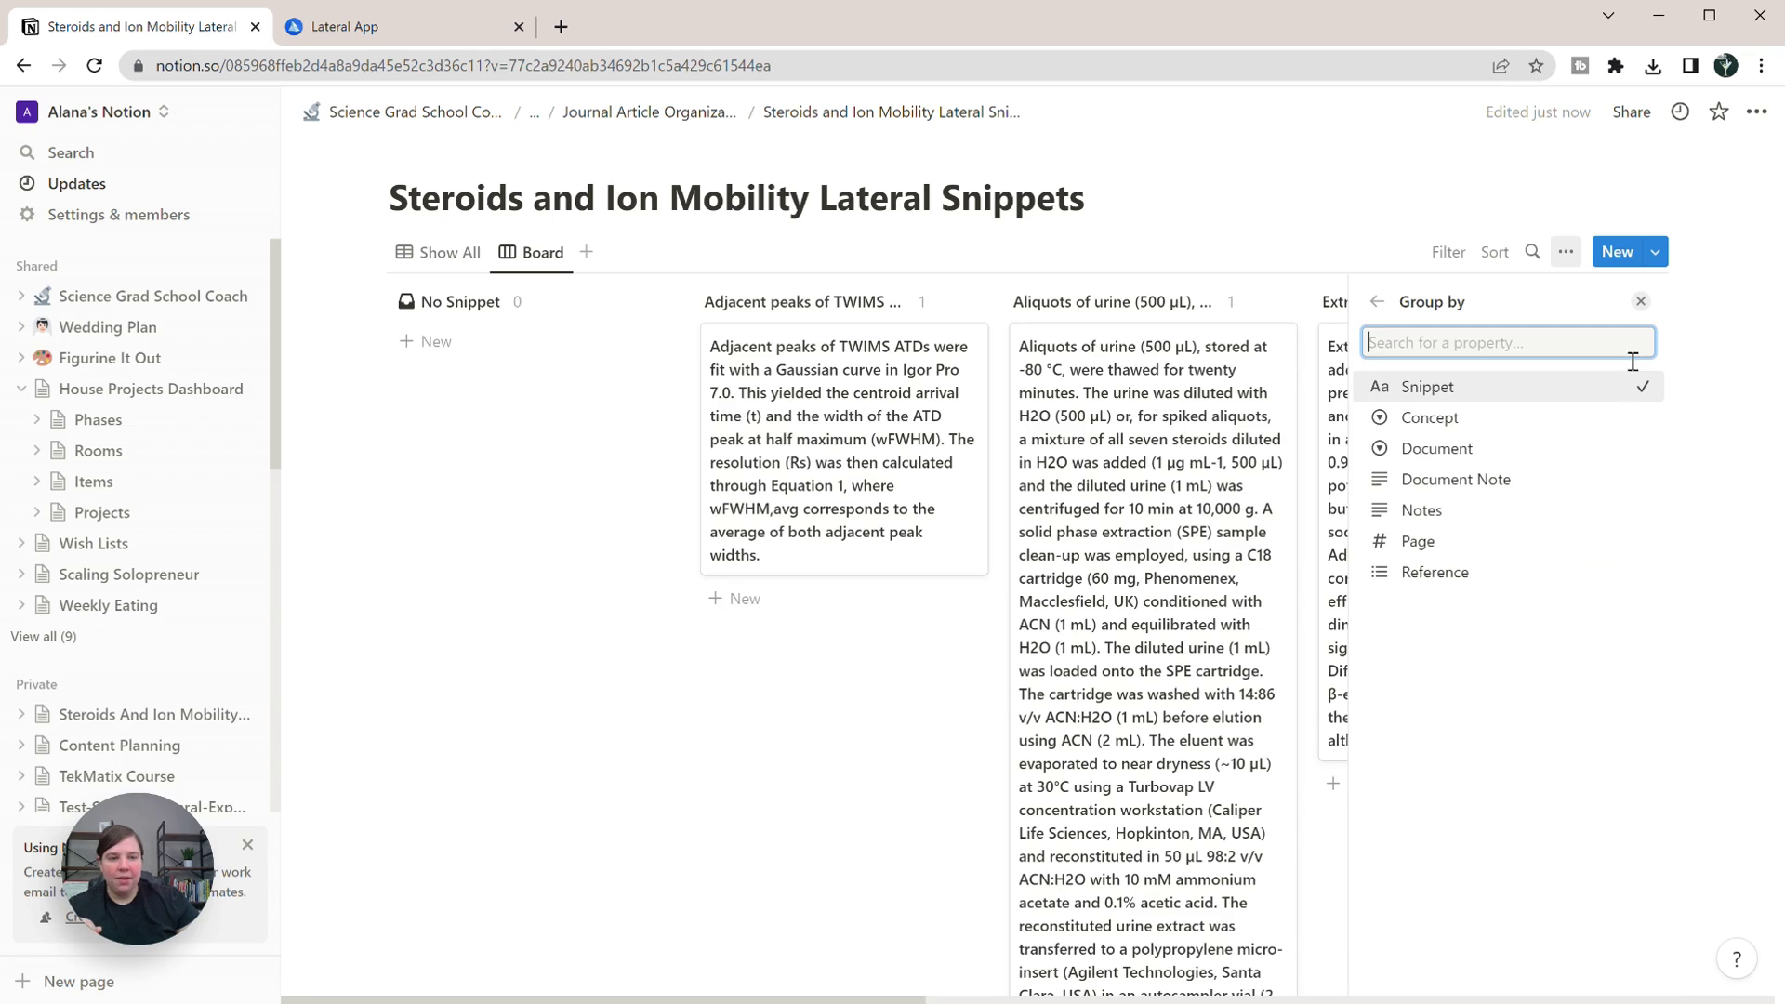
click(1420, 416)
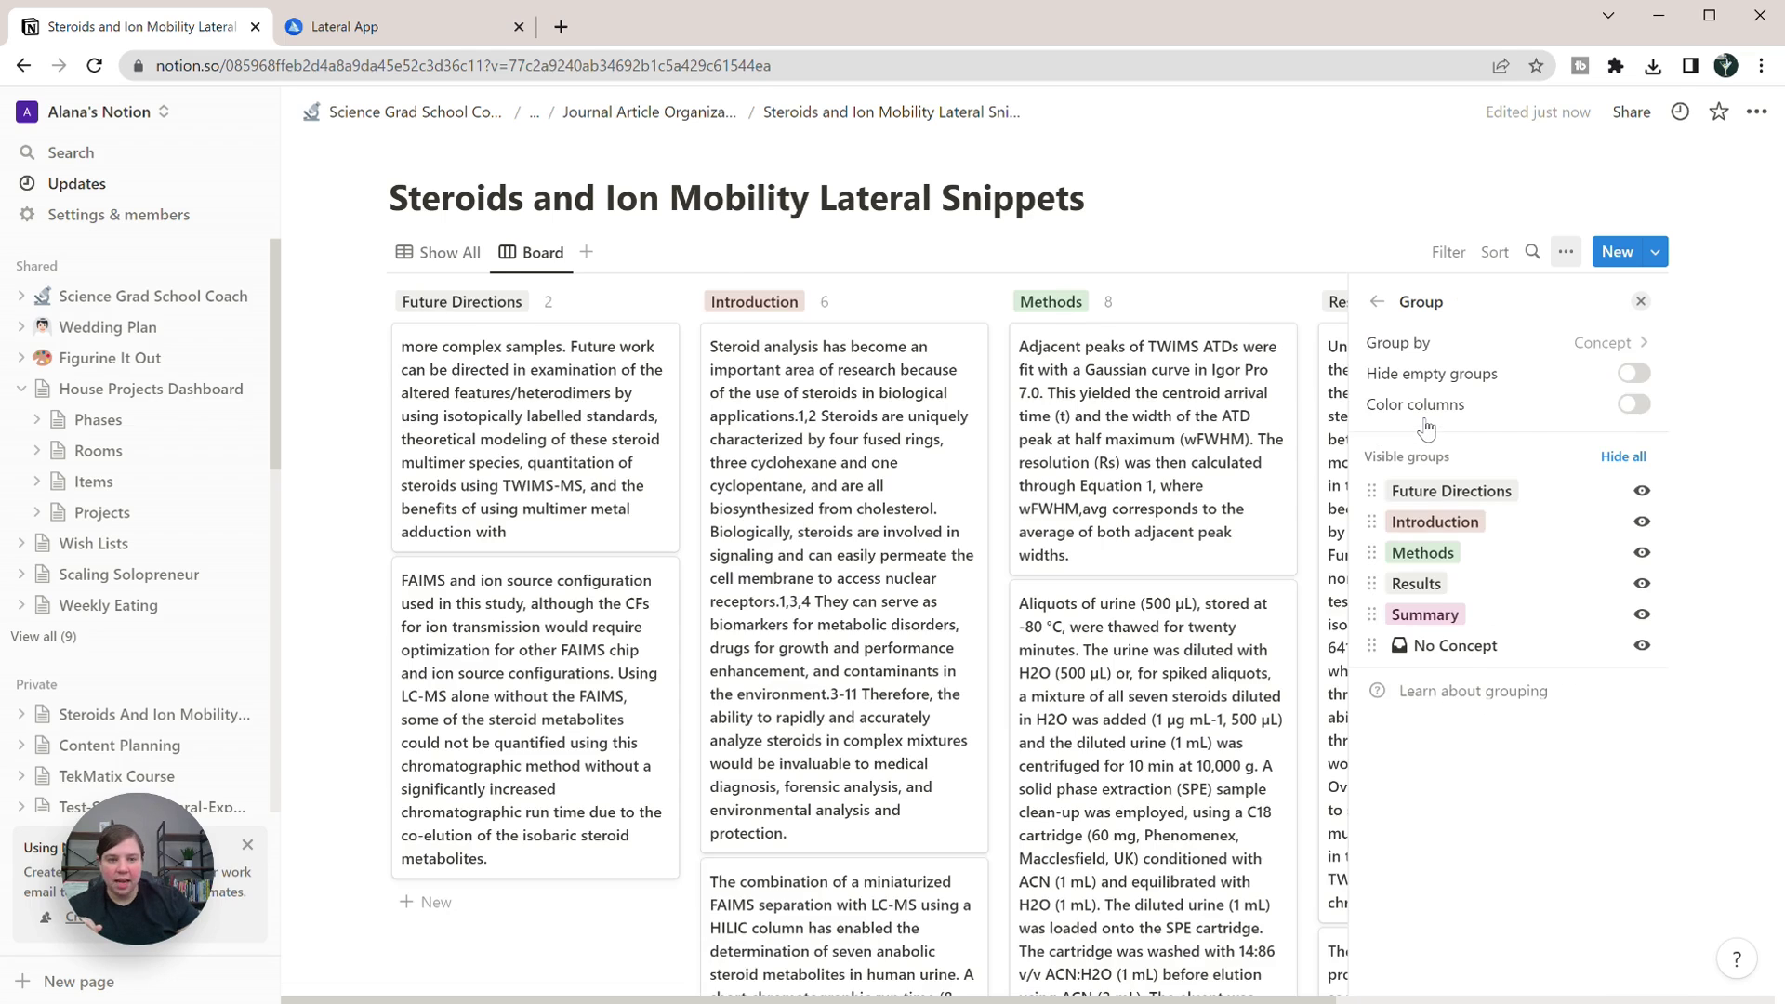
click(548, 769)
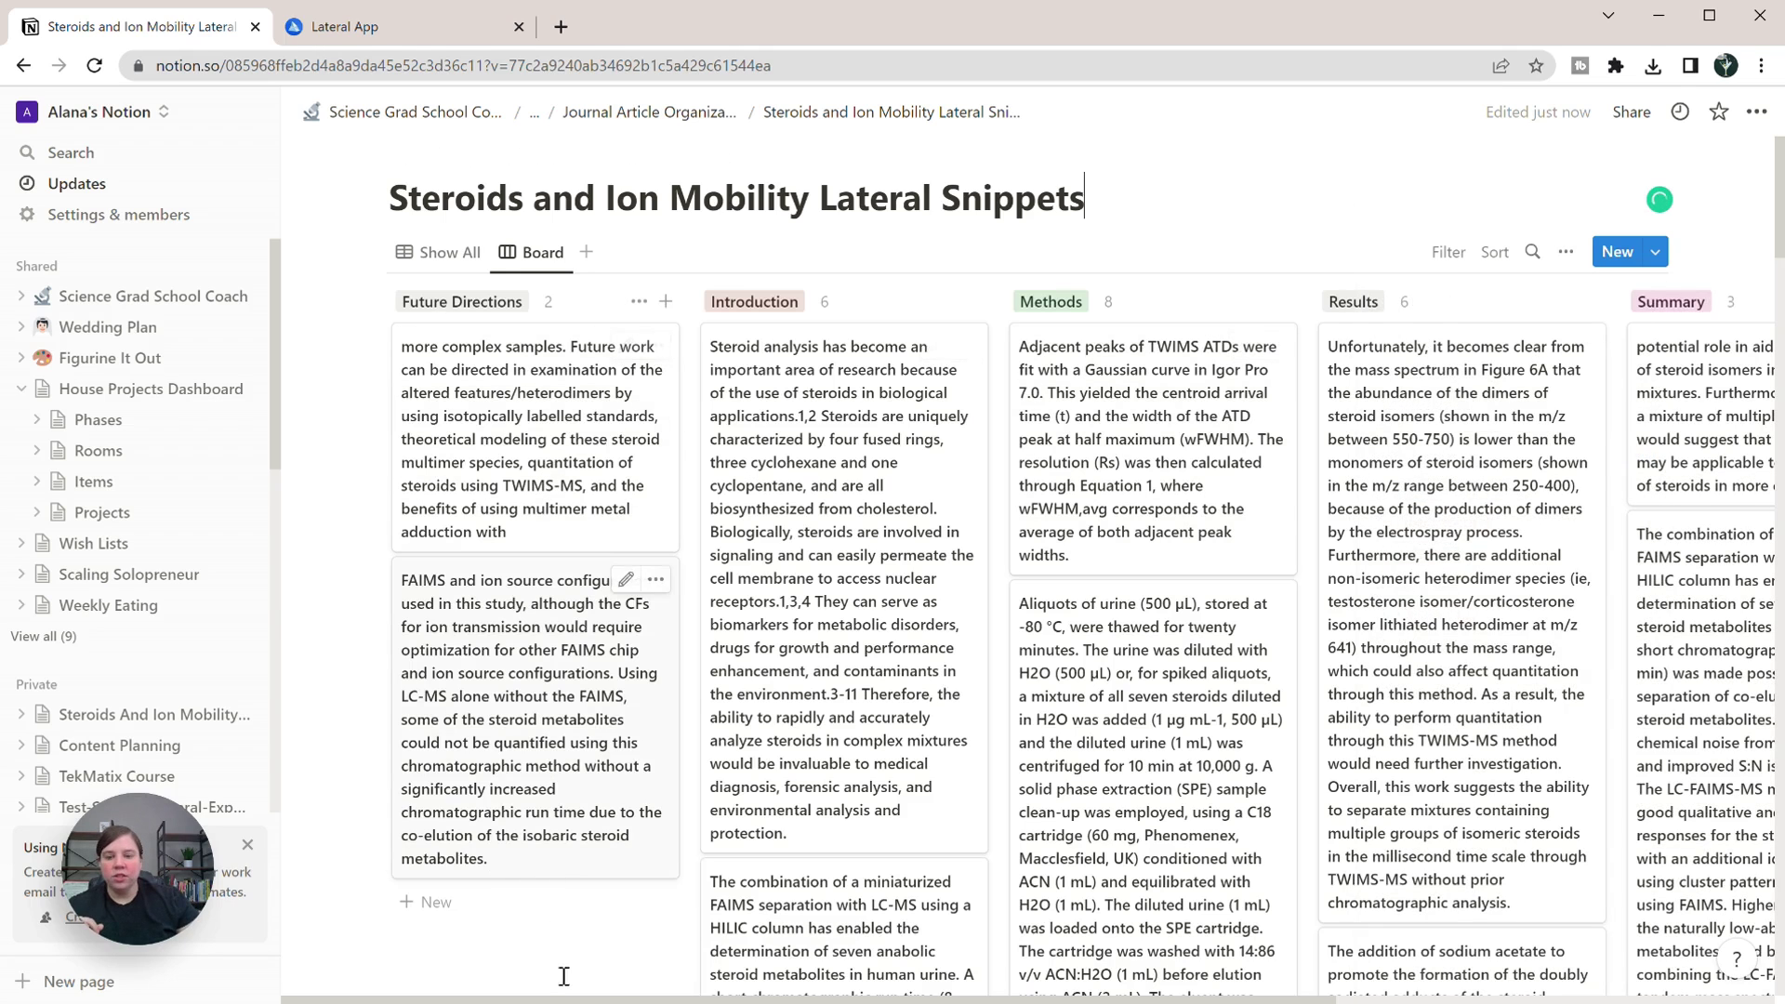
drag(561, 995, 1161, 973)
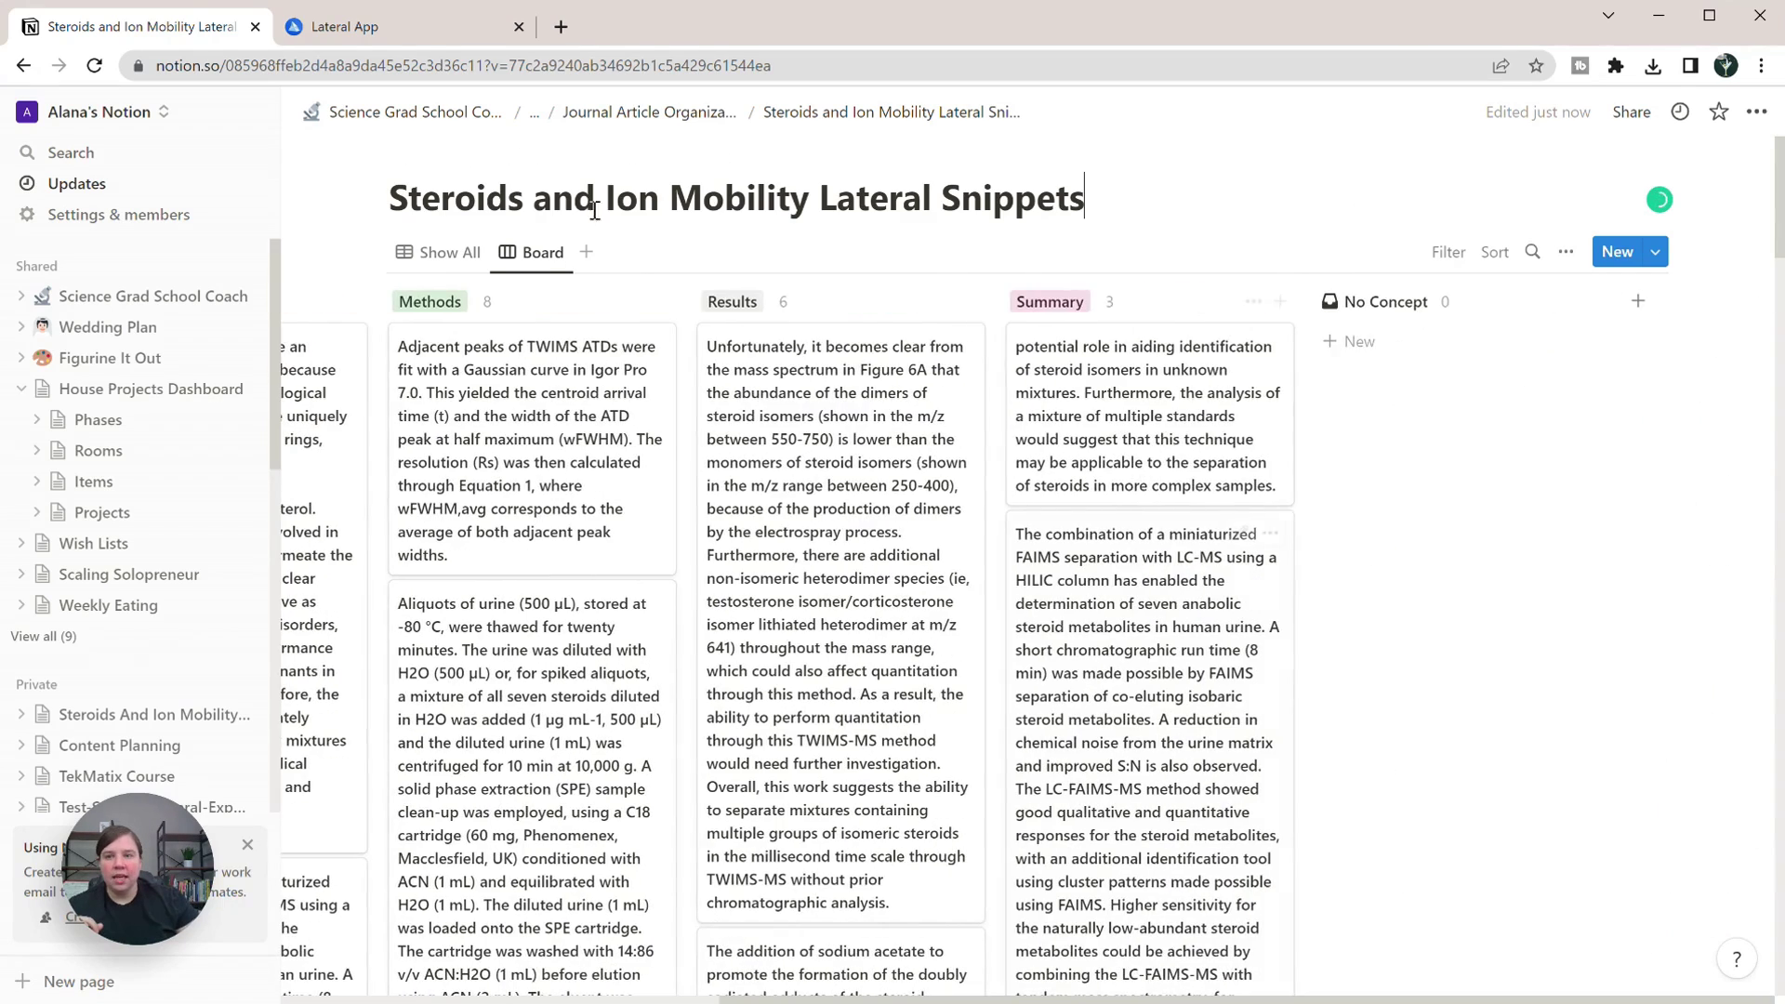
click(407, 22)
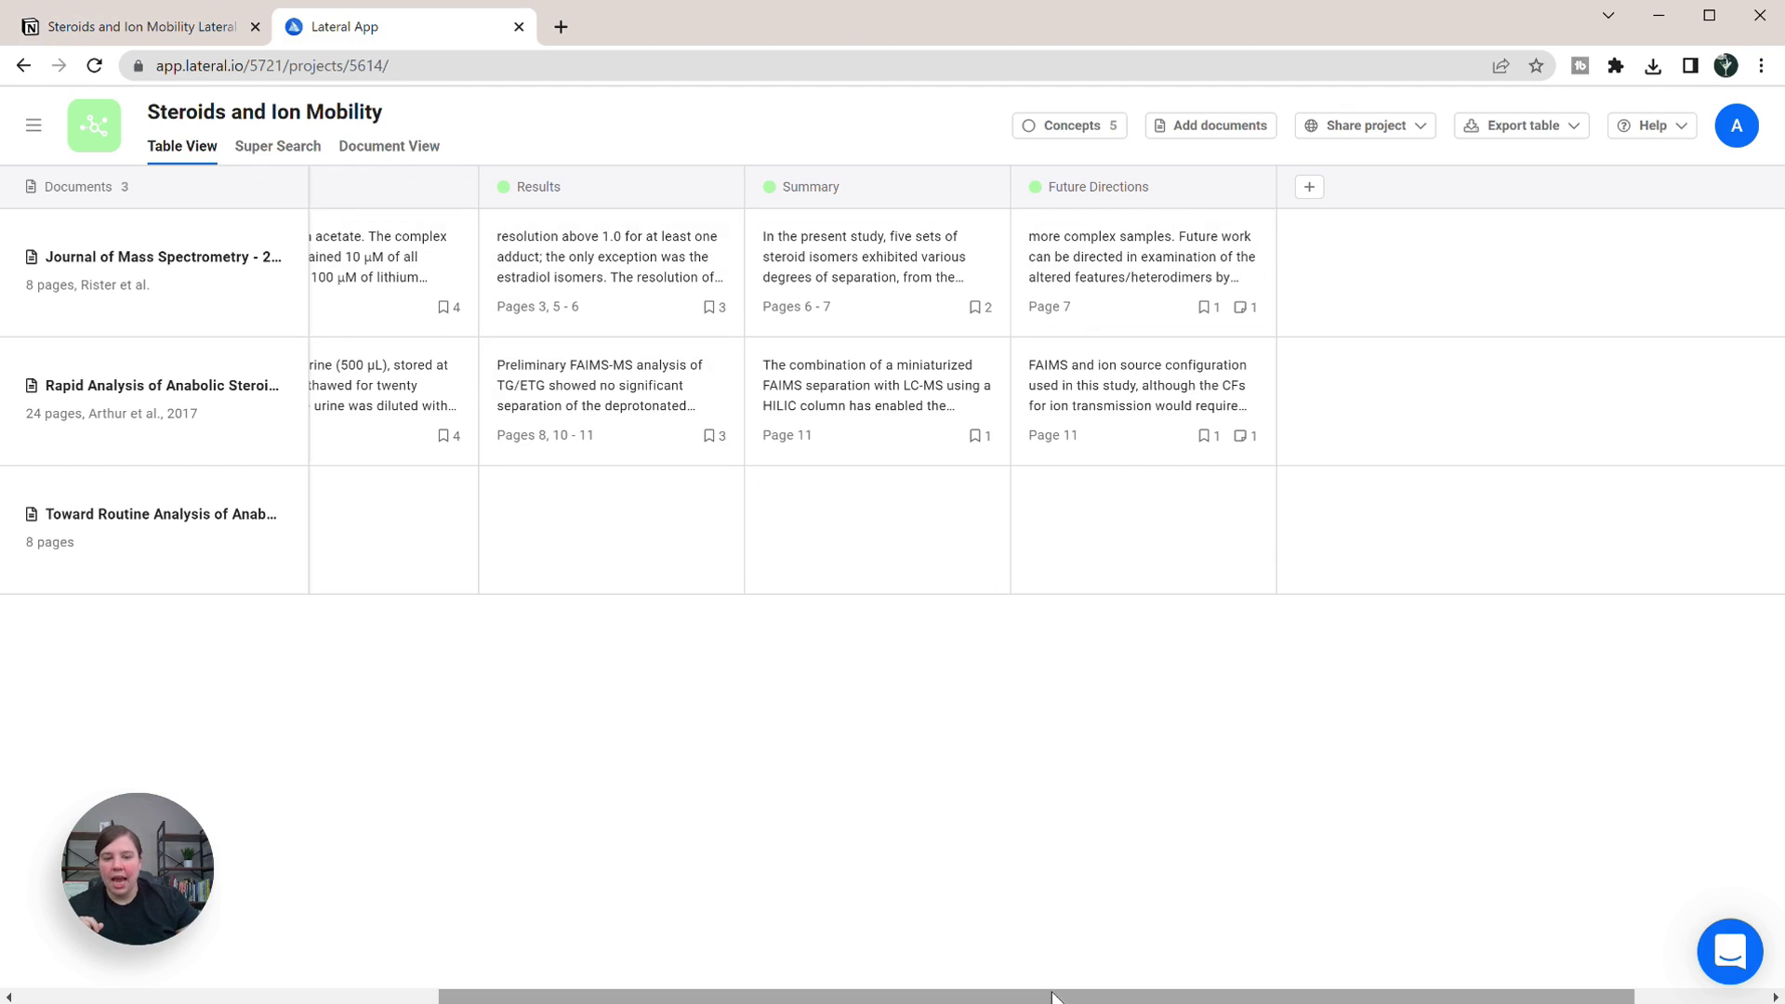
Scroll Lateral's Steroids and Ion Mobility table back to its left edge to review the columns.
drag(1050, 994, 483, 946)
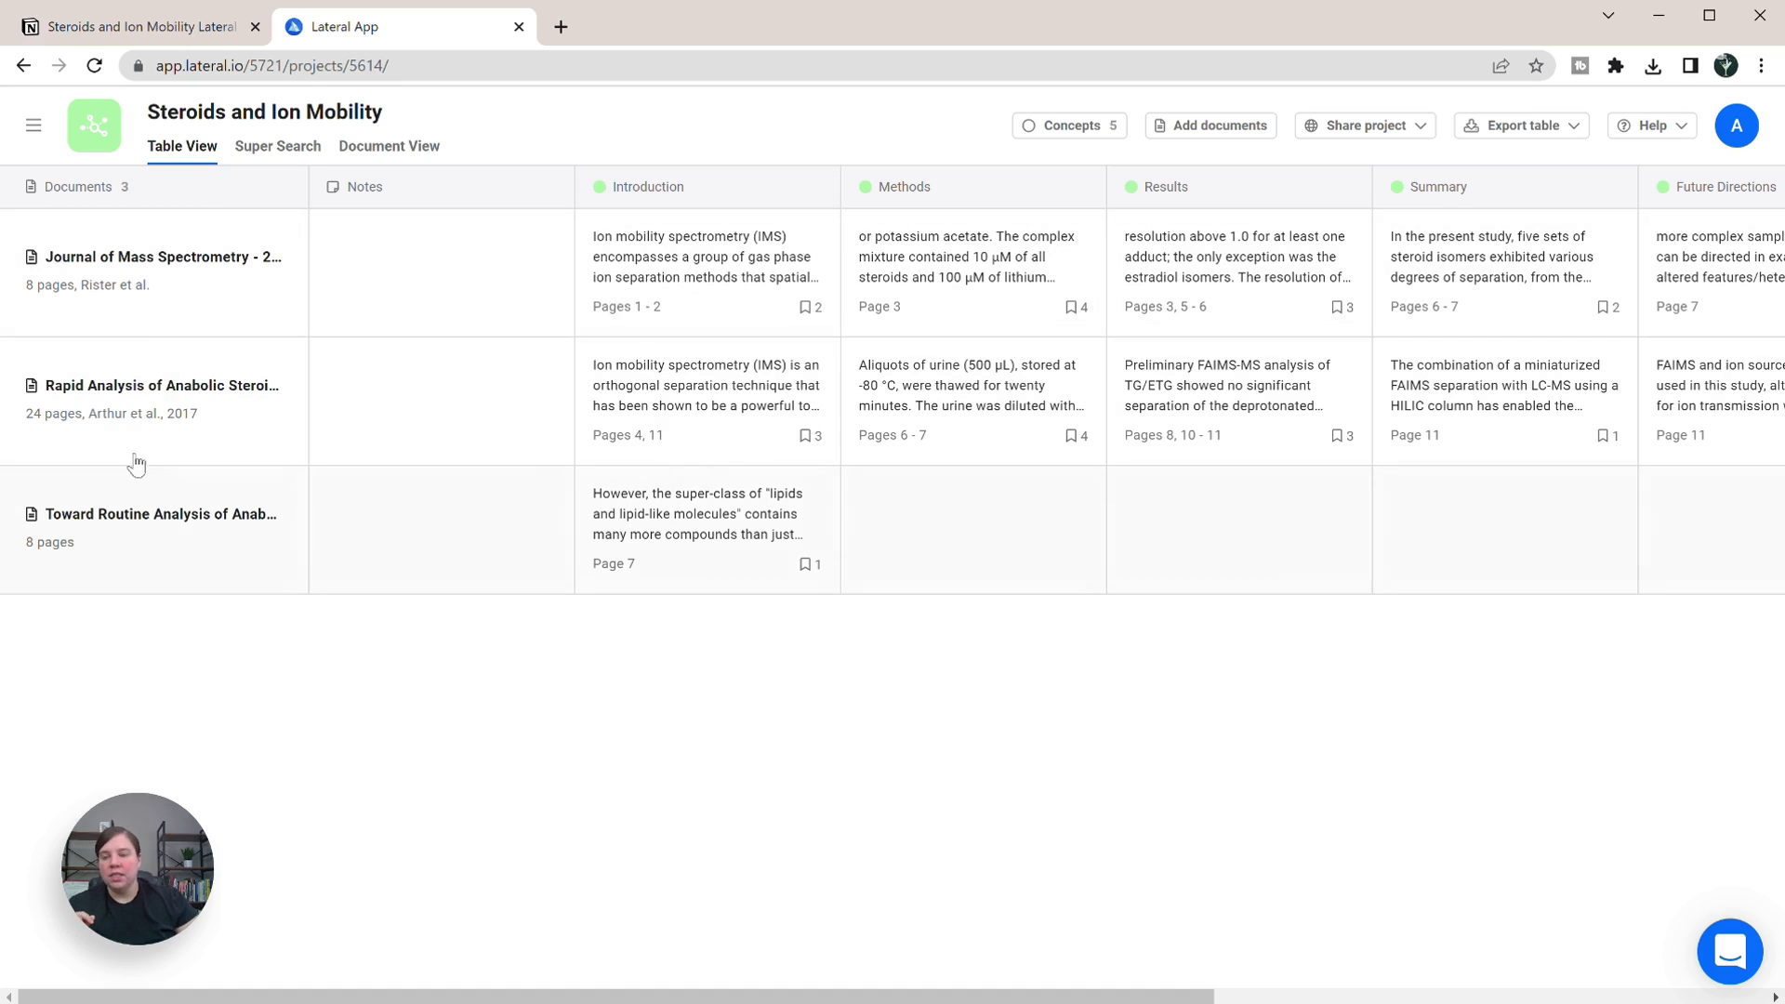
Back in Notion, sub-group the Concept board by Document.
click(131, 26)
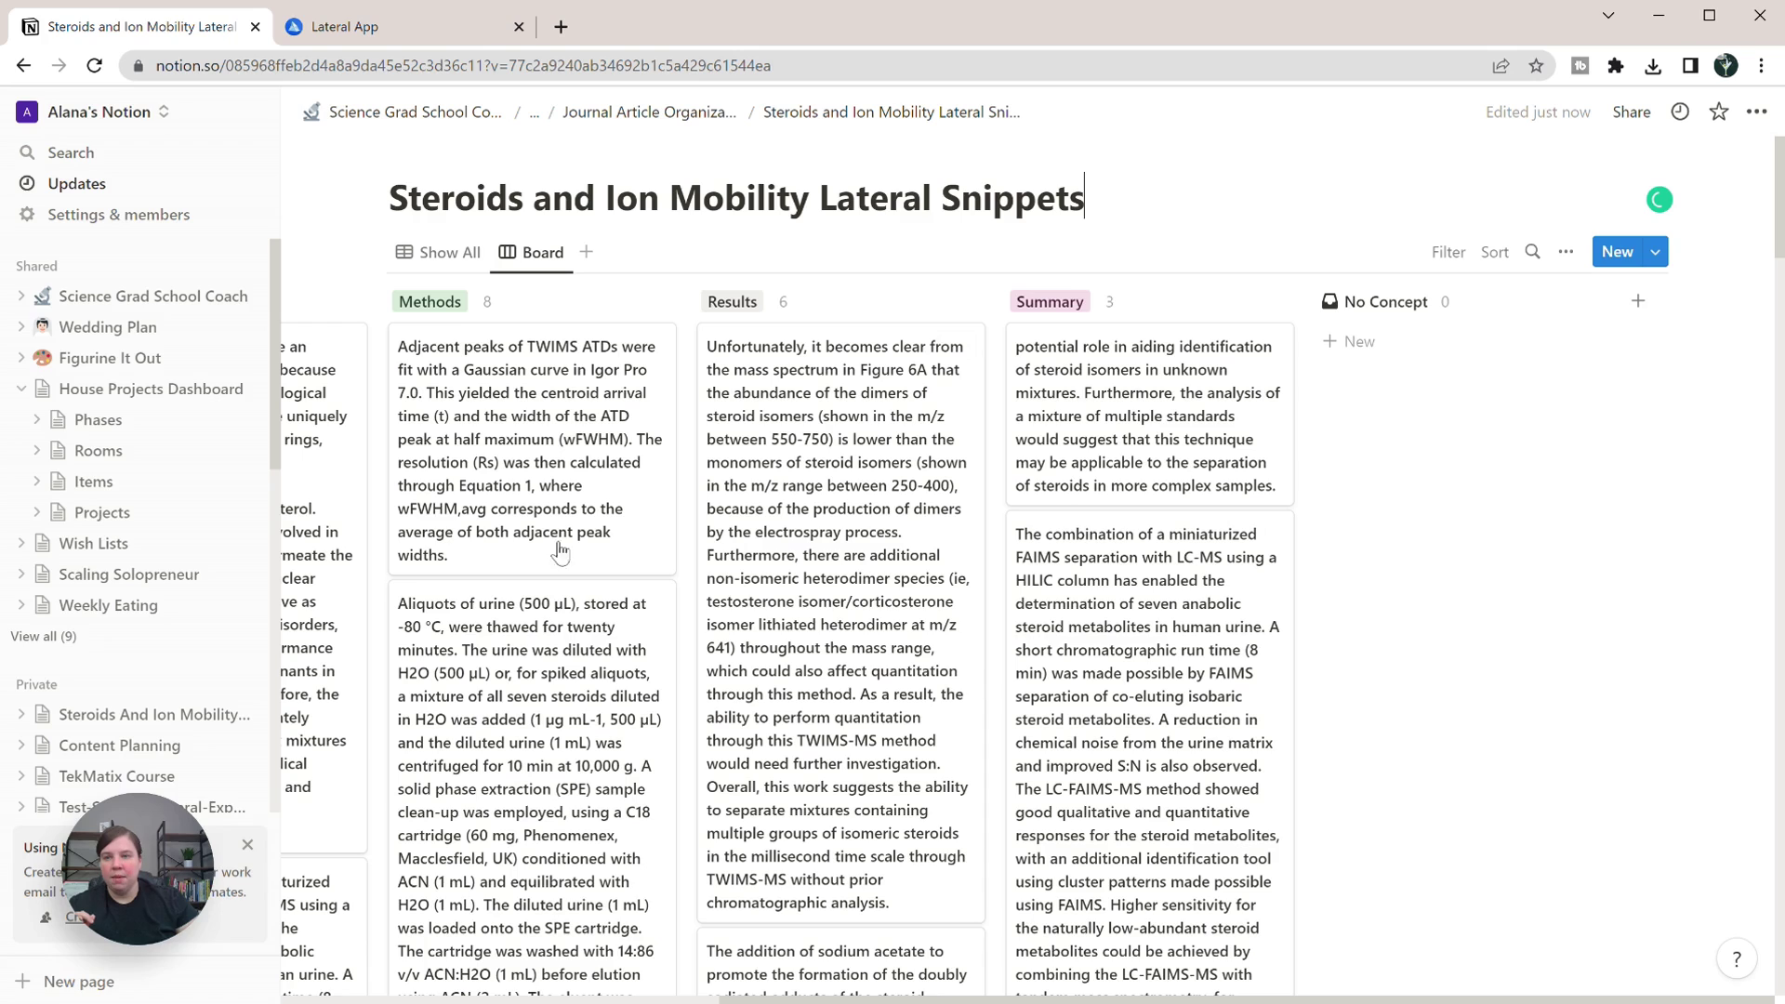
click(1567, 253)
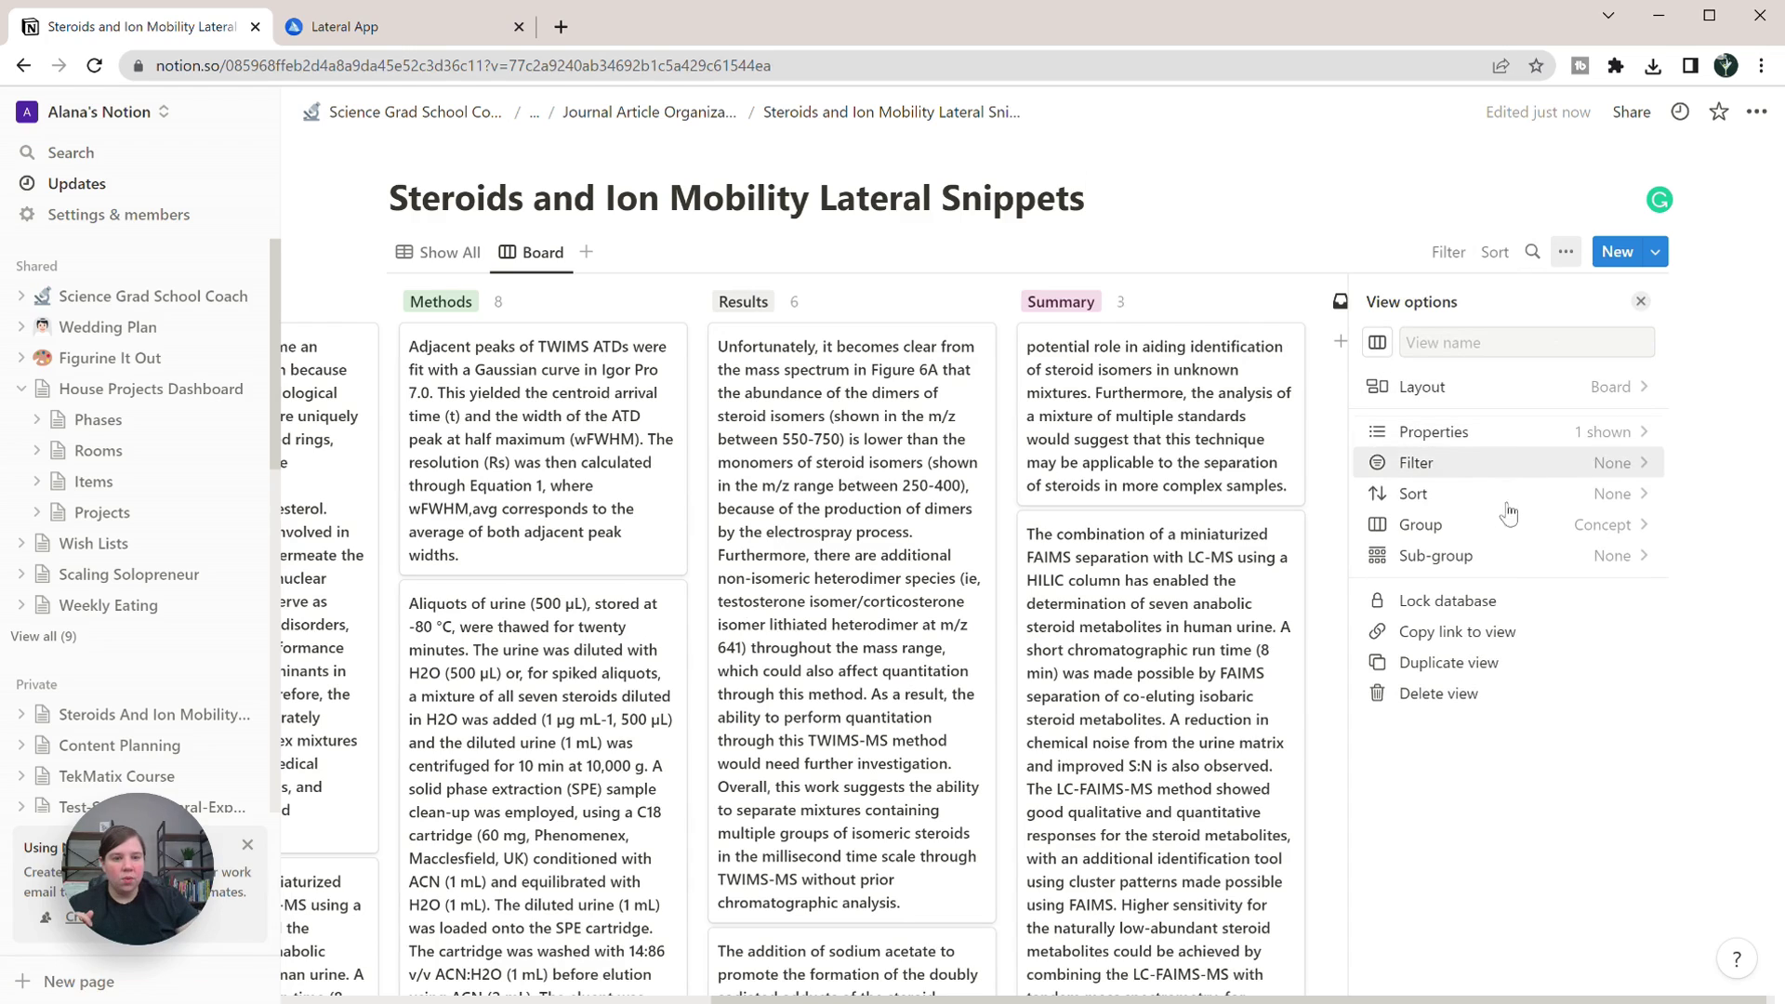
click(1502, 562)
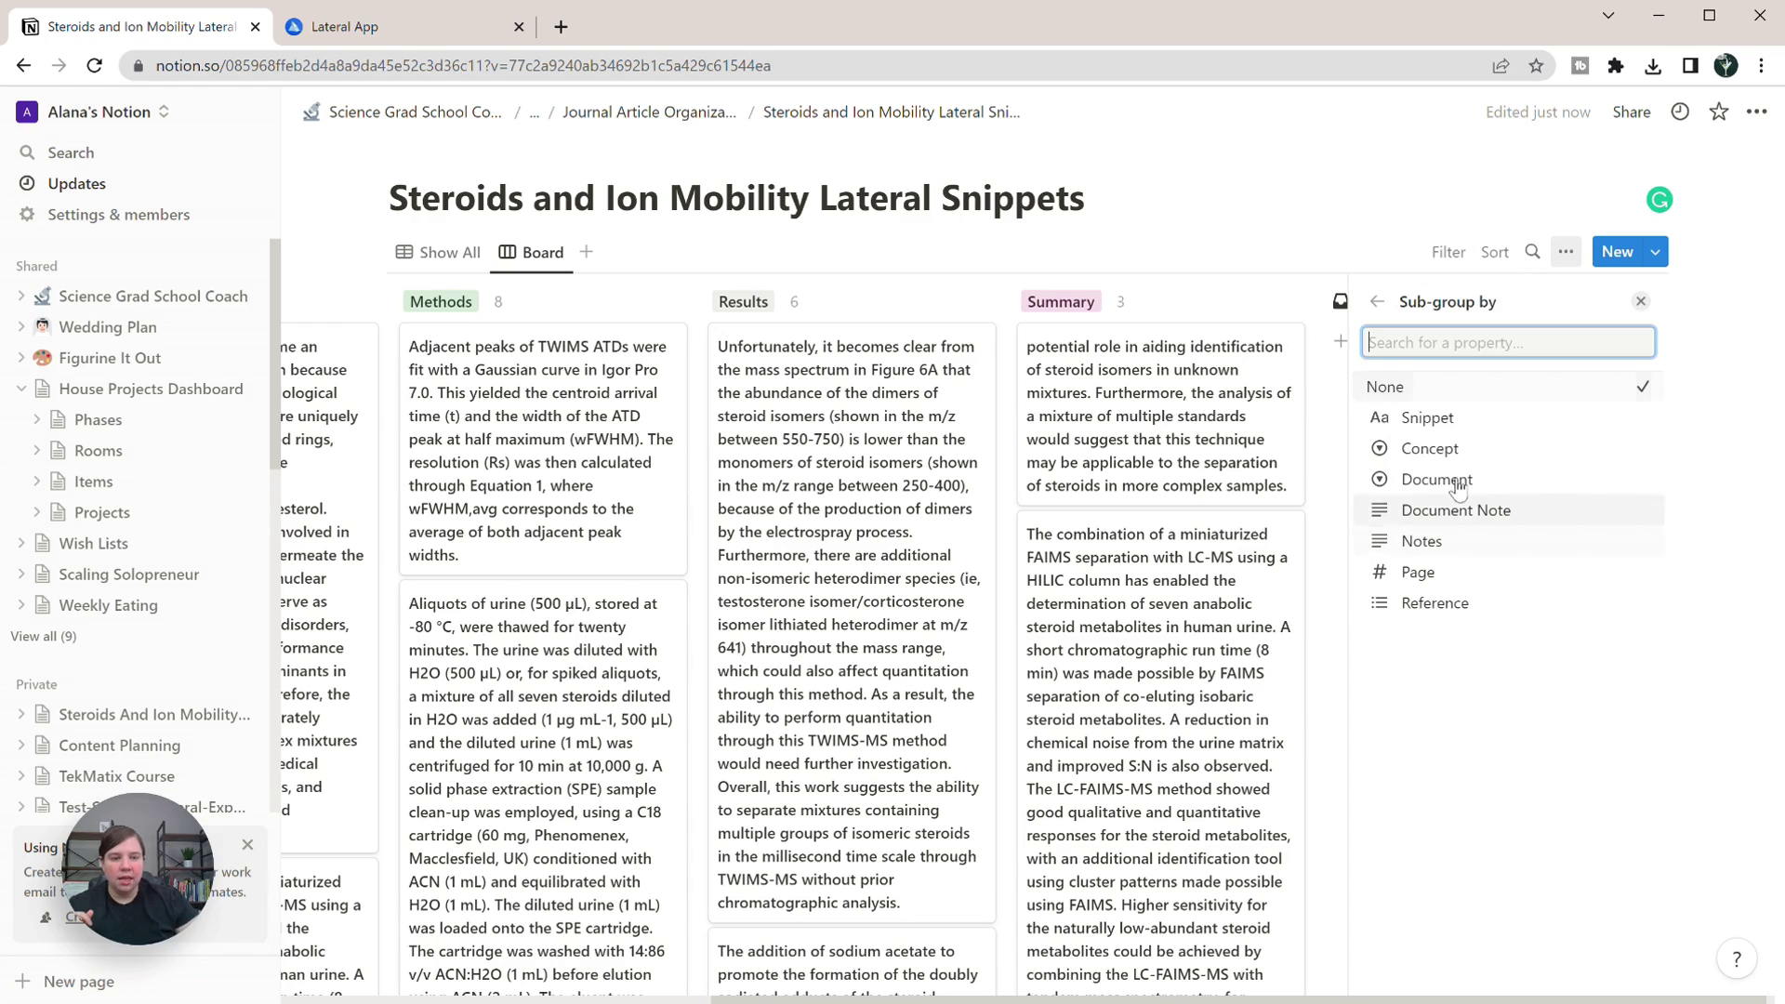
click(1446, 489)
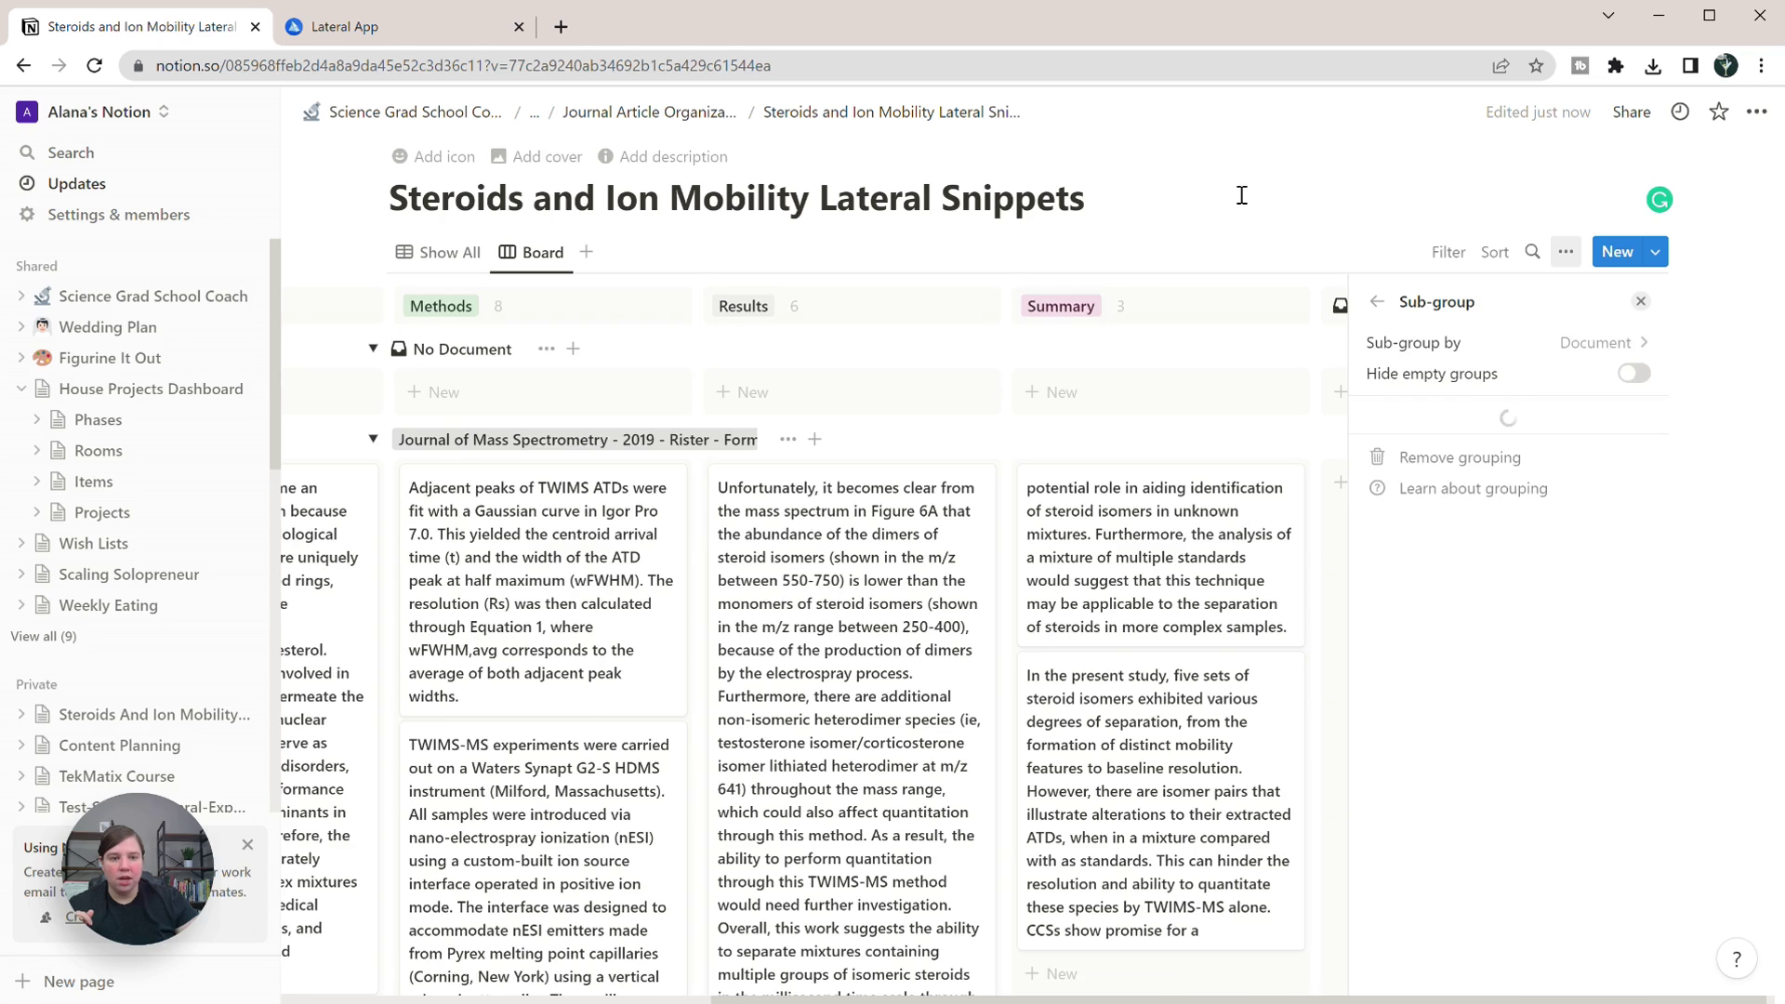
click(1242, 192)
Scroll through the board's per-document rows, such as the 2019 Rister paper and Rapid Analysis.
drag(1273, 995, 625, 986)
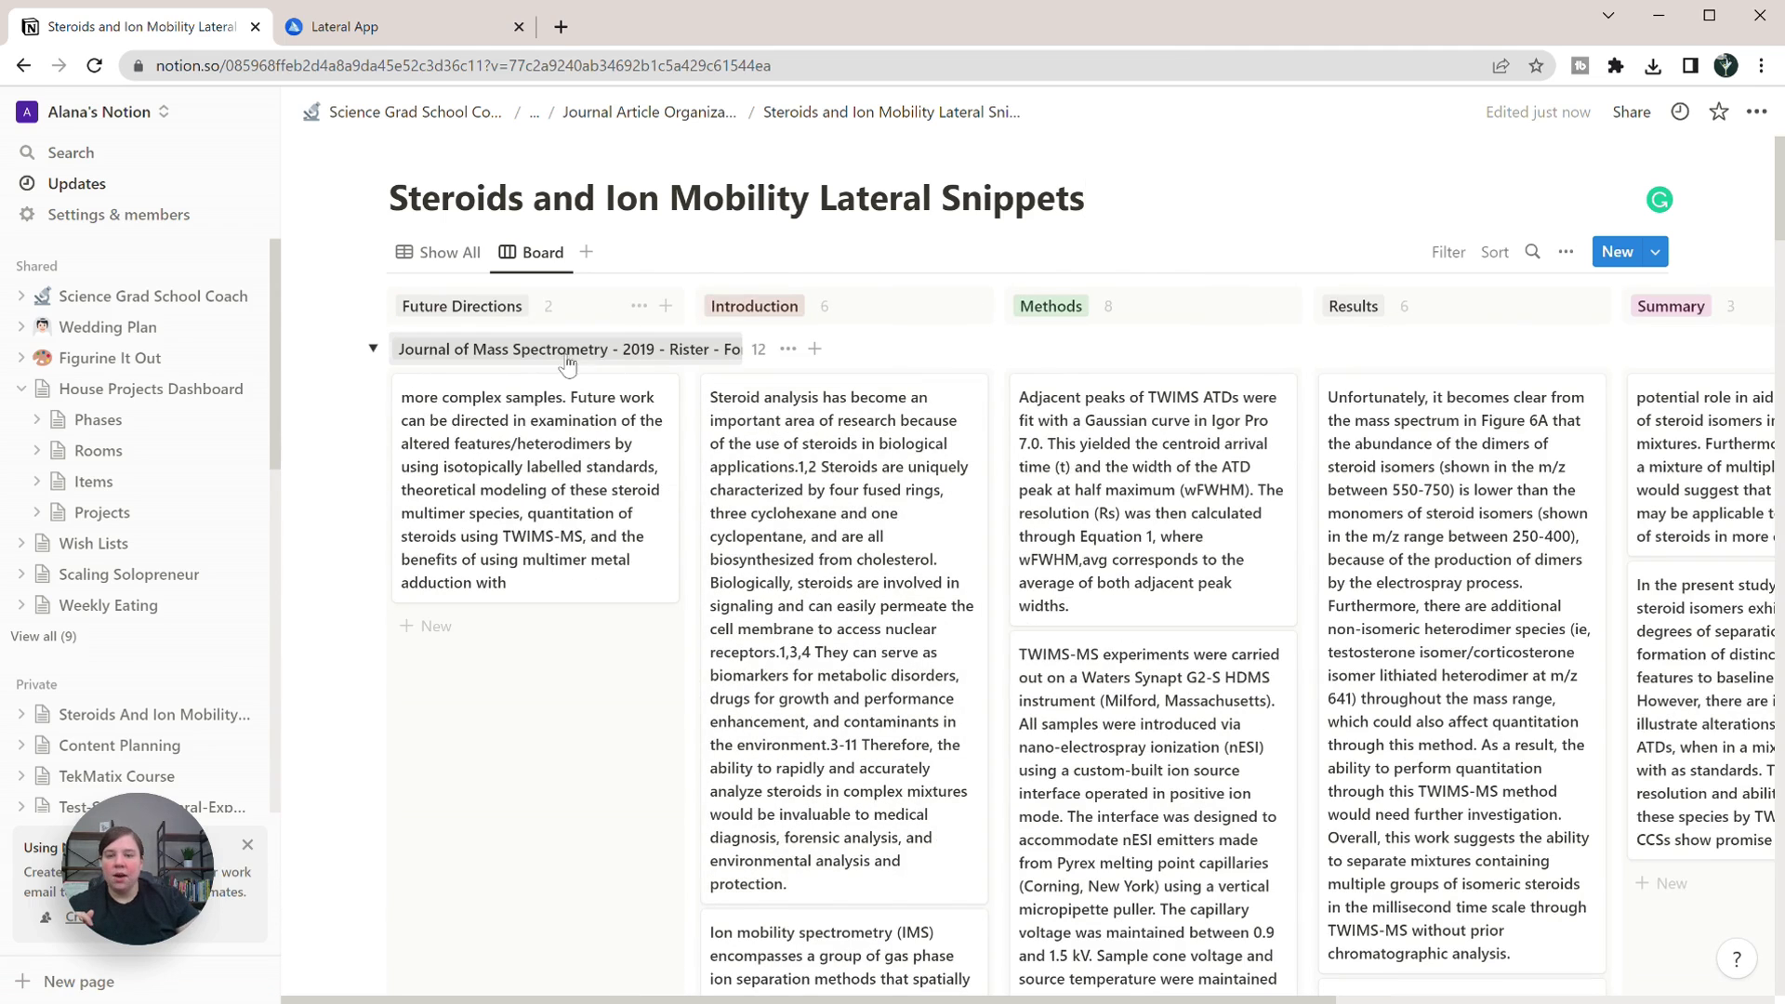
scroll(697, 400, down, 10)
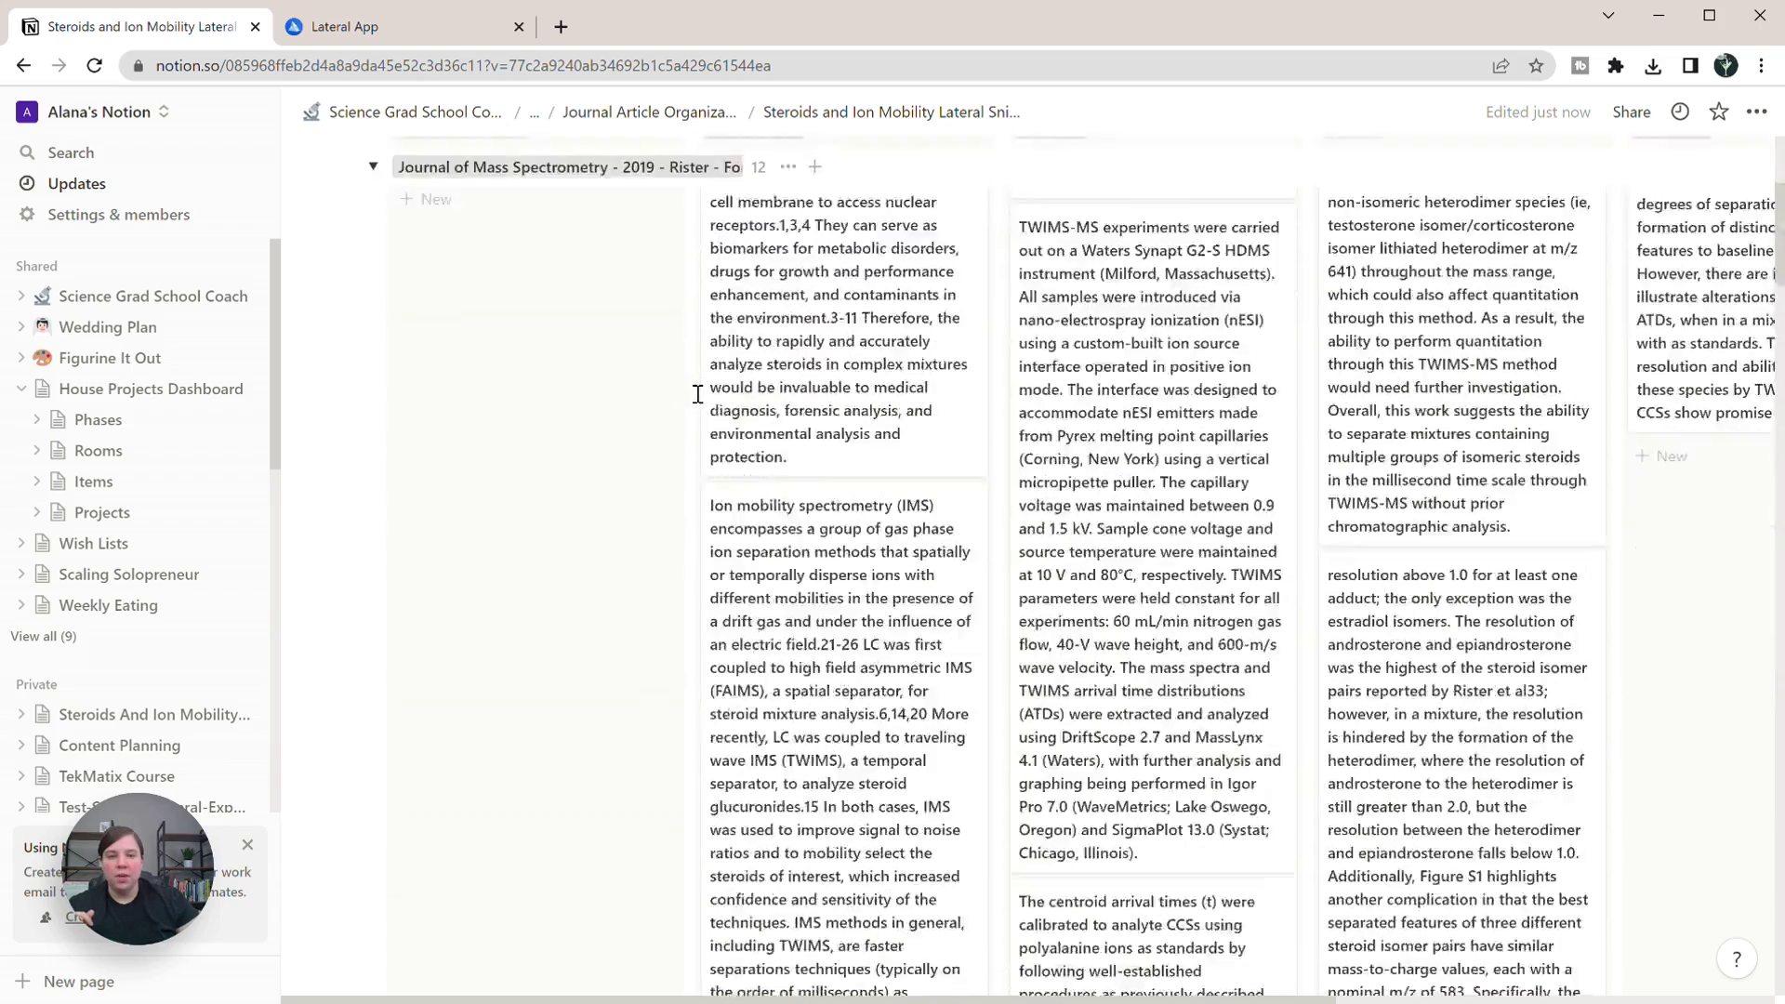
scroll(699, 400, down, 10)
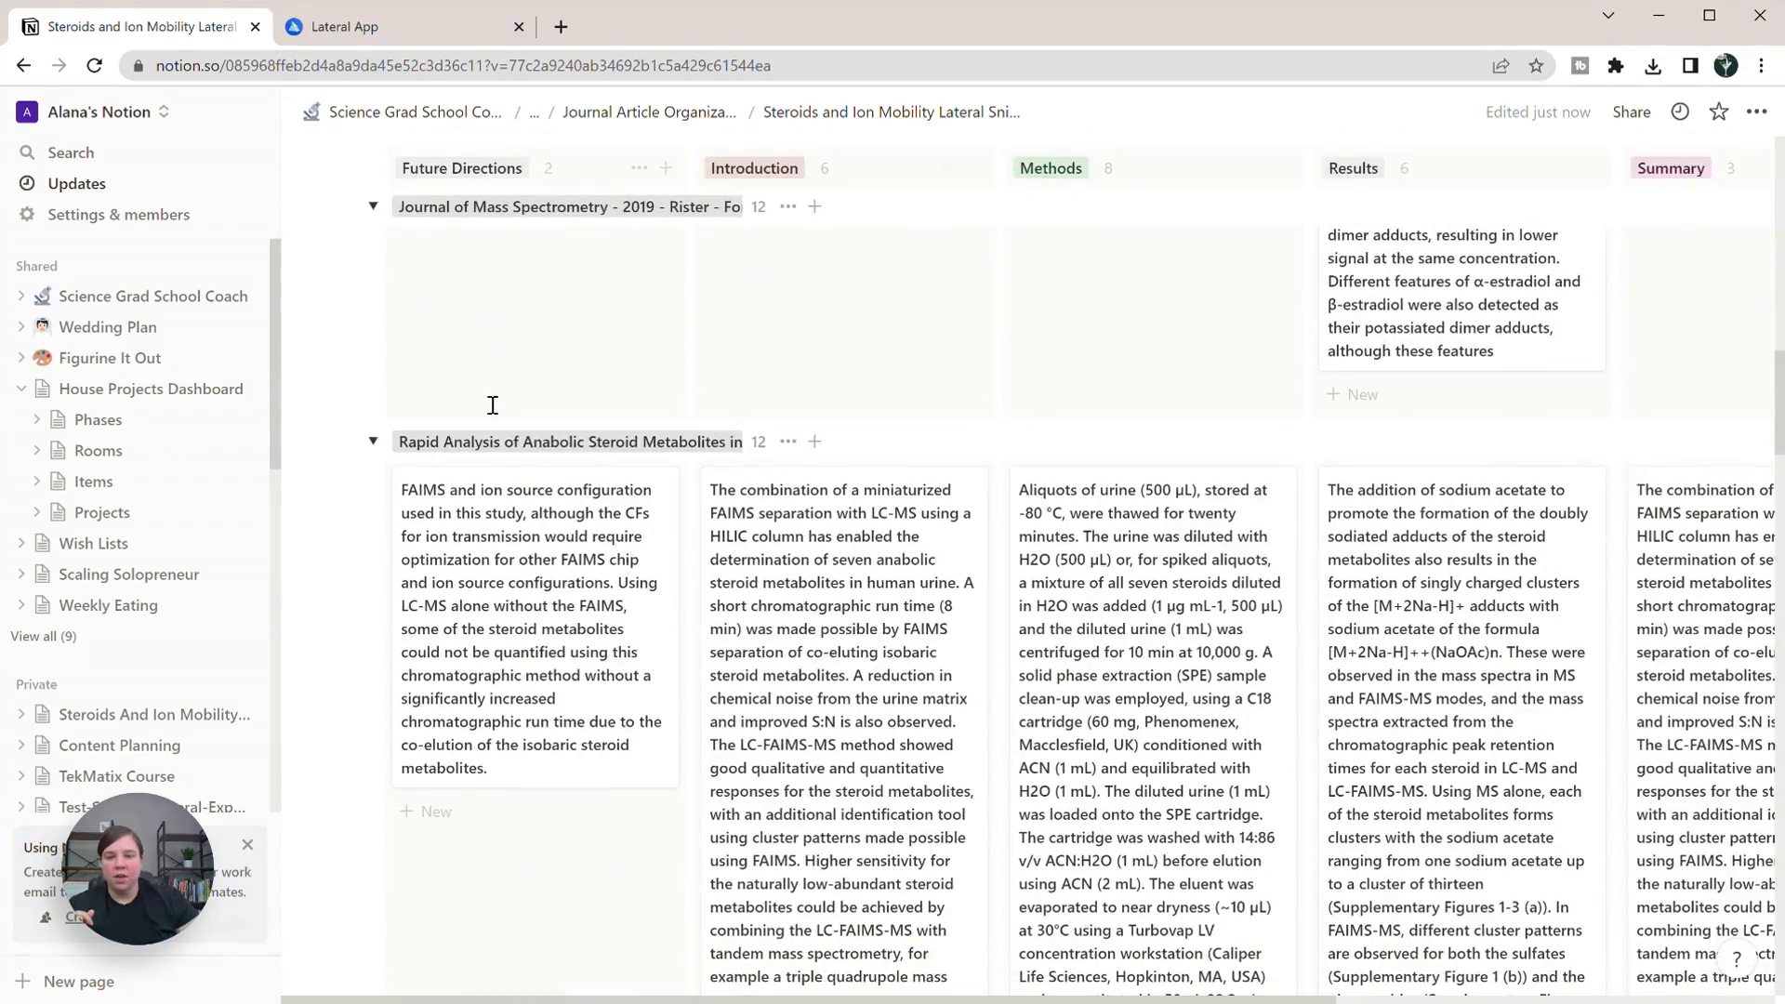
scroll(557, 437, down, 5)
scroll(577, 456, up, 4)
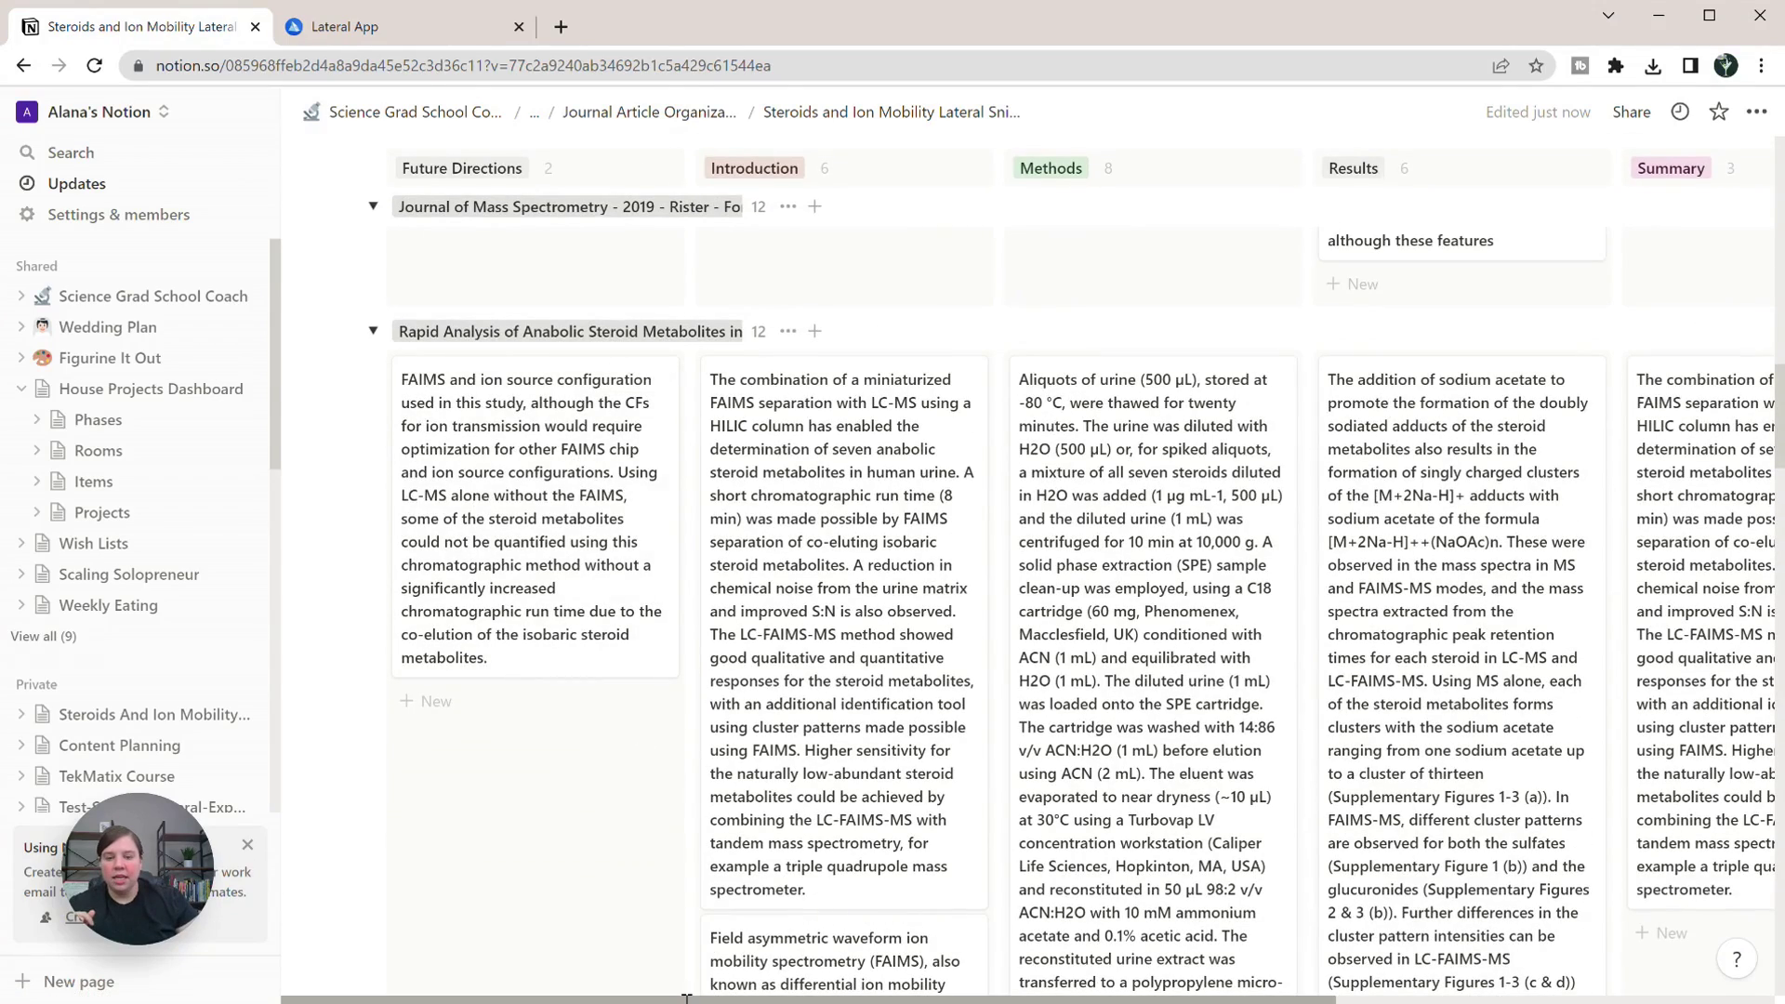
drag(744, 998, 1180, 999)
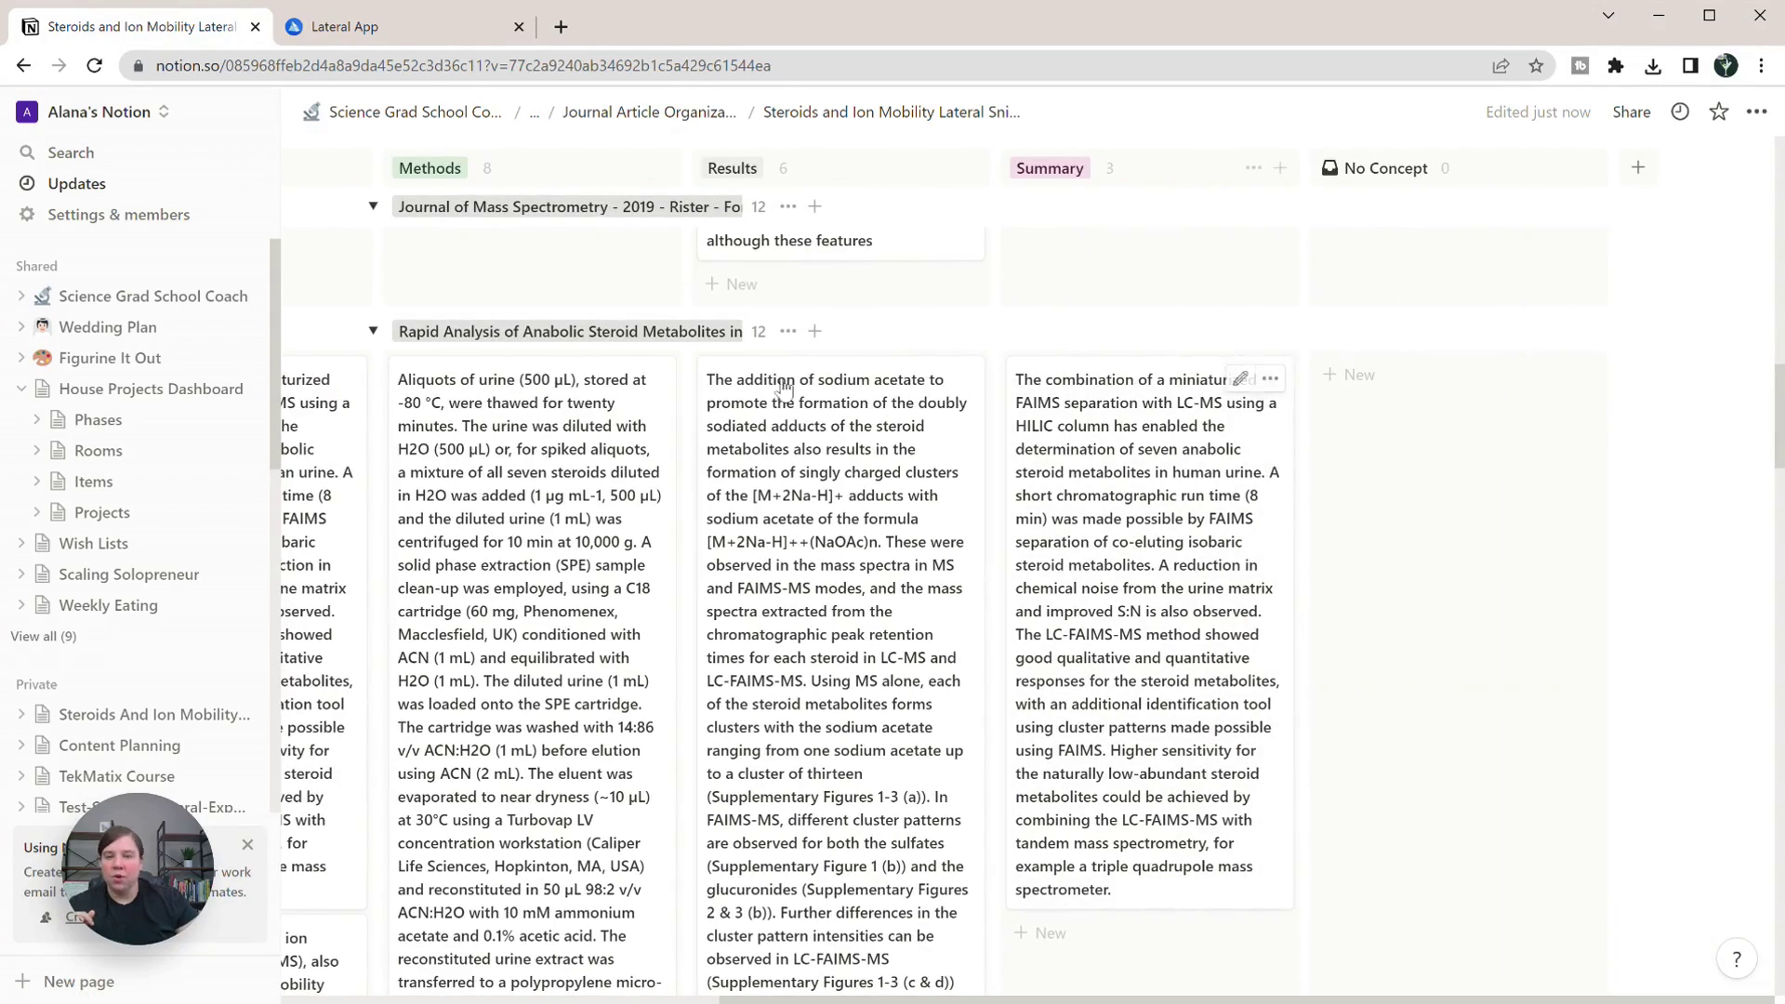
scroll(744, 511, up, 10)
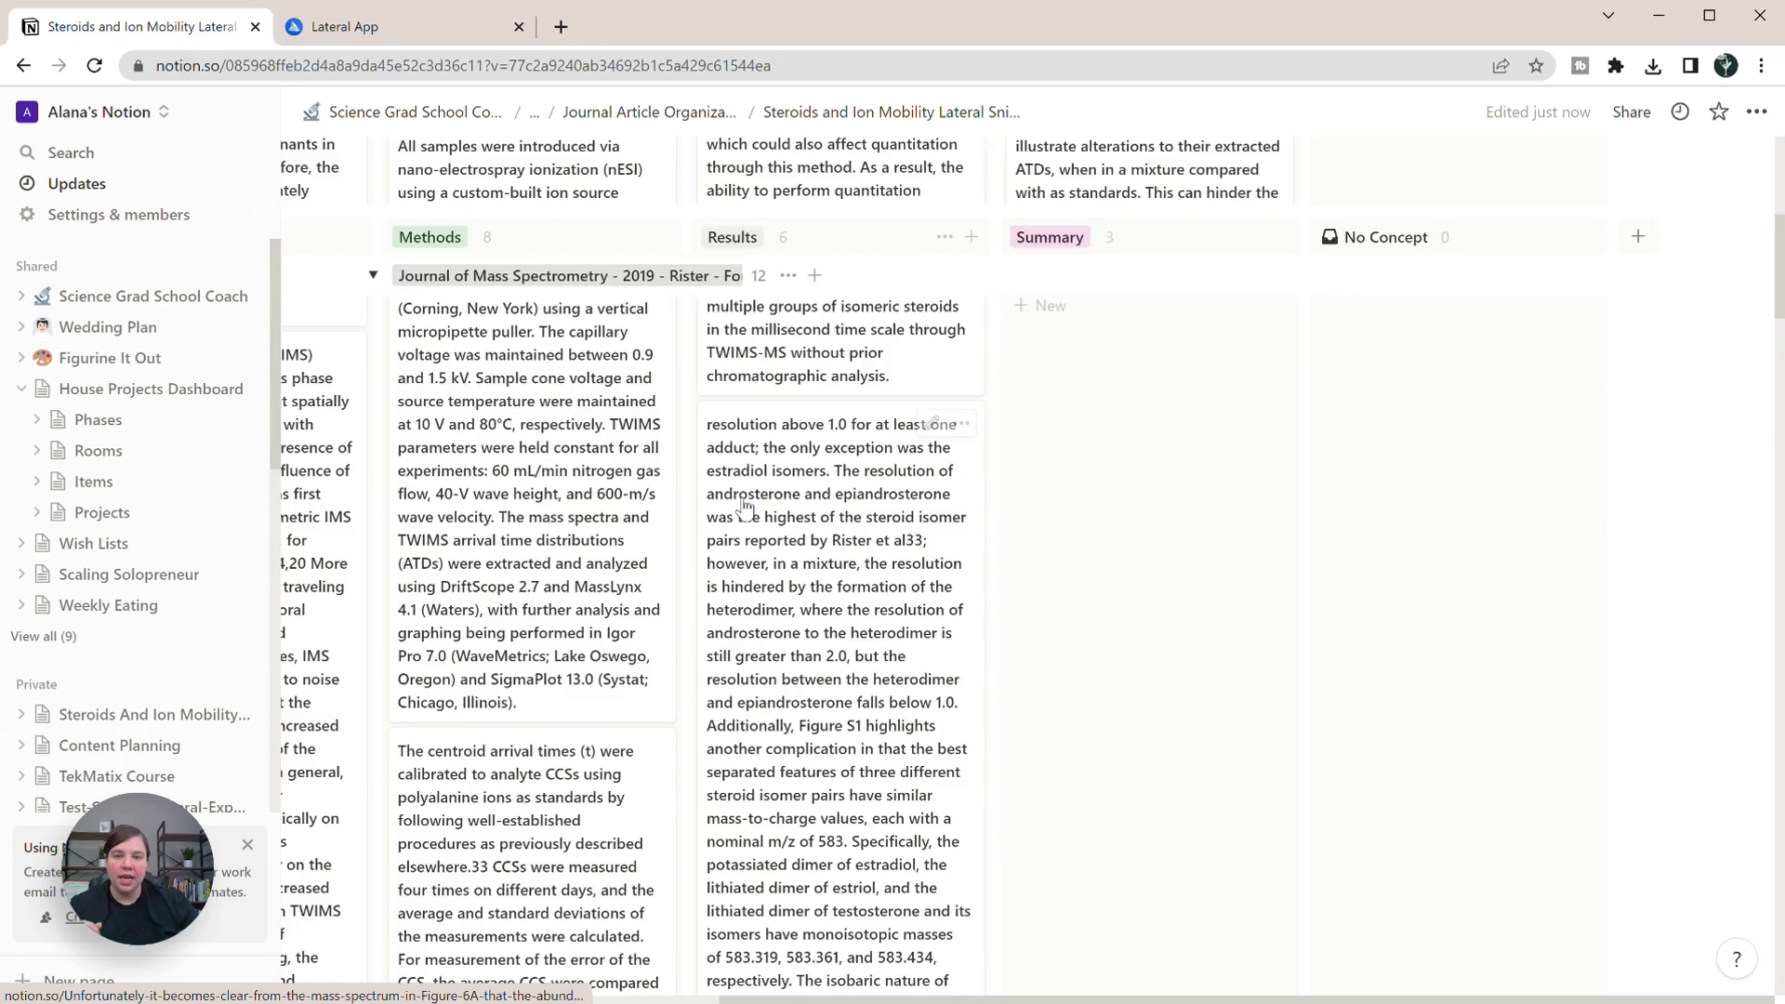
drag(1406, 997, 967, 997)
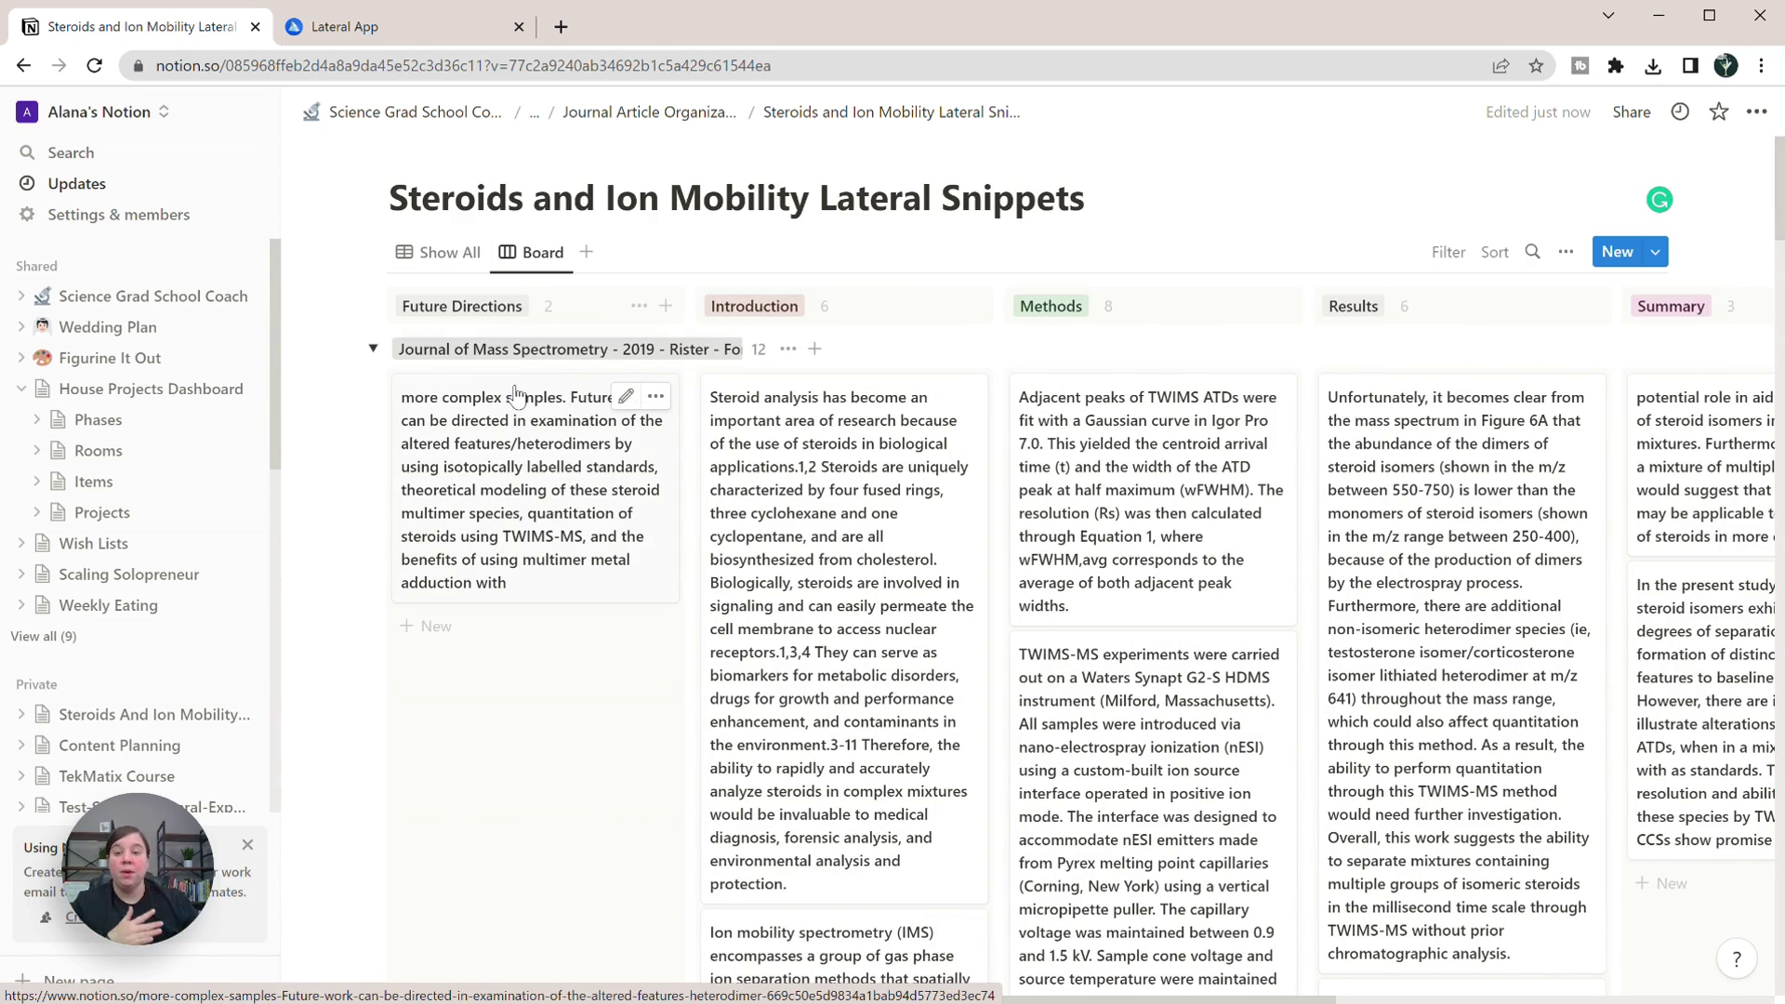
Move the Future Directions group below Summary and compare the column order with Lateral.
click(1565, 252)
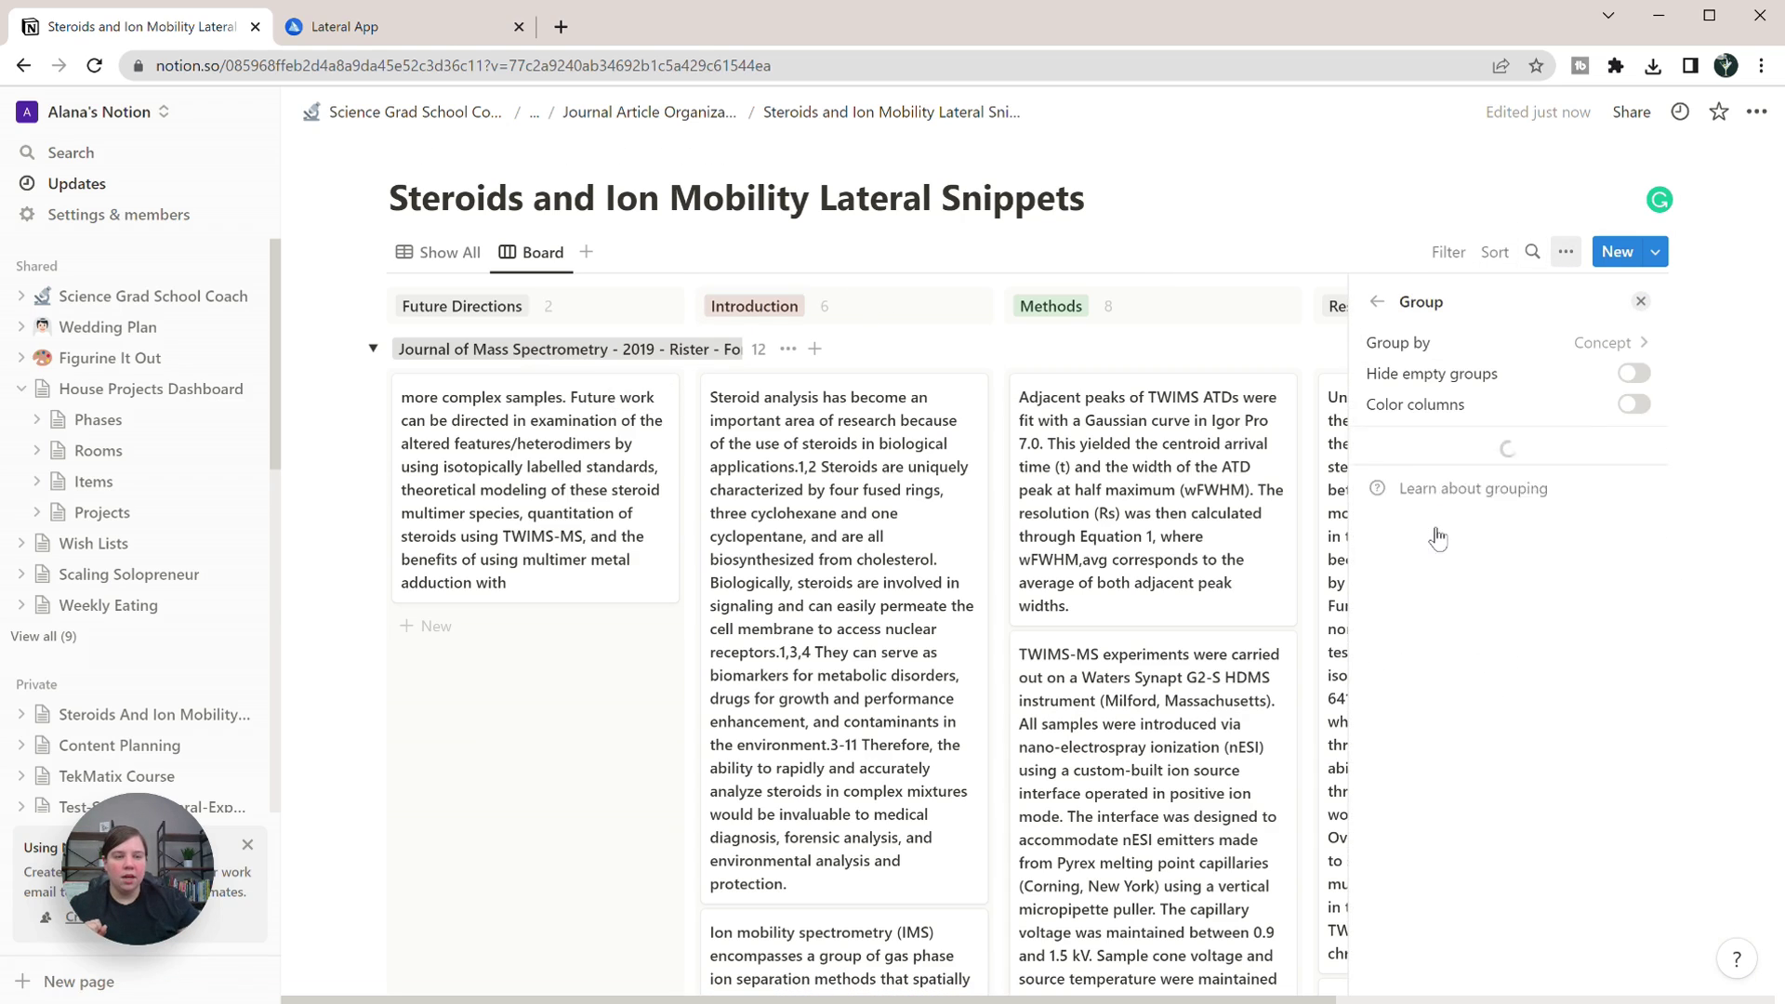
drag(1371, 489, 1370, 613)
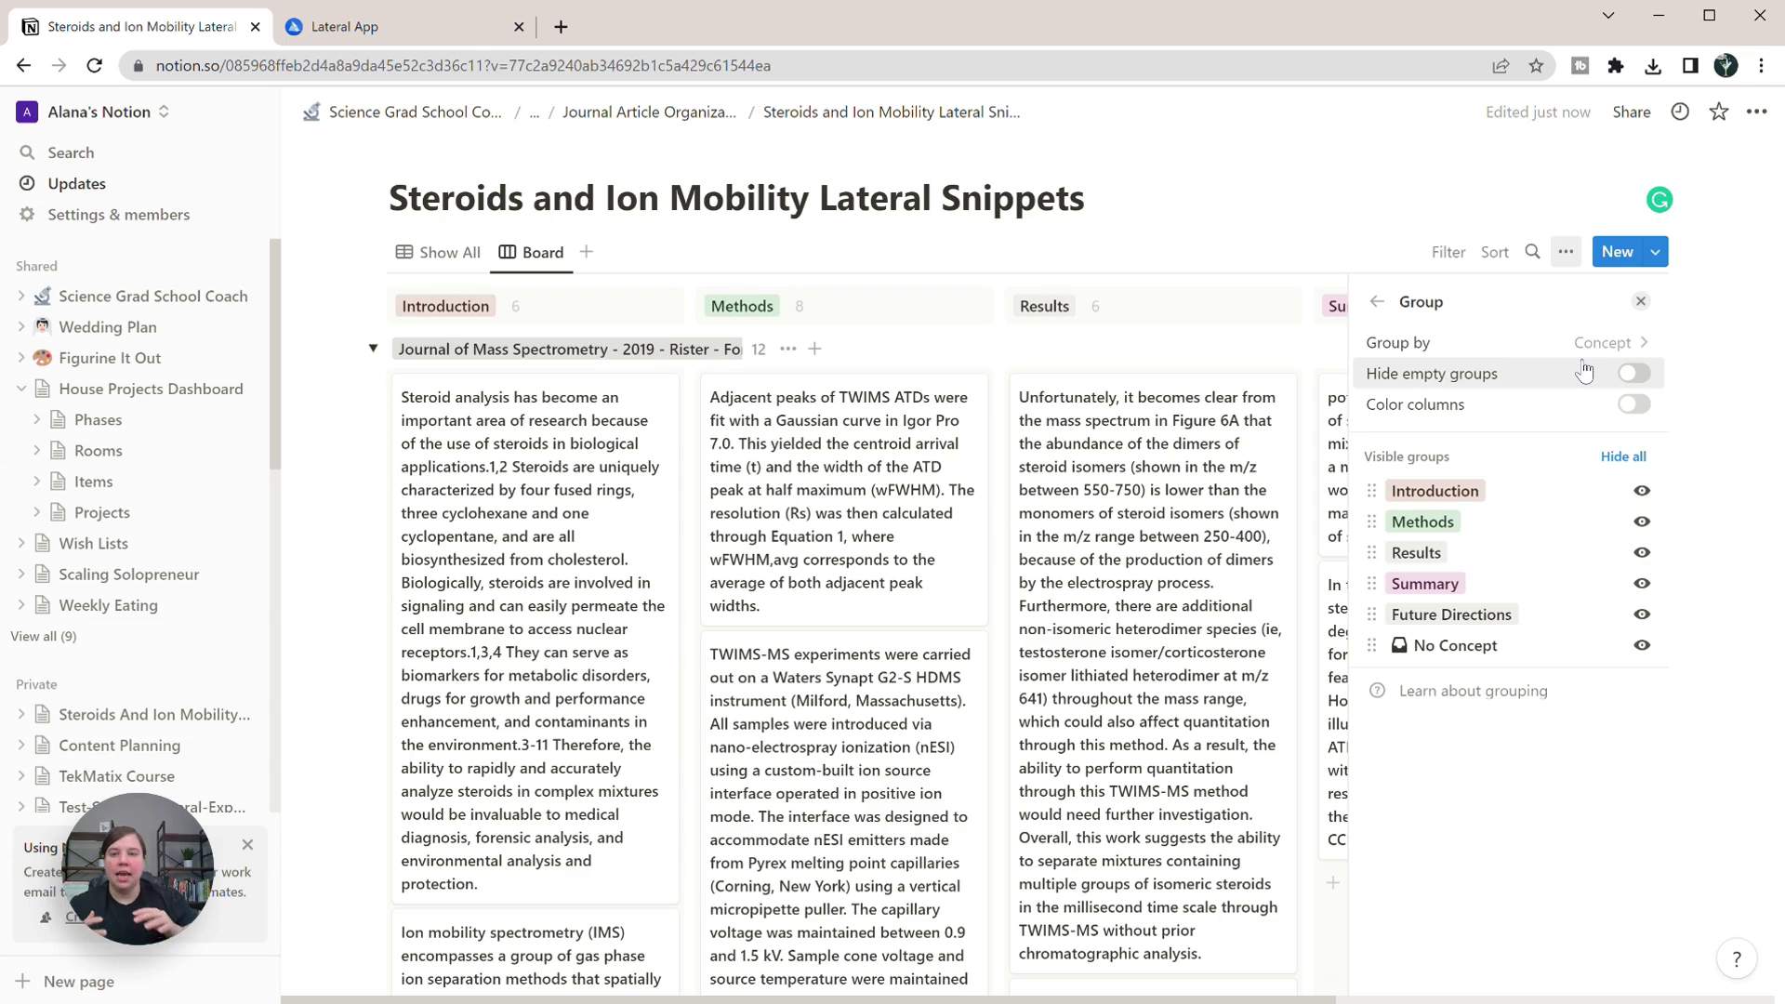
click(1291, 174)
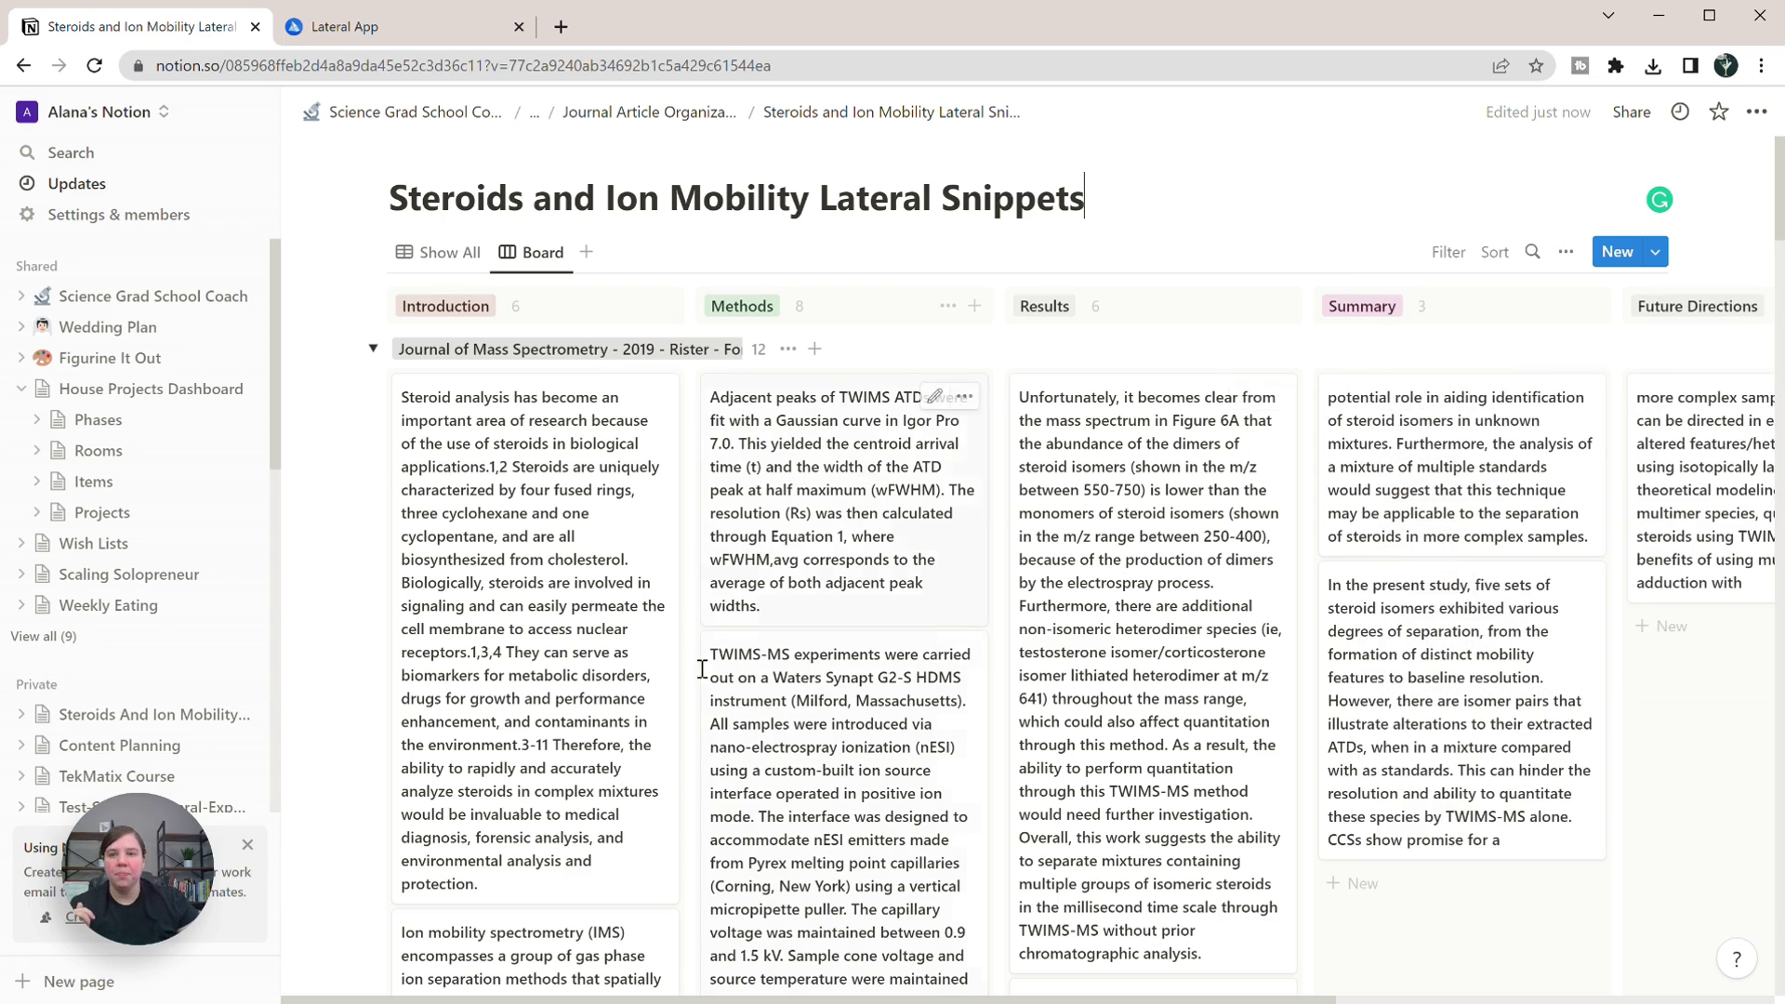
scroll(1258, 958, right, 6)
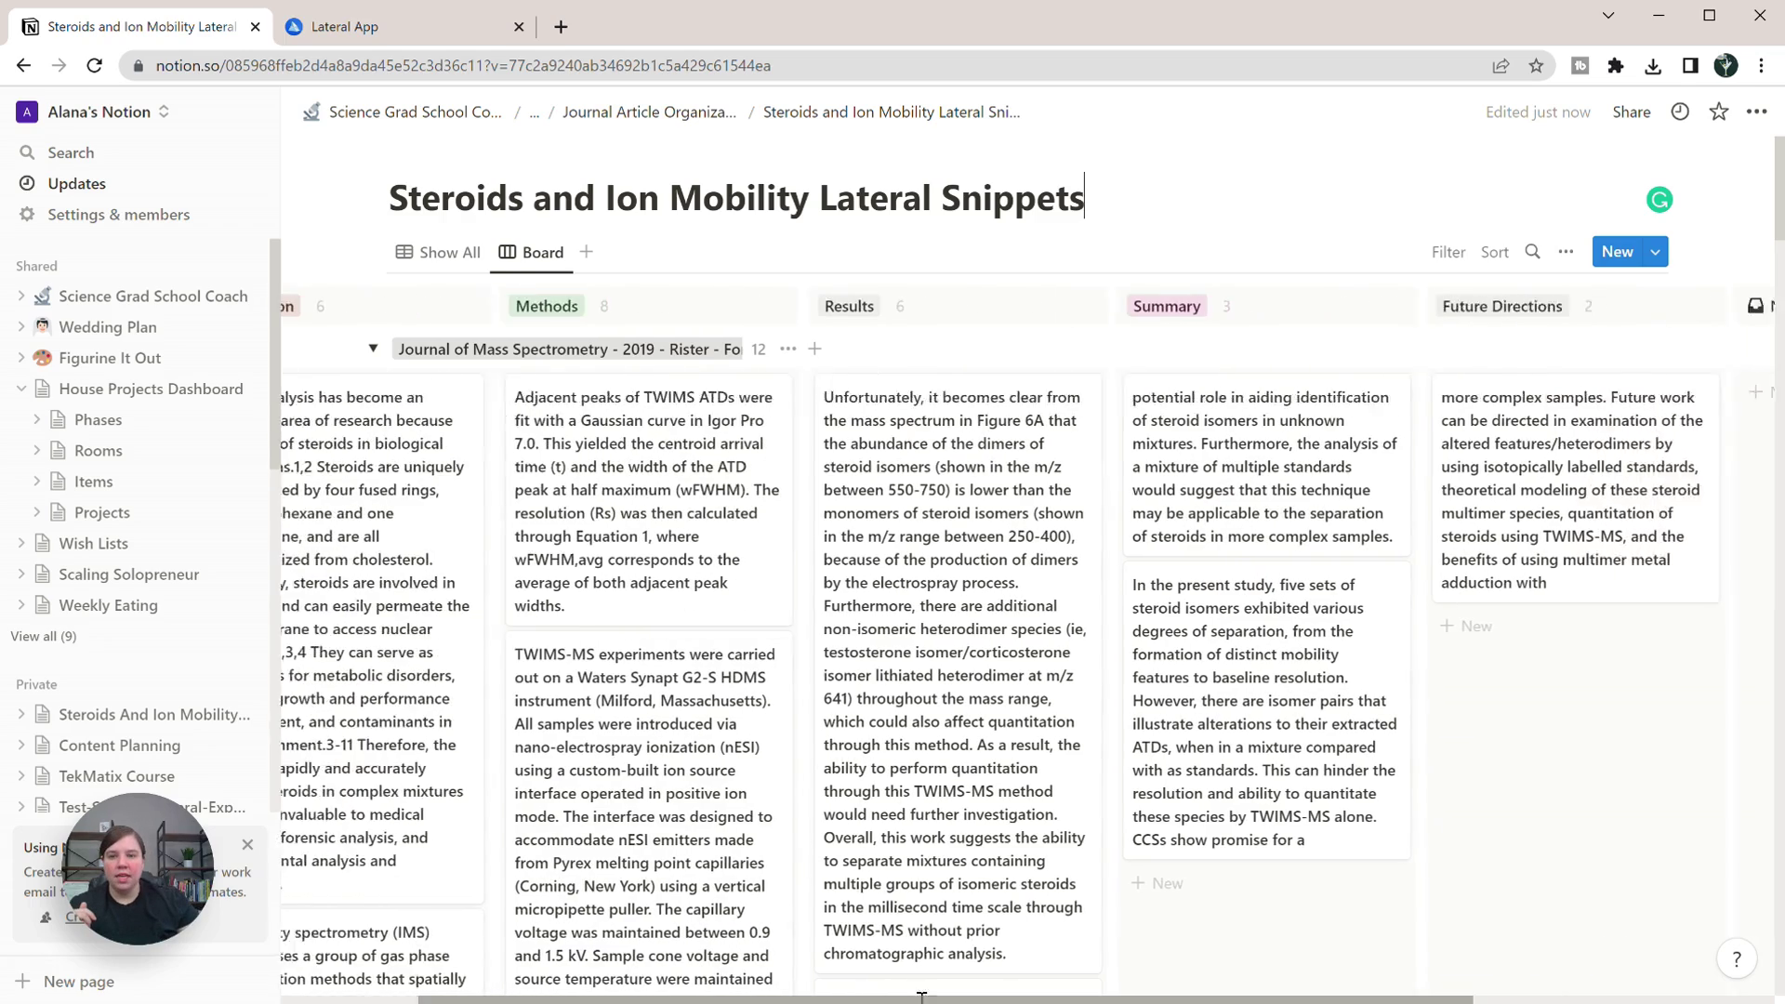
scroll(1122, 957, left, 6)
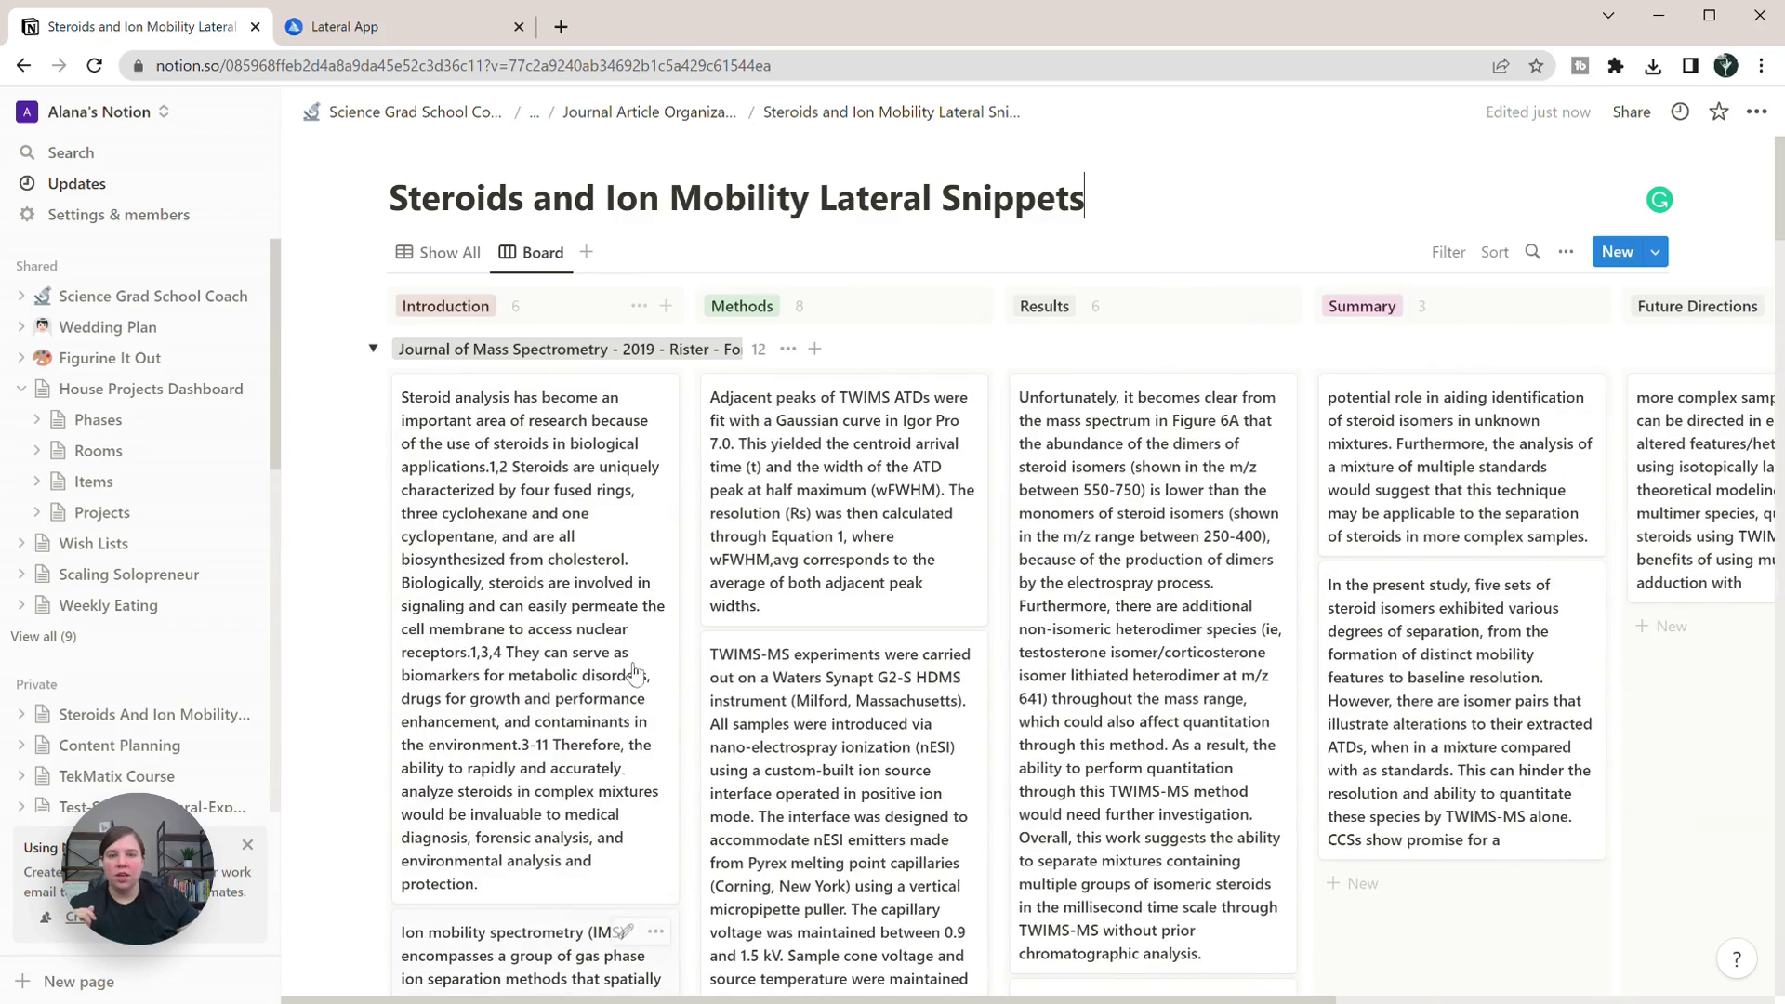
scroll(1137, 474, down, 7)
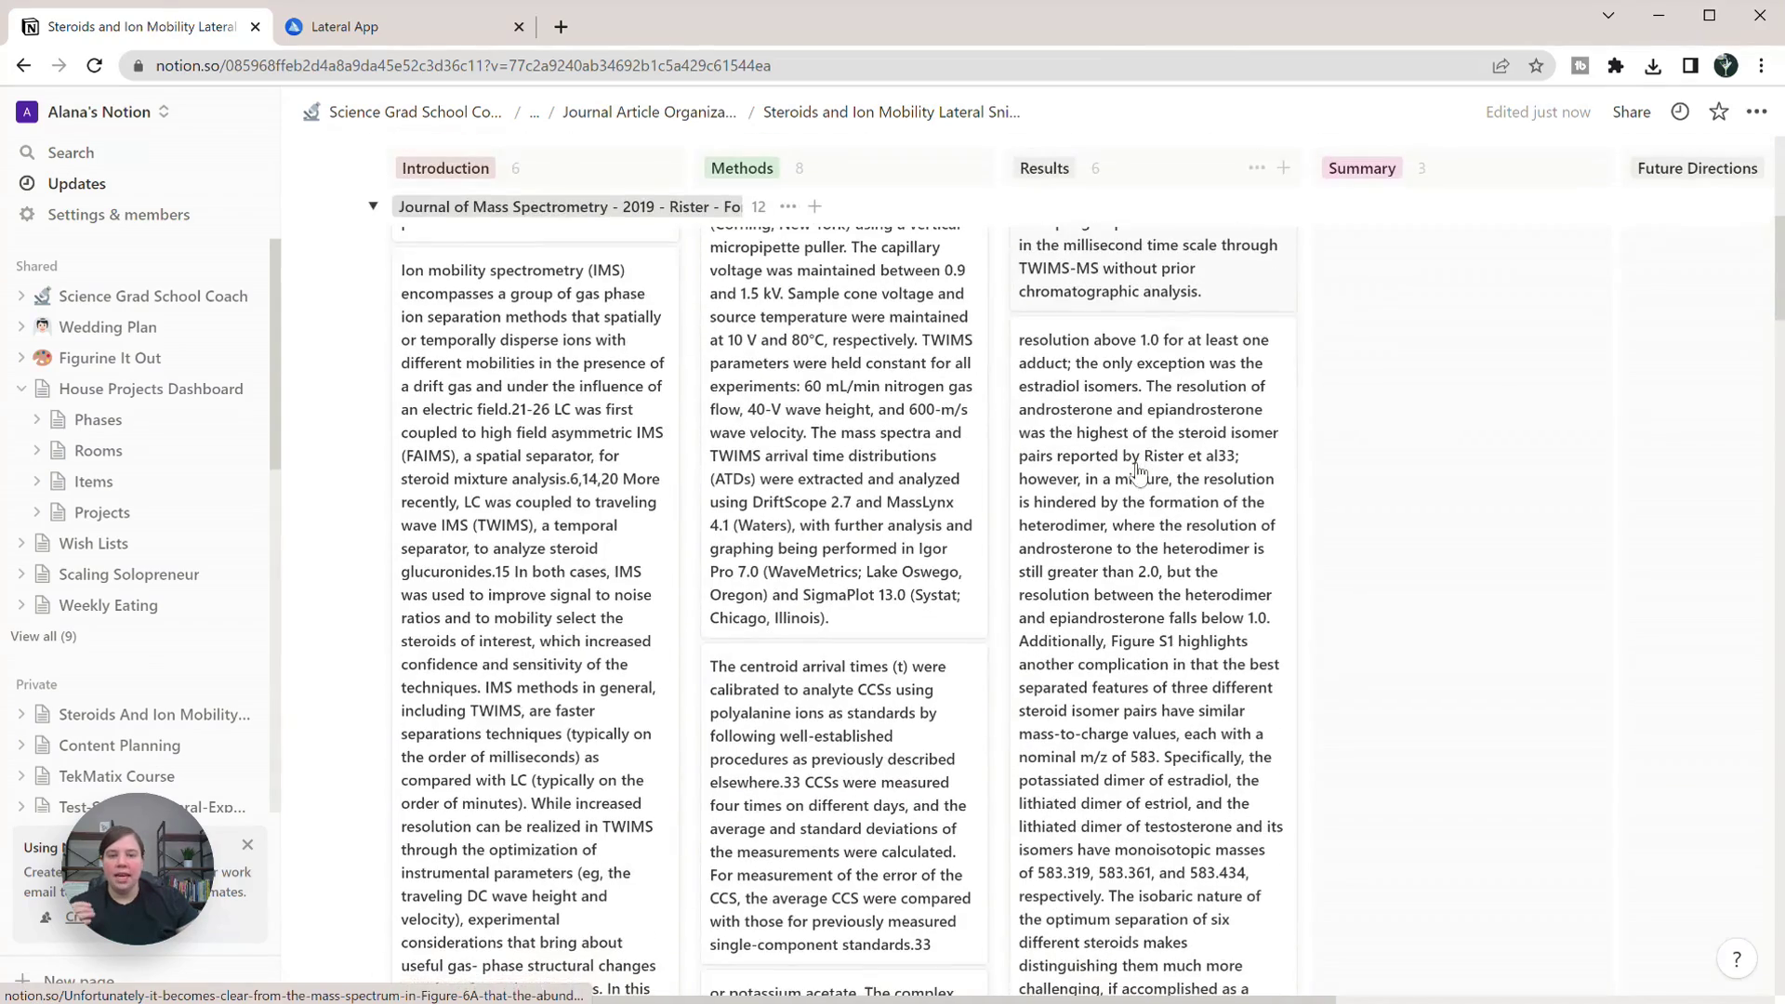
click(398, 15)
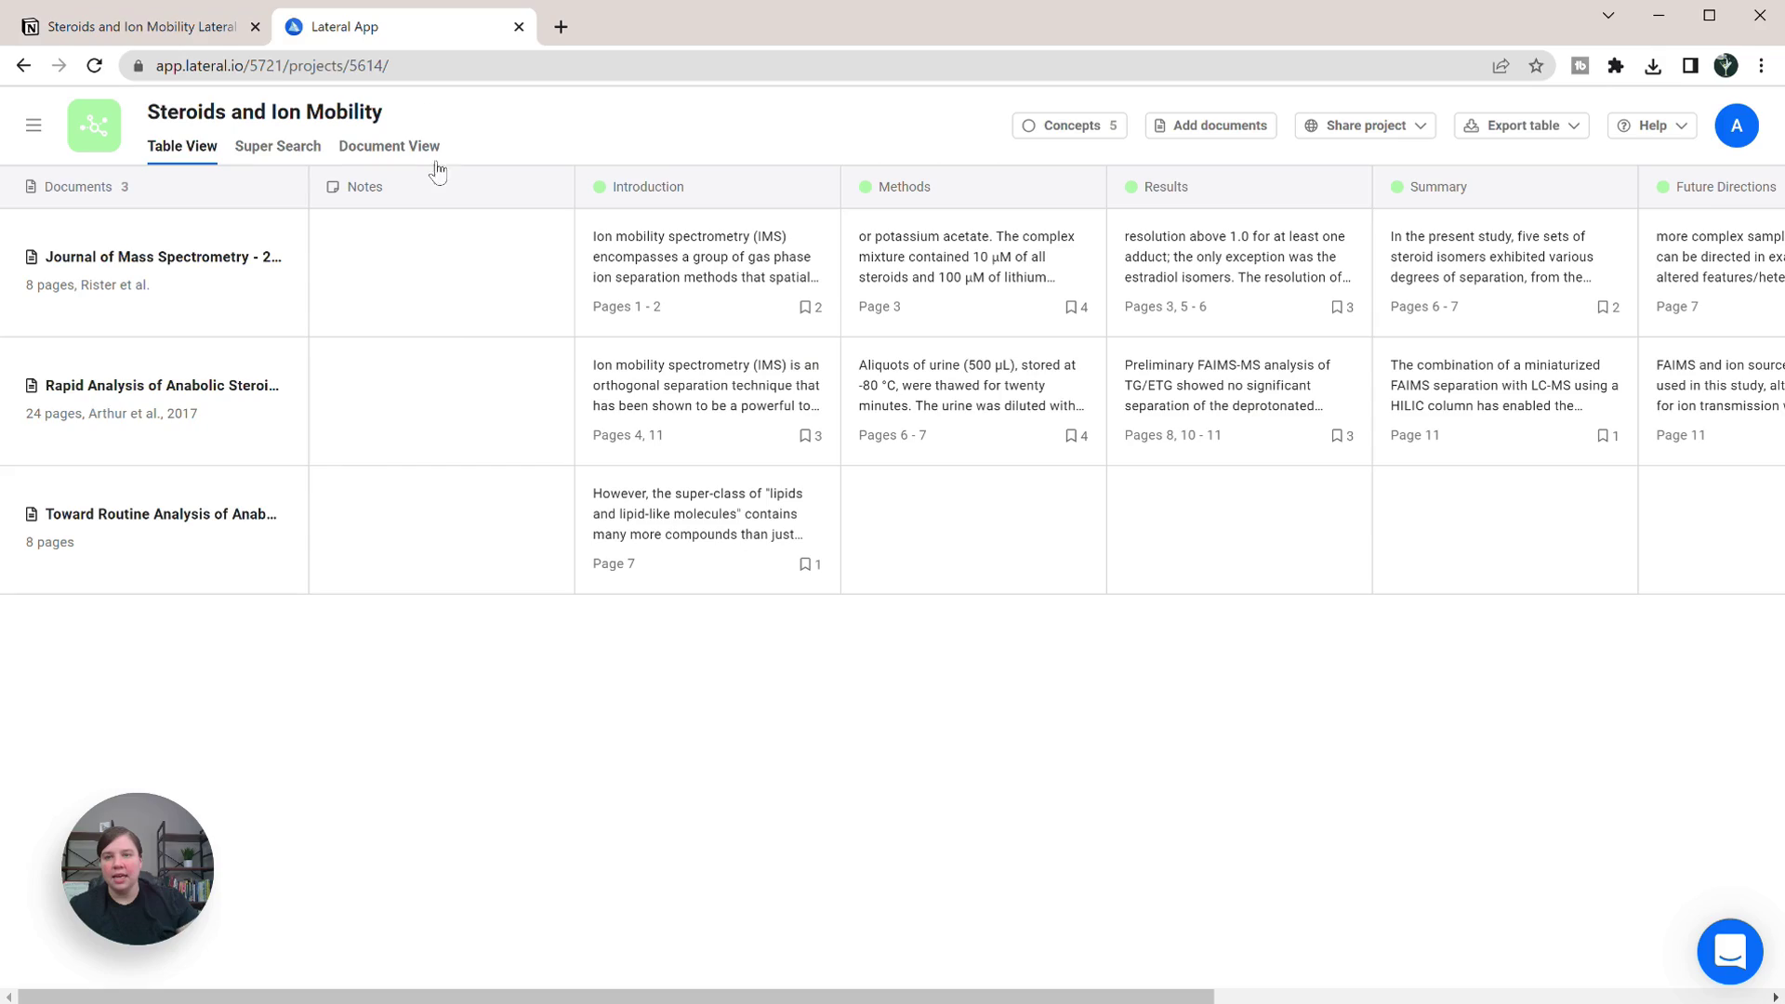
click(176, 35)
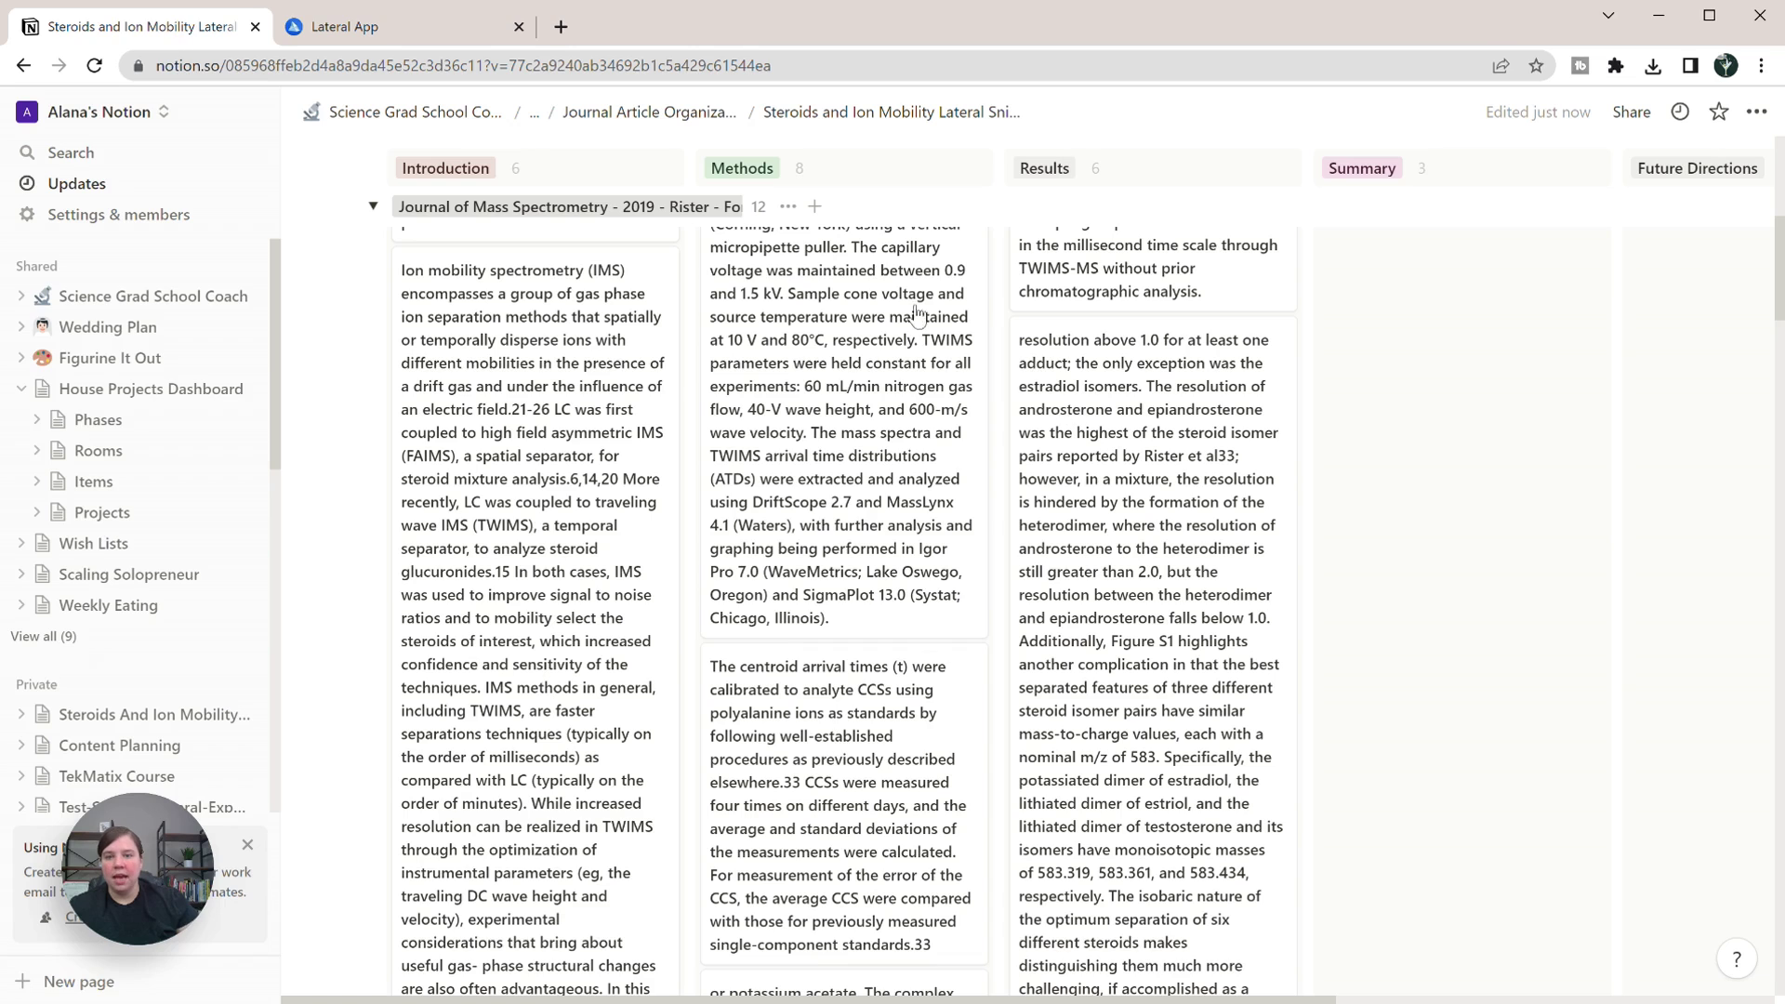
scroll(818, 465, up, 7)
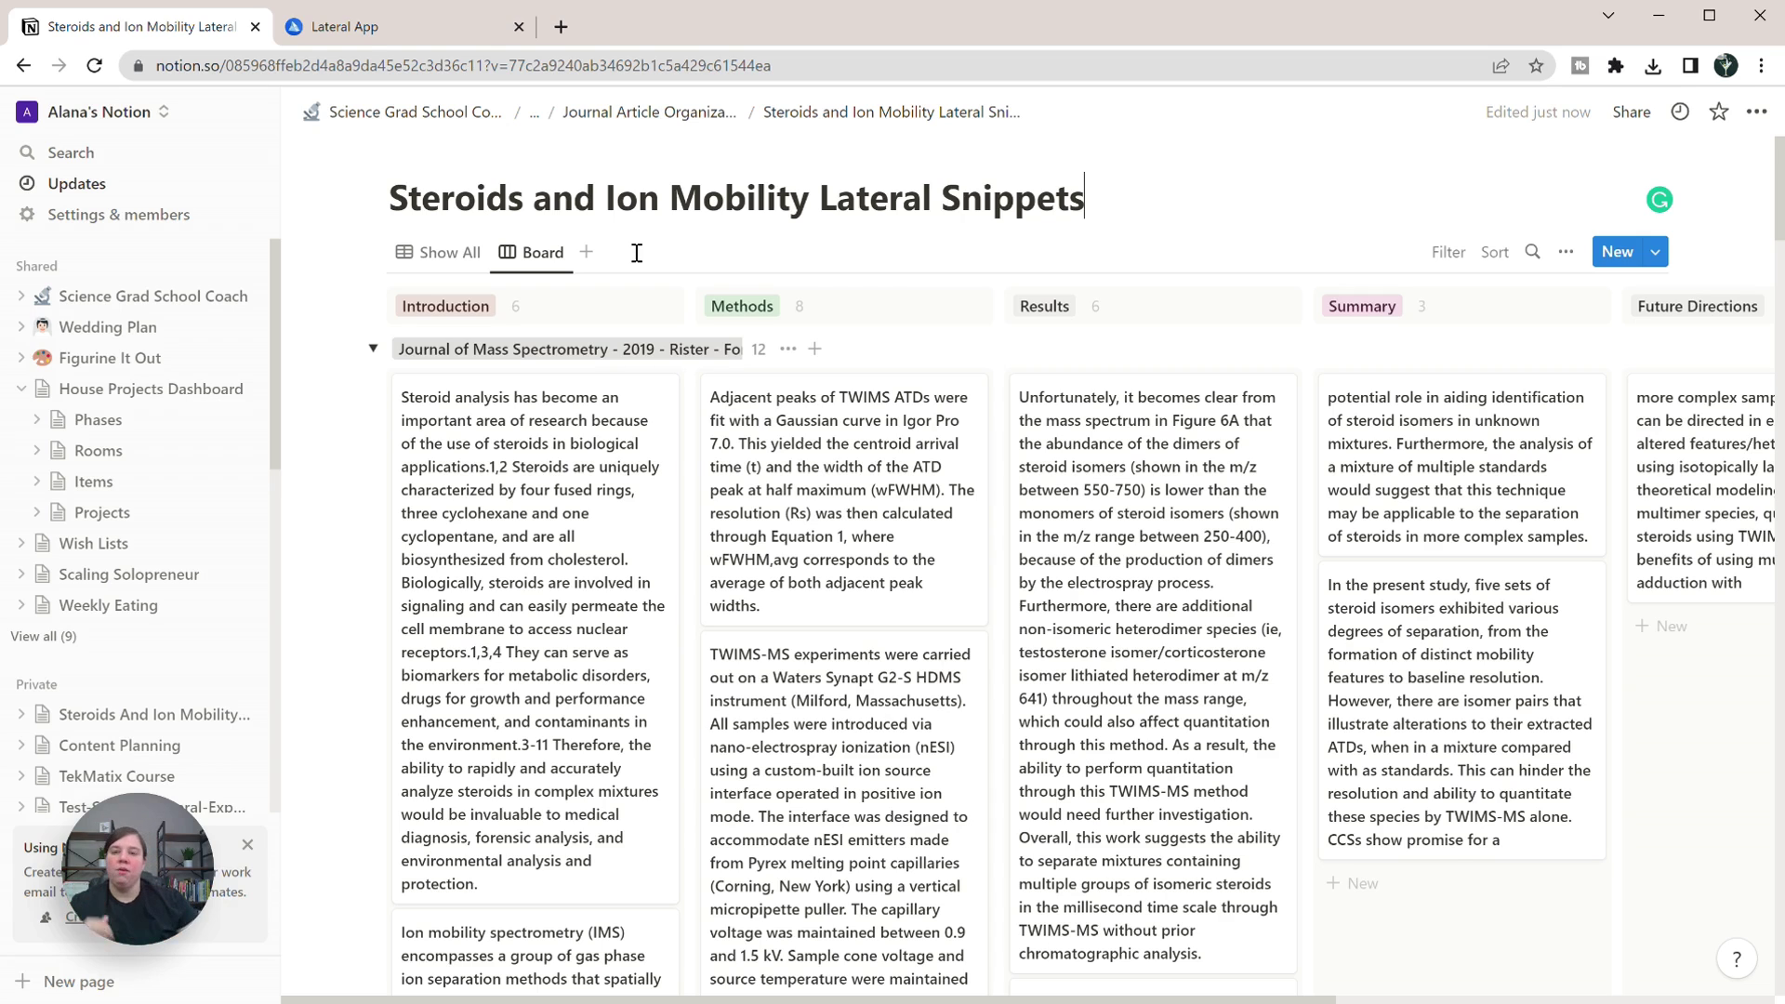
In the Show All table, add a Literature Organization relation shown back as 'Steroids and Ion Mobility Snippets'.
click(437, 252)
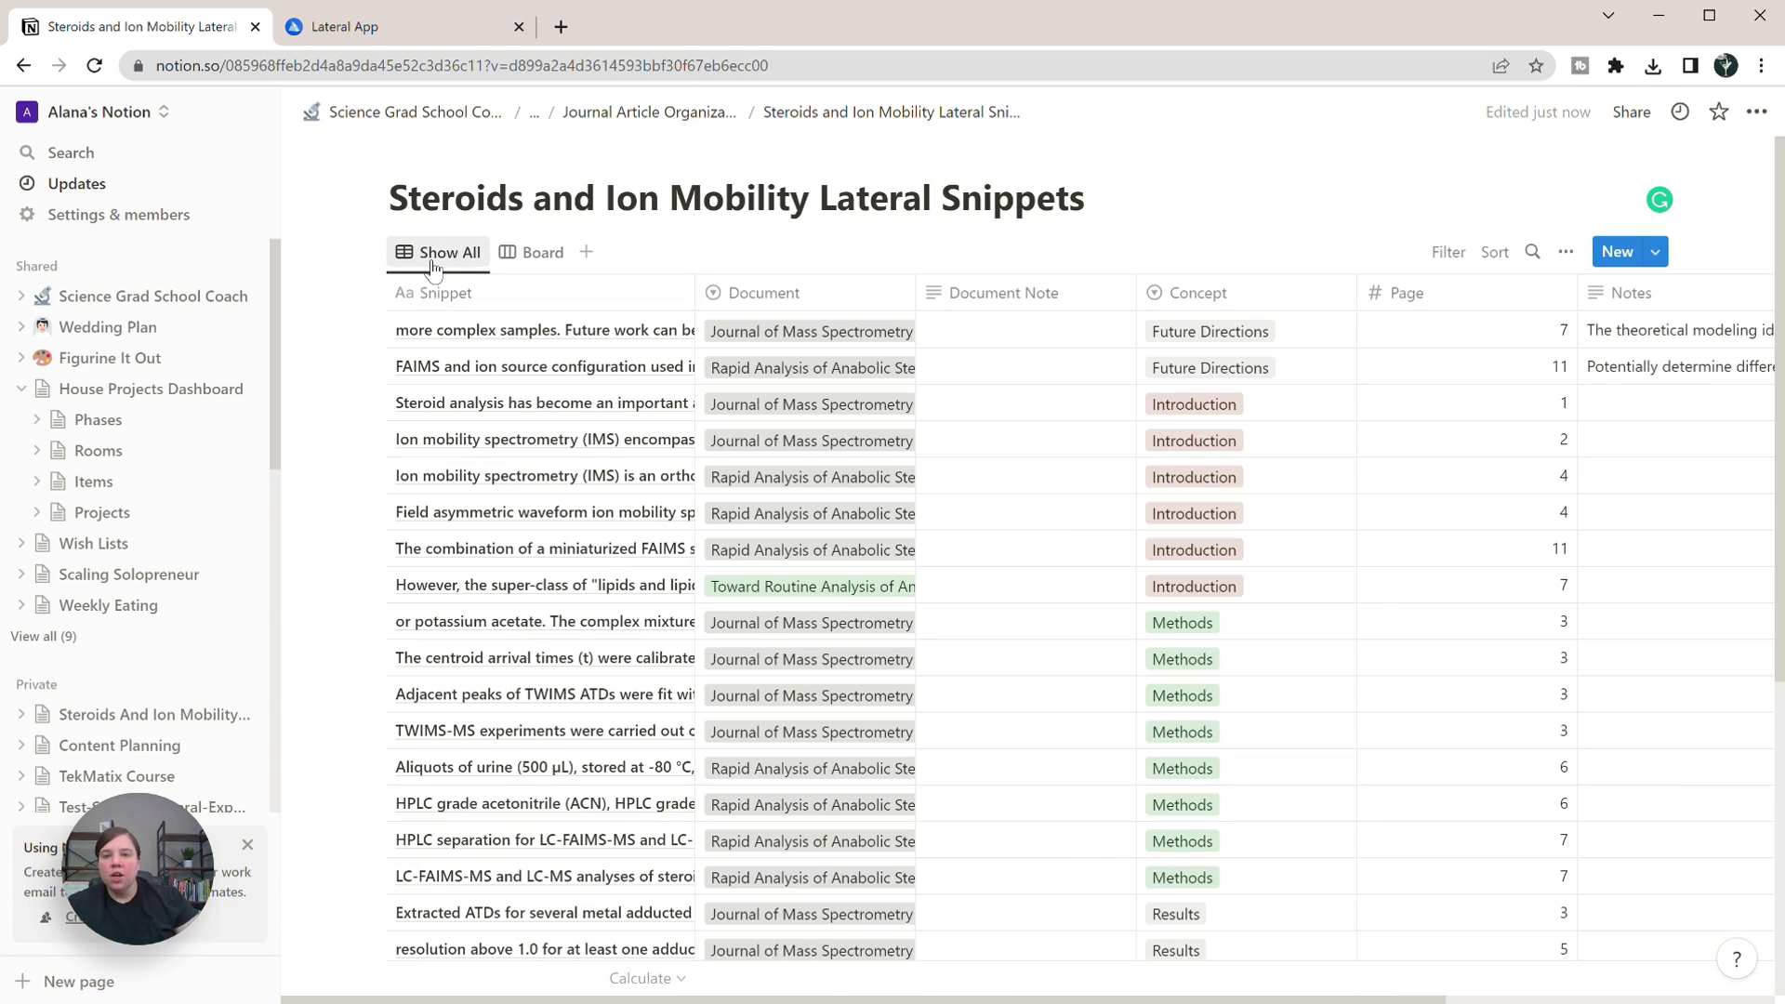
drag(753, 985, 1083, 987)
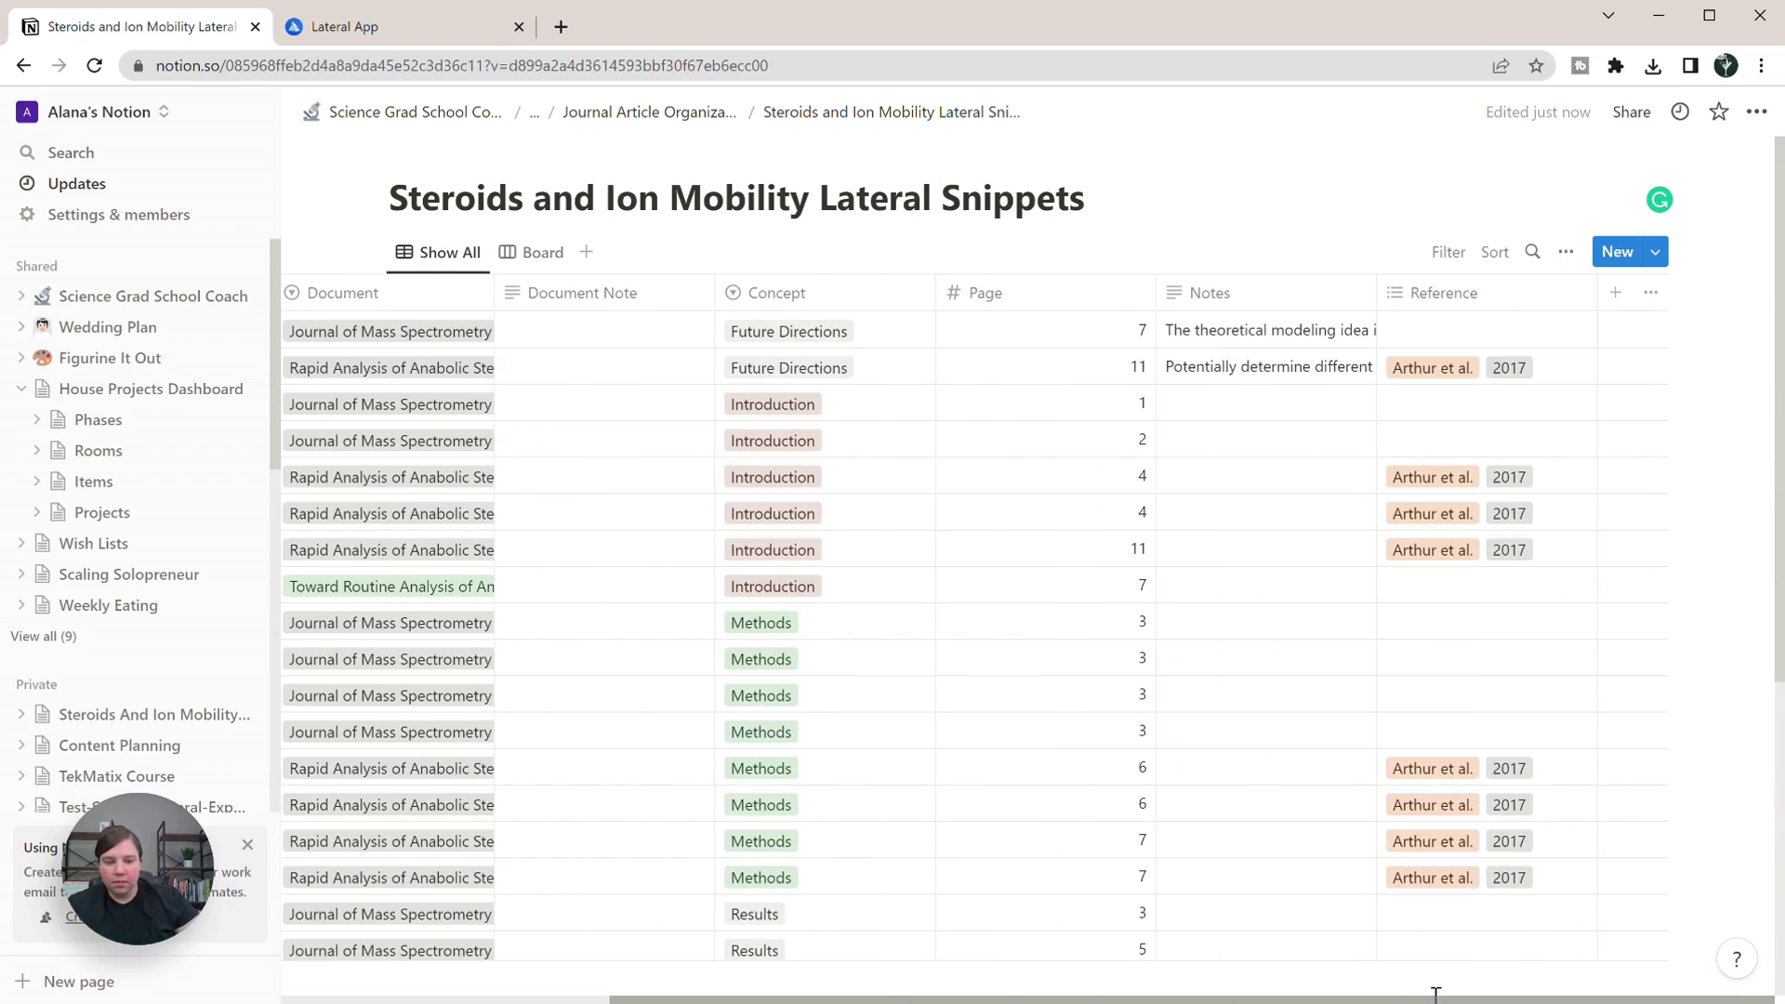
click(1613, 296)
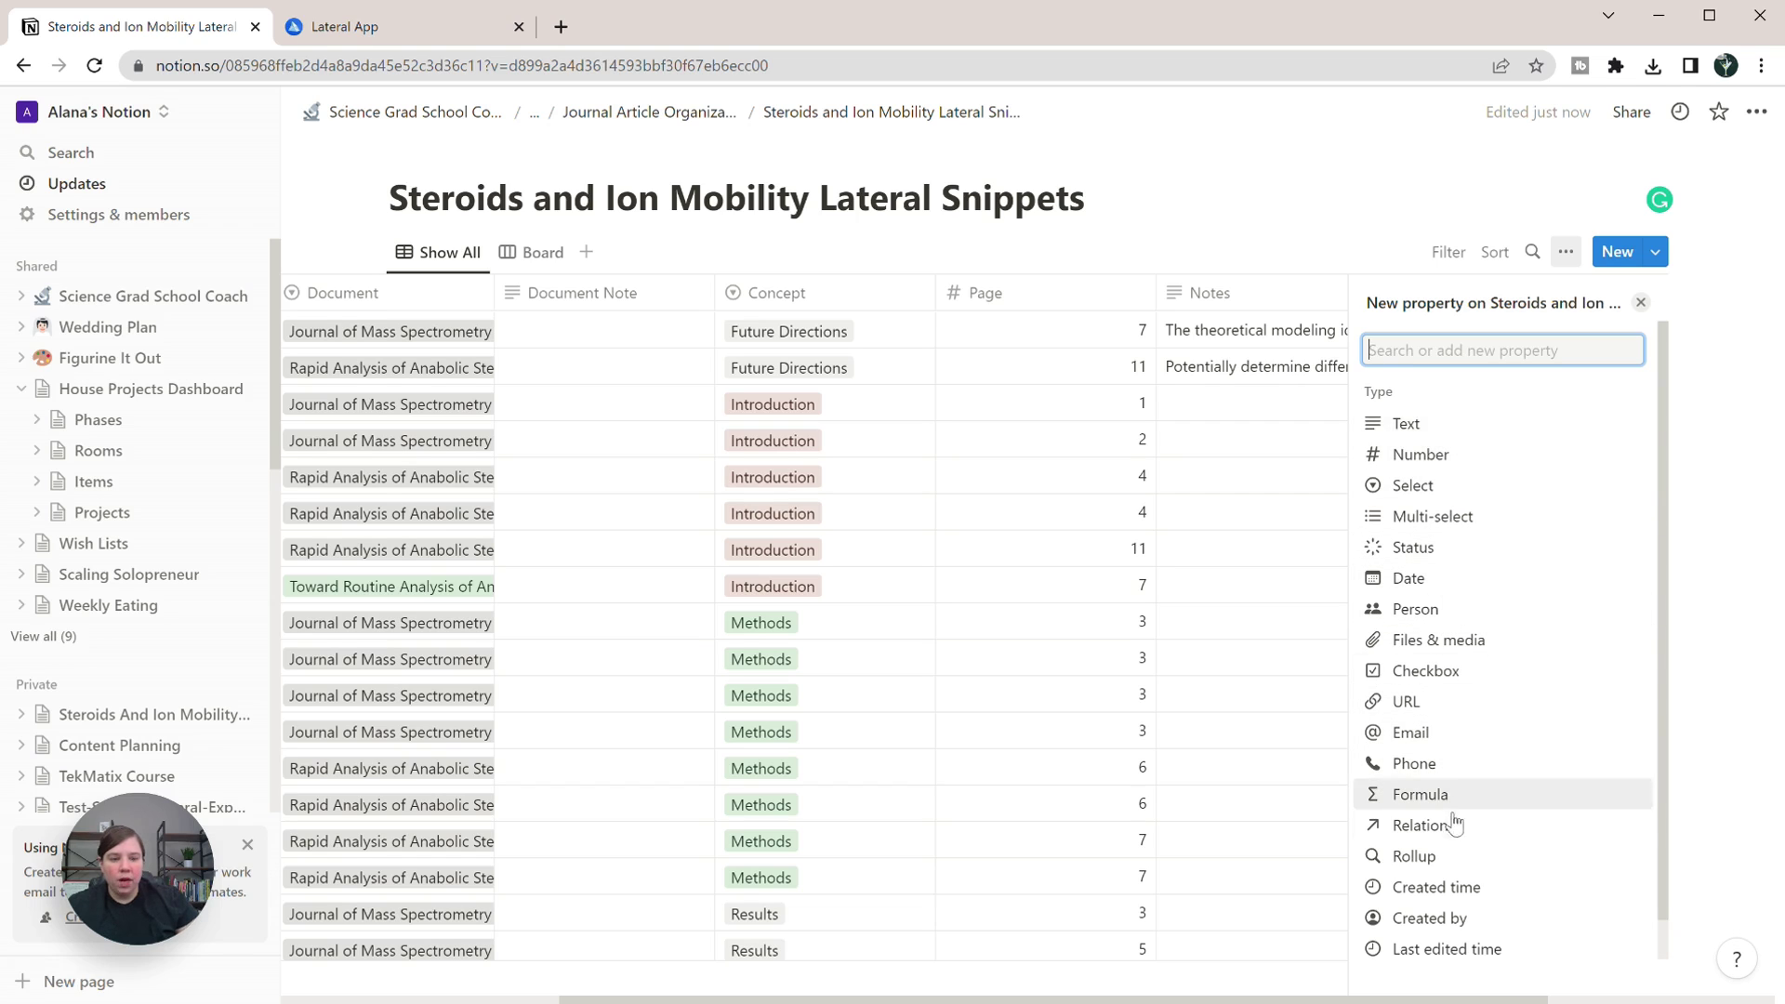
click(1428, 834)
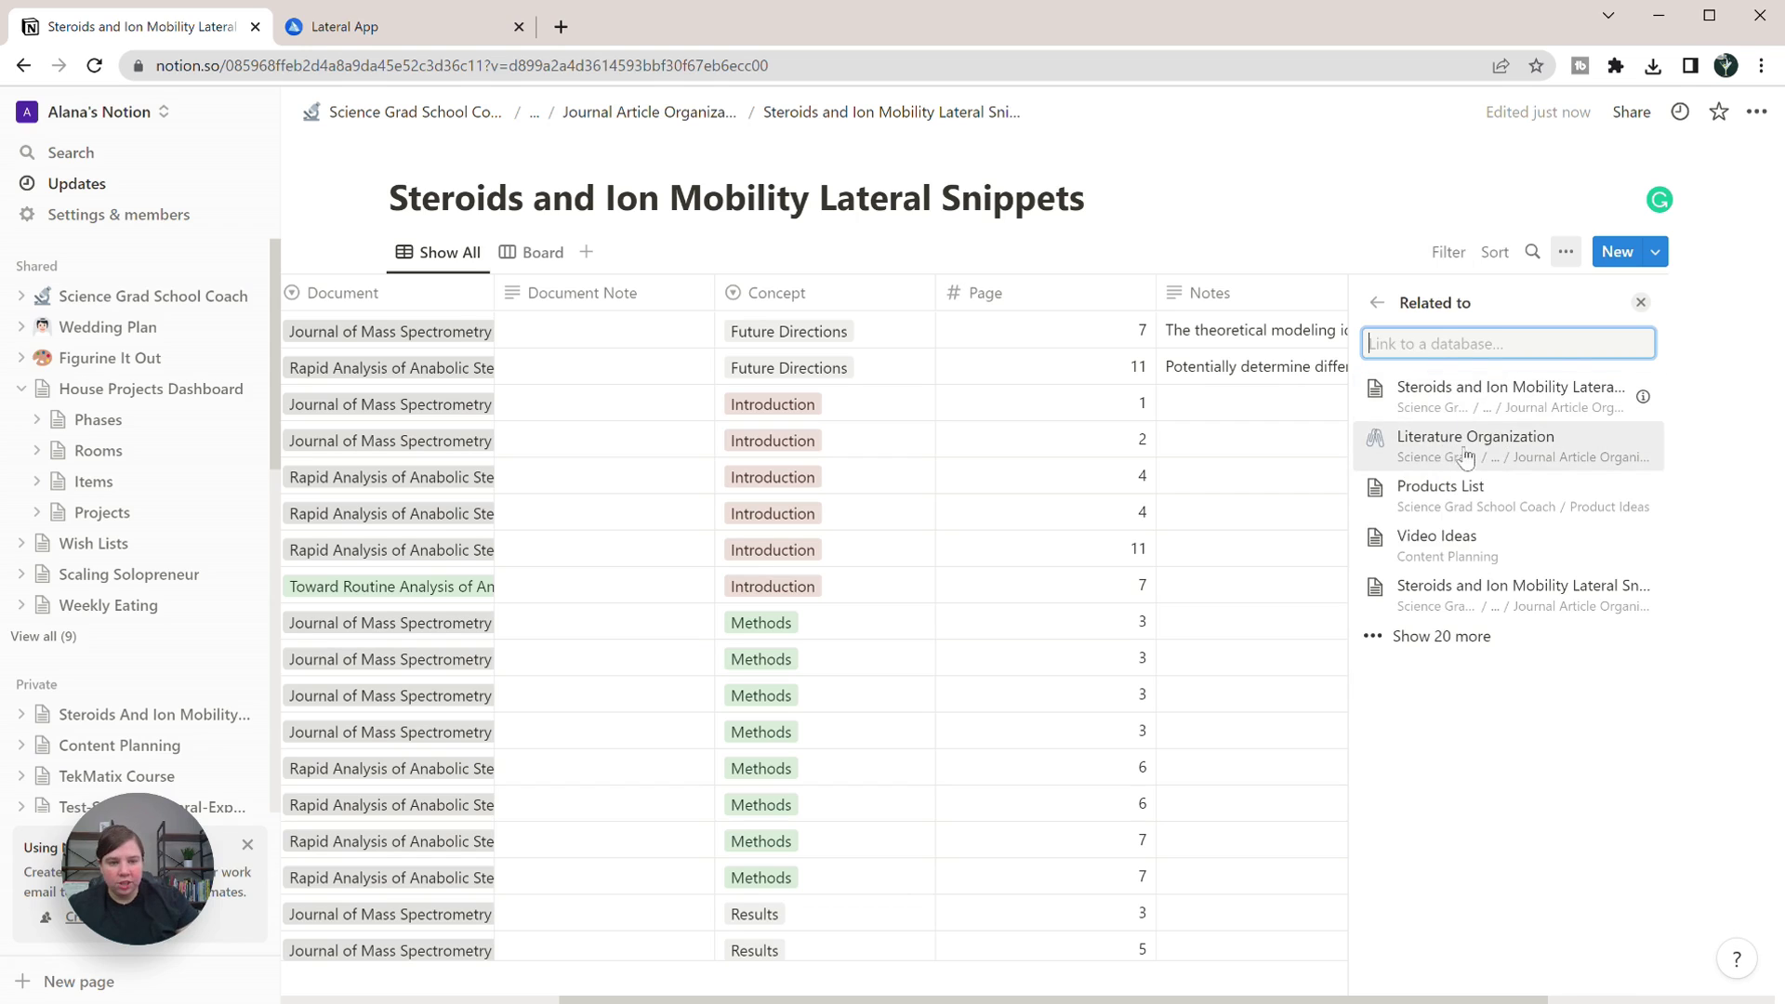
click(1508, 450)
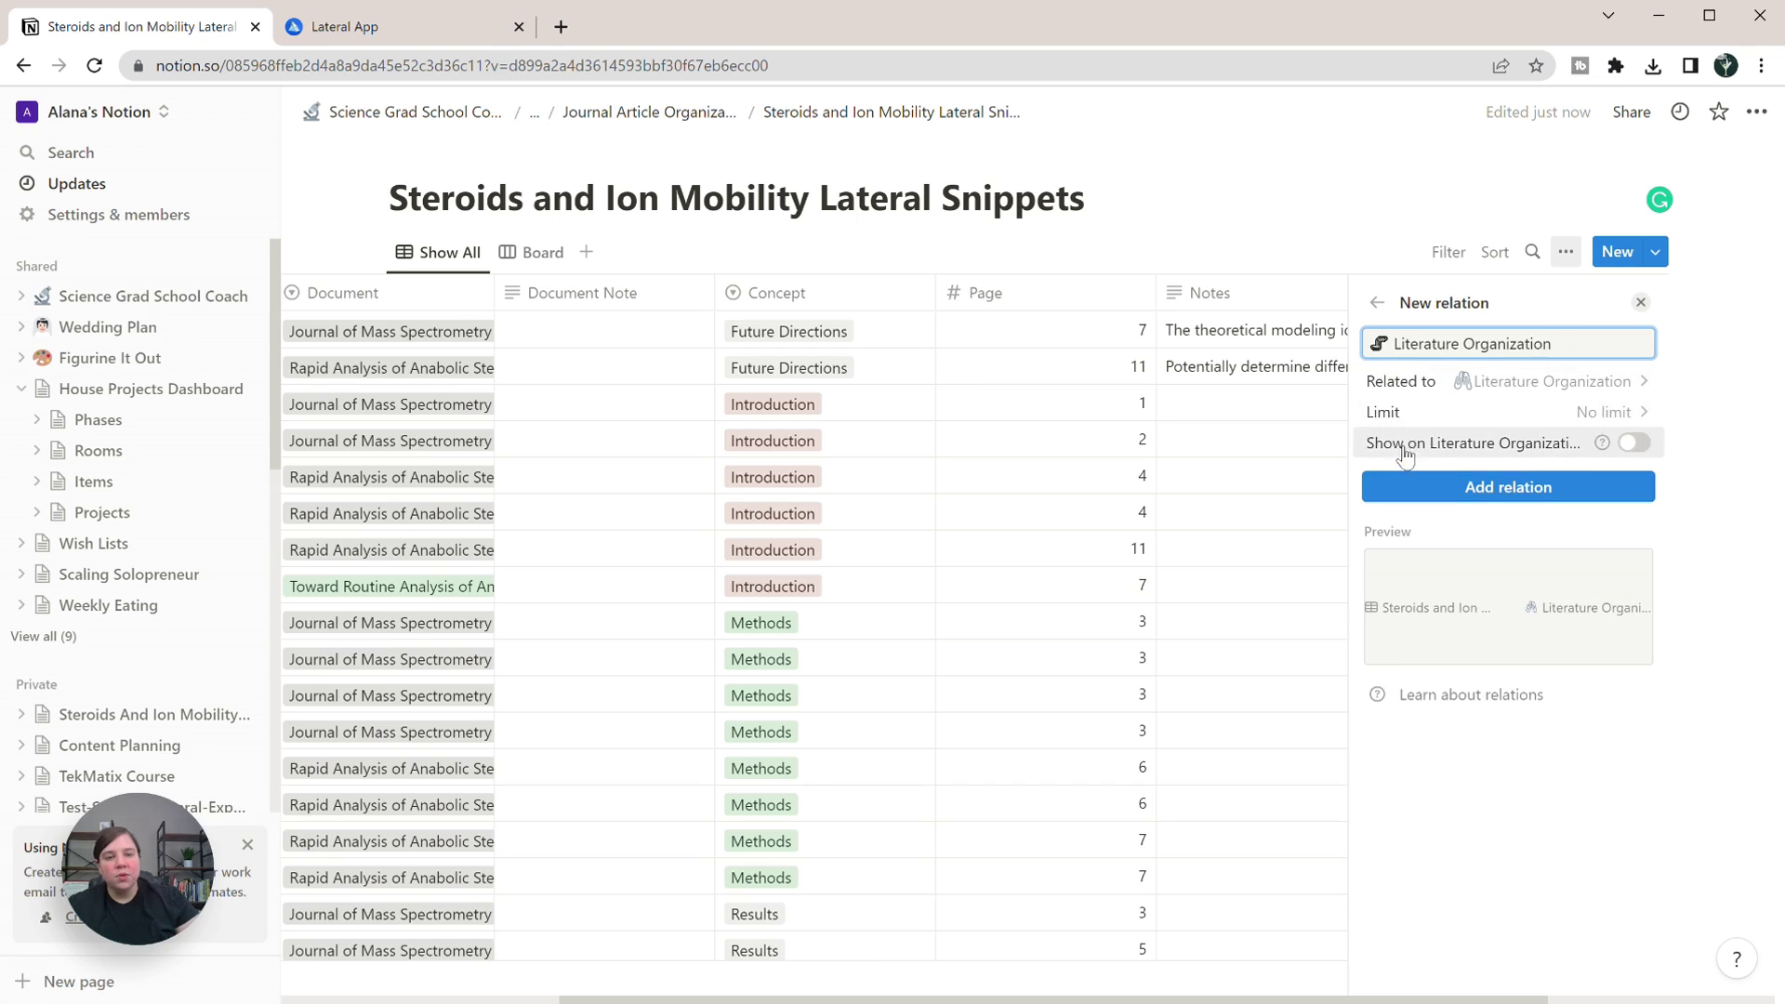
click(1634, 443)
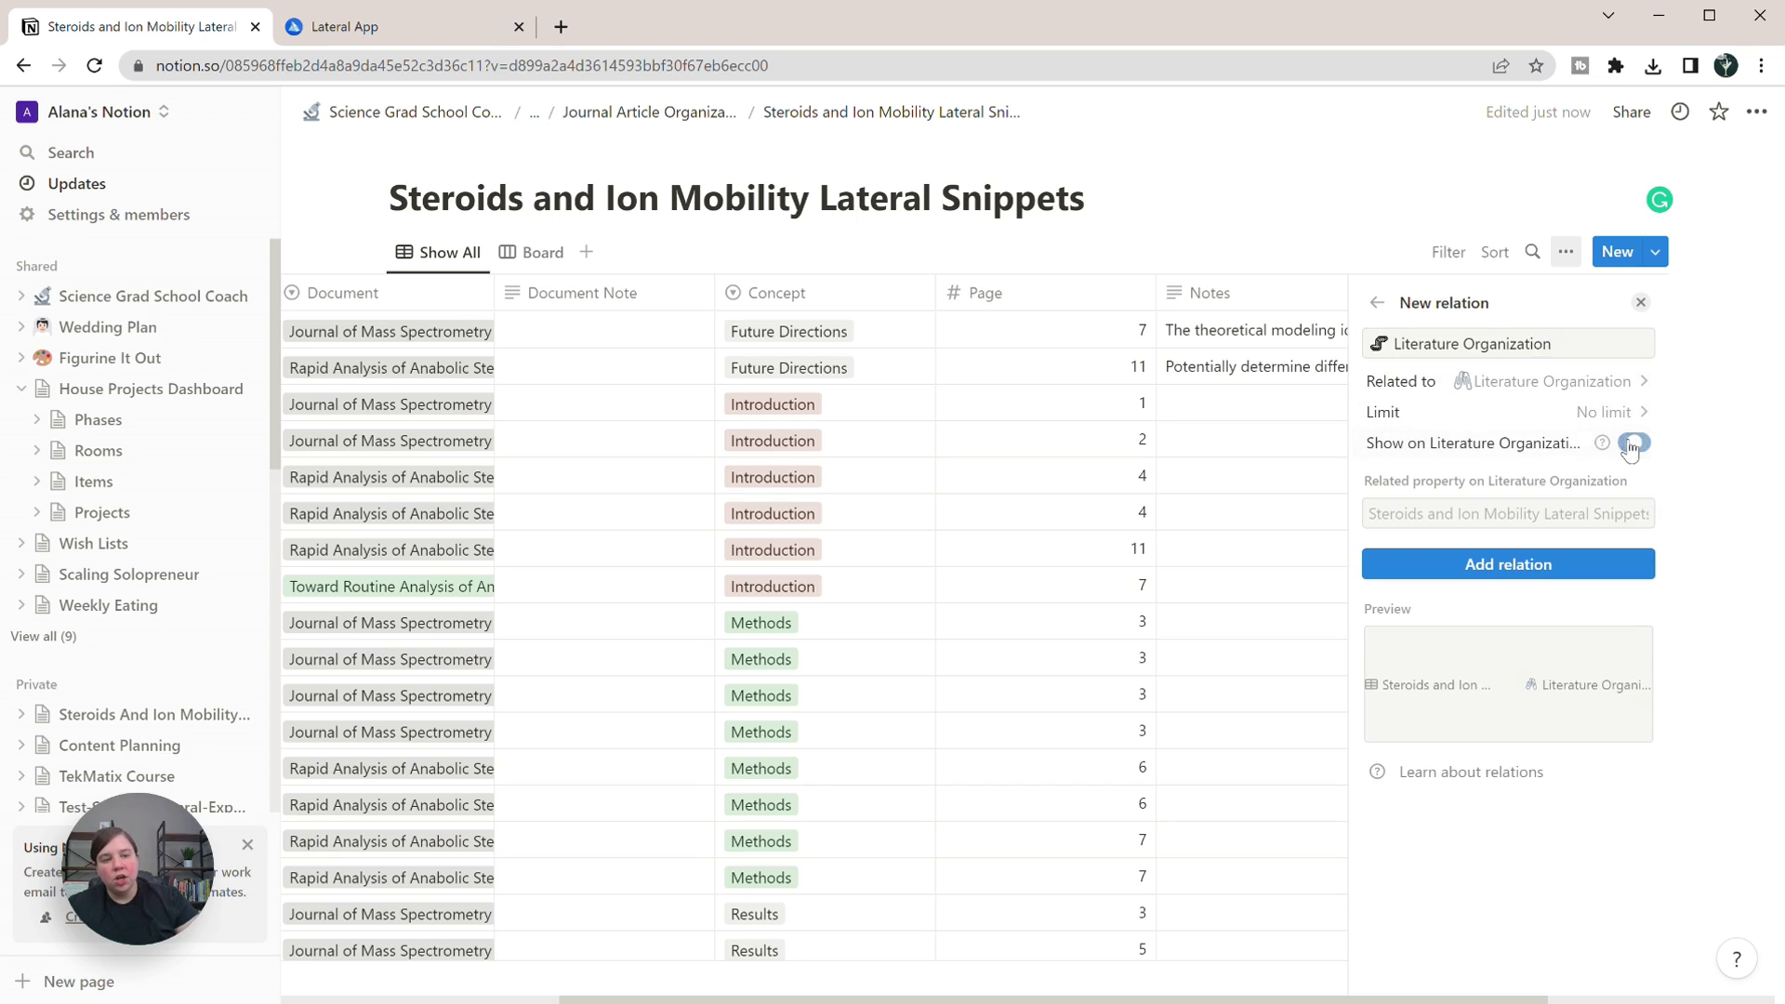
click(1503, 512)
text(Ste)
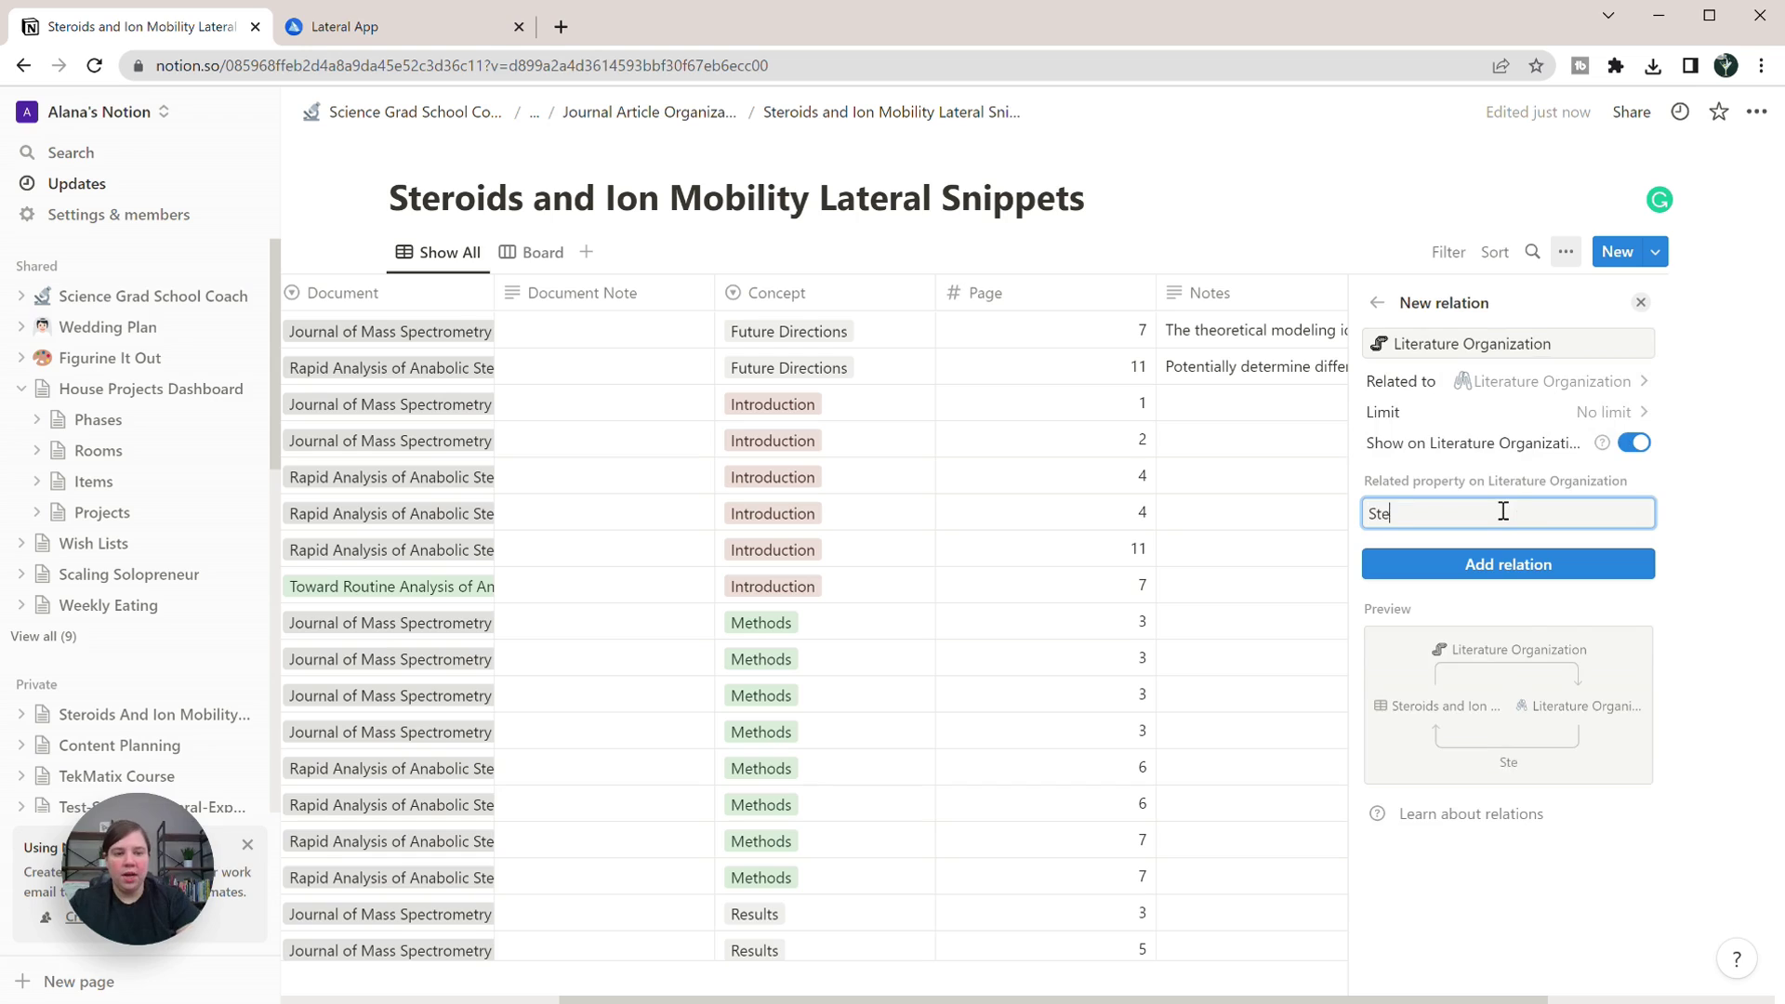
text(roids and Ion)
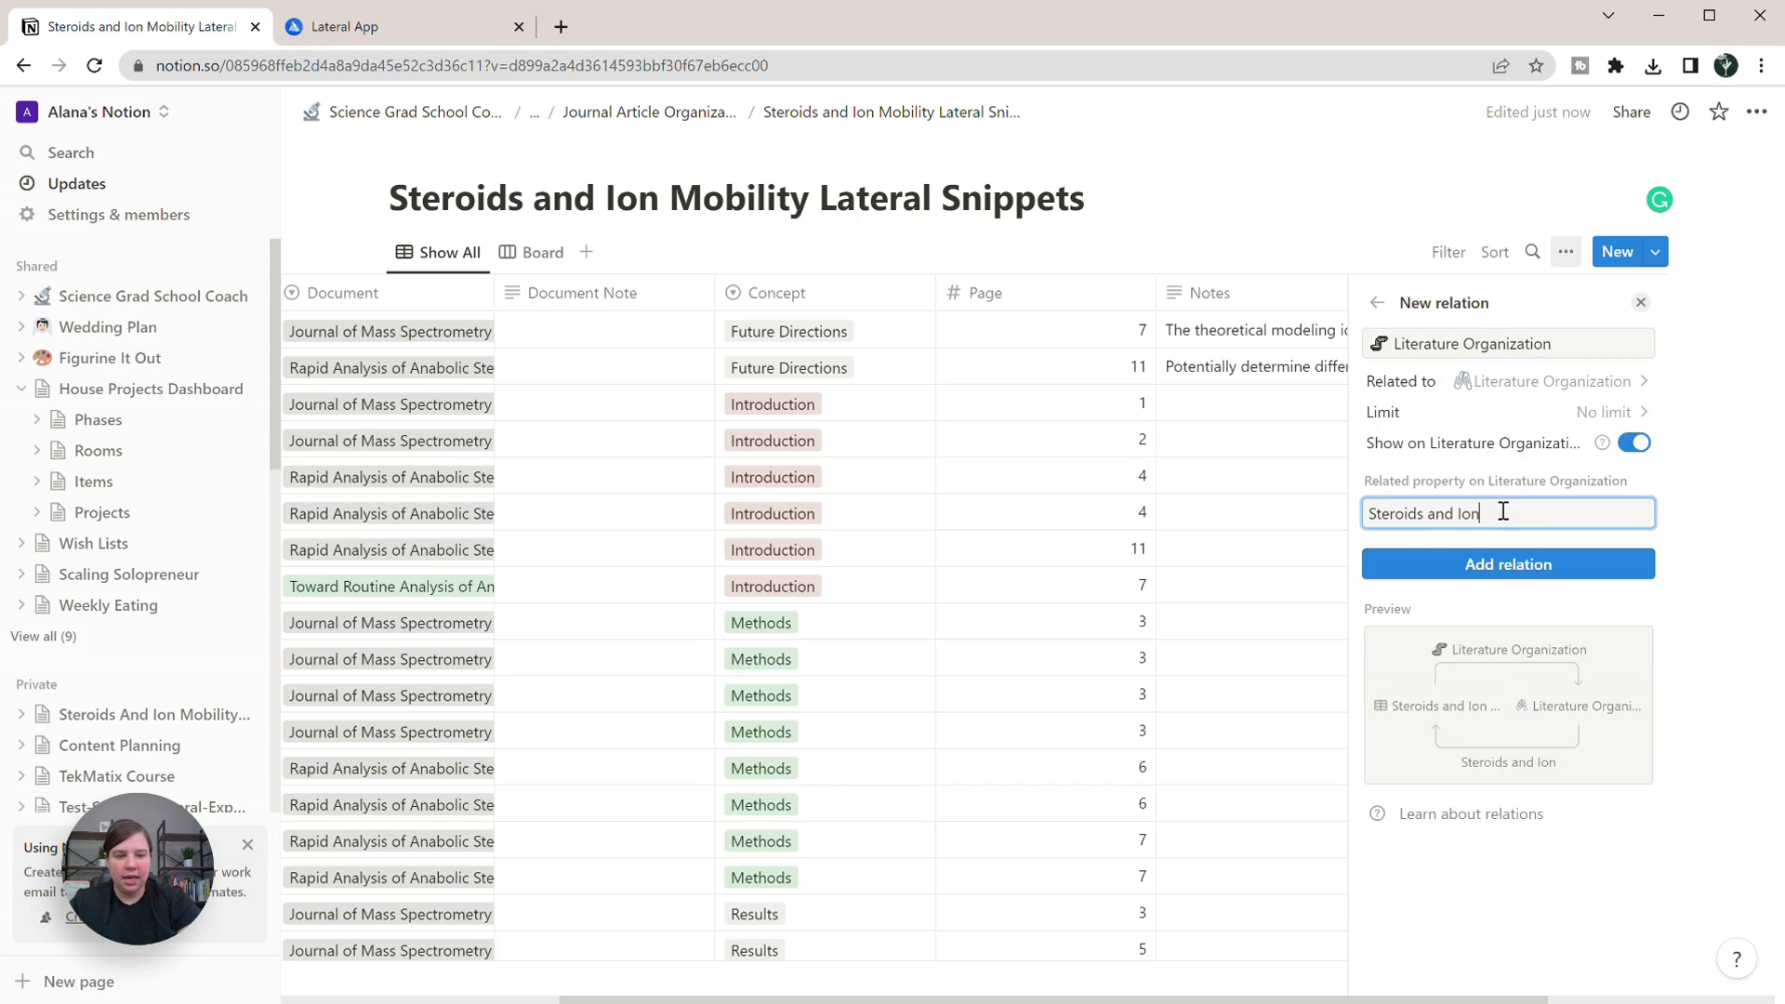
text( Mobility Snippets)
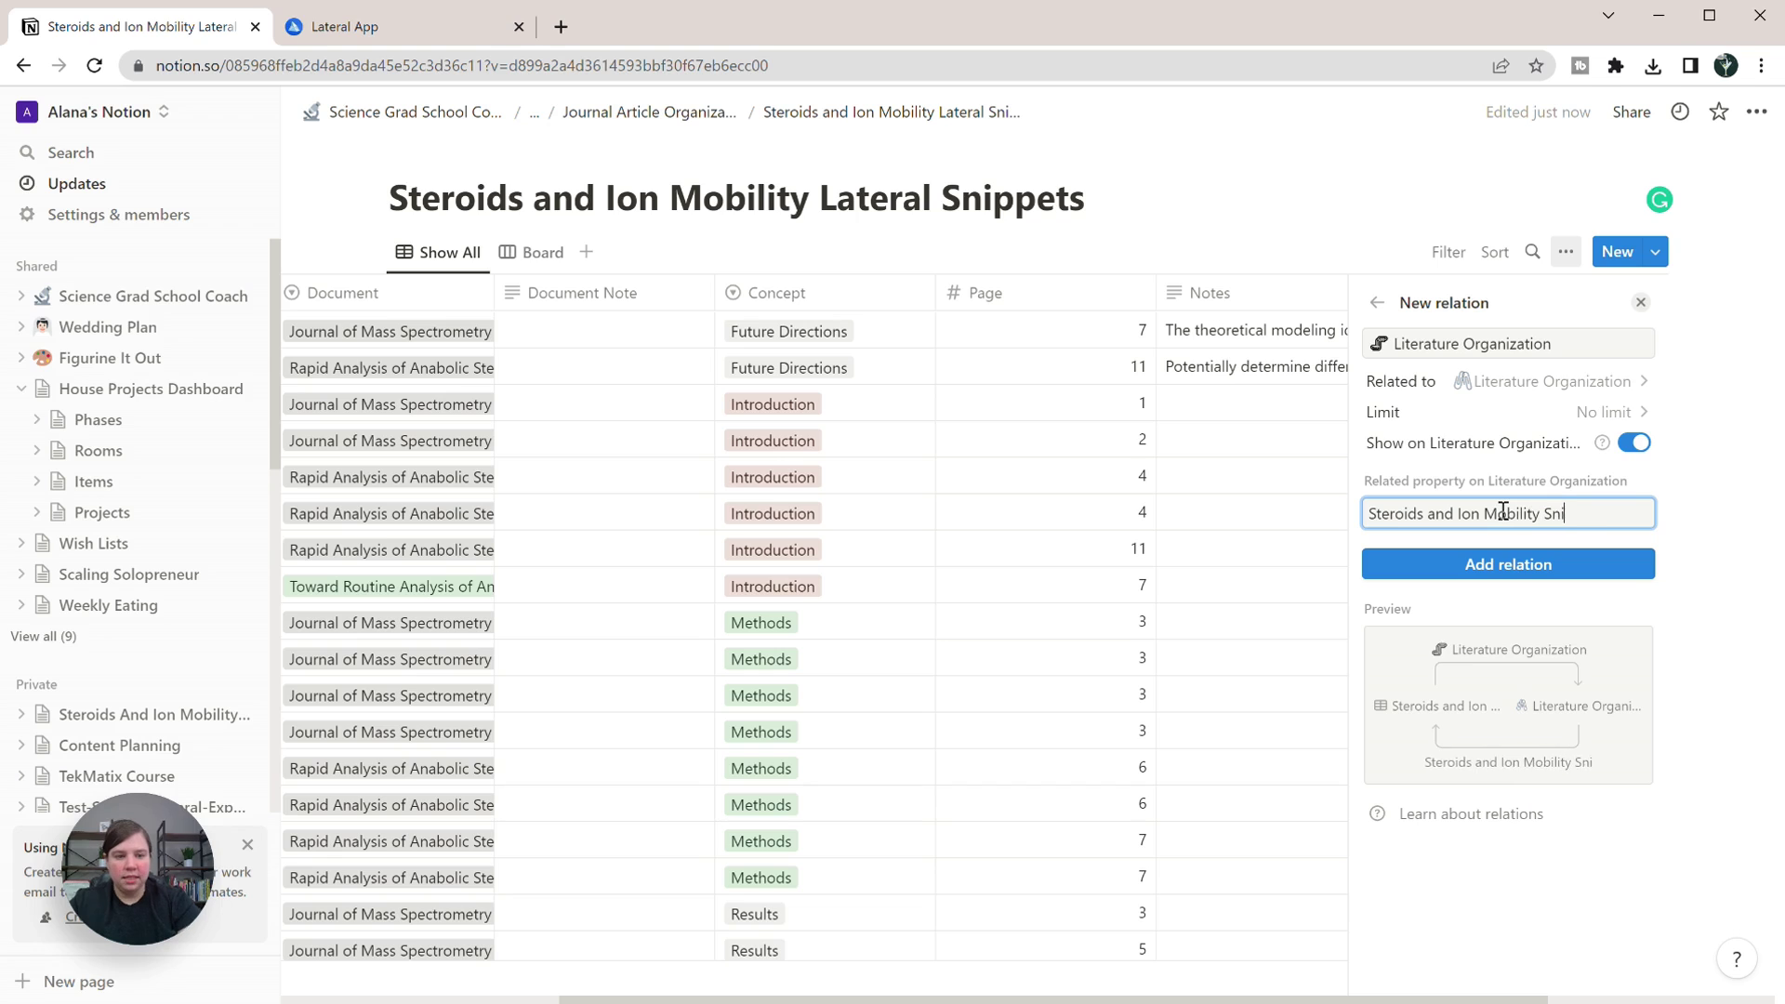
click(1507, 578)
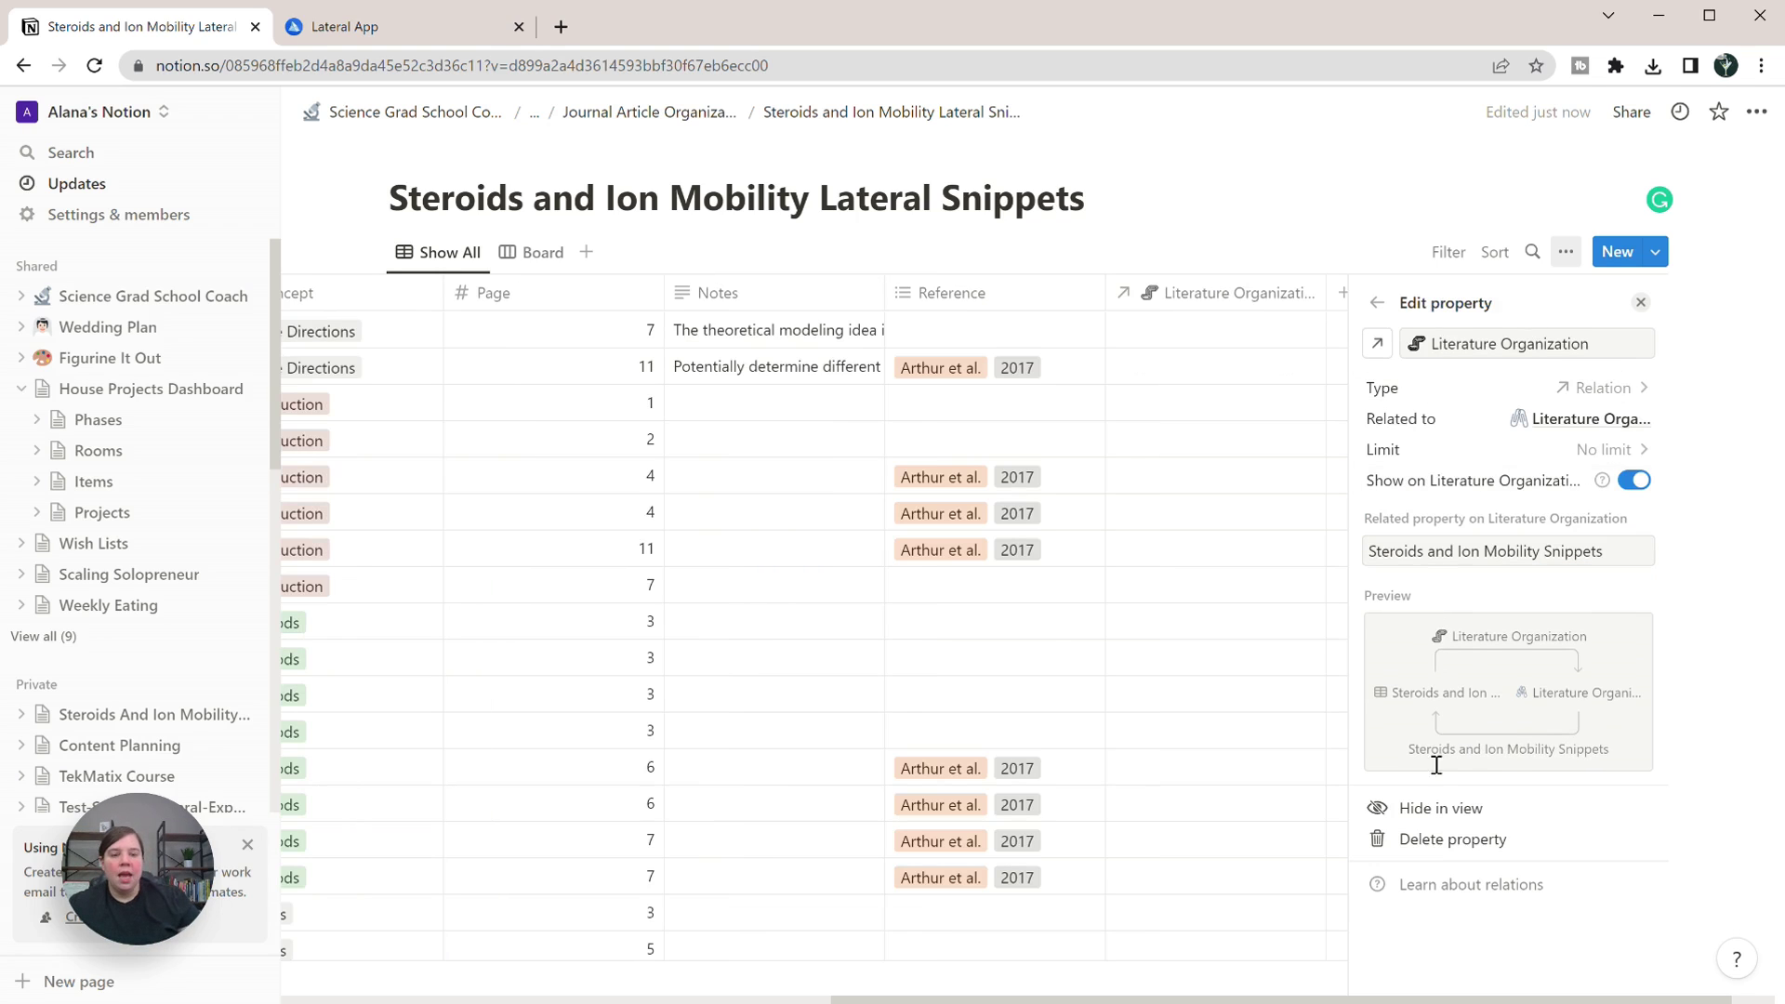
Link the first snippet to the metal adduction paper in Literature Organization.
click(1398, 200)
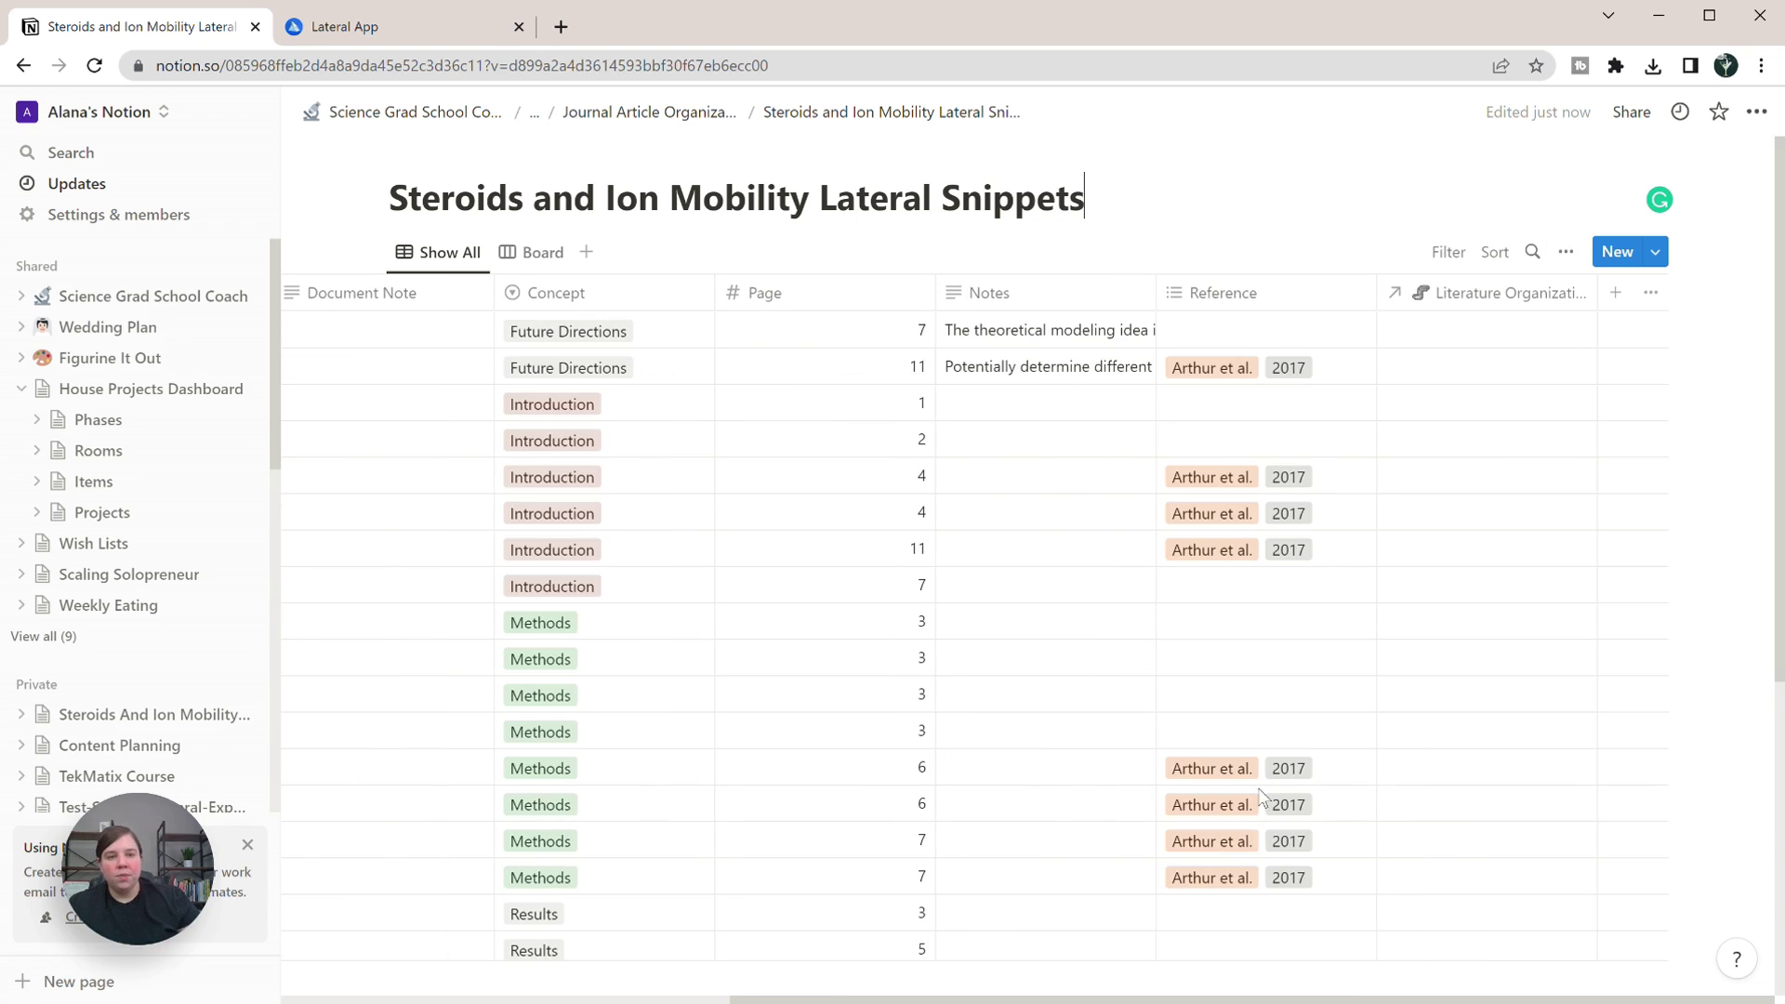
mouse_move(1231, 988)
mouse_down()
mouse_move(843, 970)
mouse_move(1236, 998)
mouse_up()
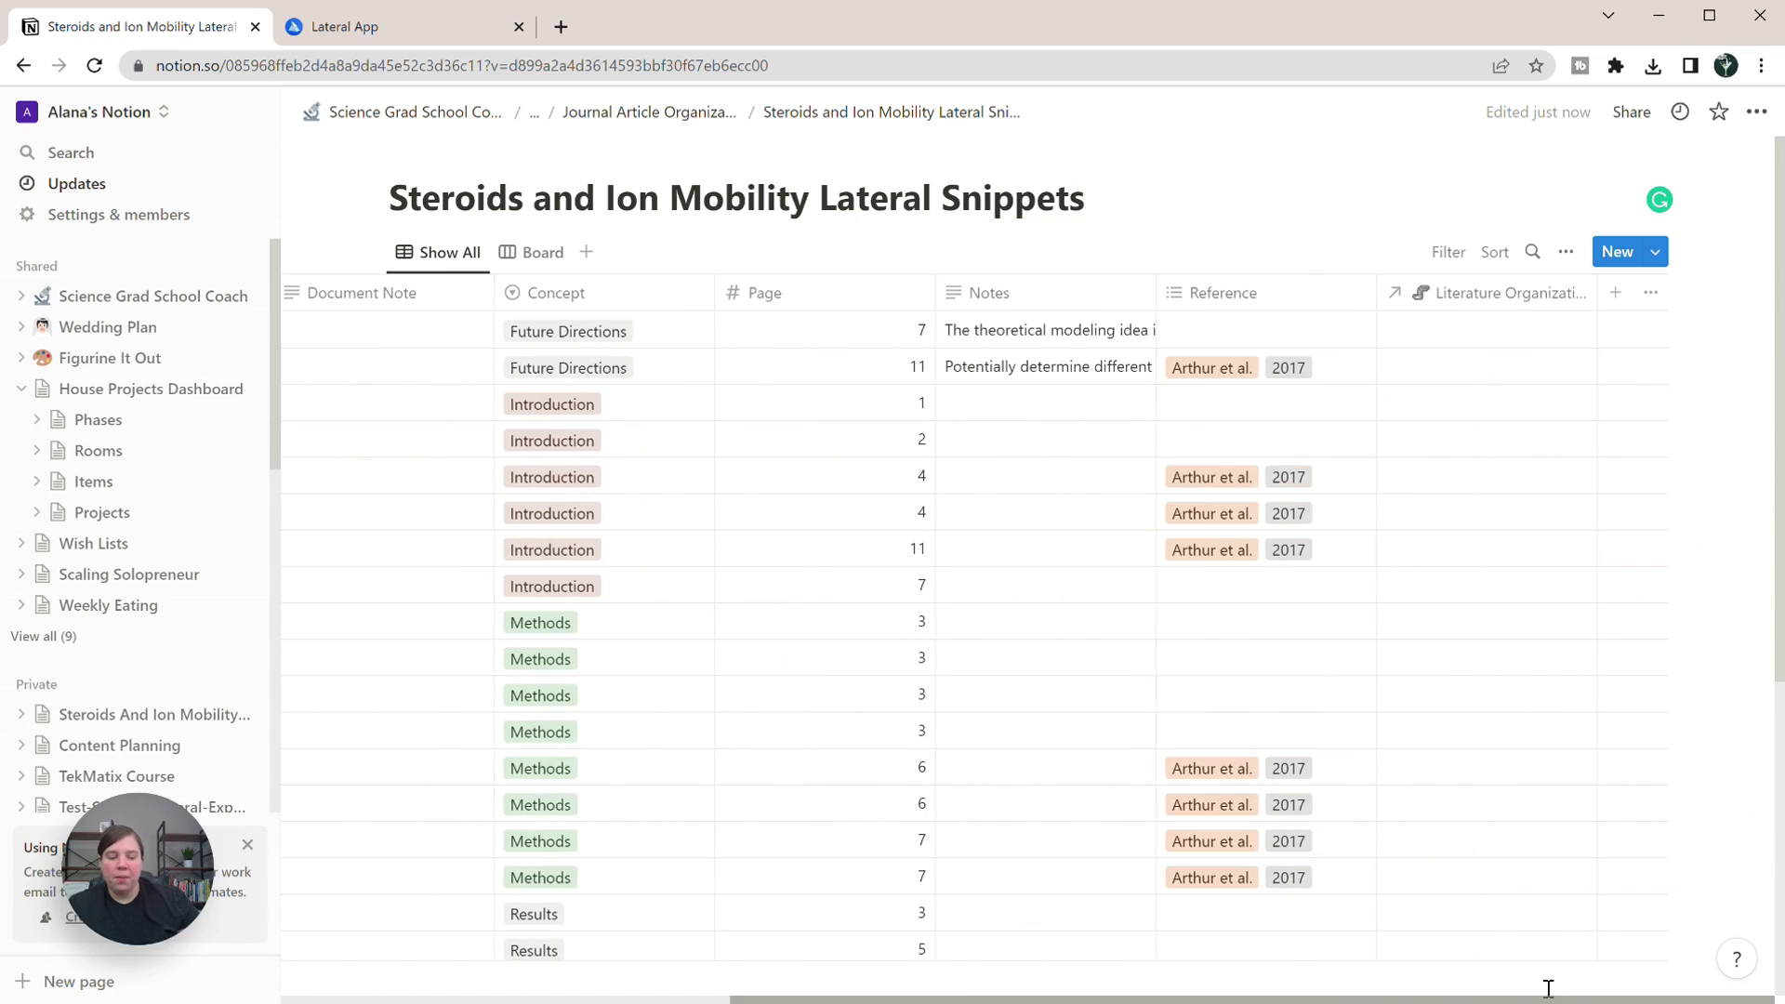
click(1474, 343)
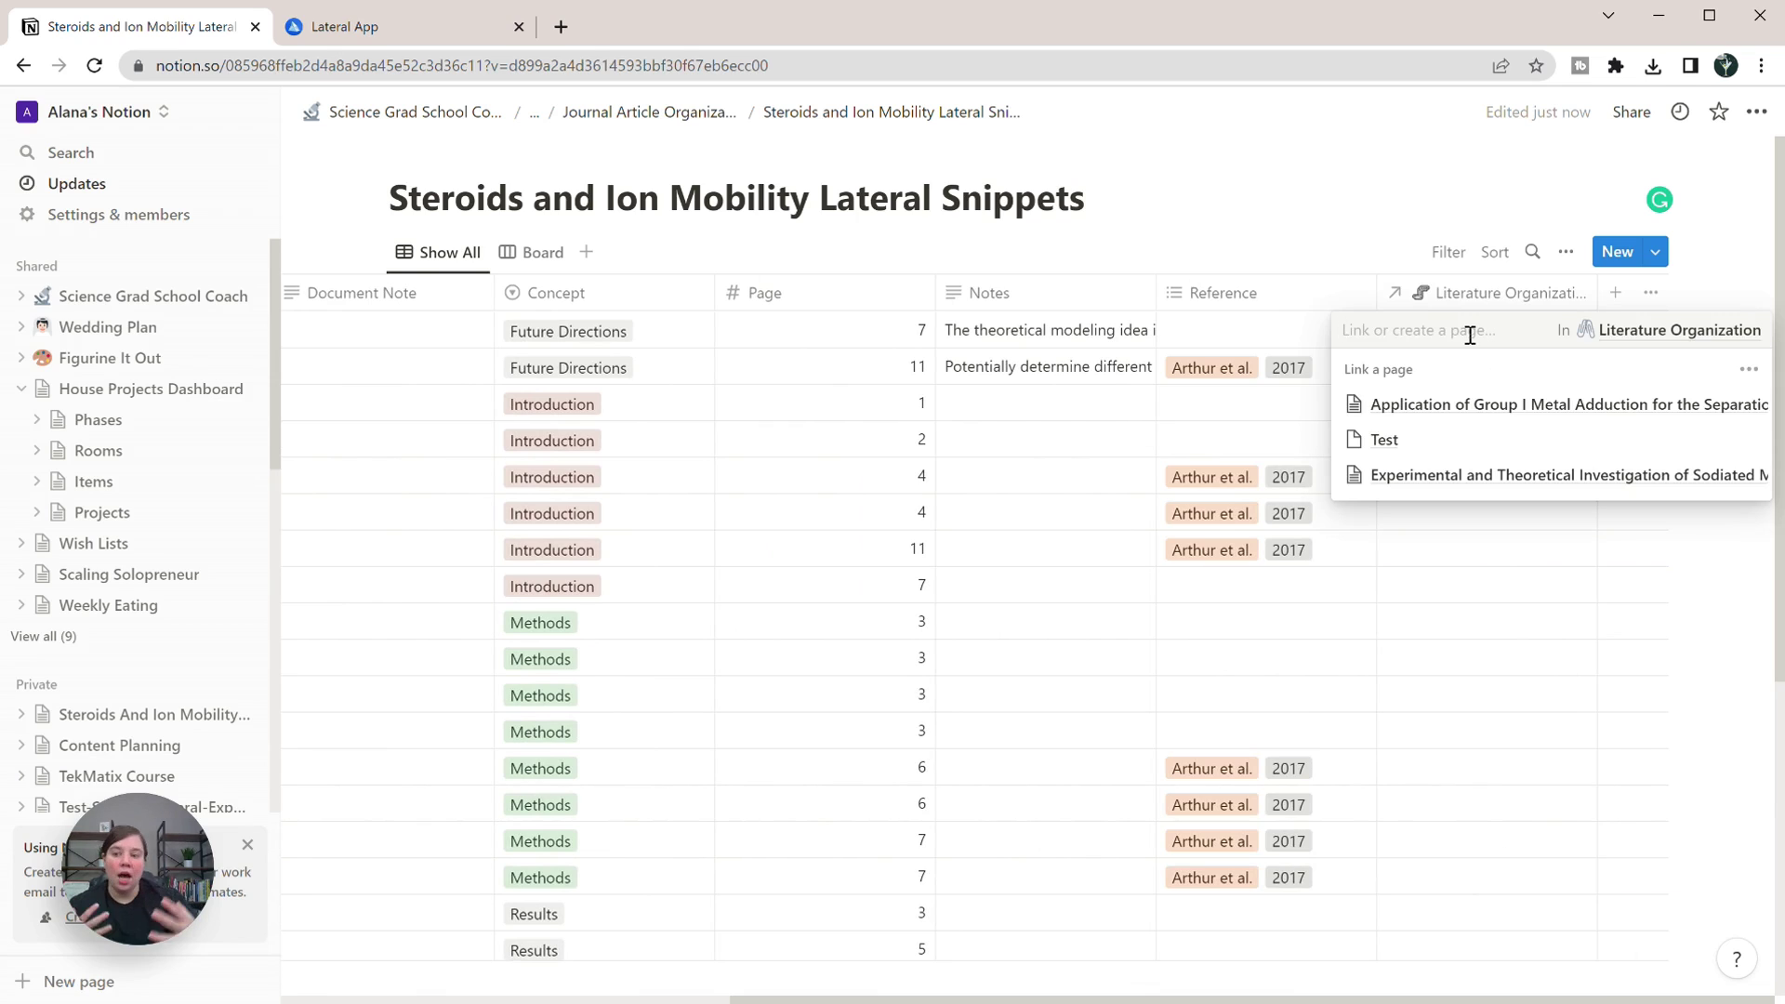
click(1501, 404)
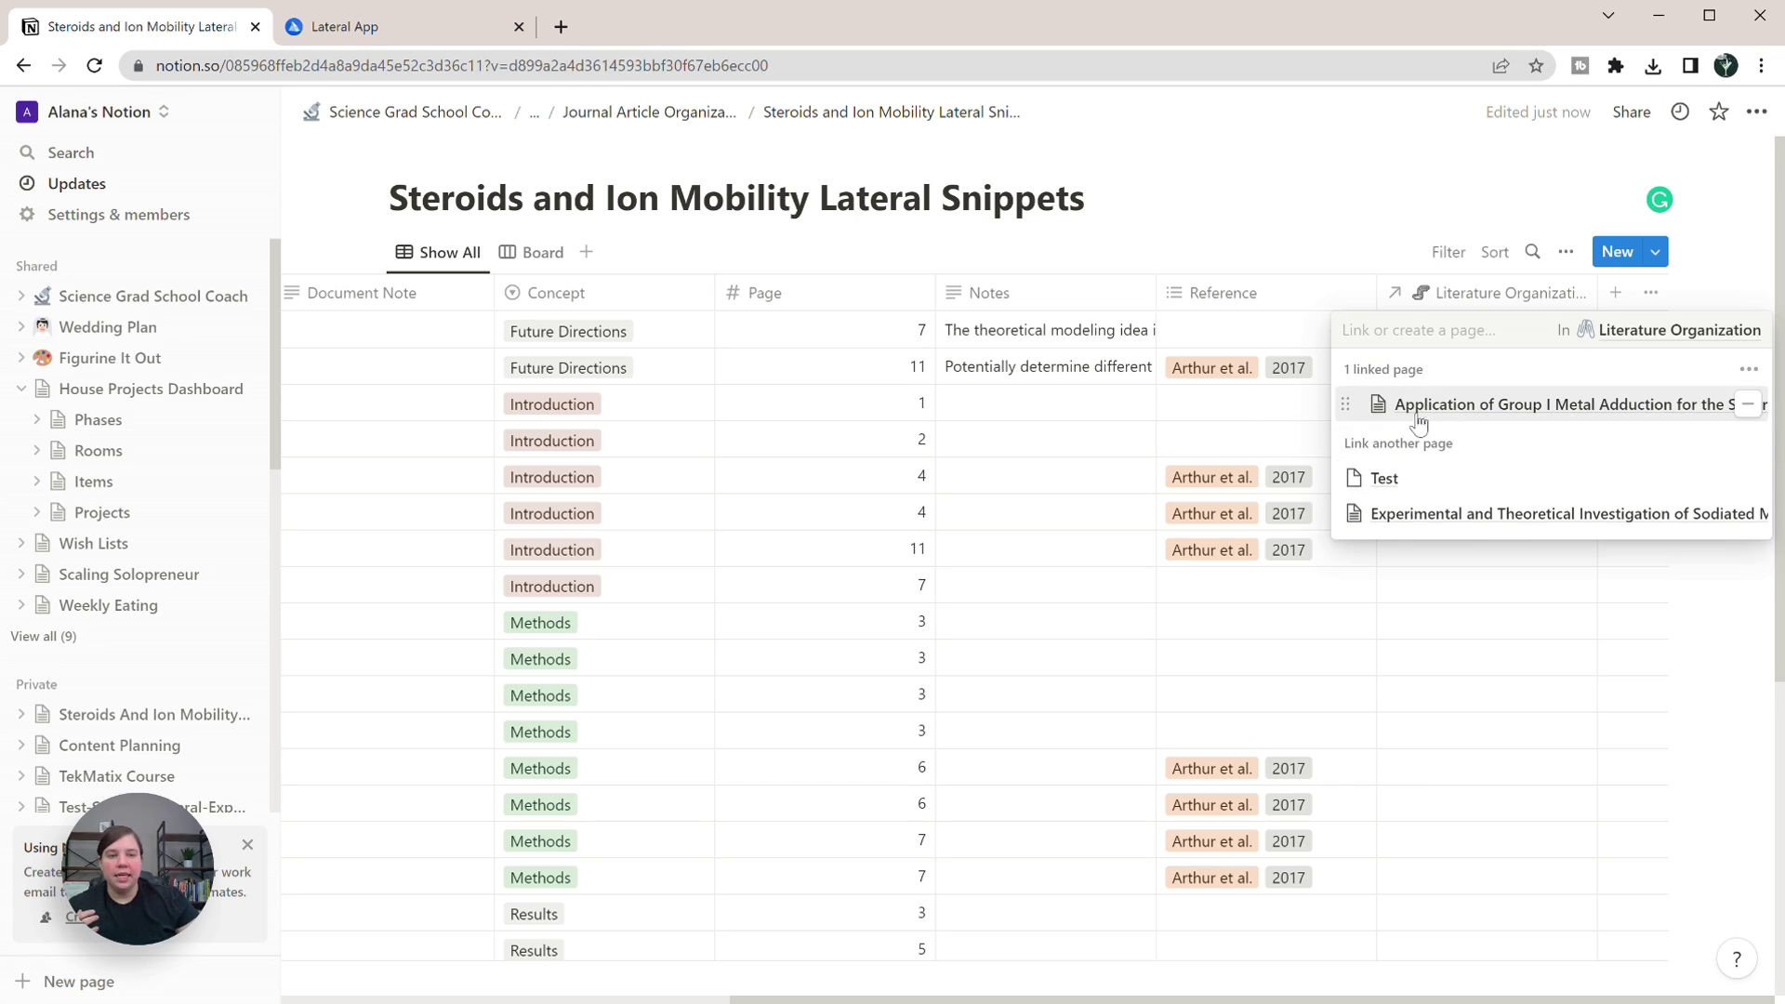
click(1316, 244)
Move the Document column so it sits after Reference.
drag(1213, 999, 1027, 990)
drag(426, 291, 1663, 307)
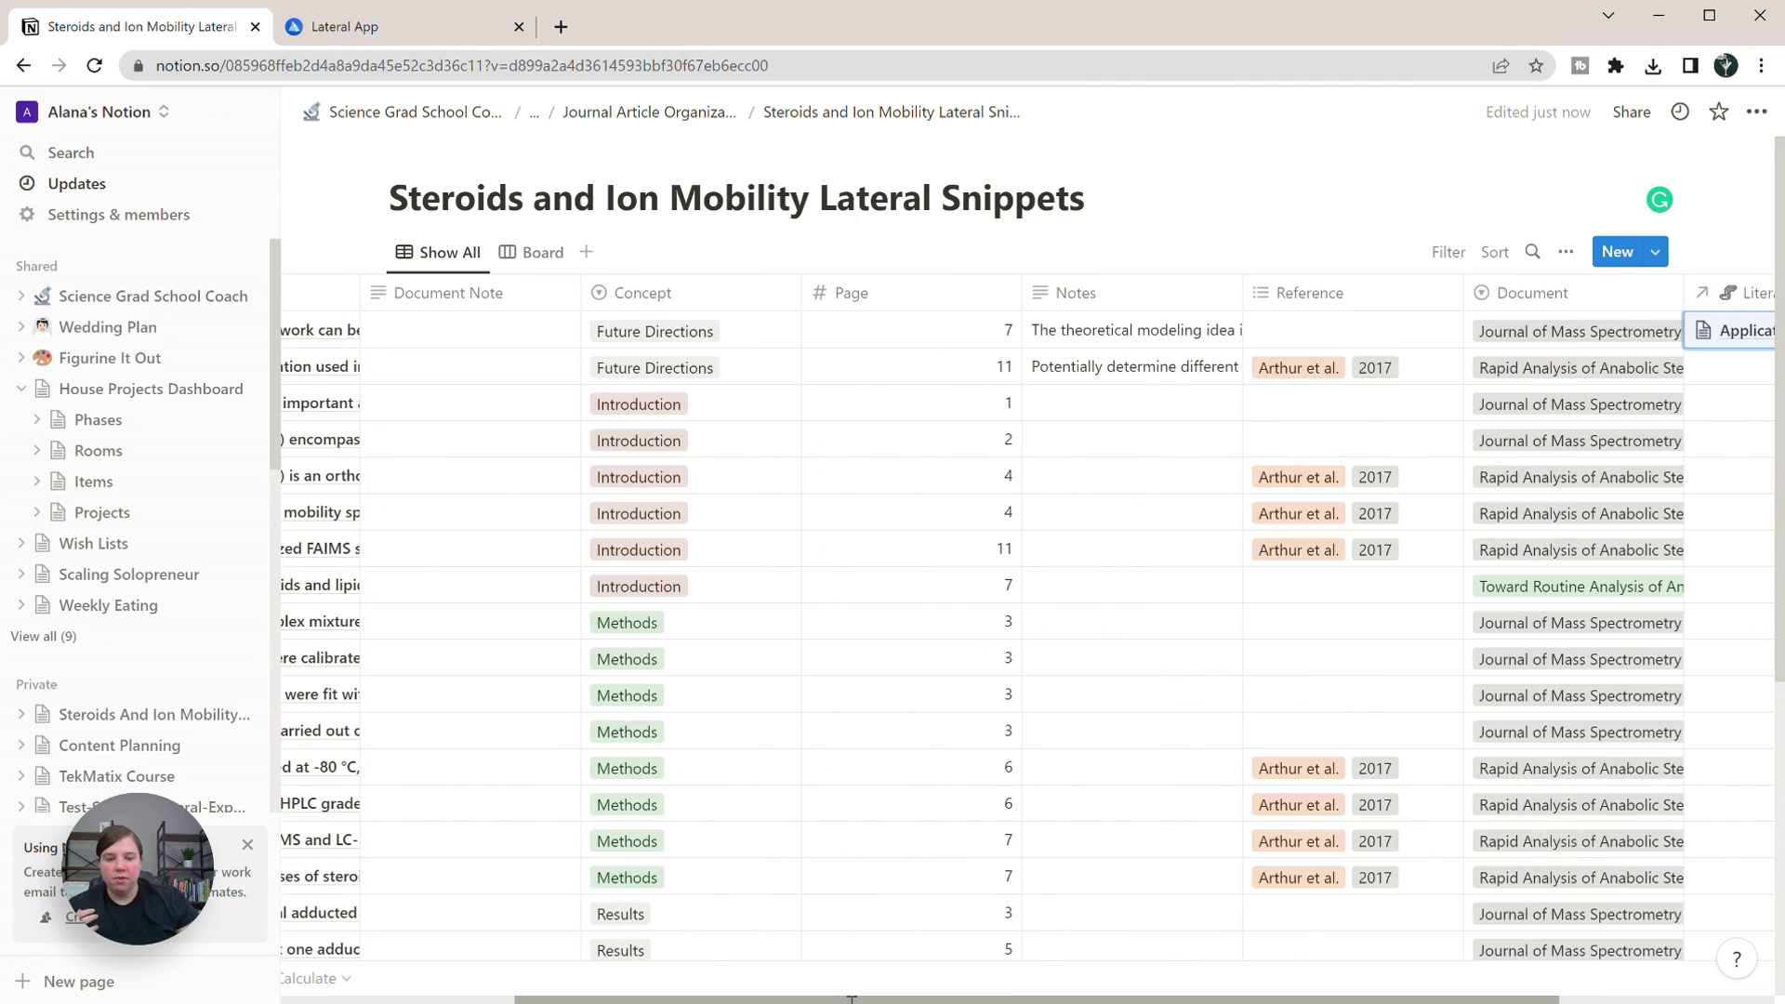
drag(1348, 999, 1564, 998)
Link the second snippet to Test and the third and fourth to the metal adduction paper.
click(1427, 368)
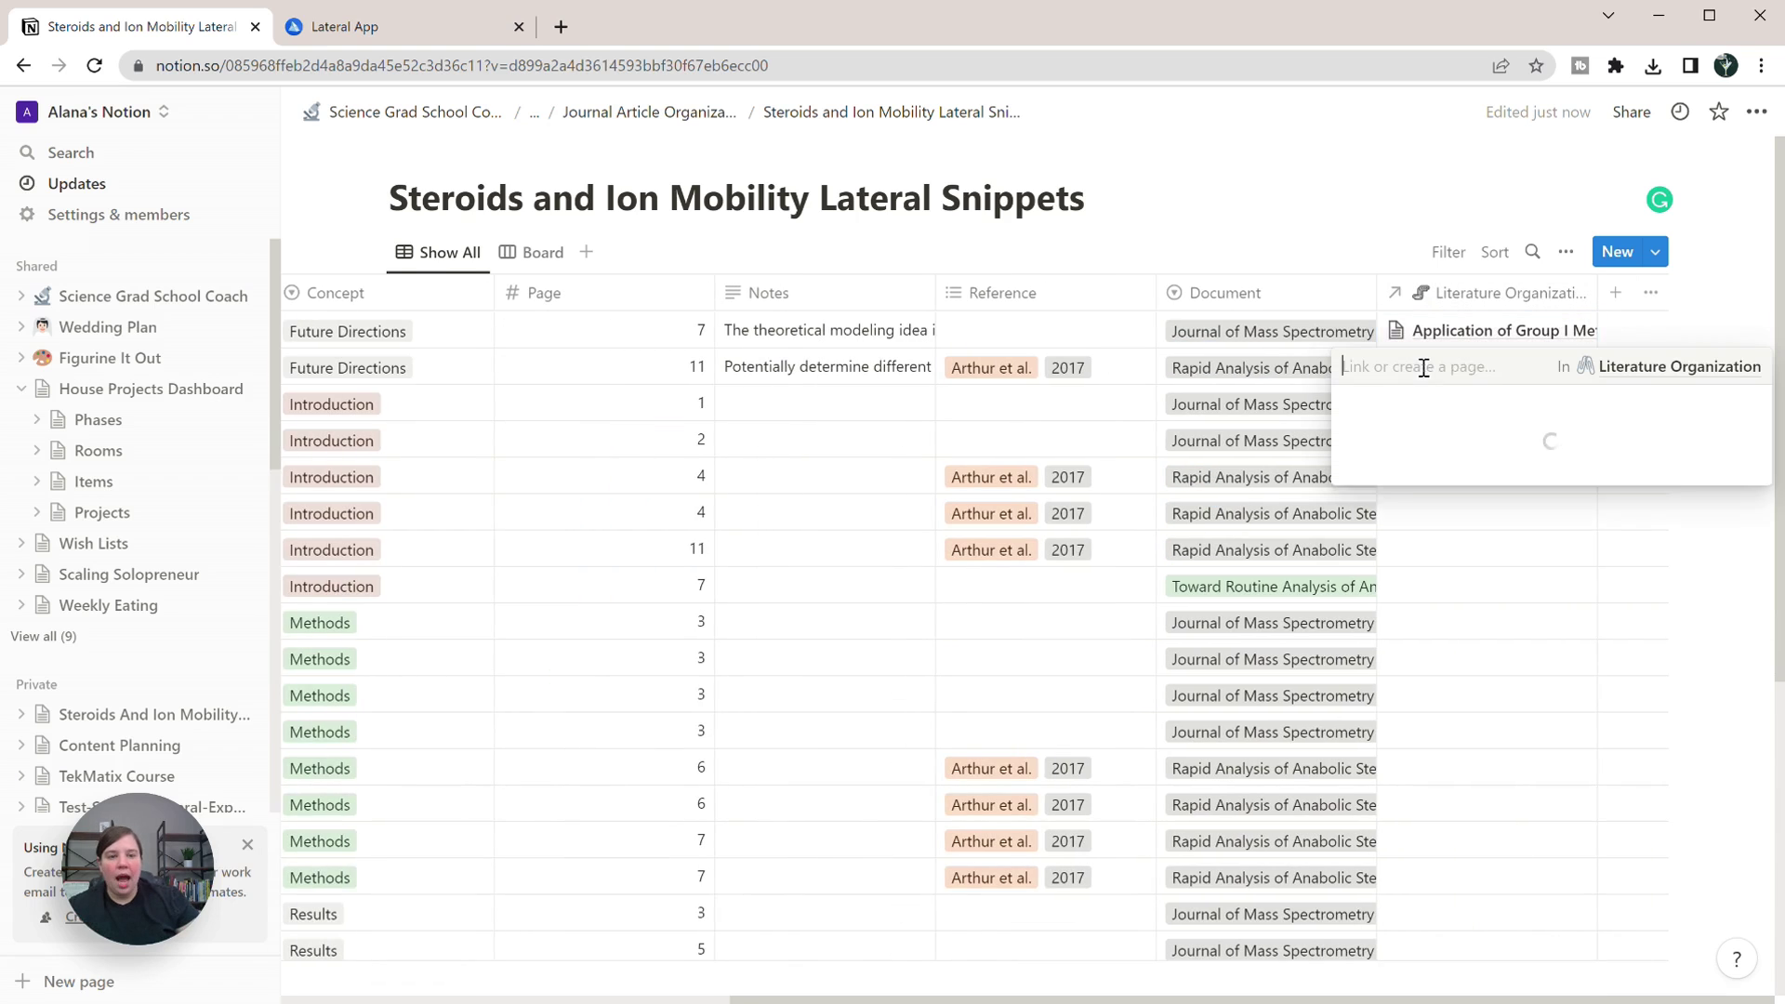
click(1406, 491)
key(Escape)
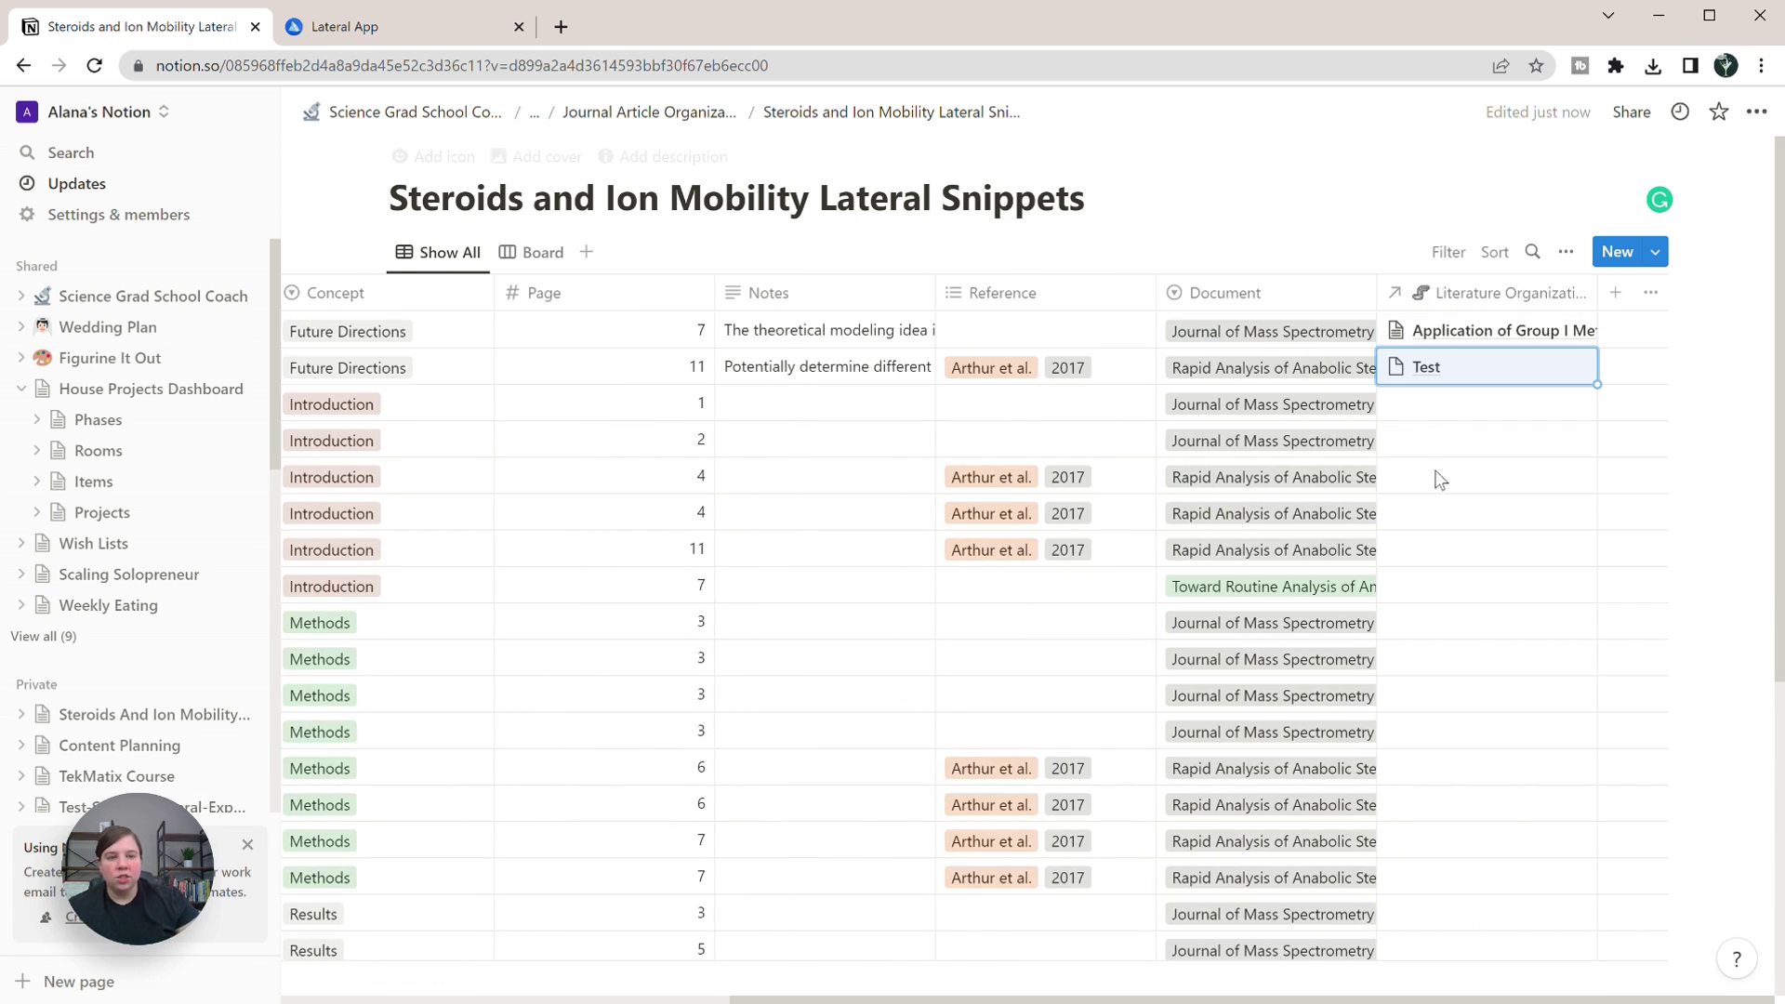
click(1418, 411)
click(1414, 474)
key(Escape)
click(1443, 449)
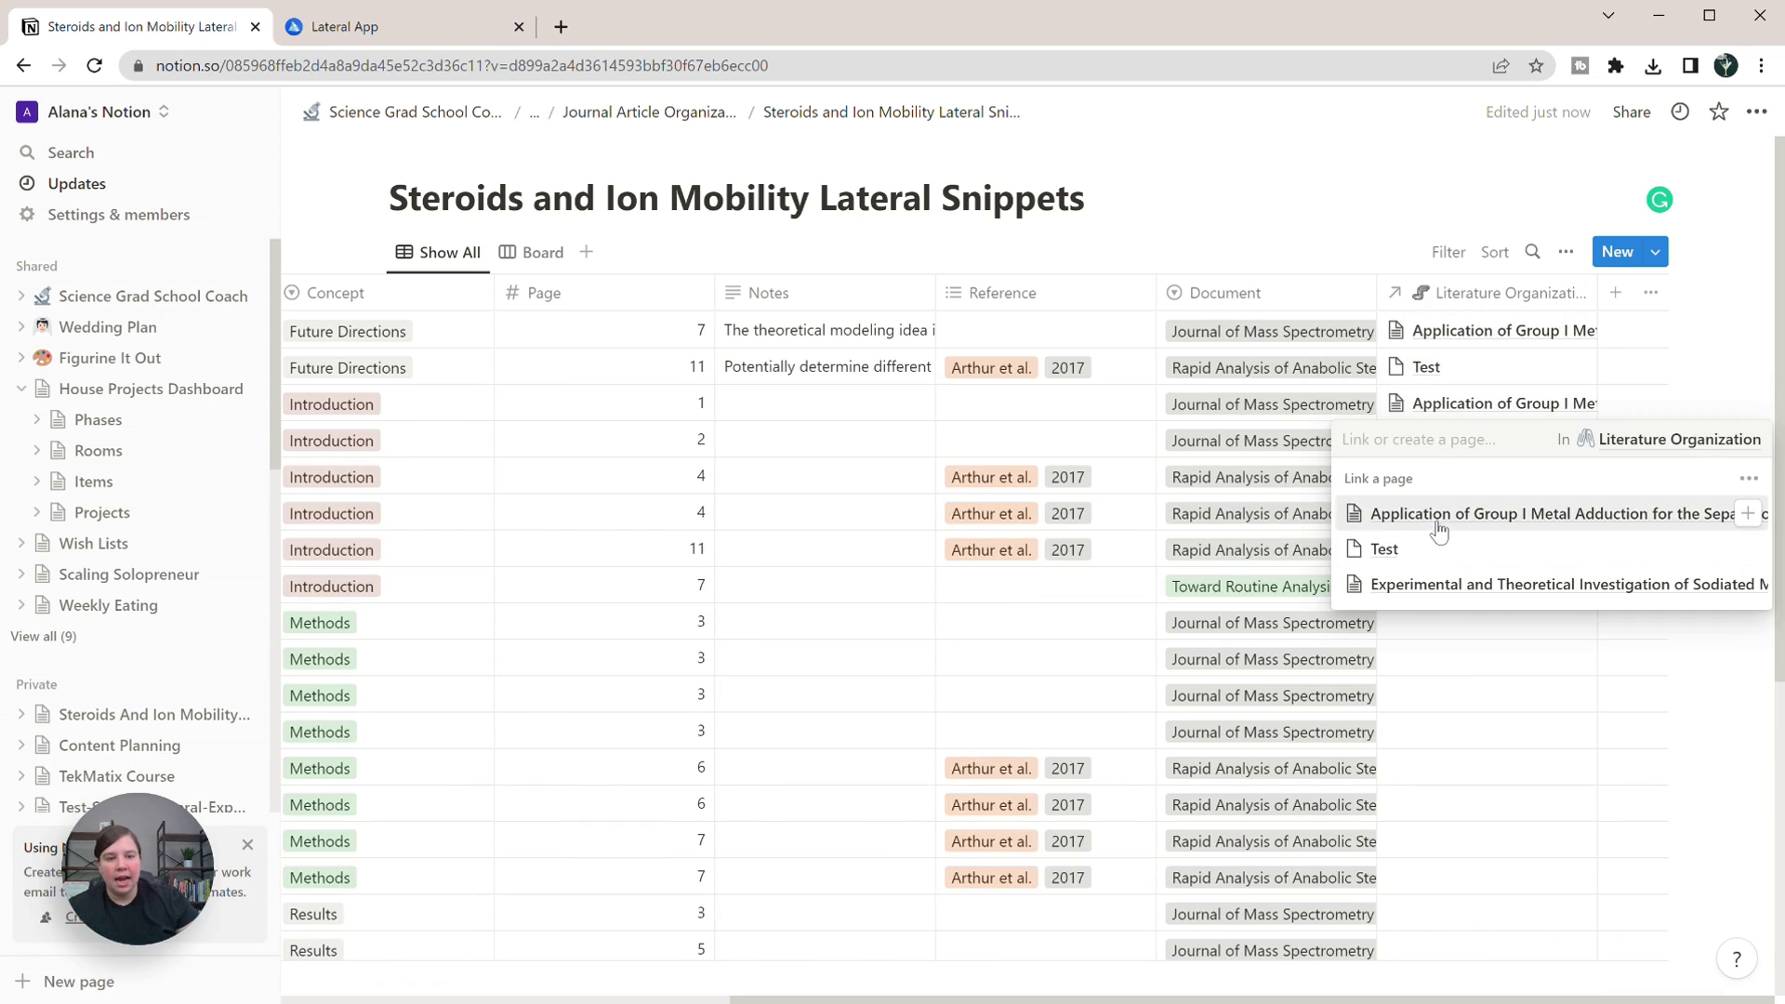
click(1446, 511)
key(Escape)
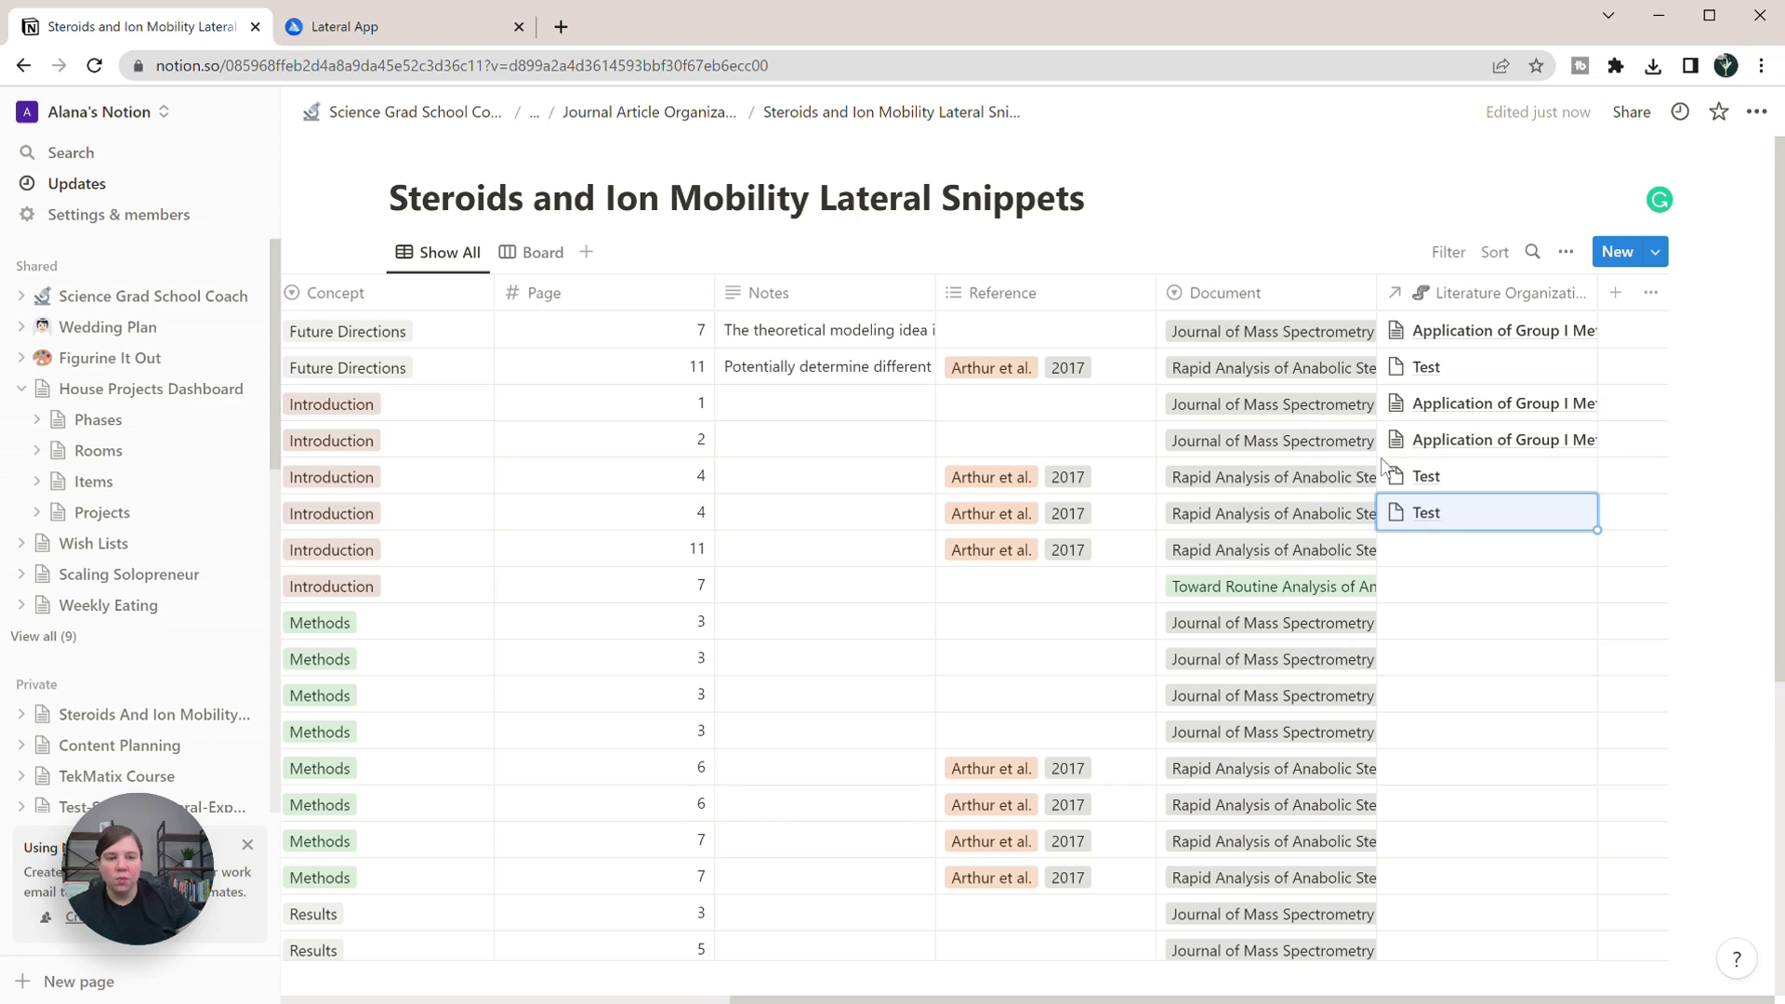
Link the seventh snippet to Test and the eighth to the sodiated adduct investigation paper.
click(1410, 548)
click(1395, 659)
key(Escape)
click(1401, 598)
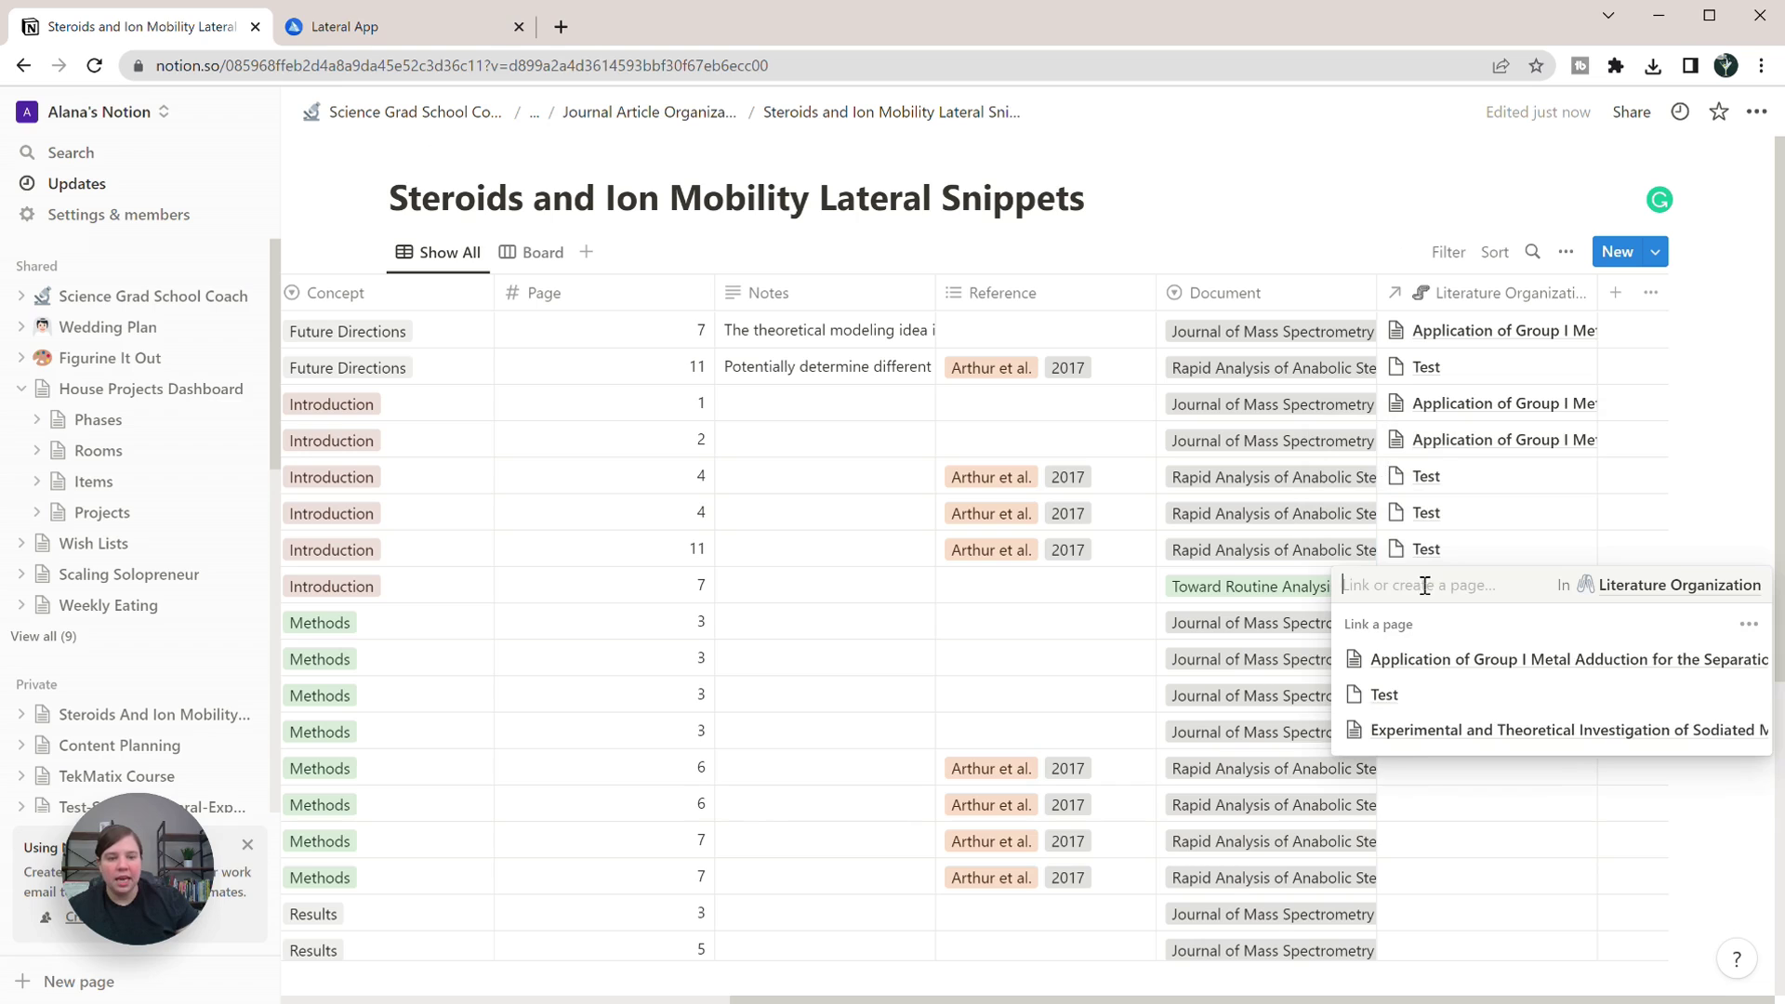
click(1417, 730)
key(Escape)
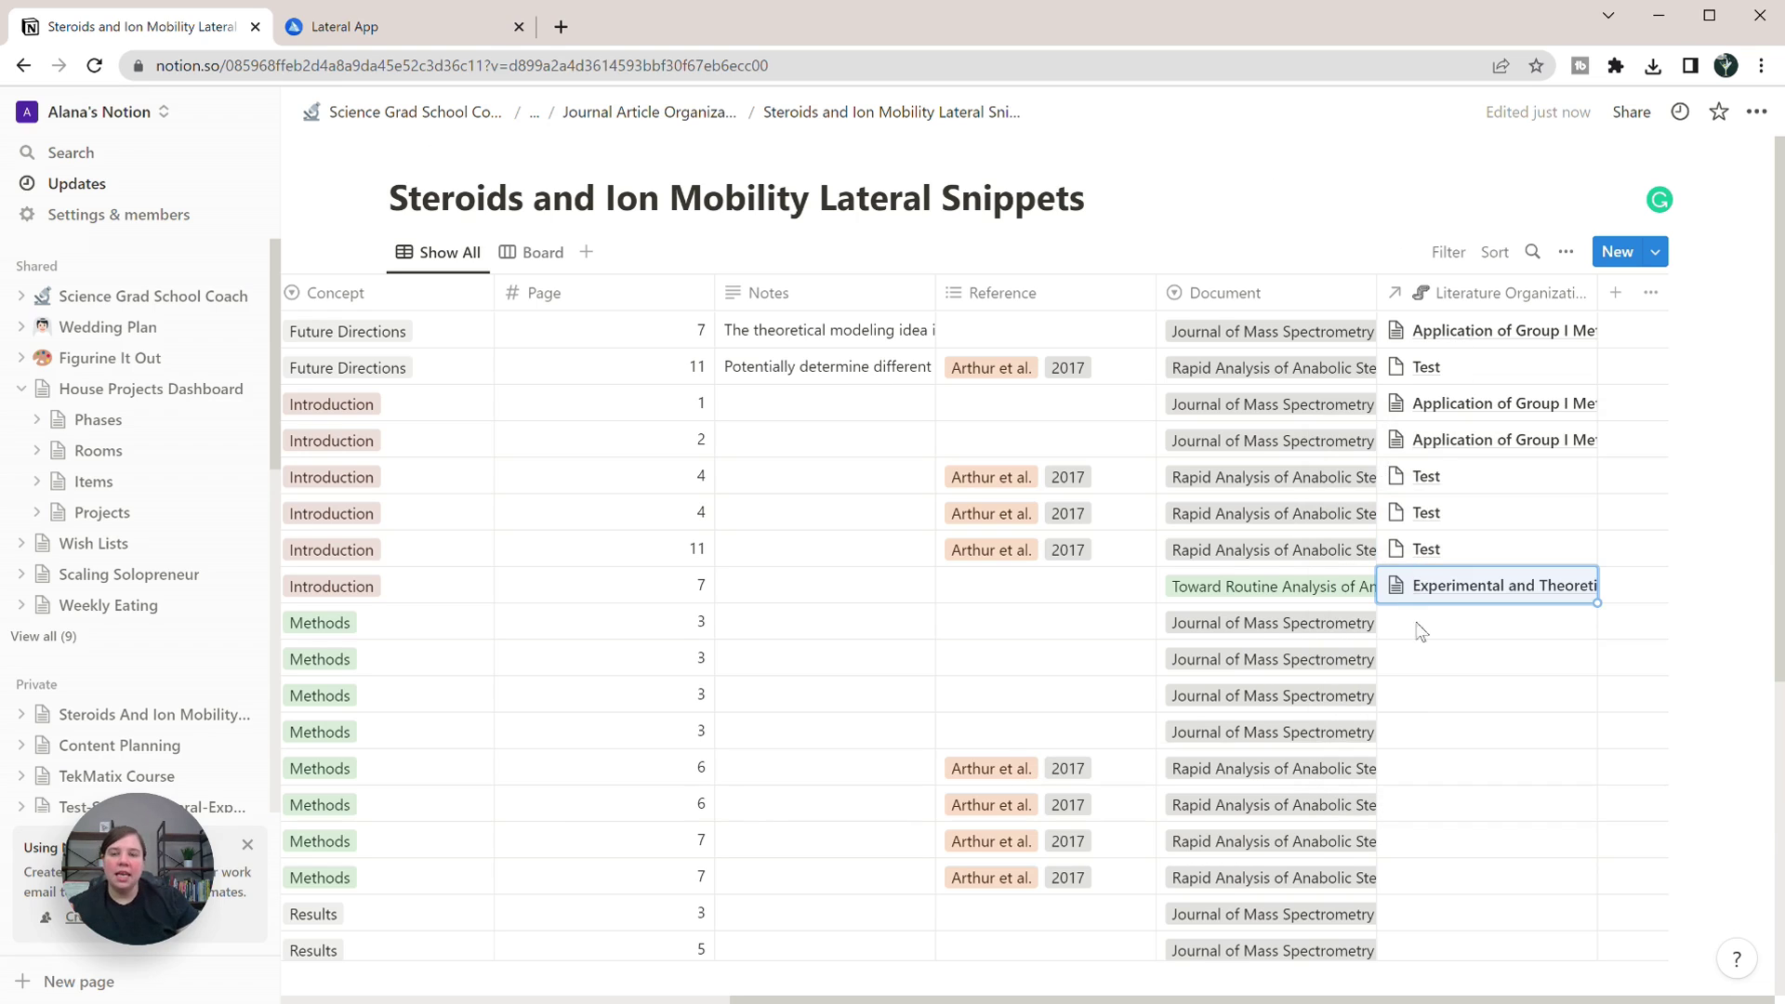
click(1316, 184)
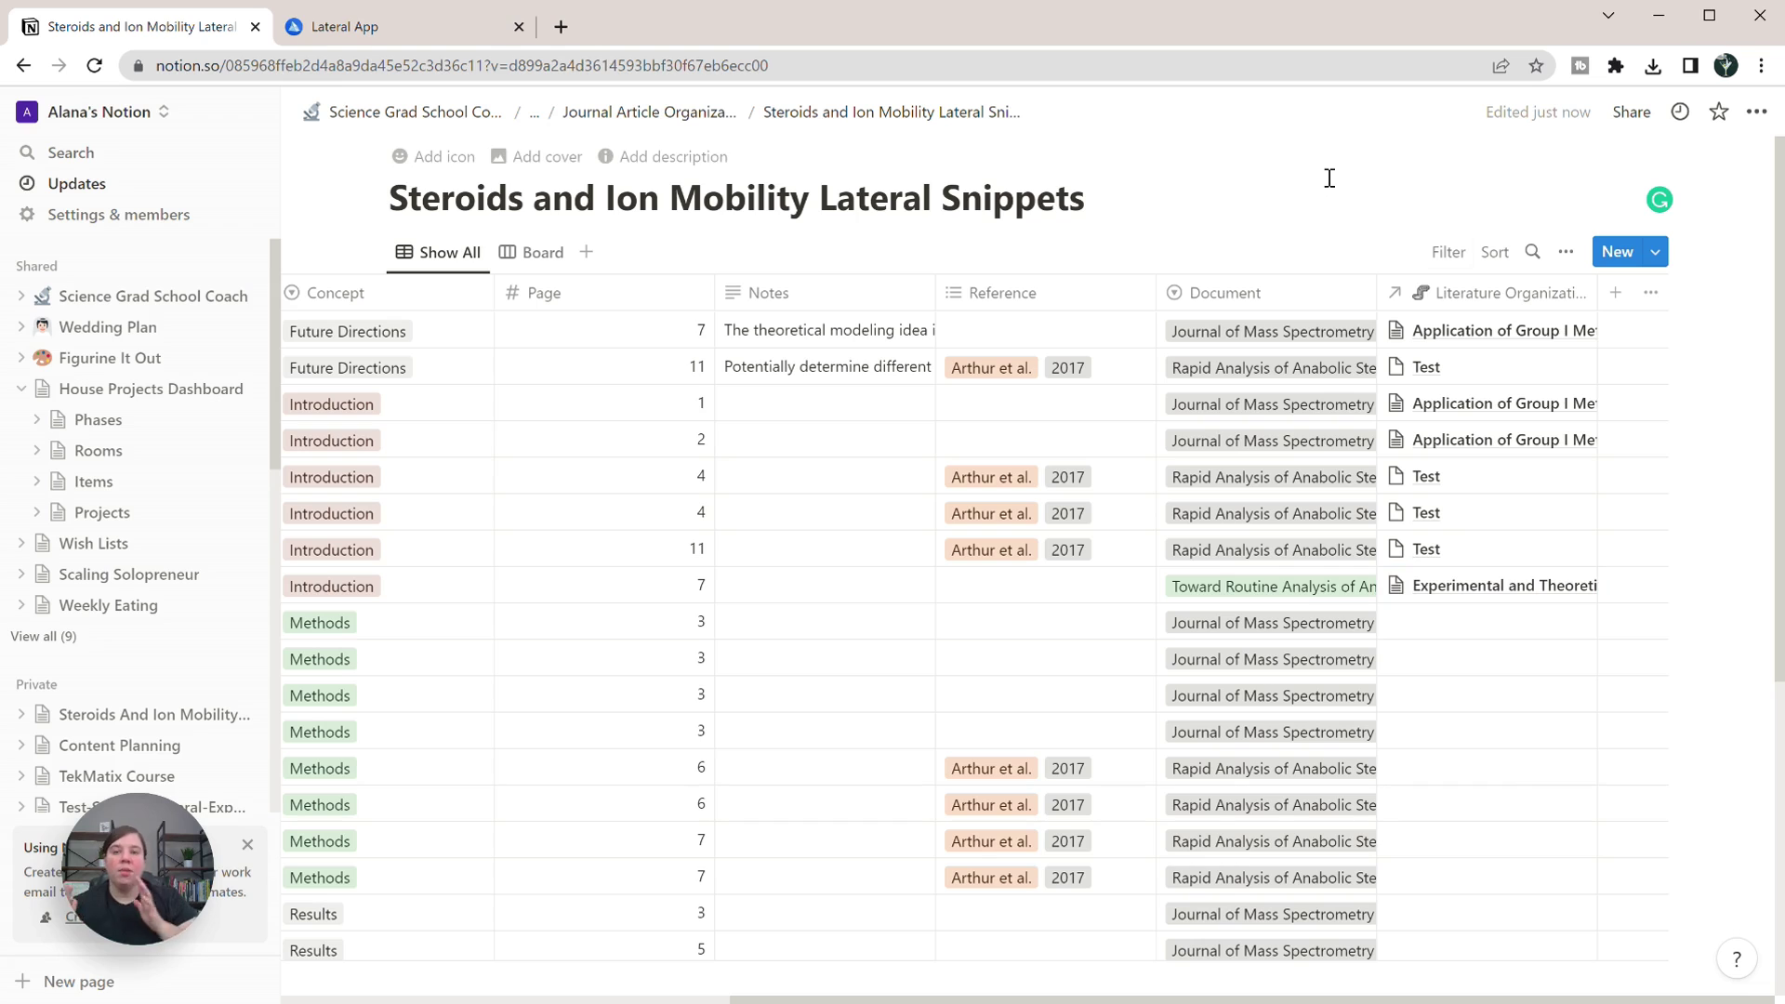
Open the Literature Organization database from the Journal Article Organization dashboard.
click(683, 115)
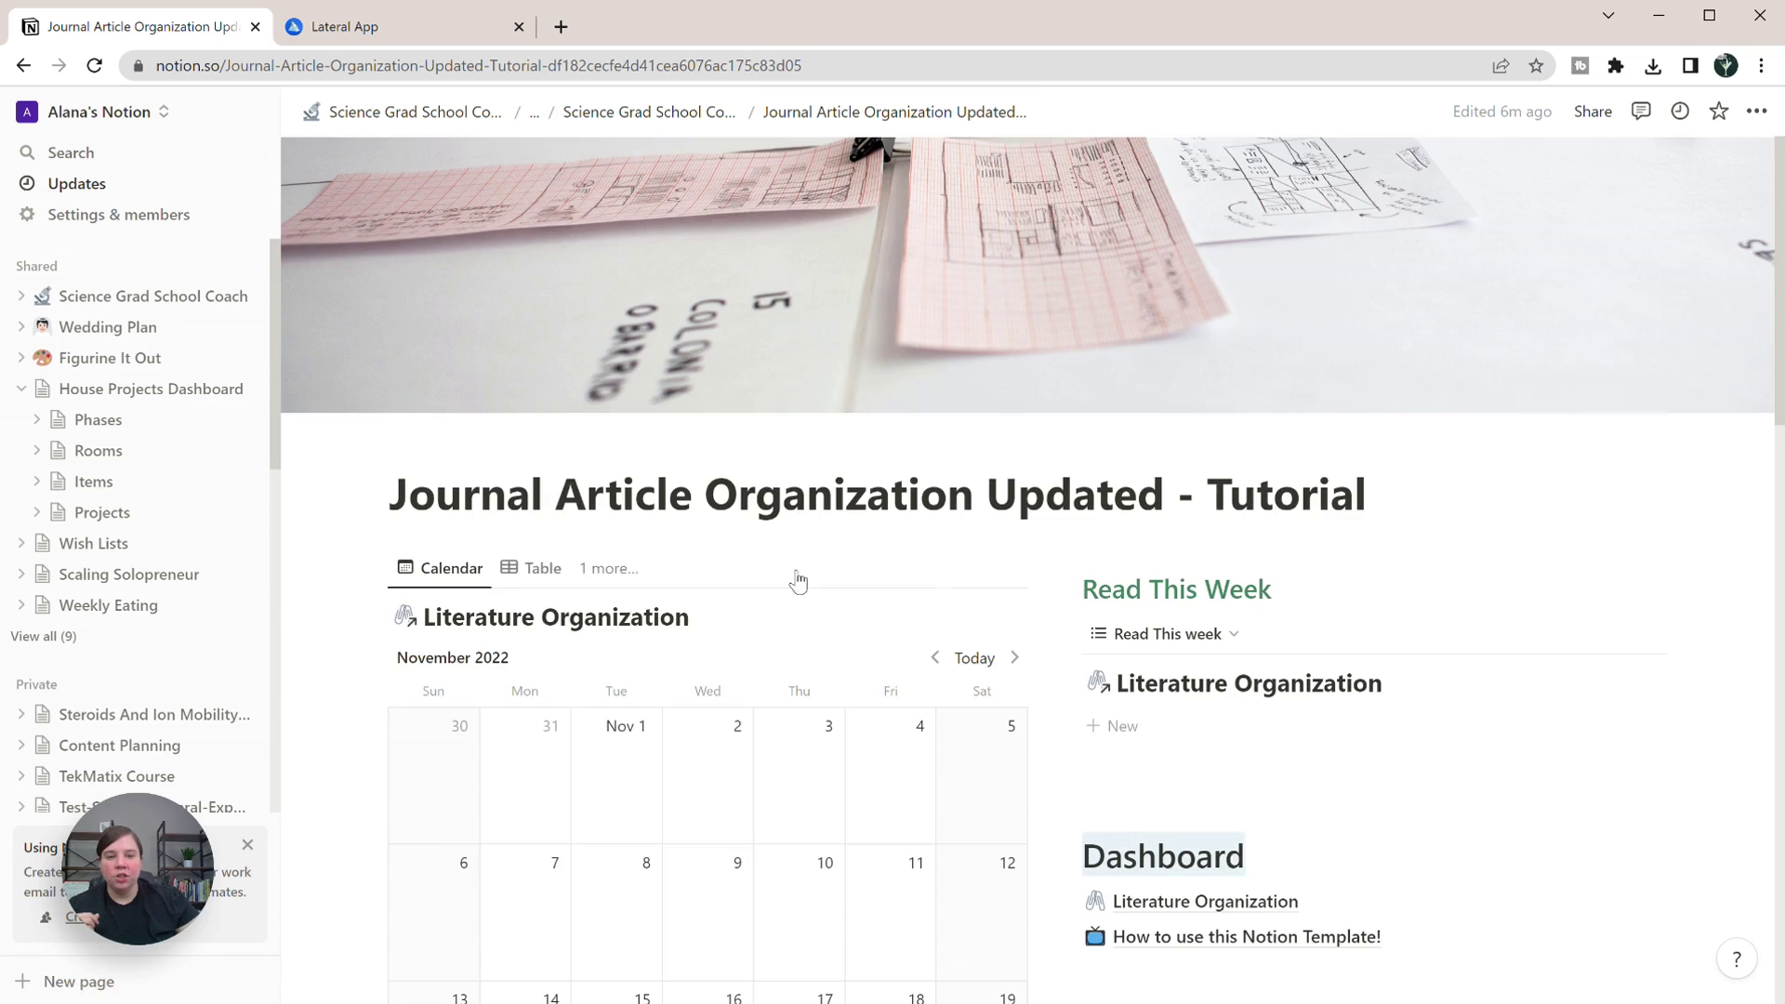
scroll(1227, 546, down, 4)
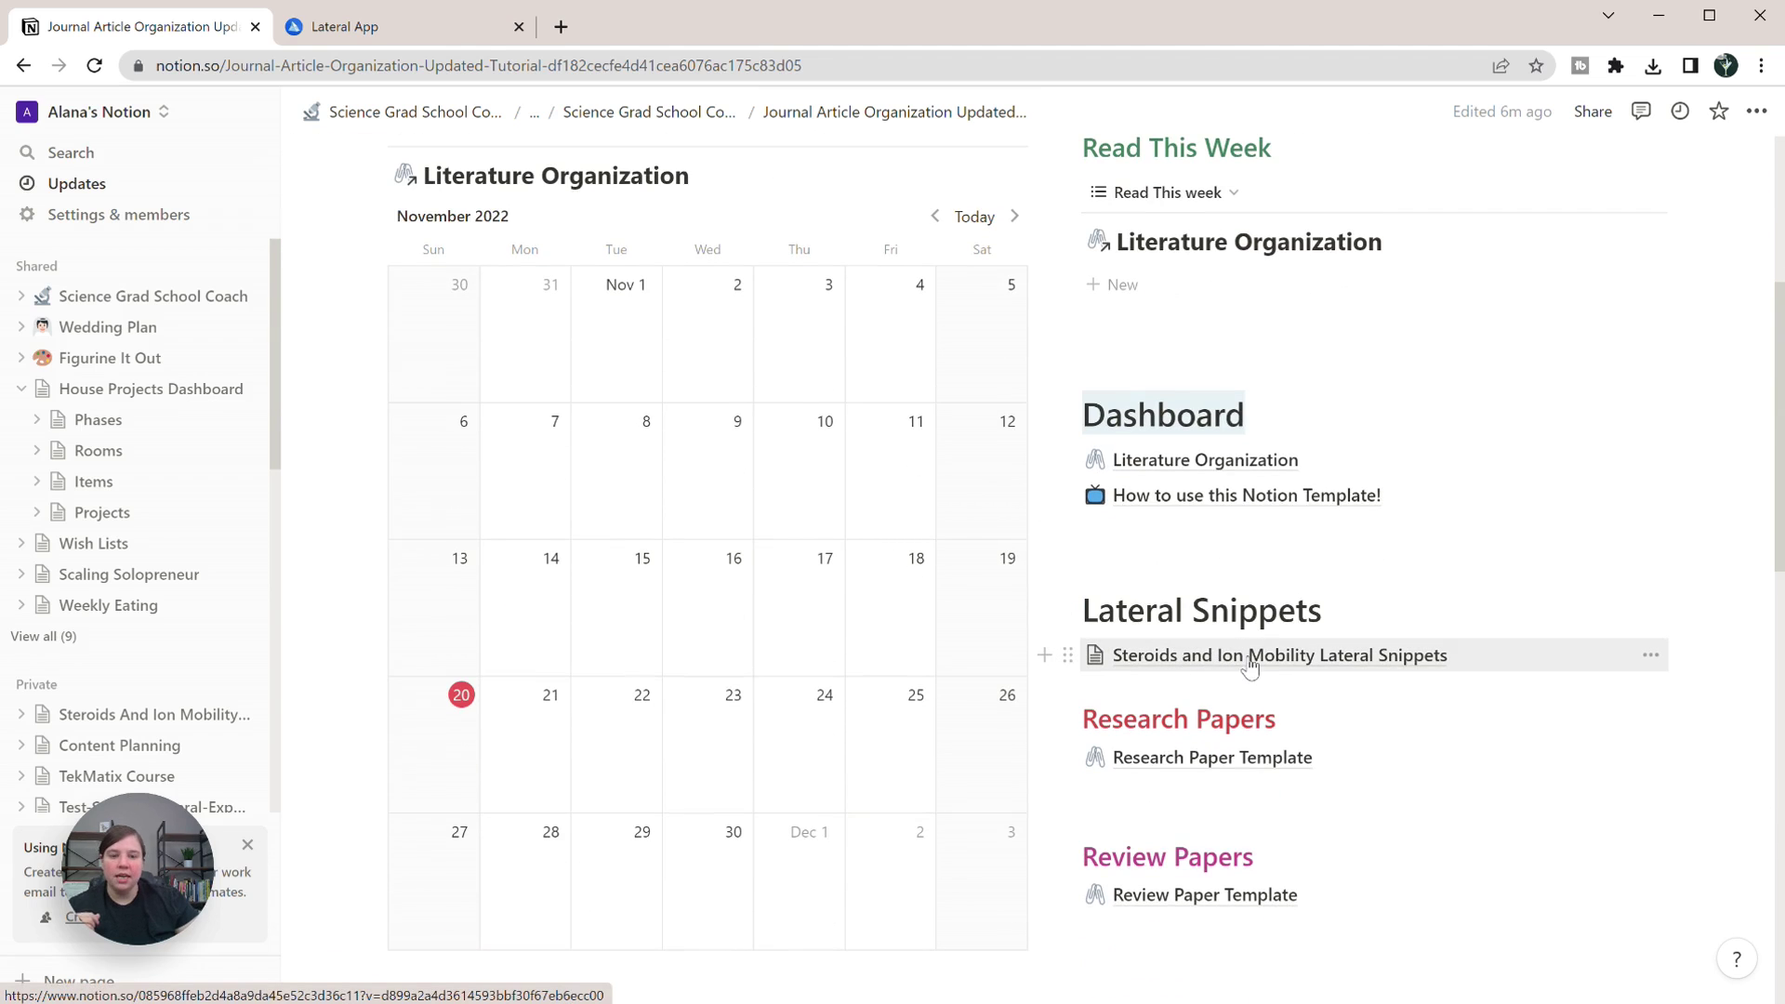
click(1128, 463)
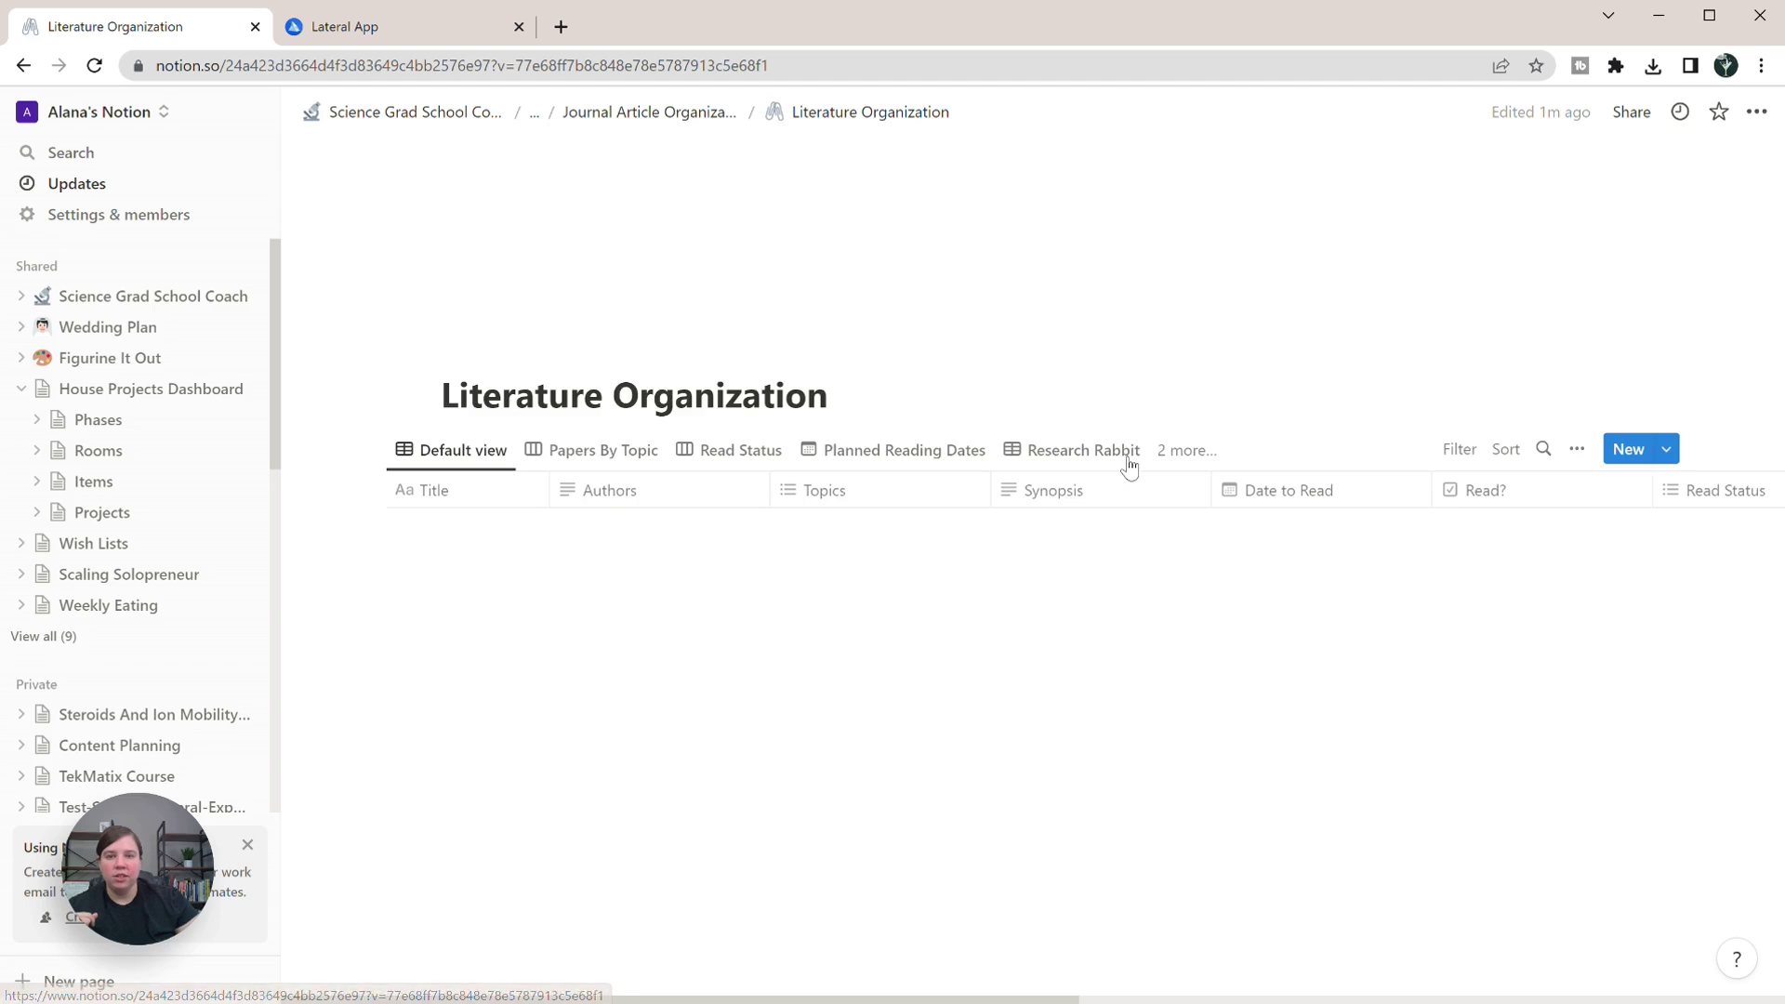
Make the Steroids and Ion Mobility Snippets property visible in the table view and review it.
scroll(1464, 521, right, 10)
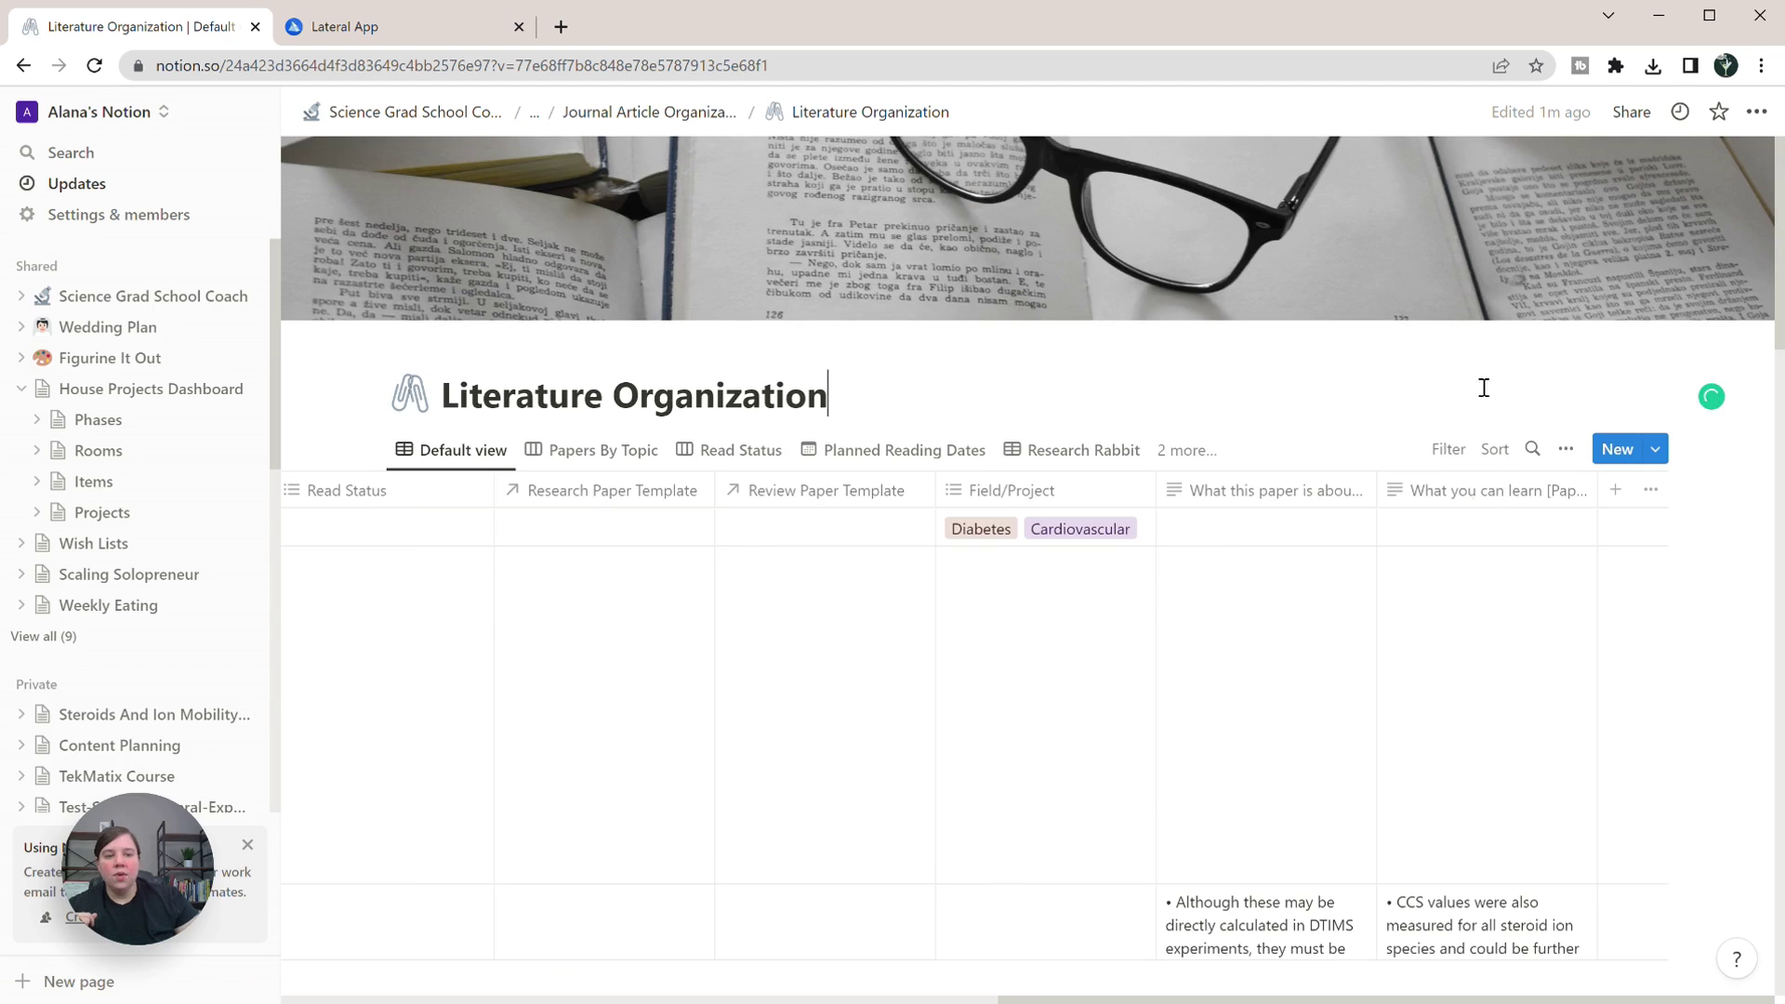
click(1566, 449)
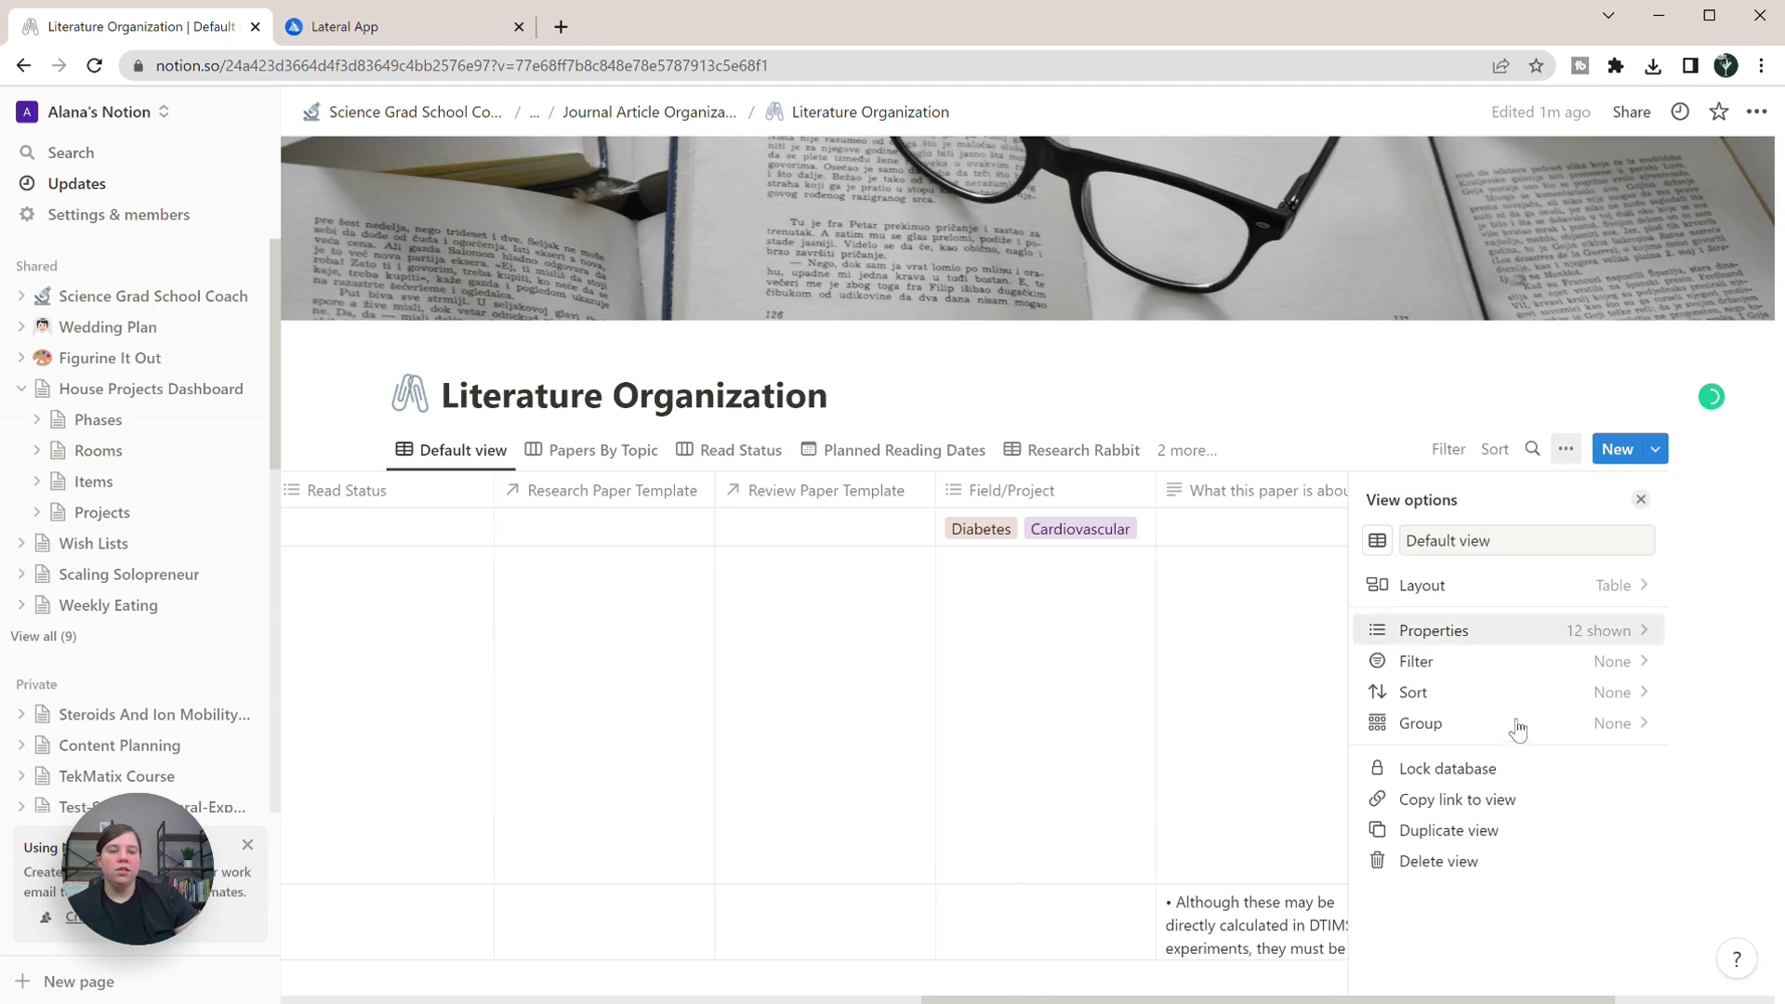
click(1485, 632)
scroll(1490, 665, down, 5)
scroll(1491, 671, down, 1)
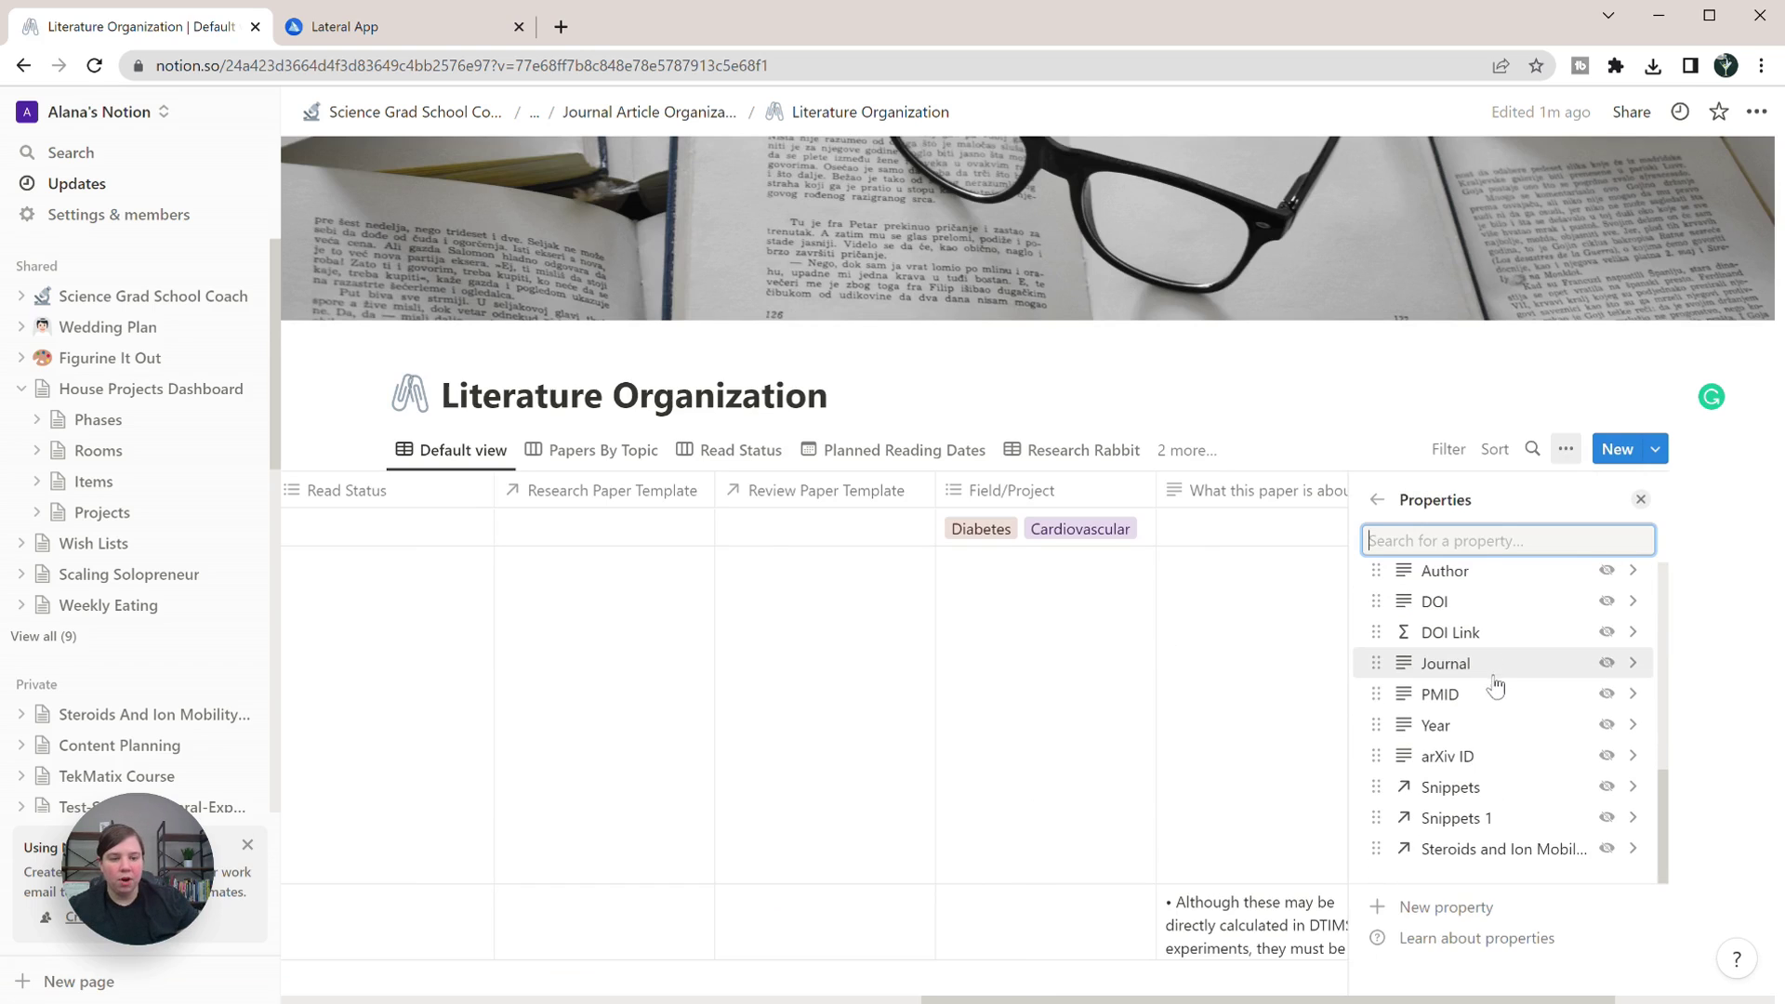
click(1606, 848)
key(Escape)
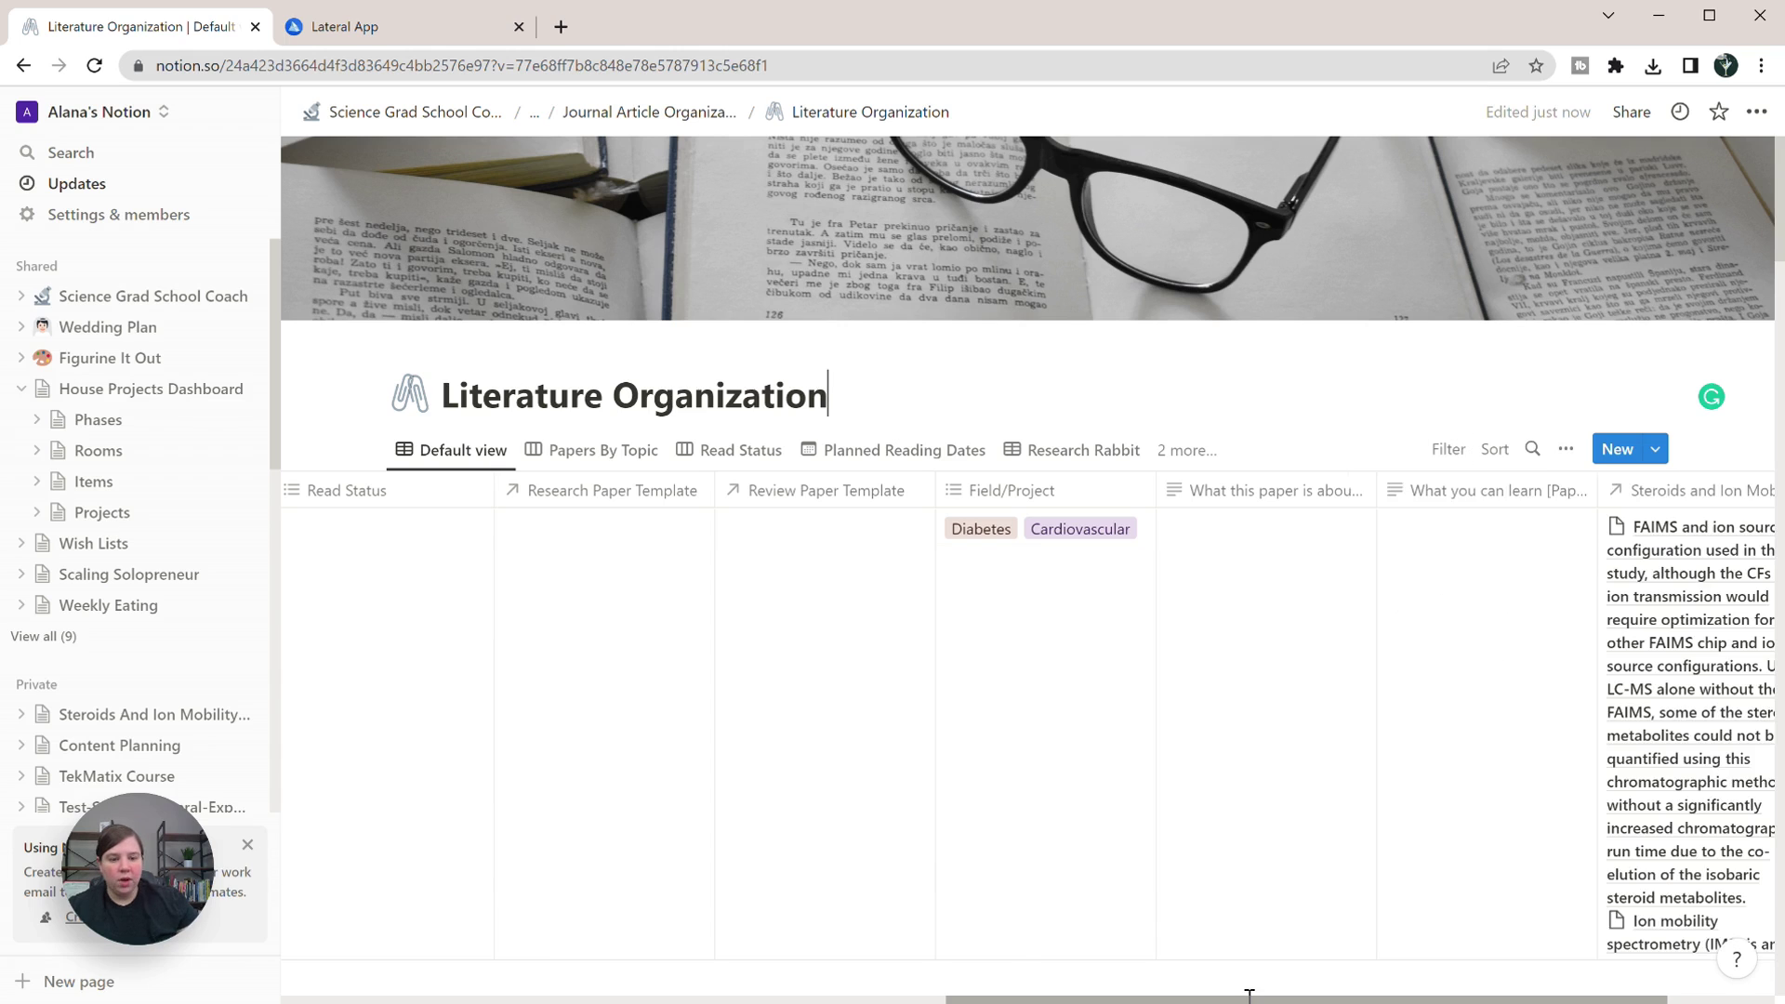
scroll(1529, 504, right, 3)
scroll(1525, 516, down, 6)
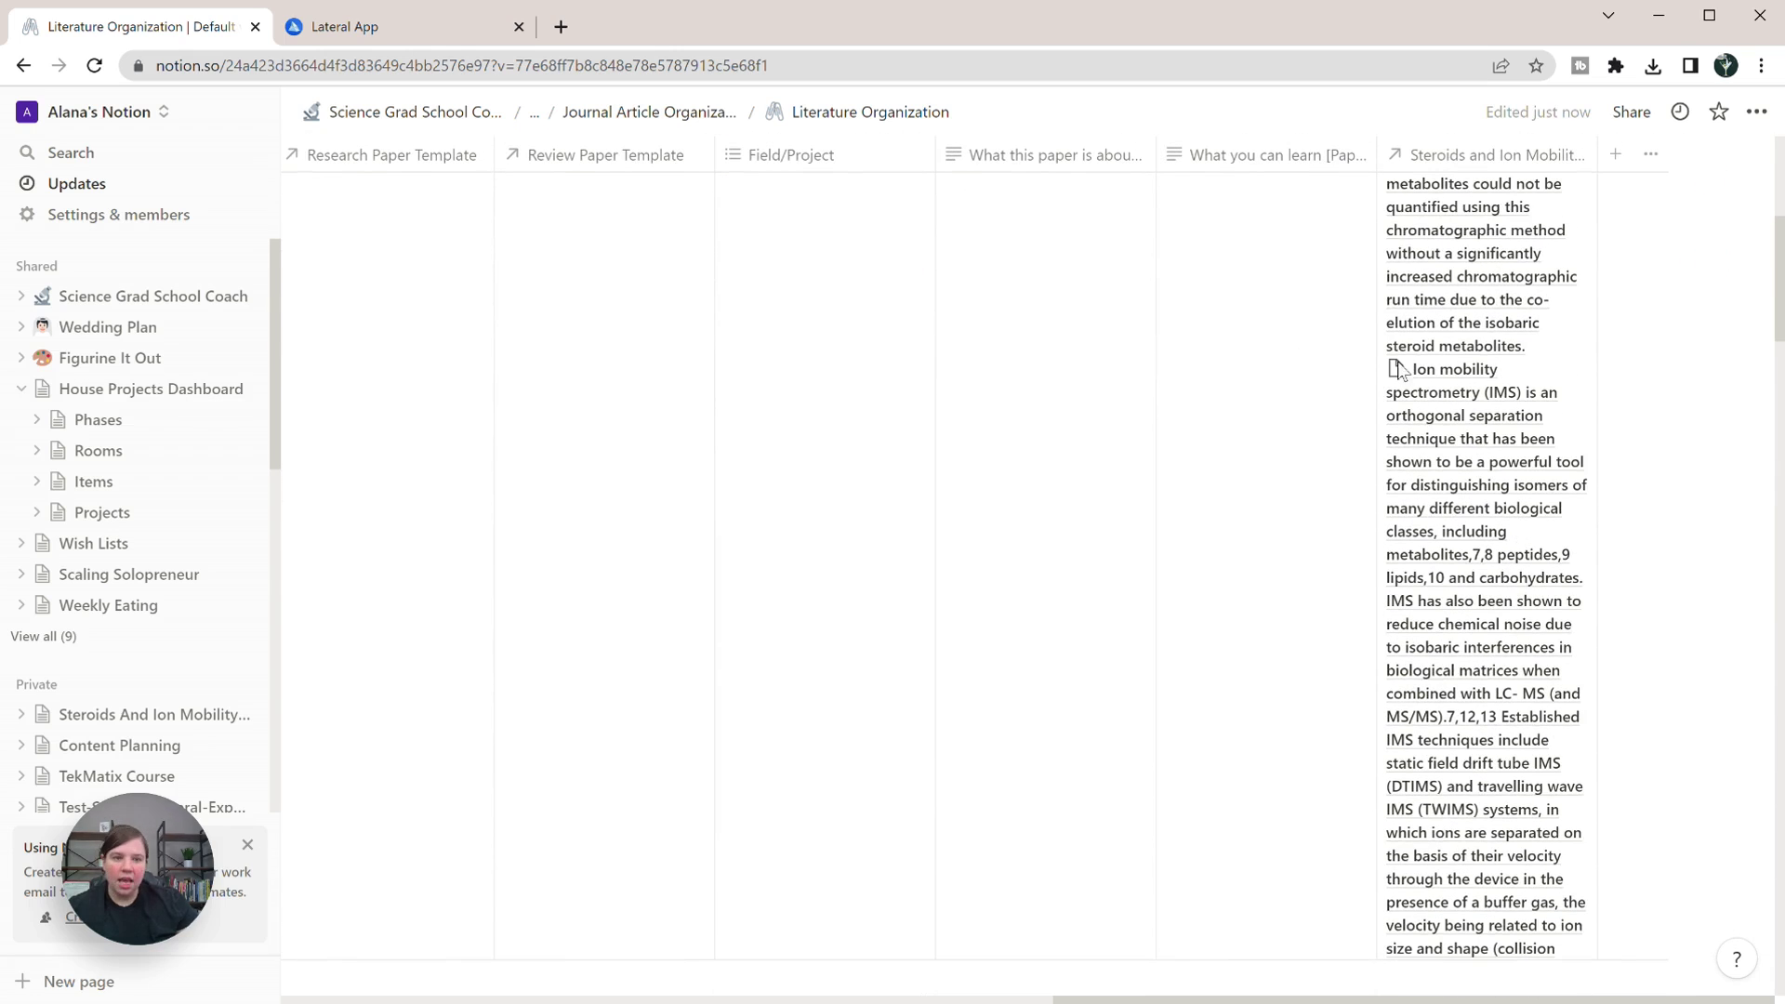
scroll(1404, 514, up, 6)
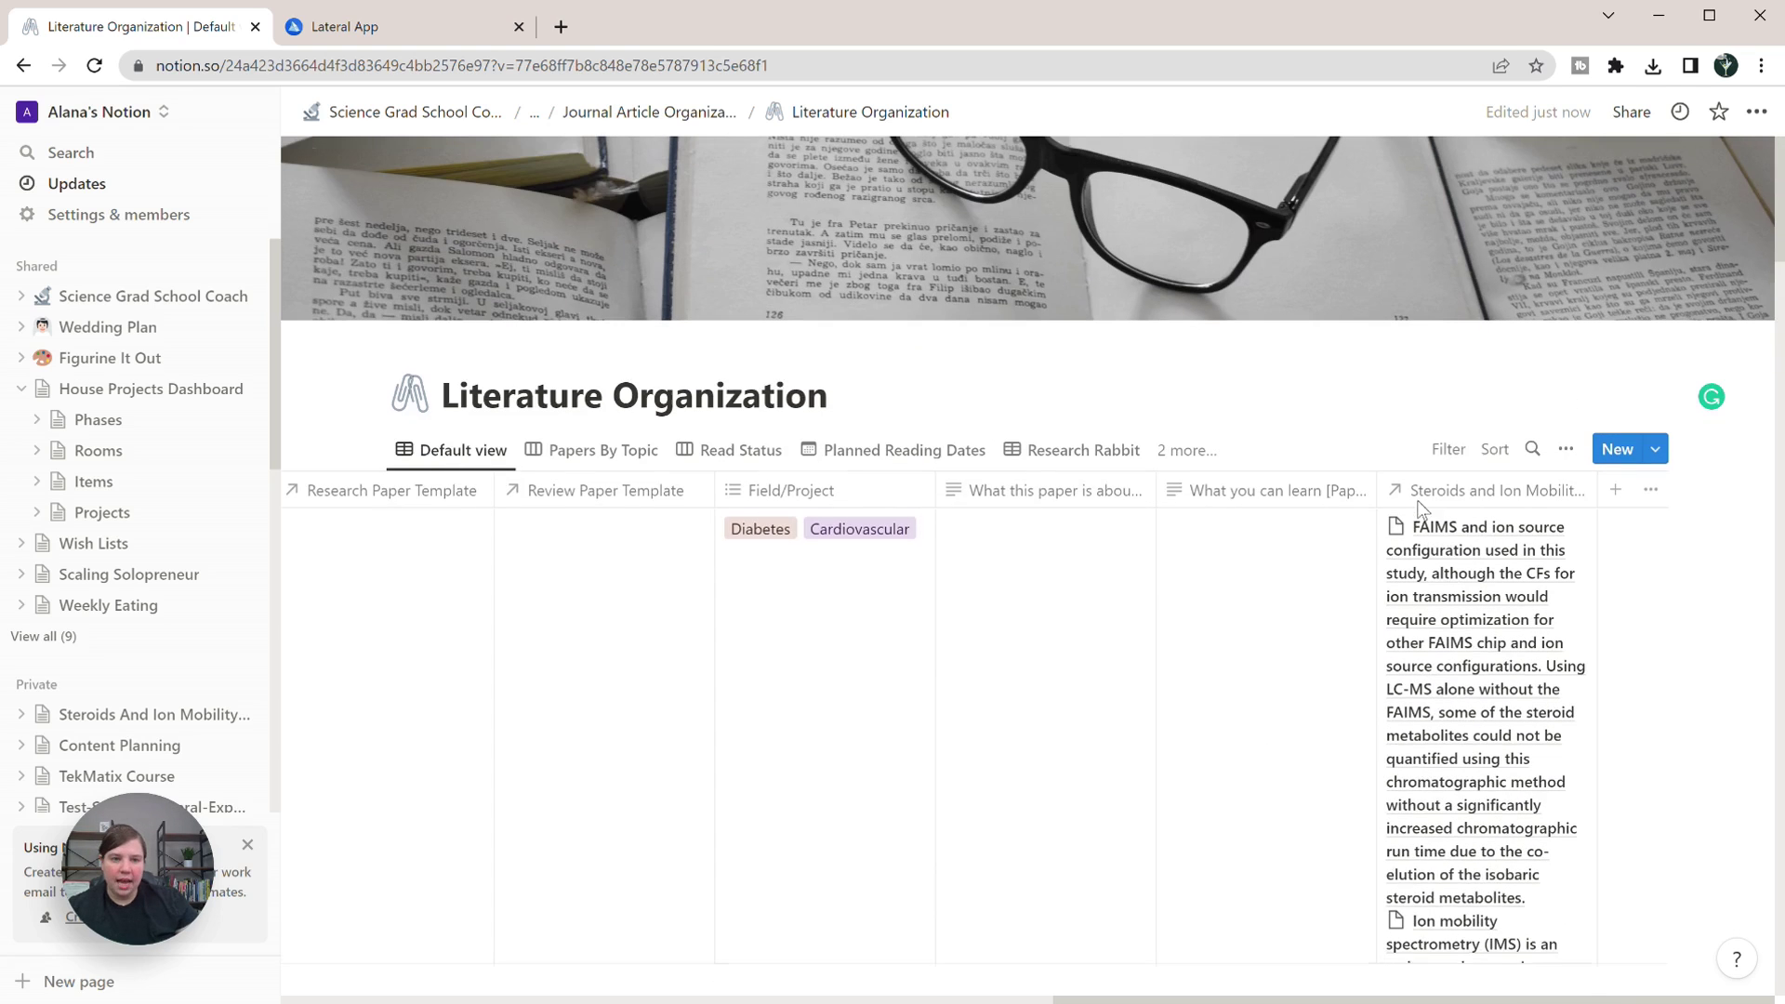
Search Literature Organization for 'Ion so' and review the matching records.
click(1532, 450)
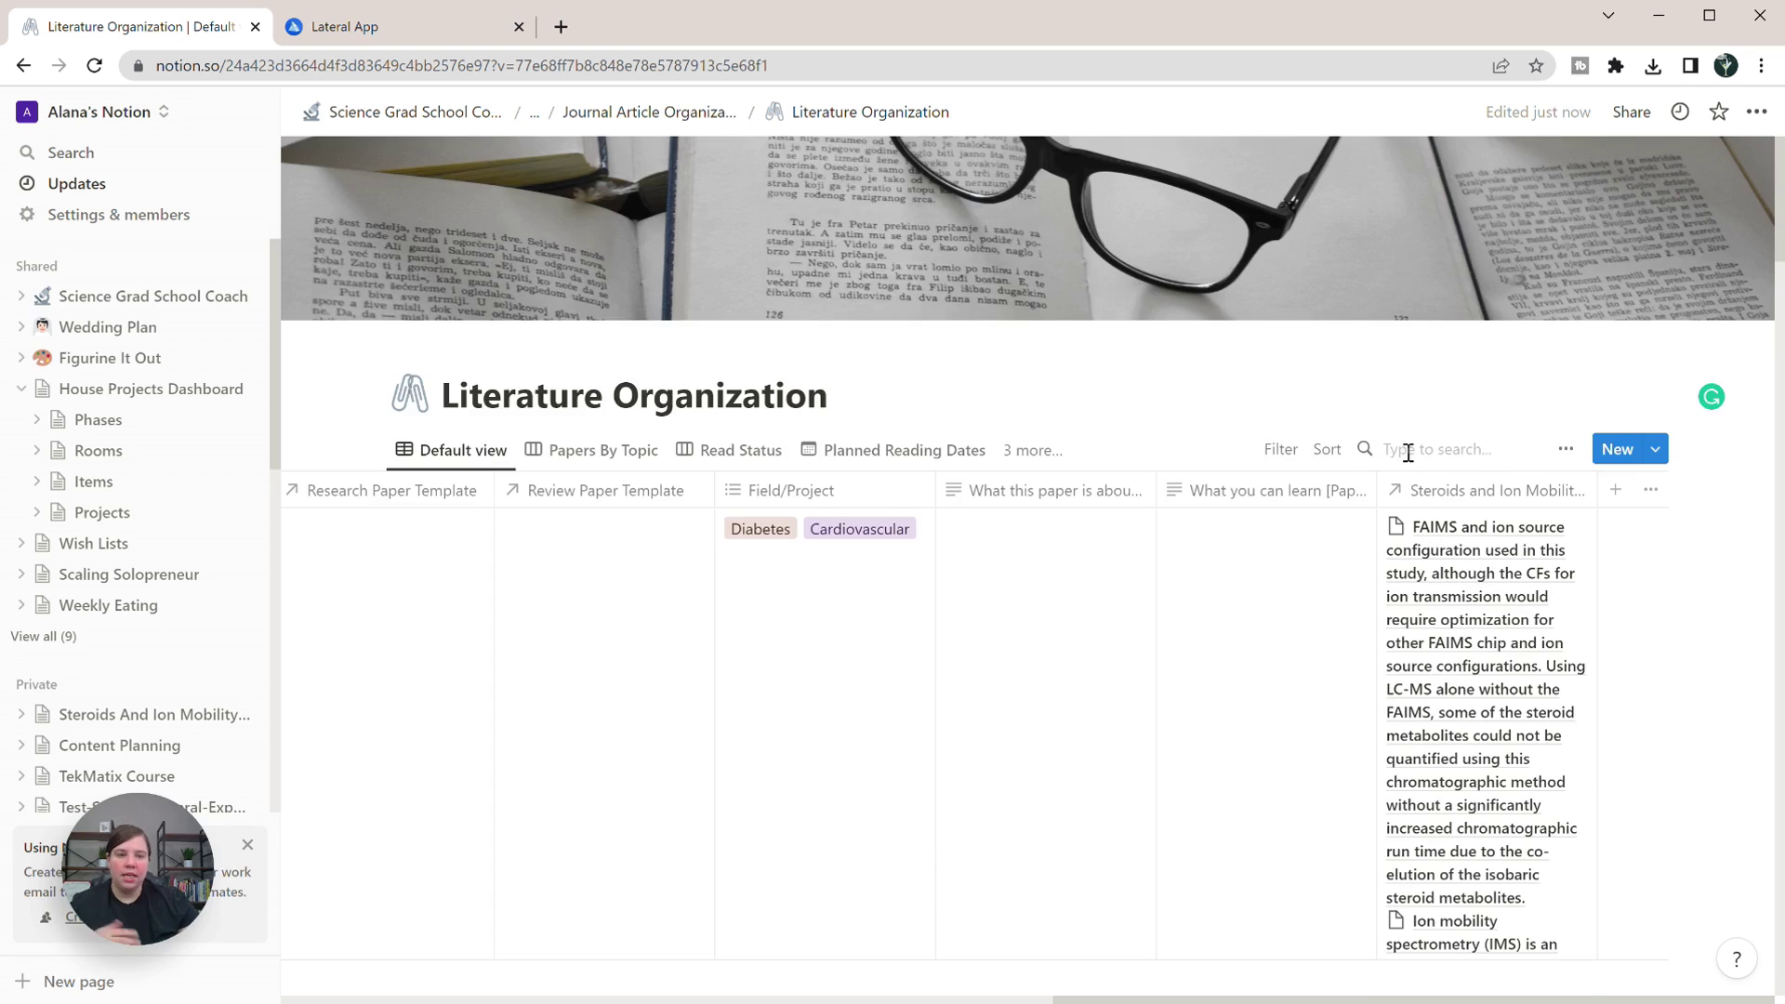
text(Ion so)
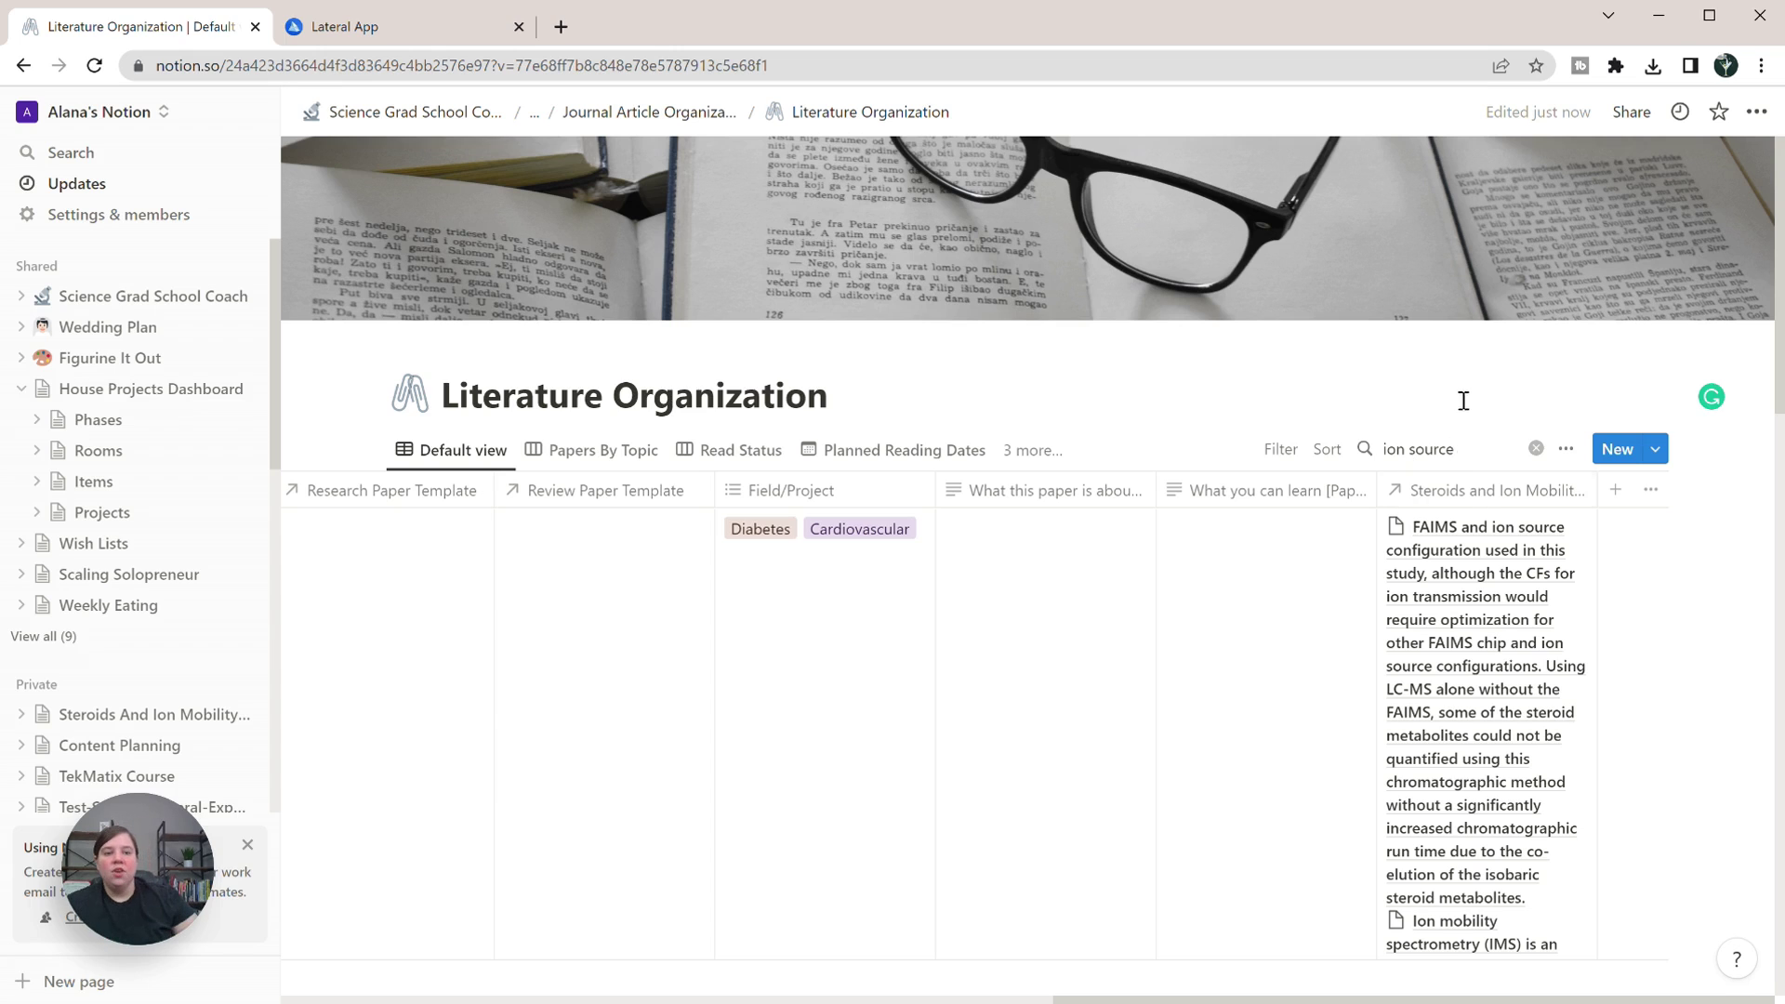
scroll(1374, 592, down, 10)
scroll(1378, 592, down, 5)
scroll(1385, 678, up, 15)
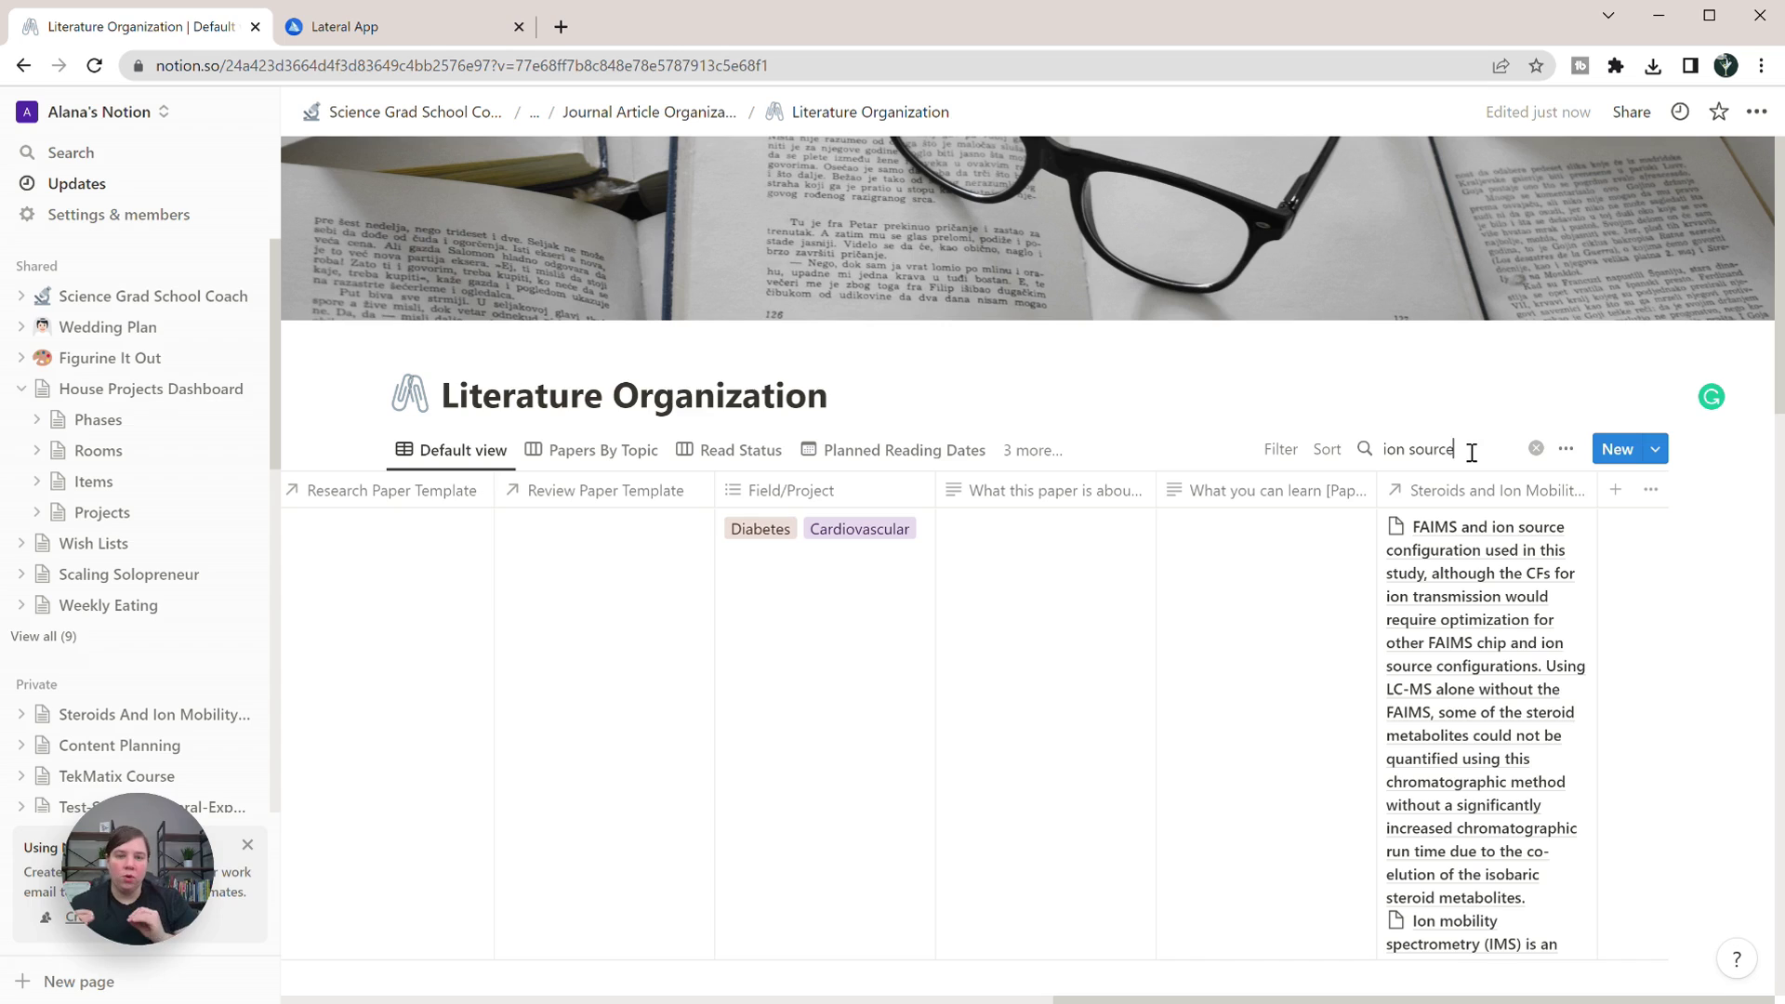
Clear the search and return to the Journal Article Organization page.
drag(1472, 453, 1357, 465)
key(BackSpace)
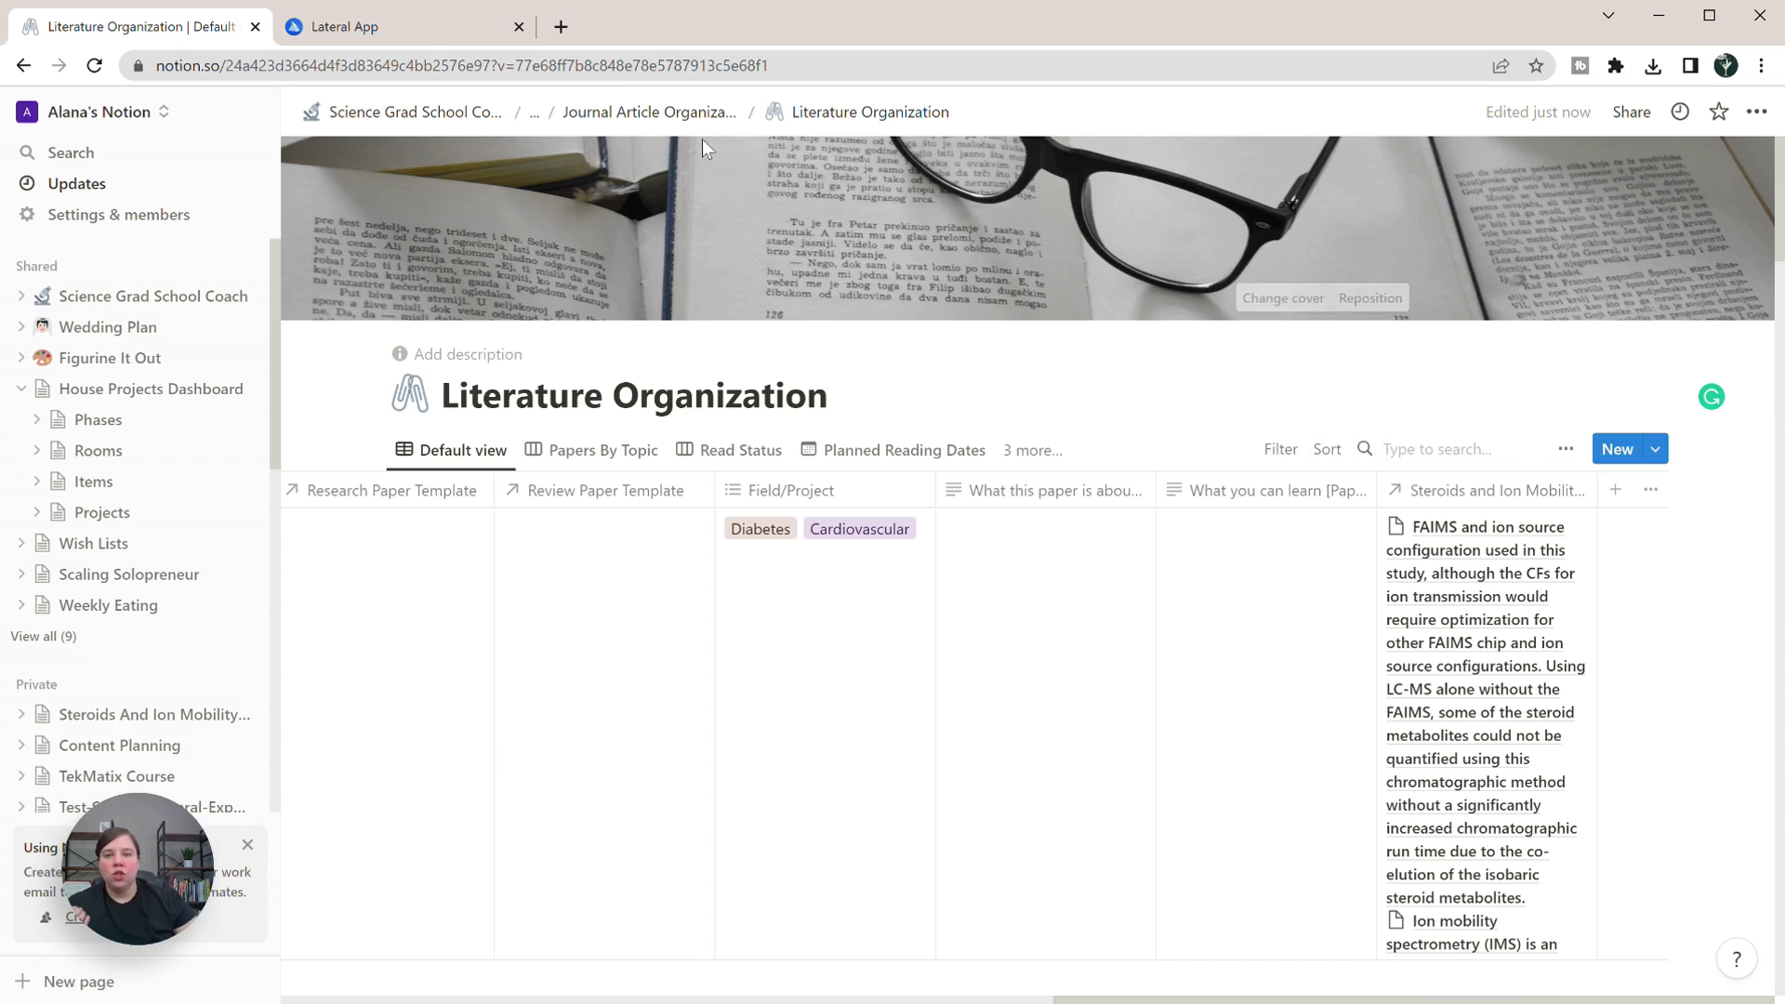
click(649, 112)
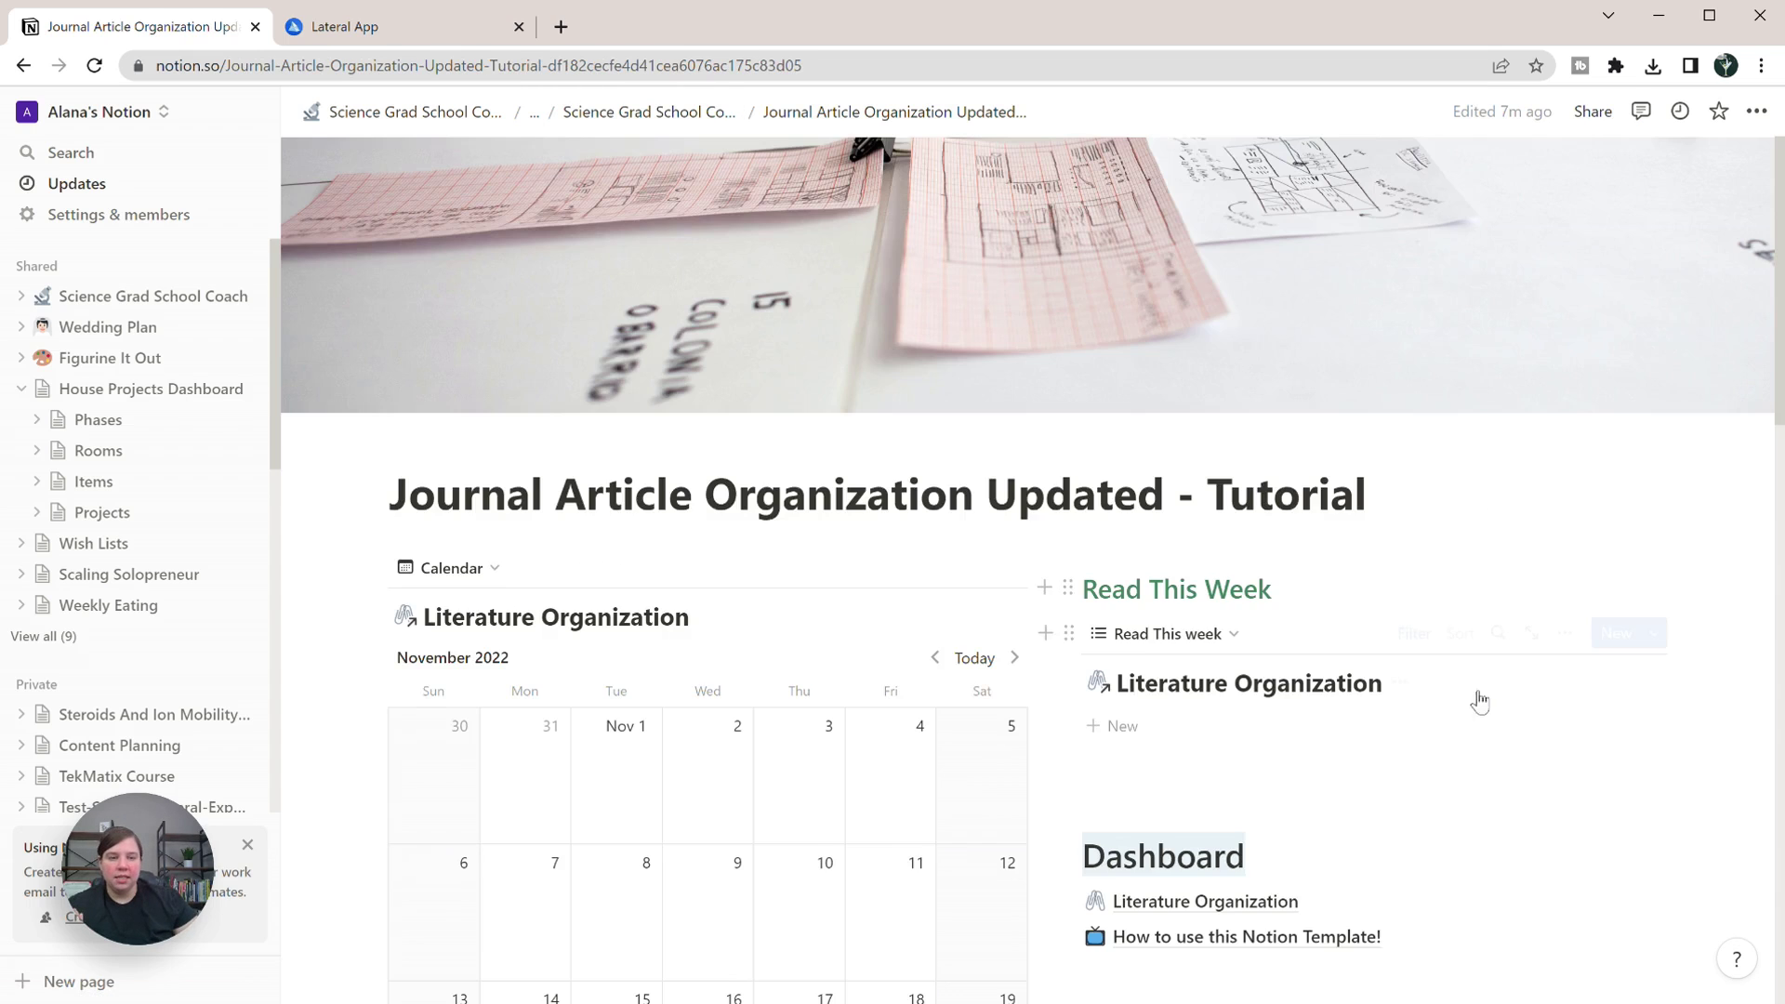
Open the Steroids and Ion Mobility Lateral Snippets database and begin adding a new view.
scroll(1394, 701, down, 4)
click(1355, 684)
click(588, 253)
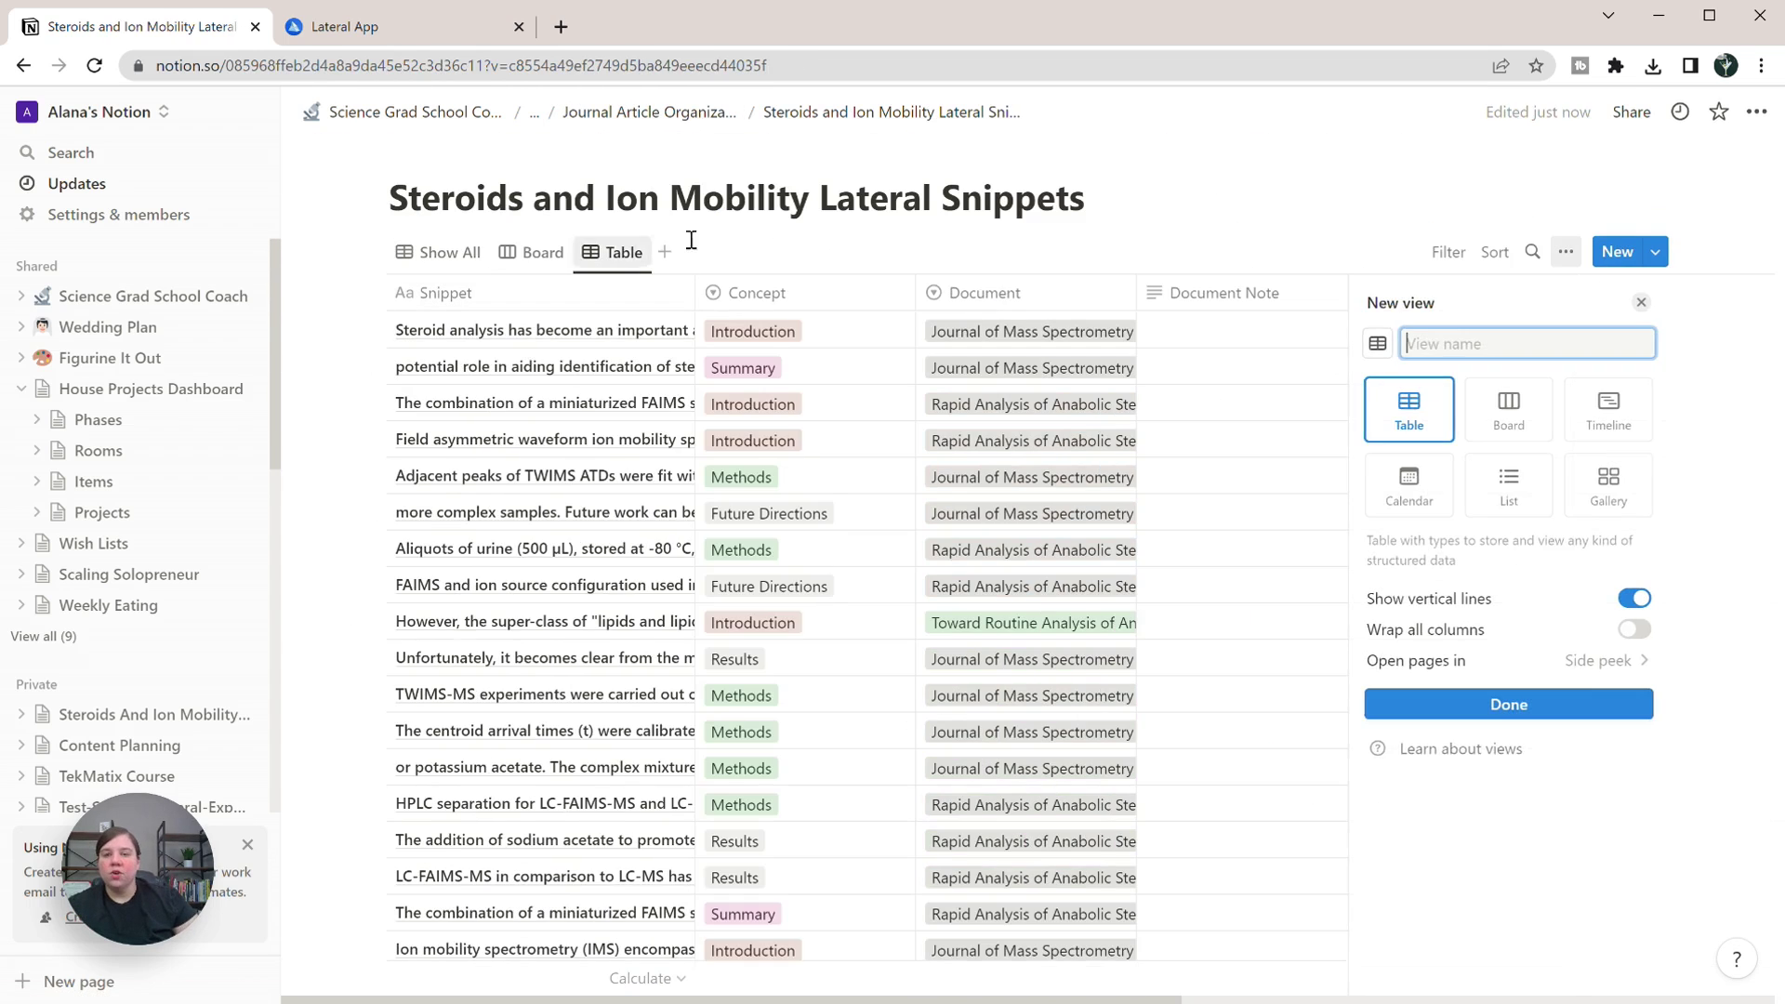